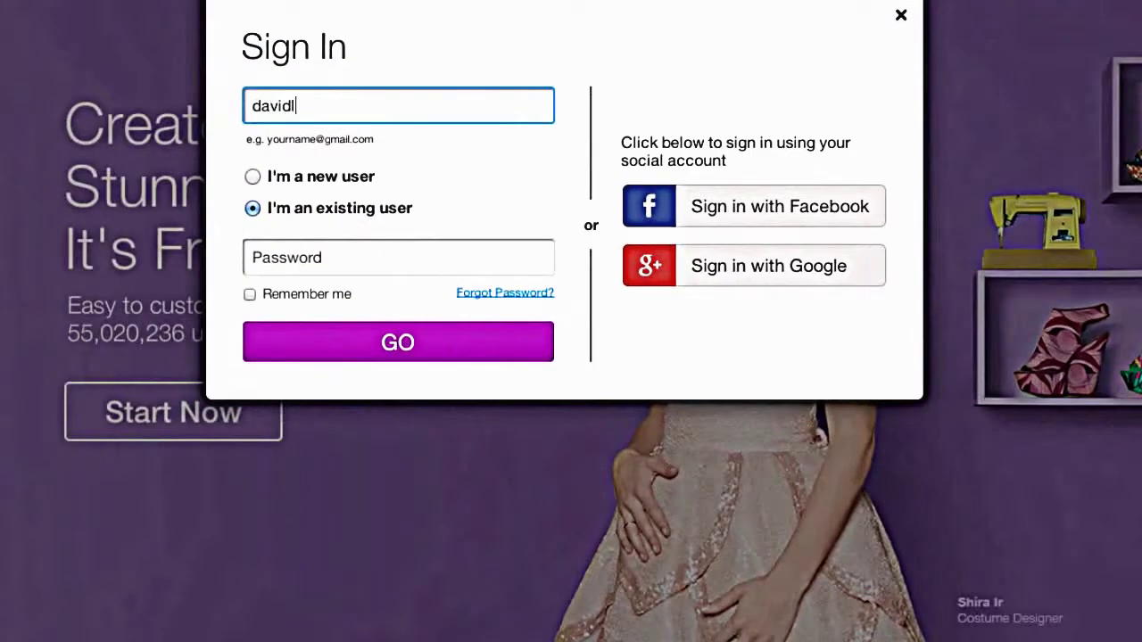
Register a new Wix account with an email and password, then list Community & Education templates.
click(253, 177)
key(Tab)
text(password)
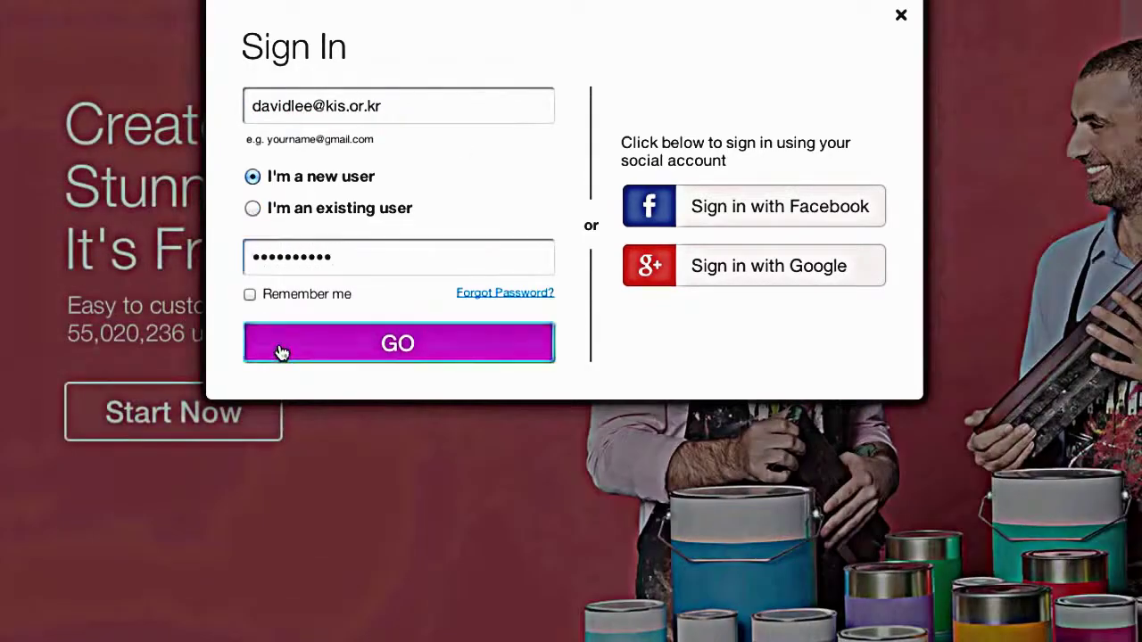
click(344, 348)
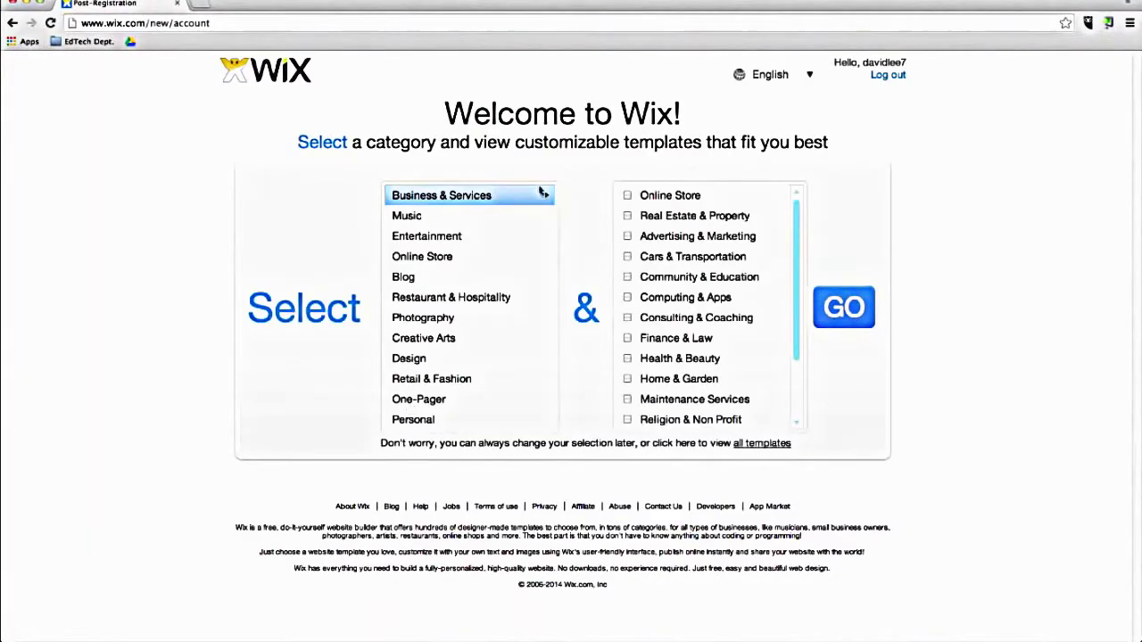
click(714, 278)
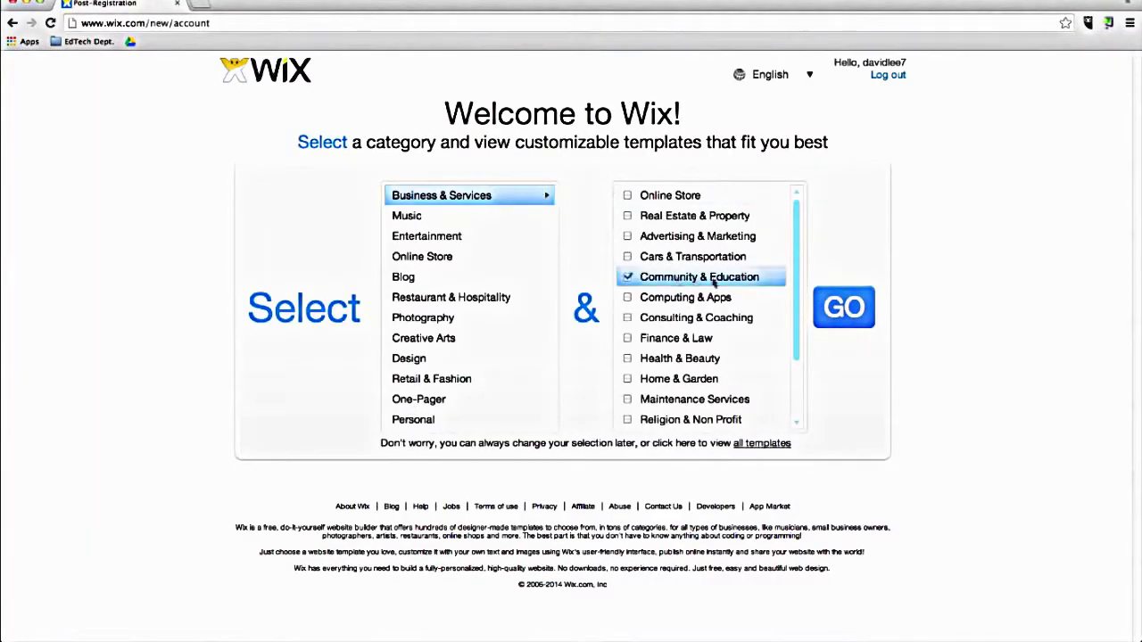
click(852, 310)
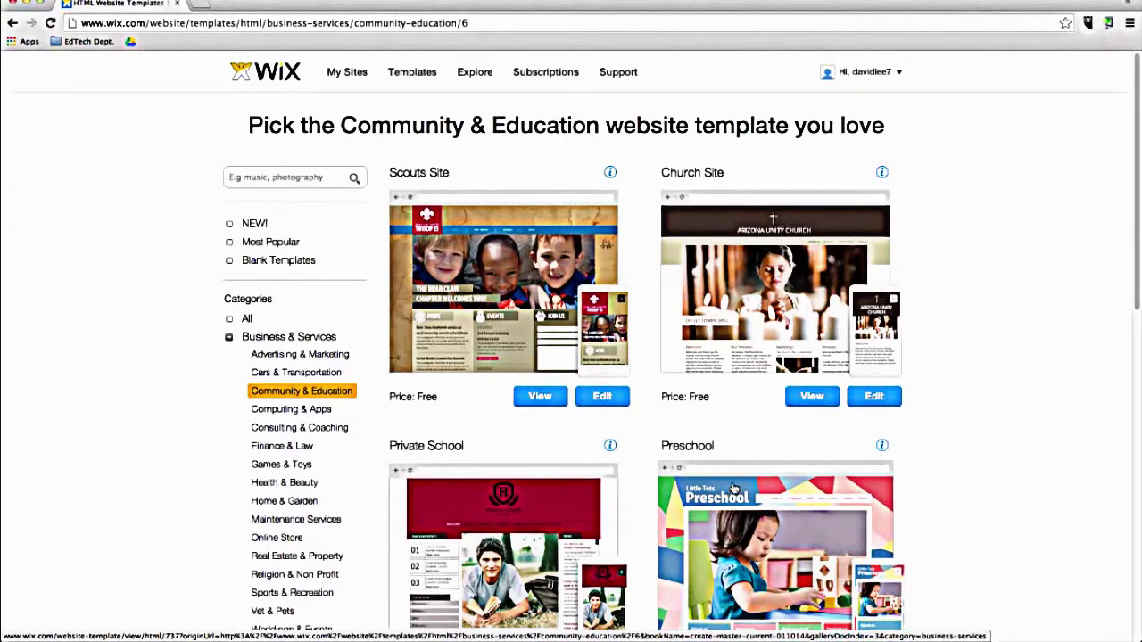
Browse the template results and preview the Preschool template.
scroll(923, 447, down, 3)
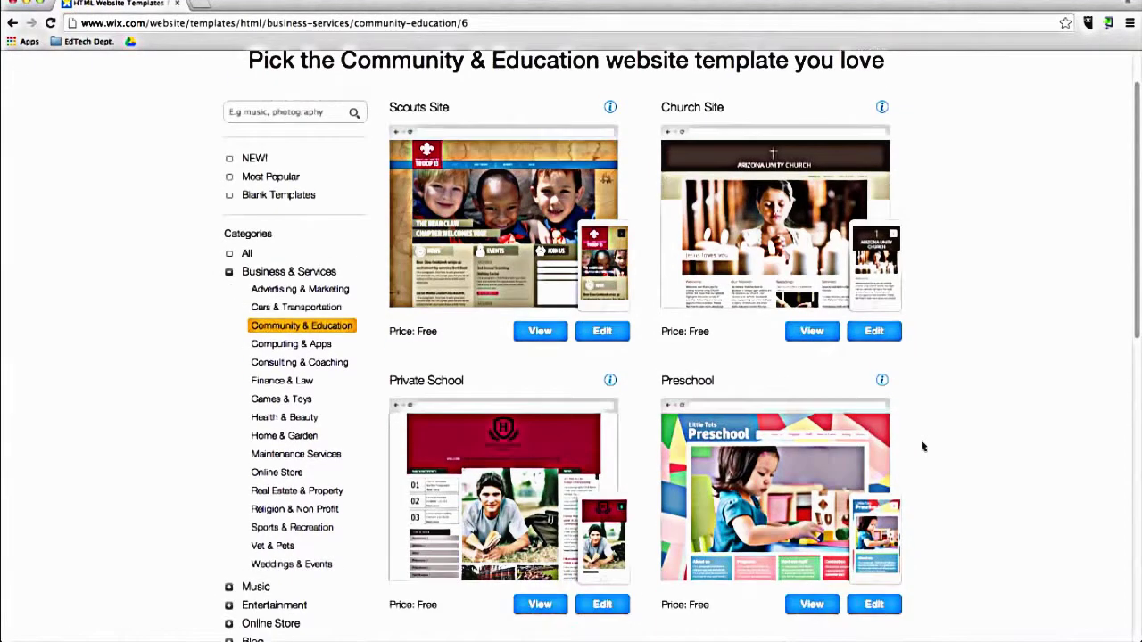
scroll(923, 449, down, 1)
scroll(922, 451, down, 1)
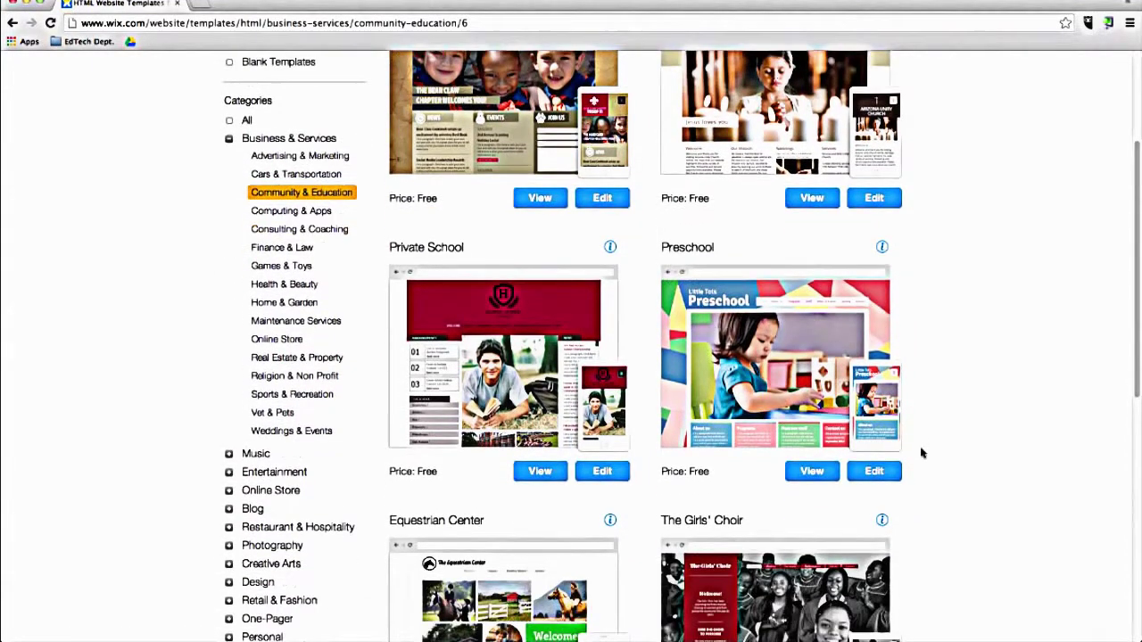
scroll(923, 453, down, 2)
scroll(923, 454, up, 2)
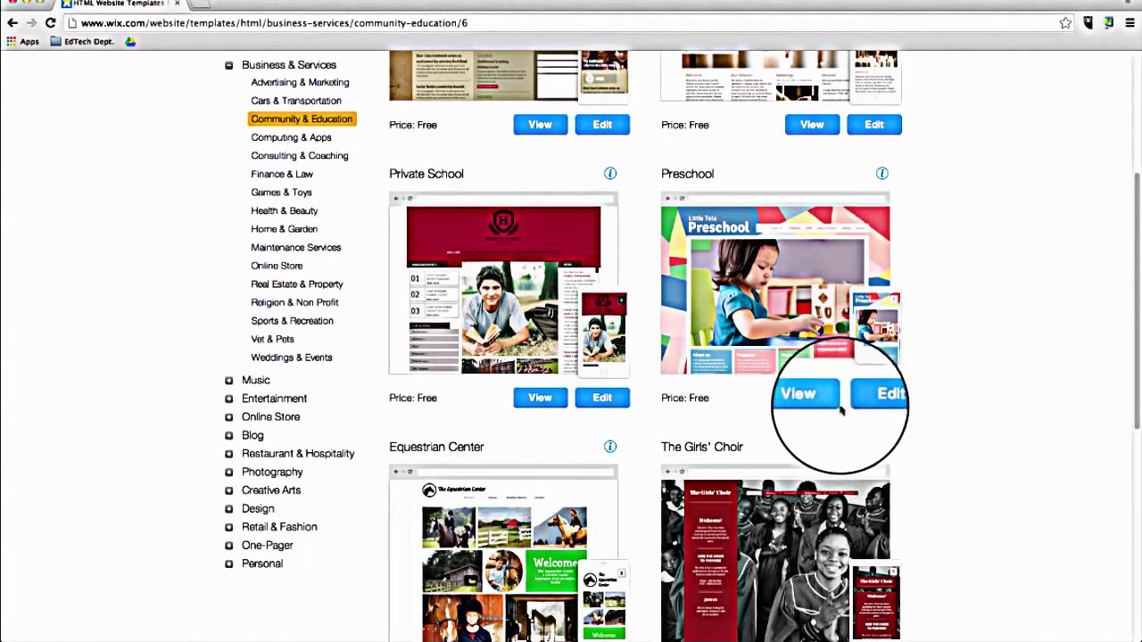
click(810, 395)
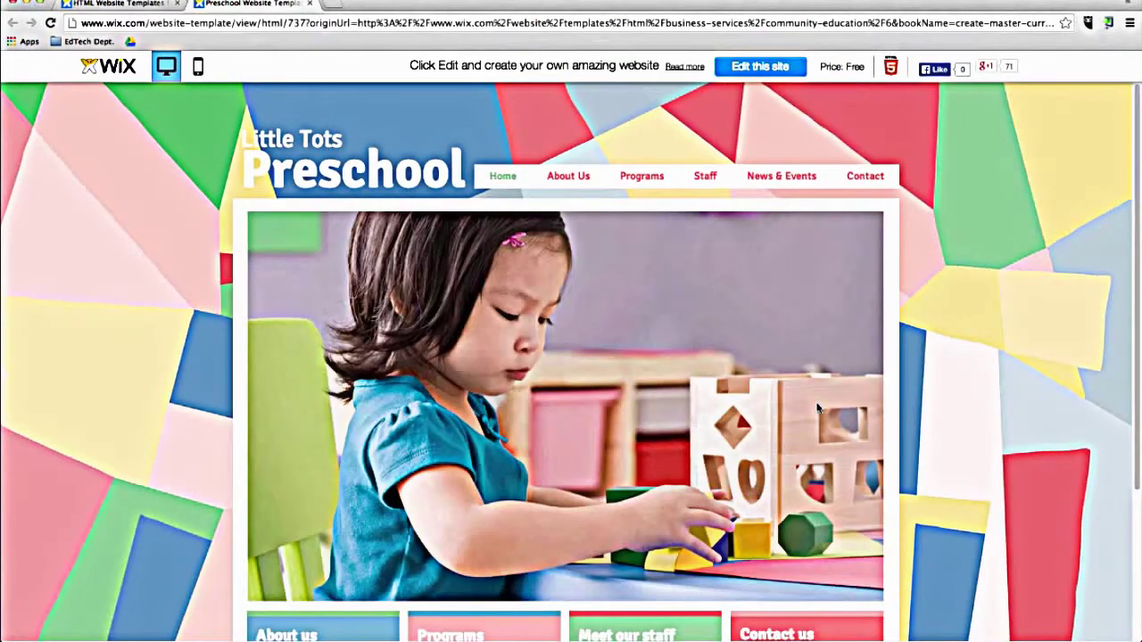
View the Preschool Programs, Staff and Contact pages, then open the template in the editor.
scroll(817, 407, down, 1)
scroll(817, 407, down, 4)
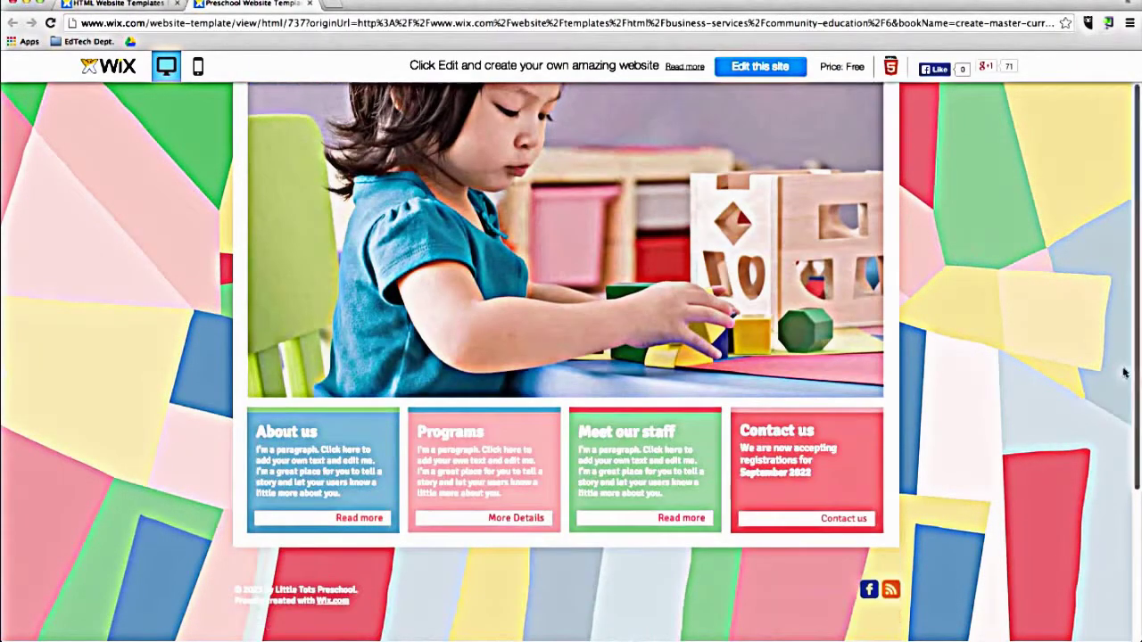
click(534, 518)
click(705, 176)
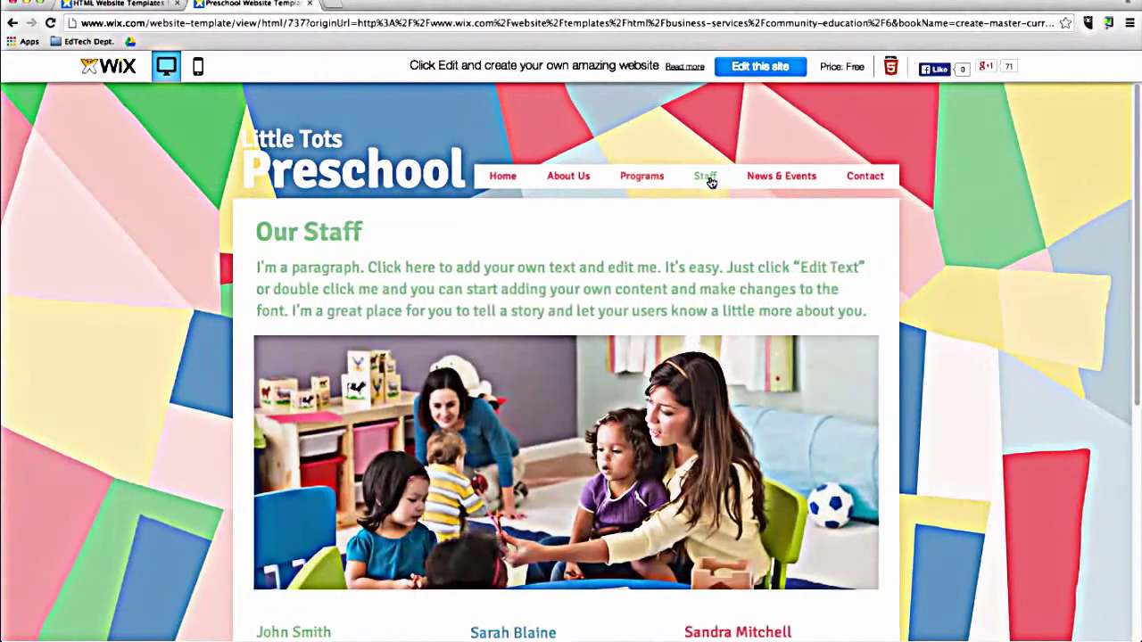
click(861, 181)
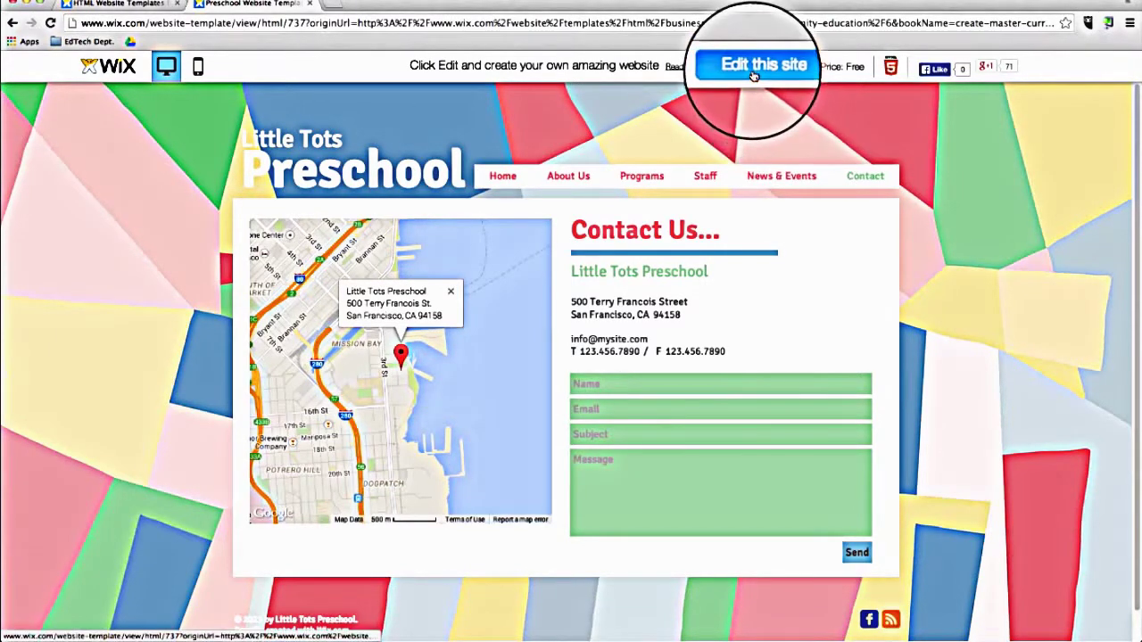
click(754, 71)
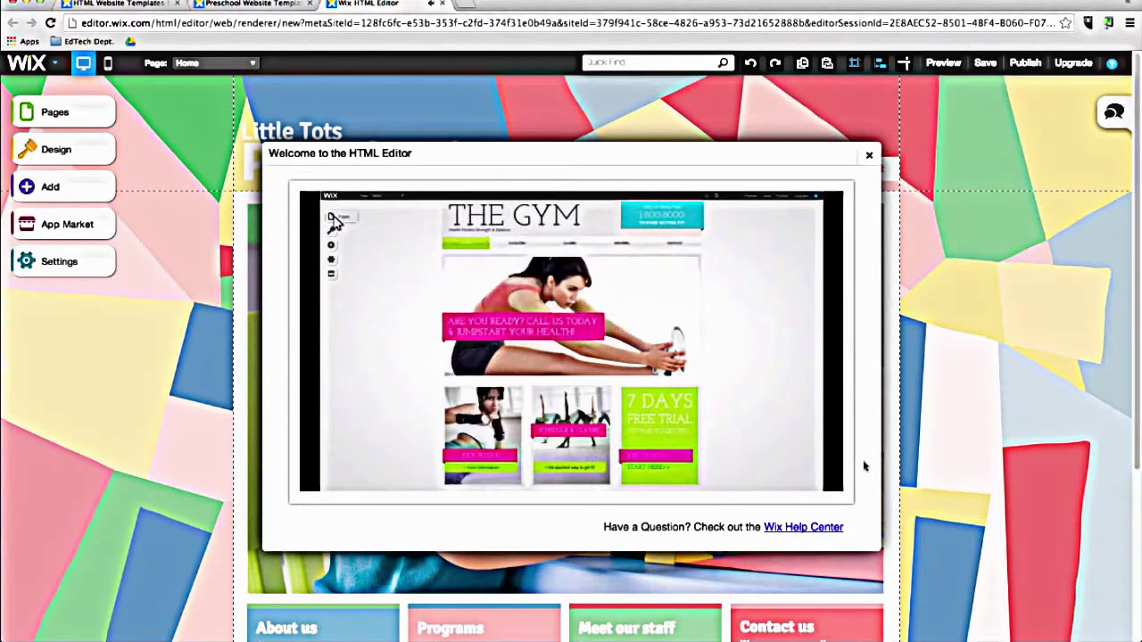
Close the welcome video, nudge the home slideshow and raise the header menu bar slightly.
click(857, 160)
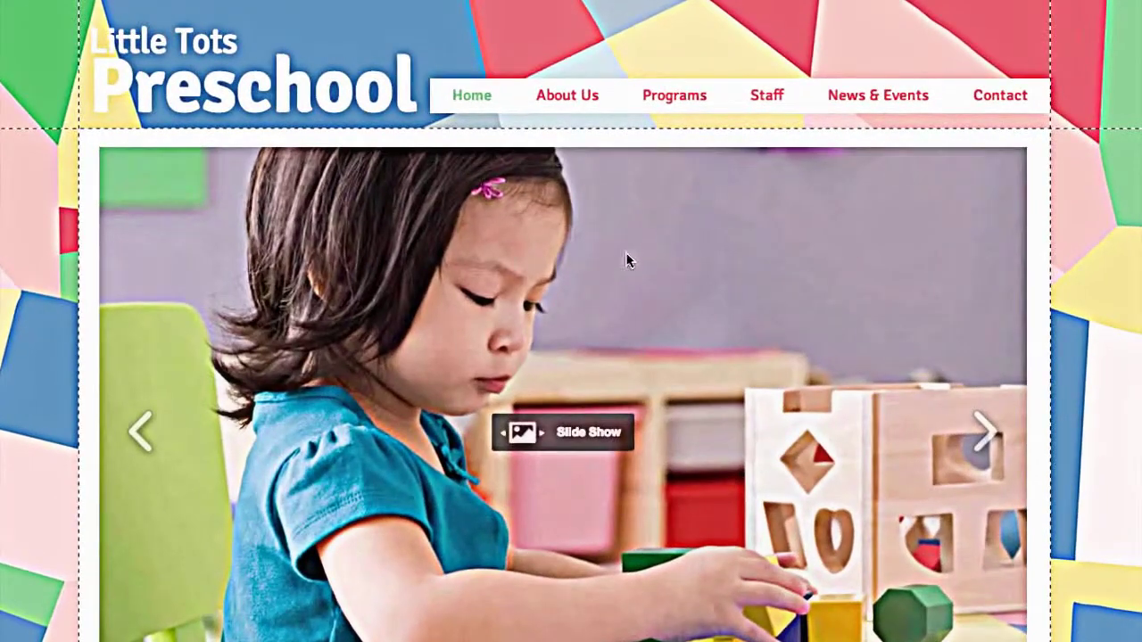
mouse_move(627, 255)
mouse_down()
mouse_move(770, 268)
mouse_move(622, 247)
mouse_up()
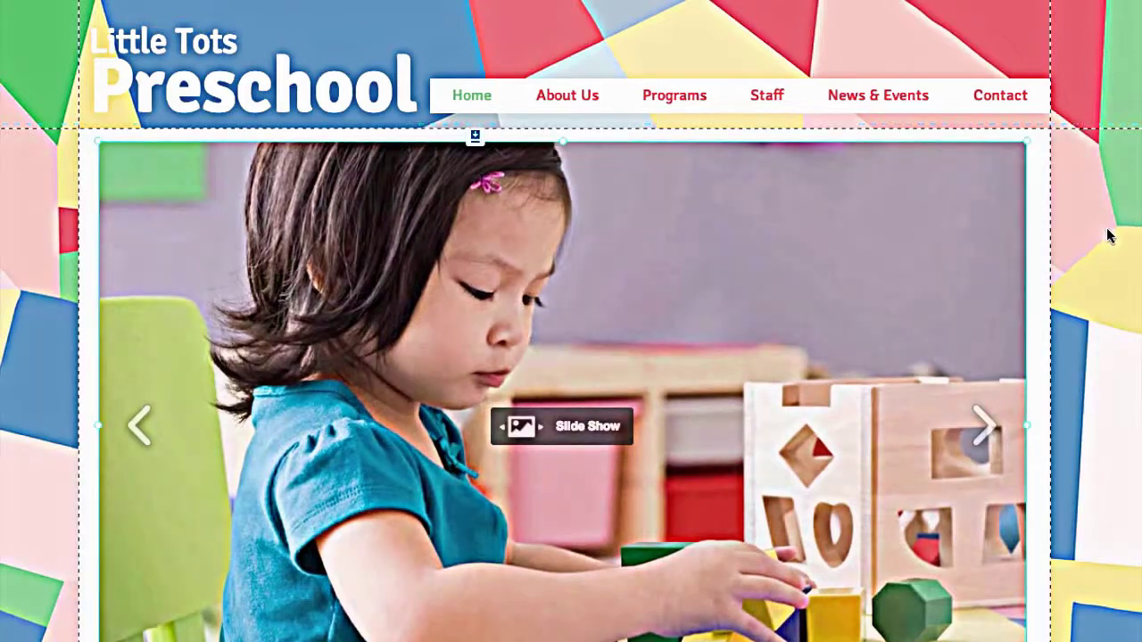
drag(642, 172, 642, 165)
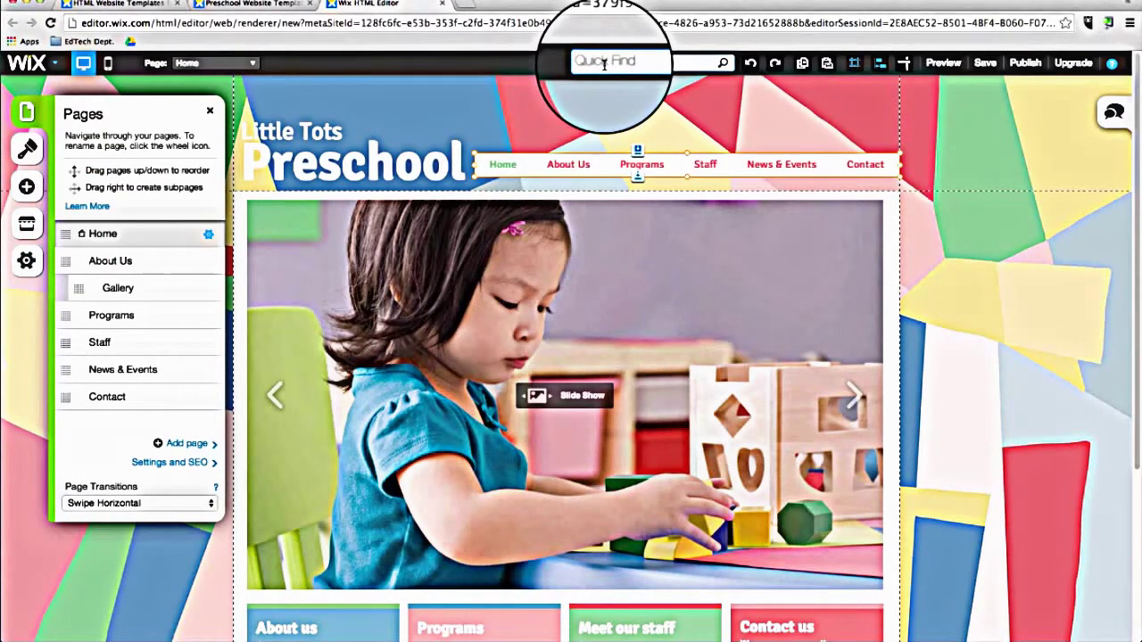
text(contact)
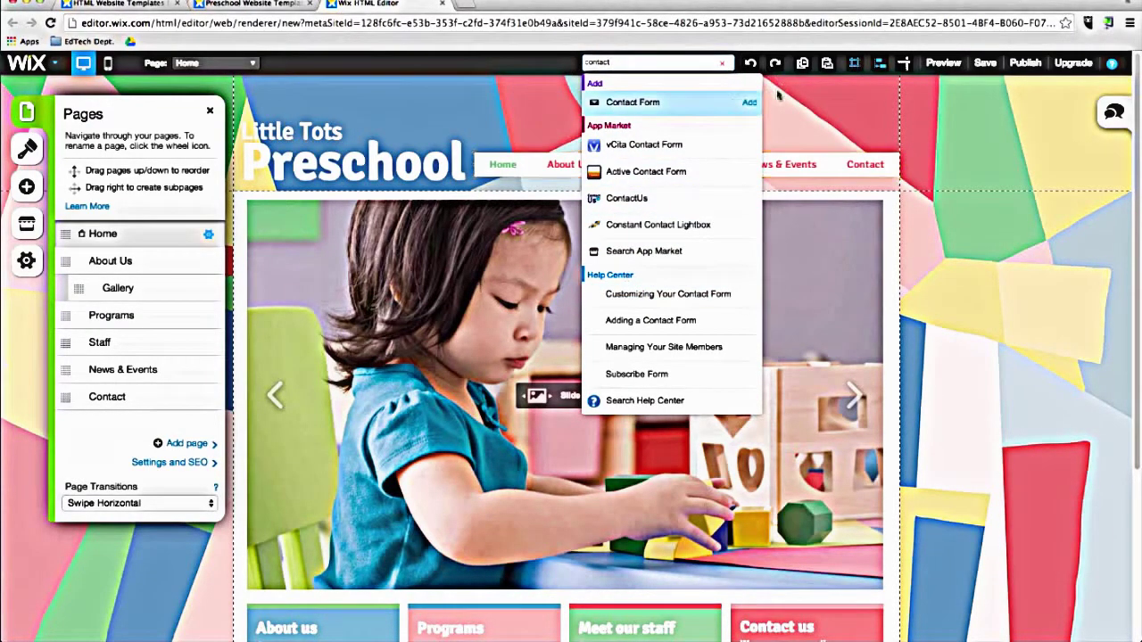
click(750, 103)
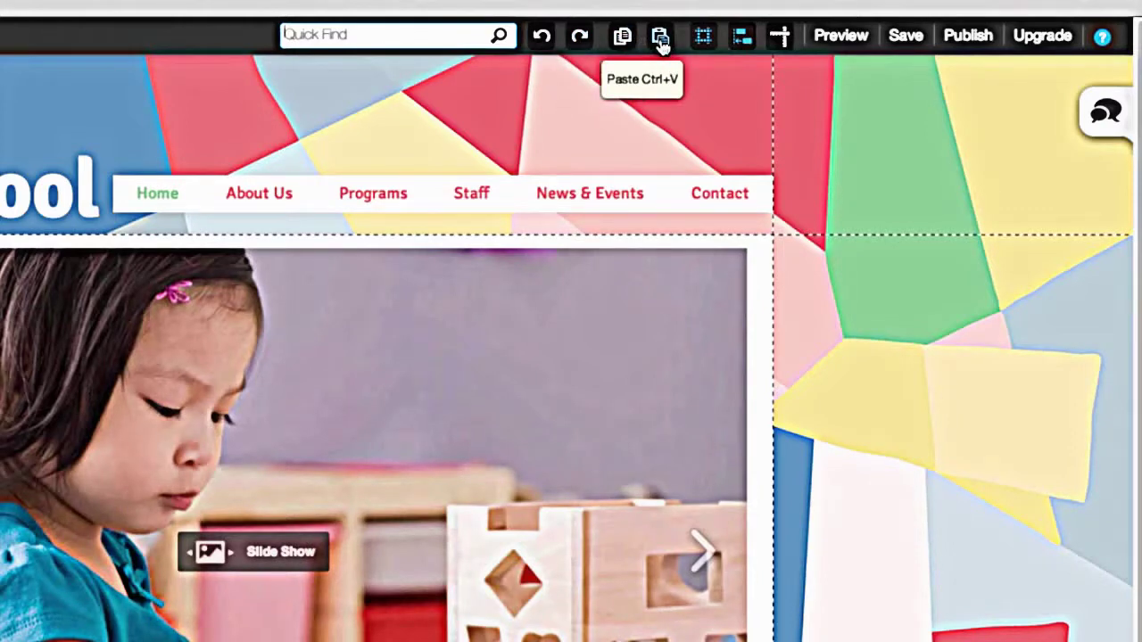
Toggle the page gridlines off and on twice, leaving them visible.
click(707, 43)
click(707, 43)
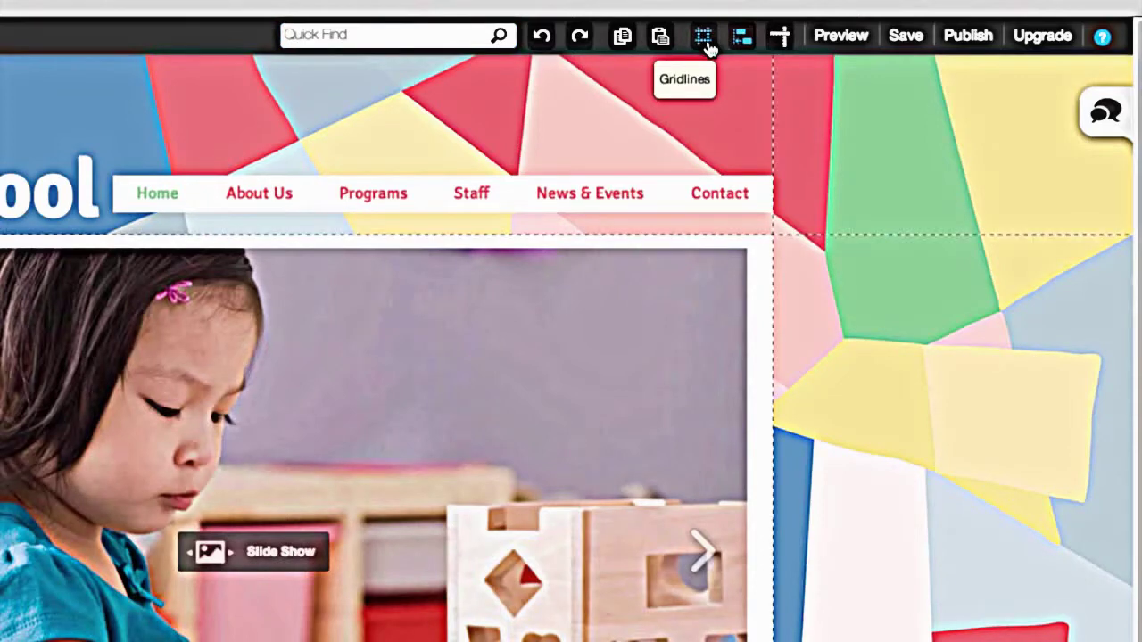
click(707, 42)
click(707, 43)
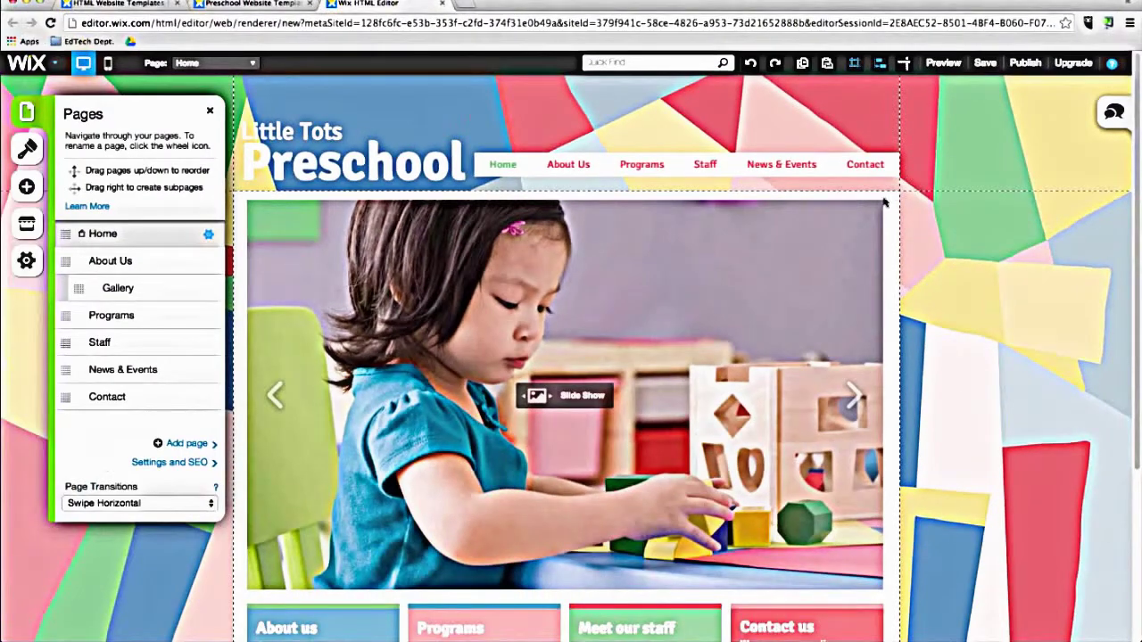
Scroll the home page and nudge the slideshow and Programs paragraph.
scroll(928, 289, down, 5)
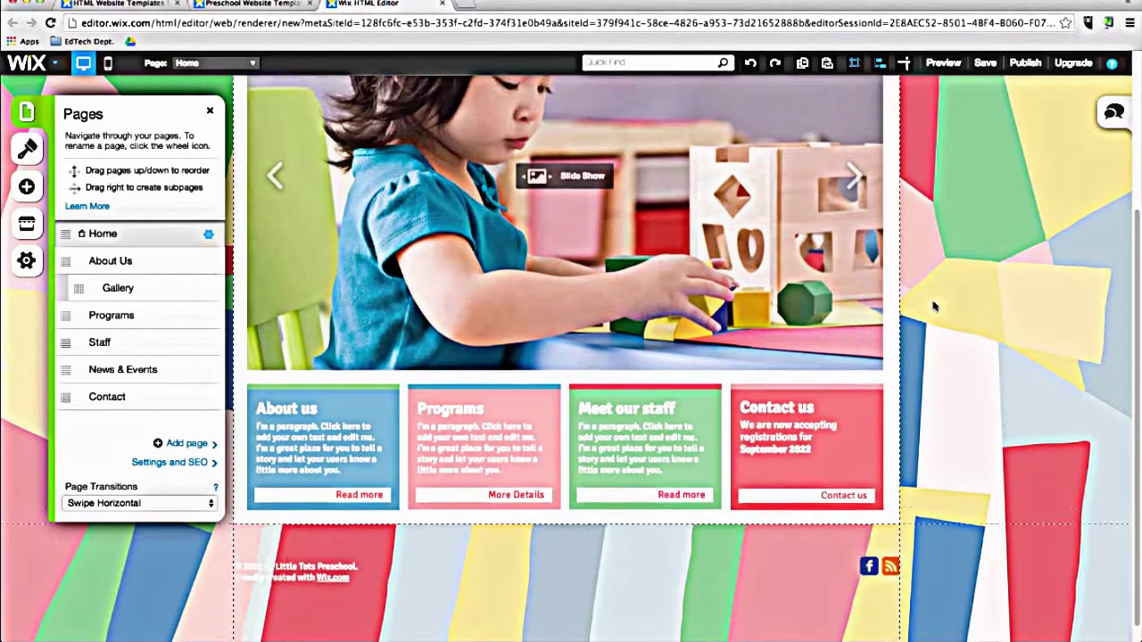
scroll(933, 306, up, 5)
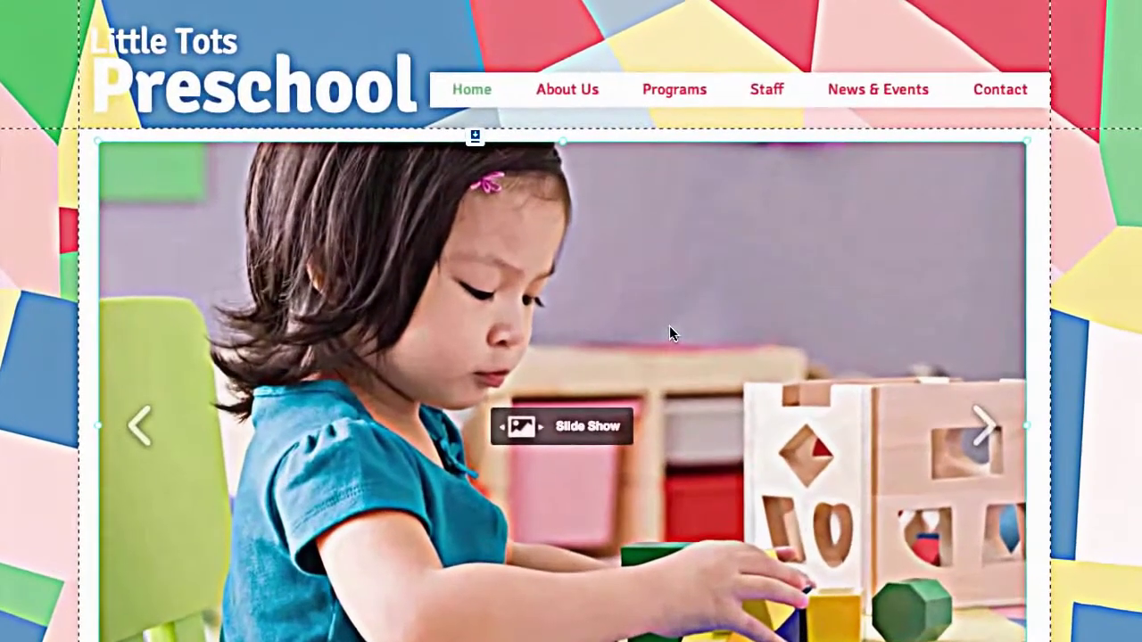
drag(670, 327, 666, 326)
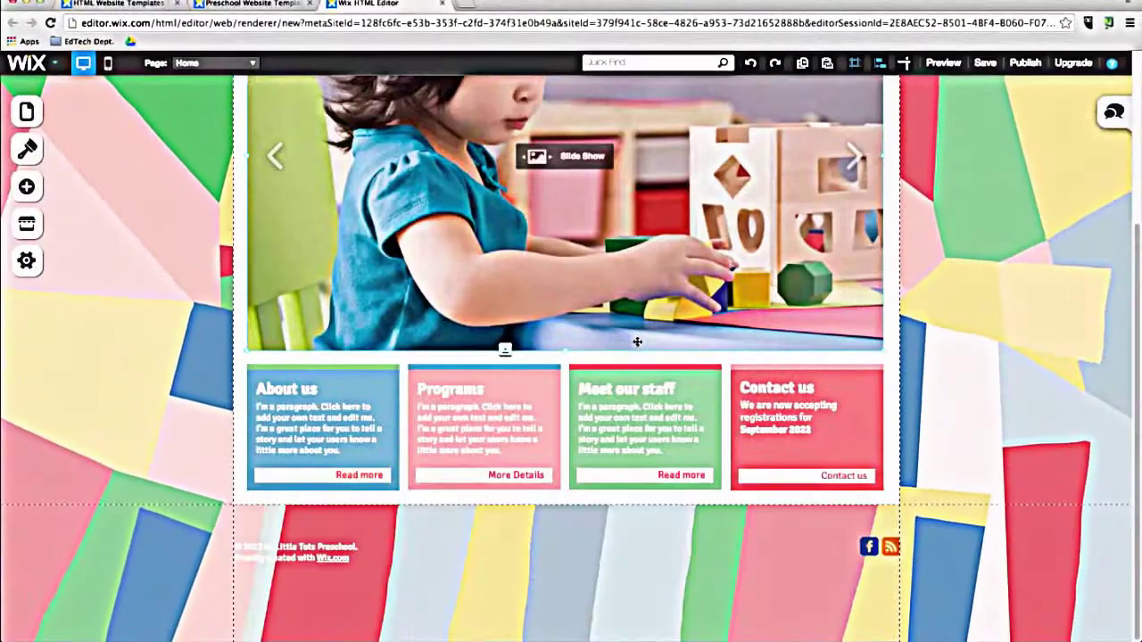
drag(436, 415, 476, 404)
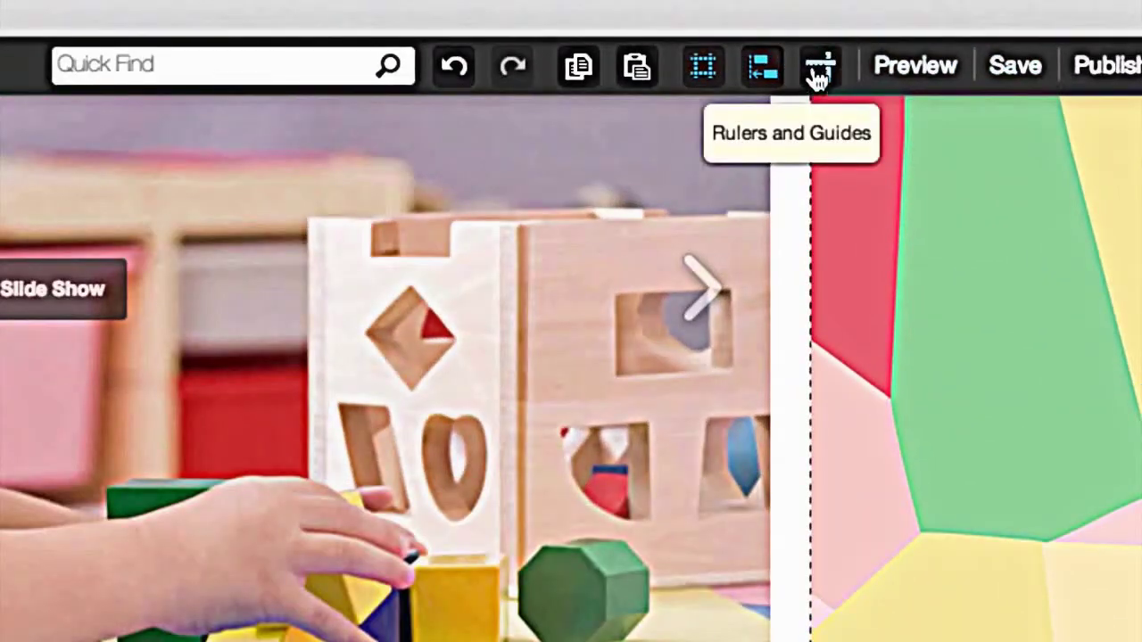
Turn on rulers, then preview the site's Gallery page.
click(815, 75)
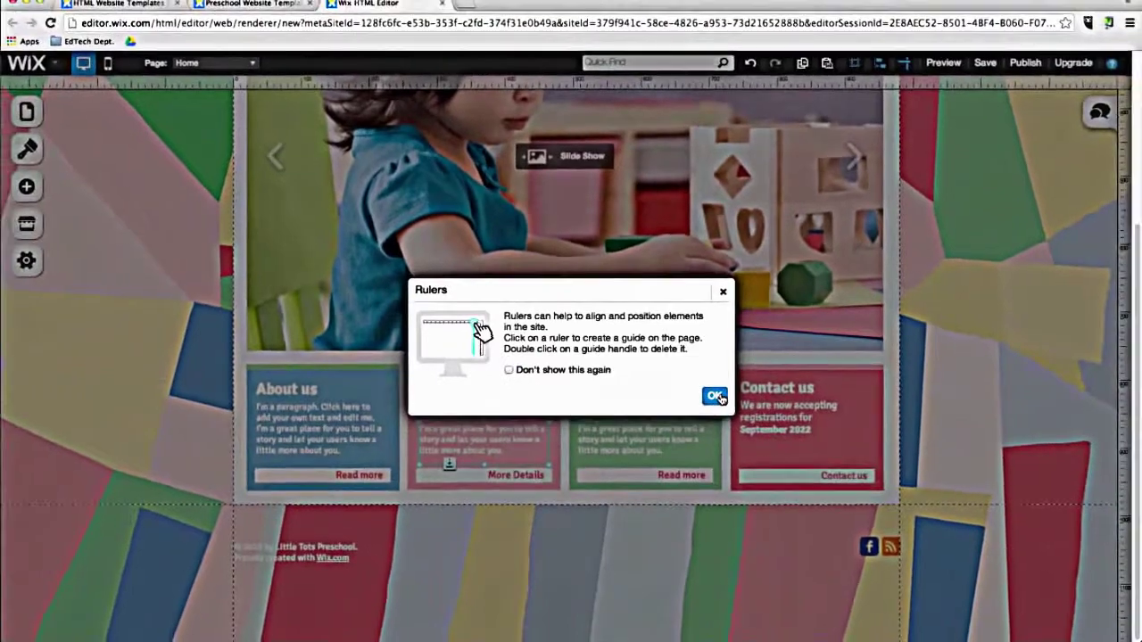
click(716, 397)
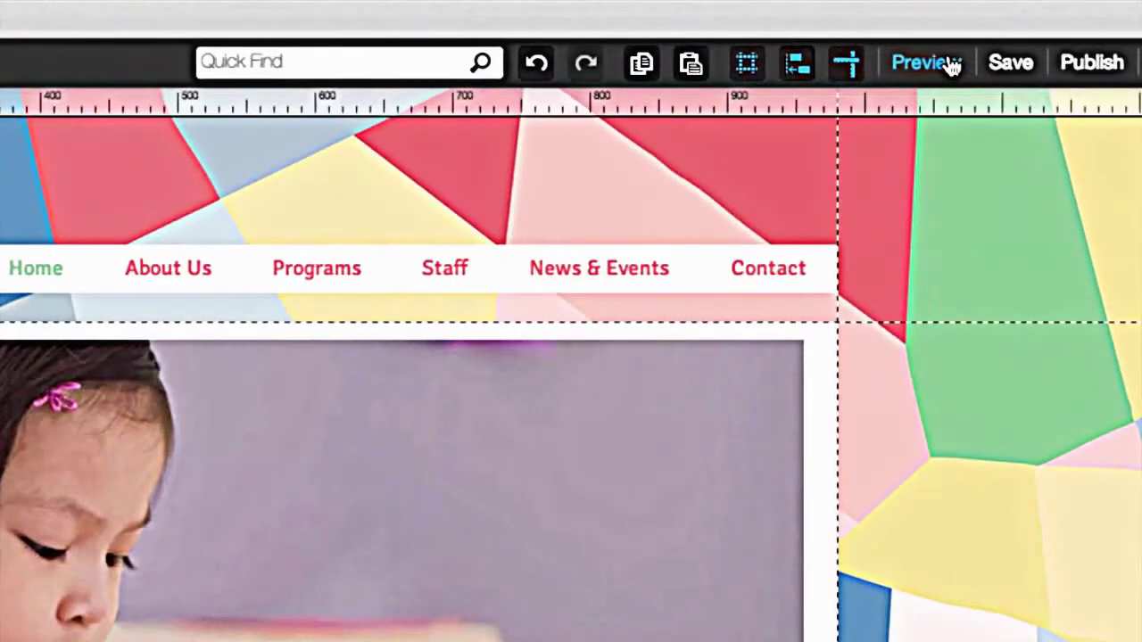
click(953, 67)
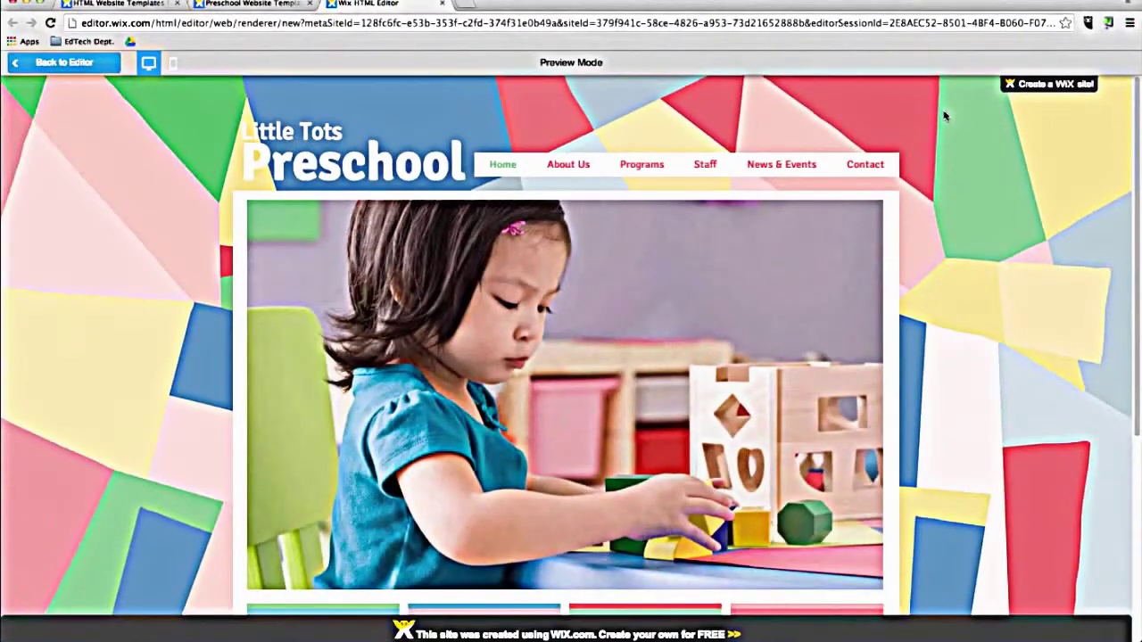
mouse_move(568, 164)
click(565, 193)
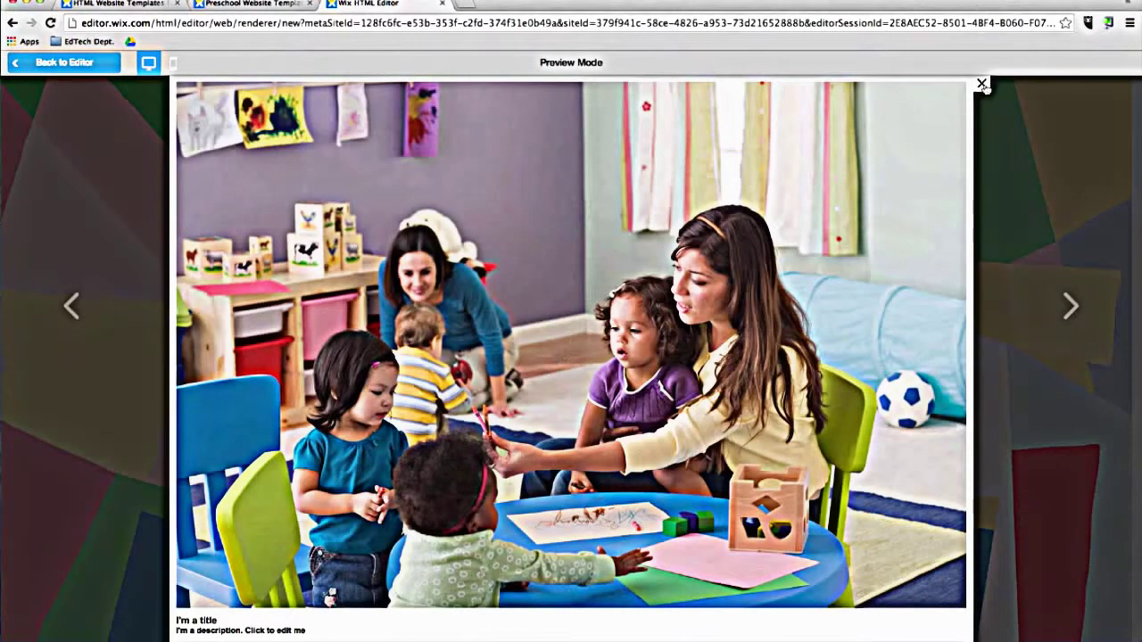
Enlarge and close Gallery photos, then return to the editor.
click(982, 83)
scroll(981, 250, down, 5)
click(797, 337)
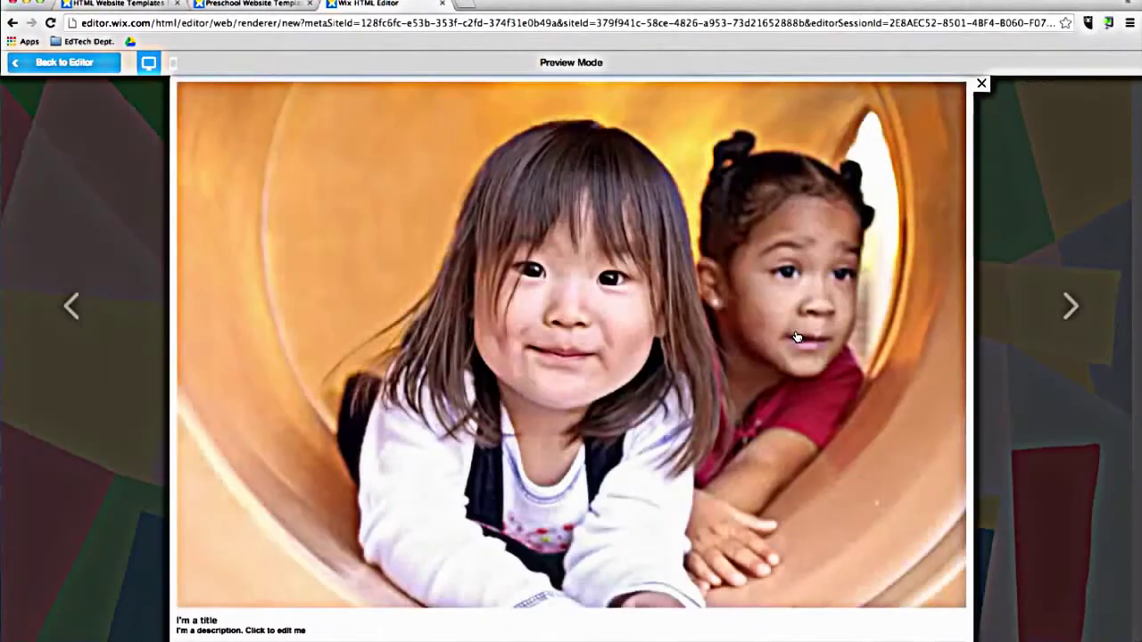
click(982, 85)
scroll(981, 233, up, 5)
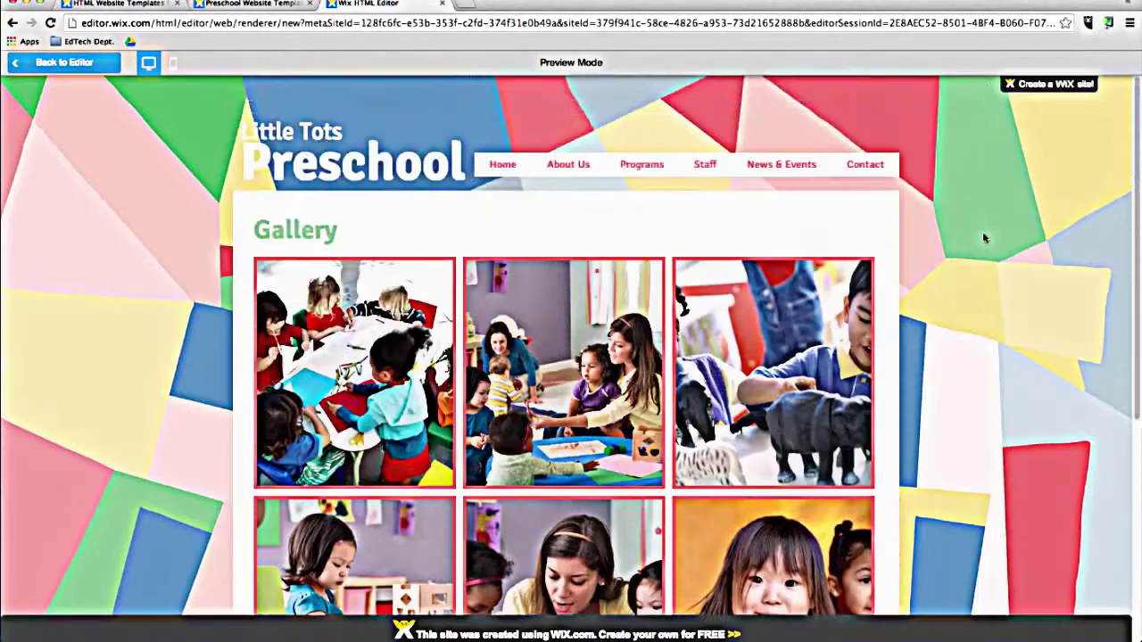
click(98, 62)
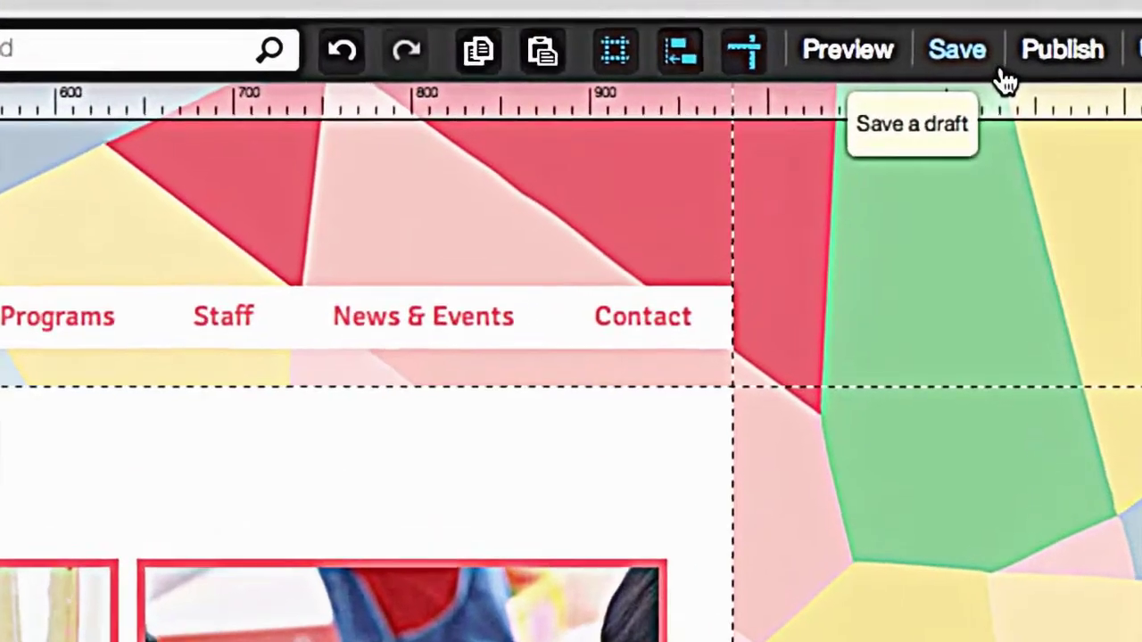
Save the site under the name 'classsite' and dismiss the confirmation.
click(986, 68)
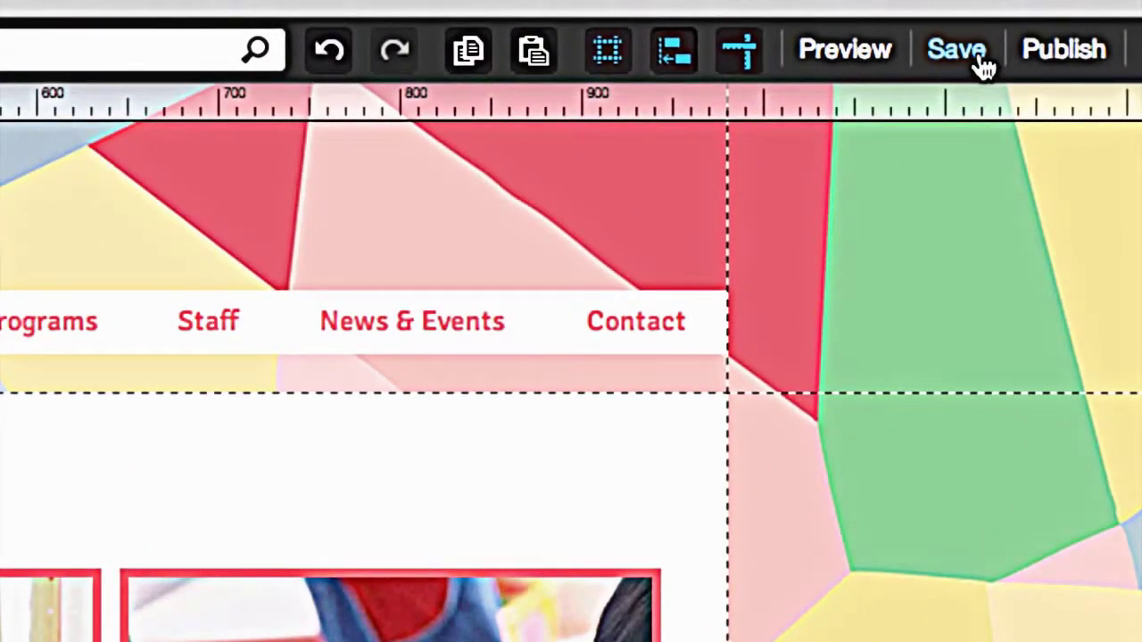
click(986, 68)
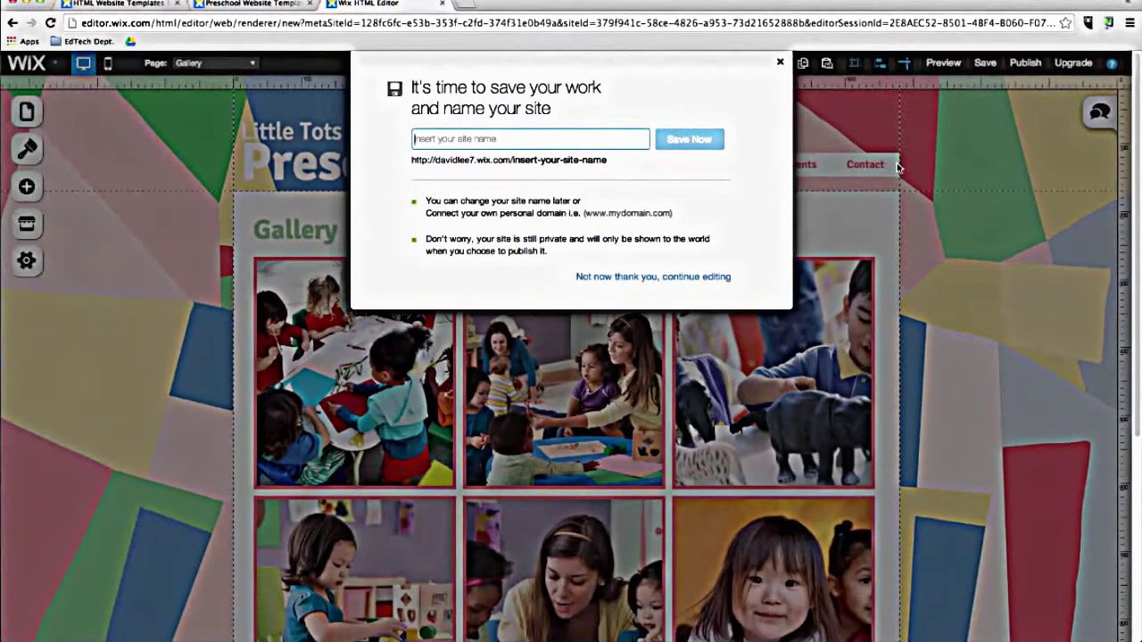
text(classsite)
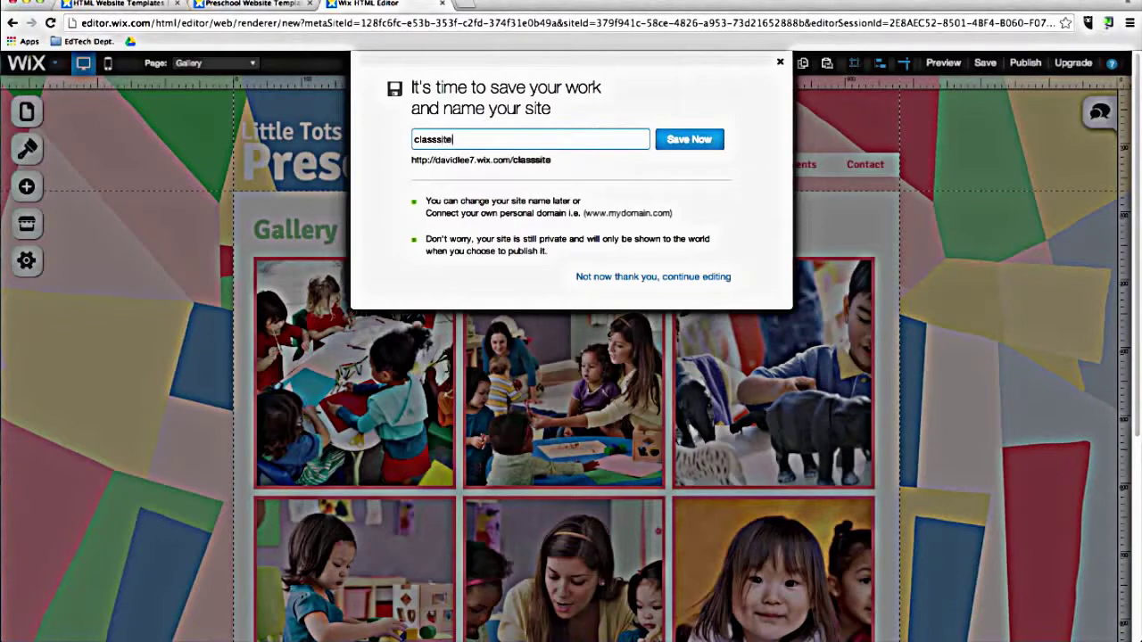
click(688, 145)
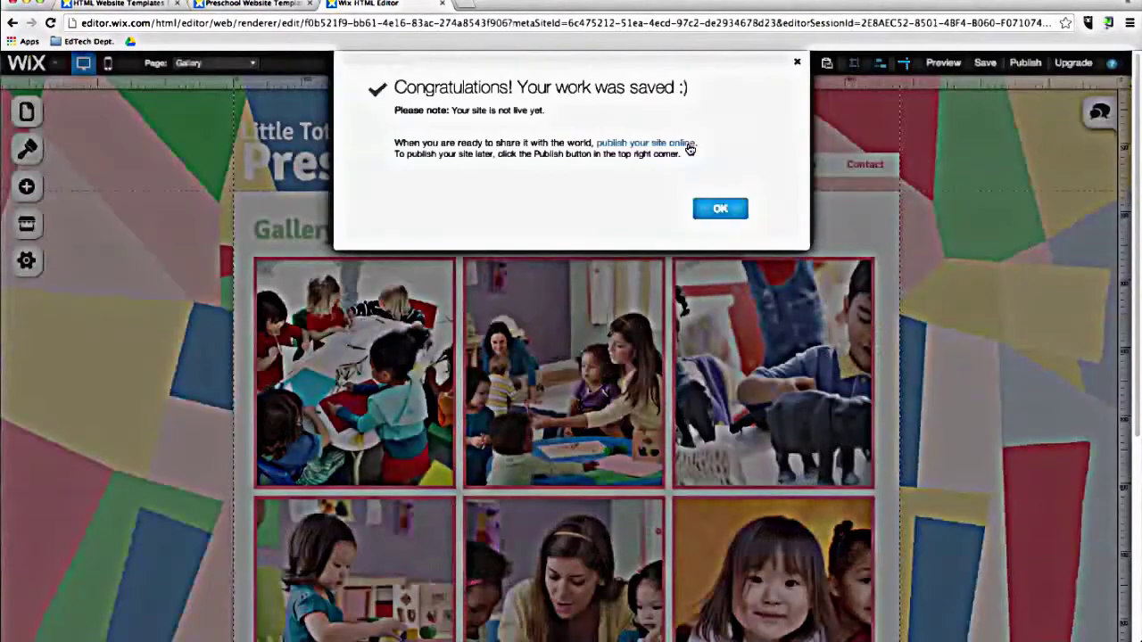
click(726, 210)
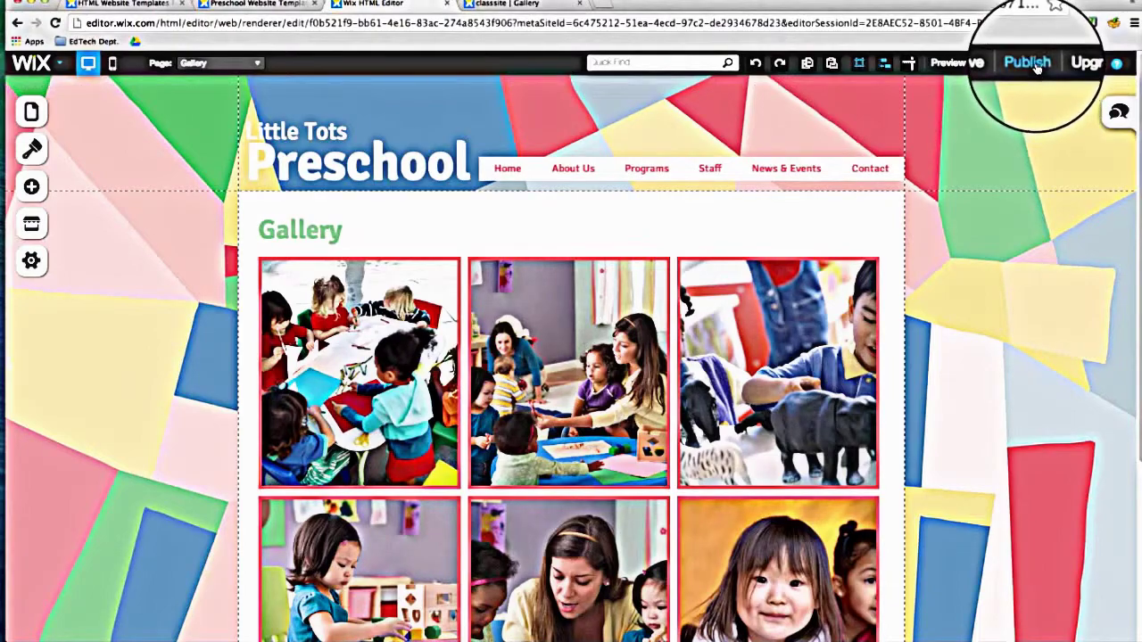
Review the premium plans, pick the Unlimited yearly plan, then show the site's page list.
click(1085, 69)
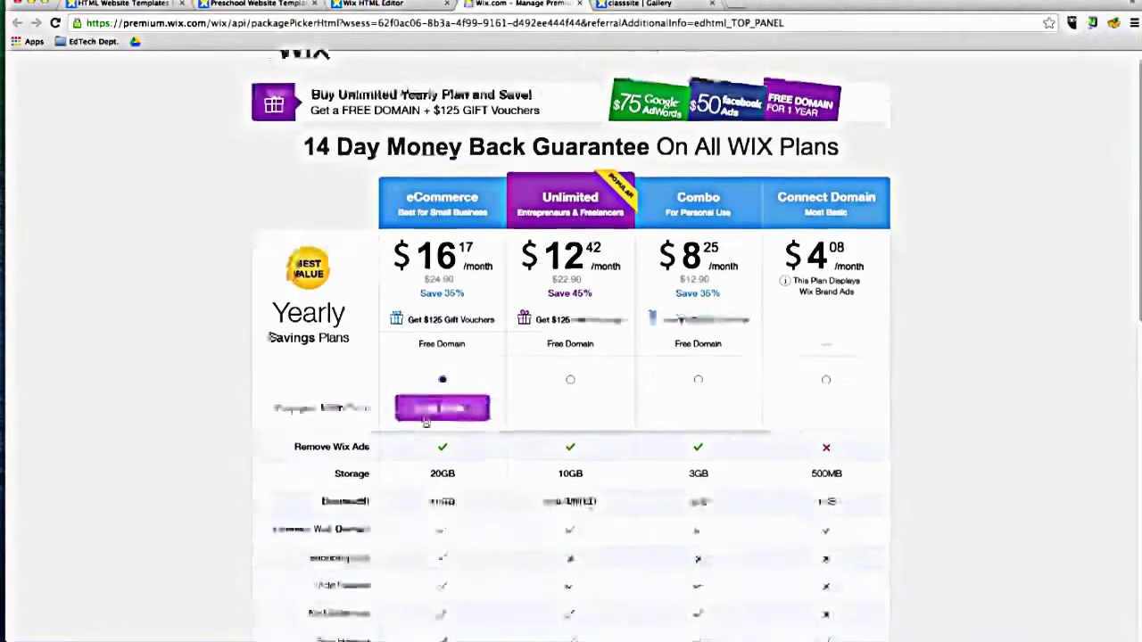
scroll(425, 421, down, 3)
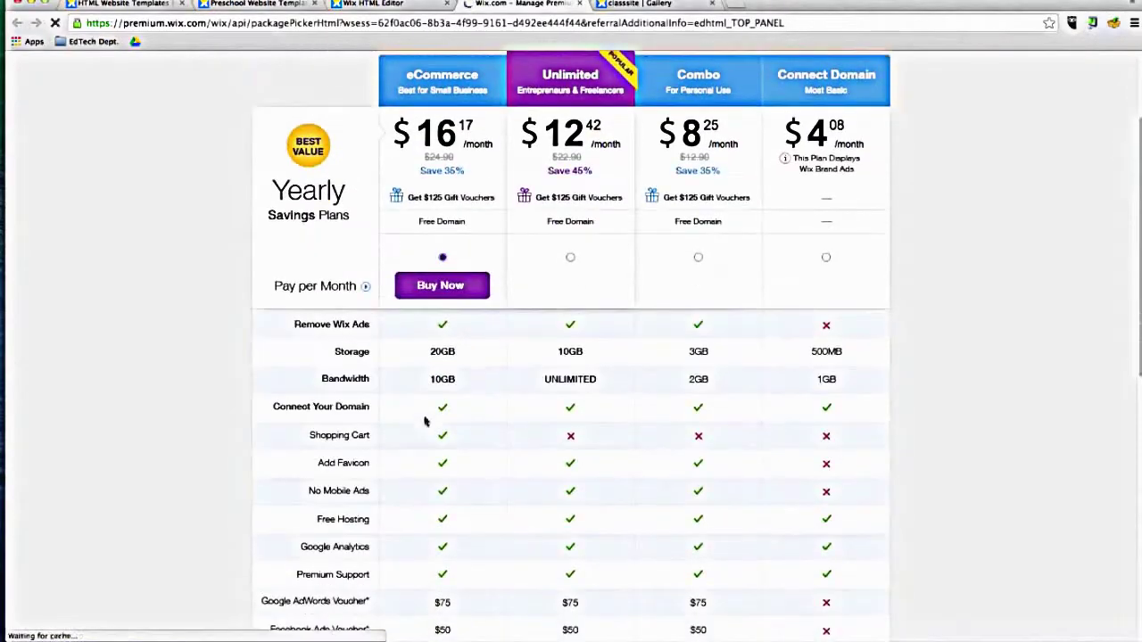
click(571, 257)
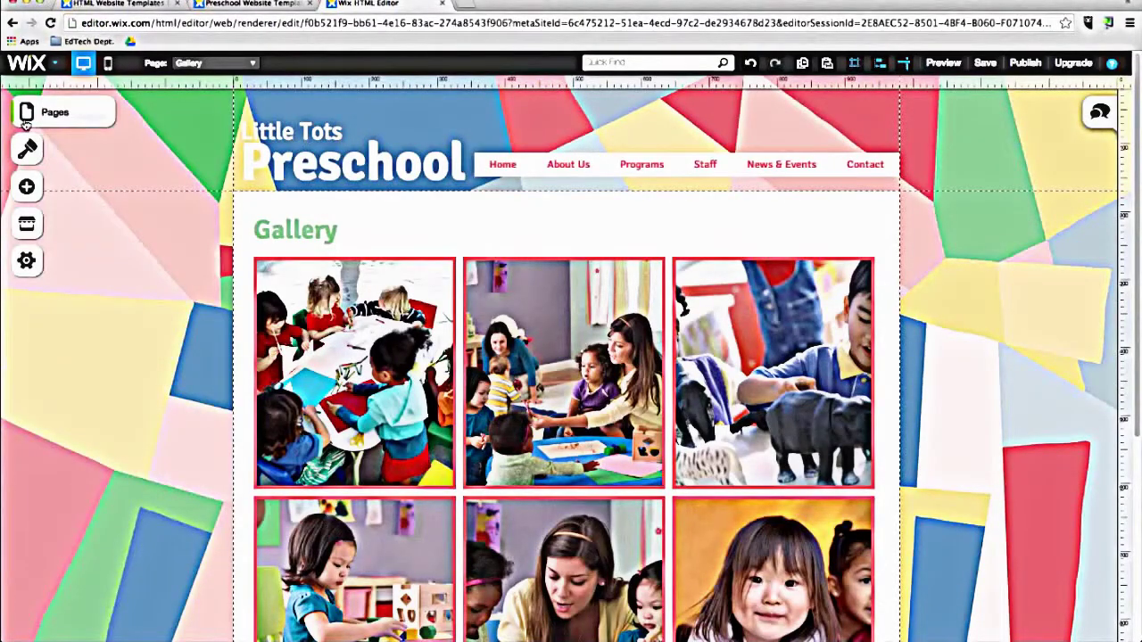
click(26, 120)
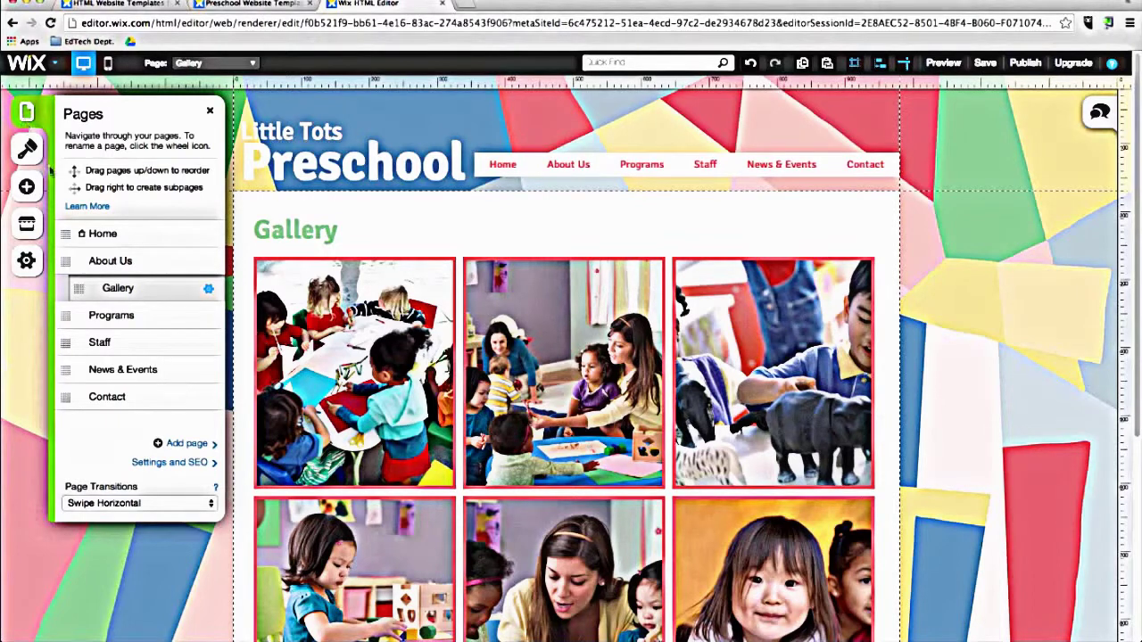
Move Programs below Home and News & Events above Staff, then check News & Events in preview.
drag(65, 315, 65, 260)
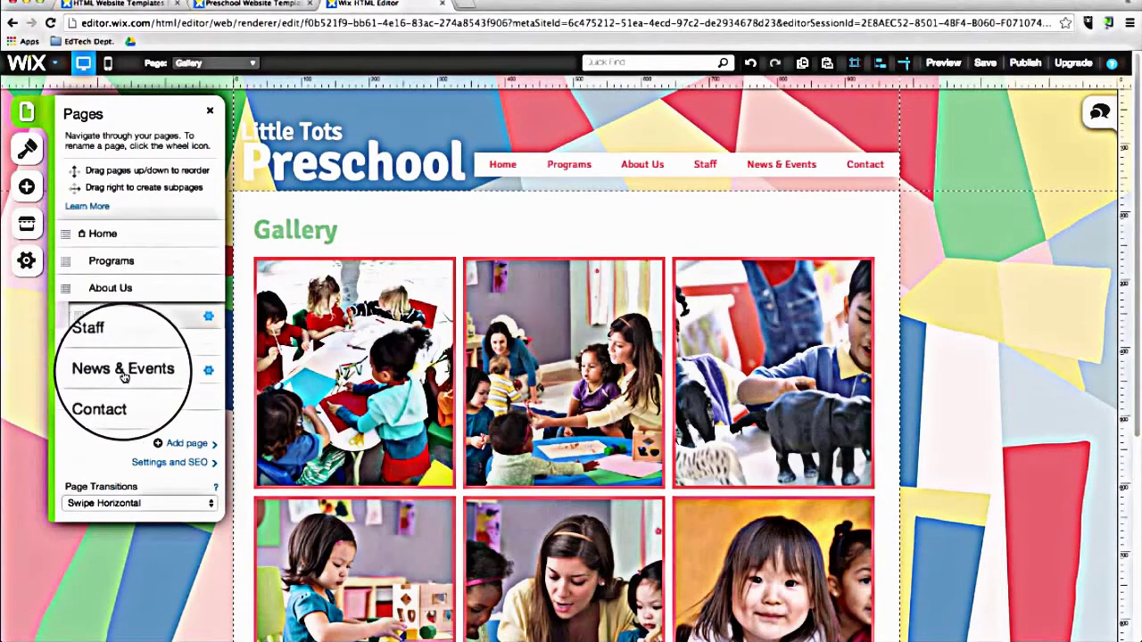
drag(65, 369, 66, 339)
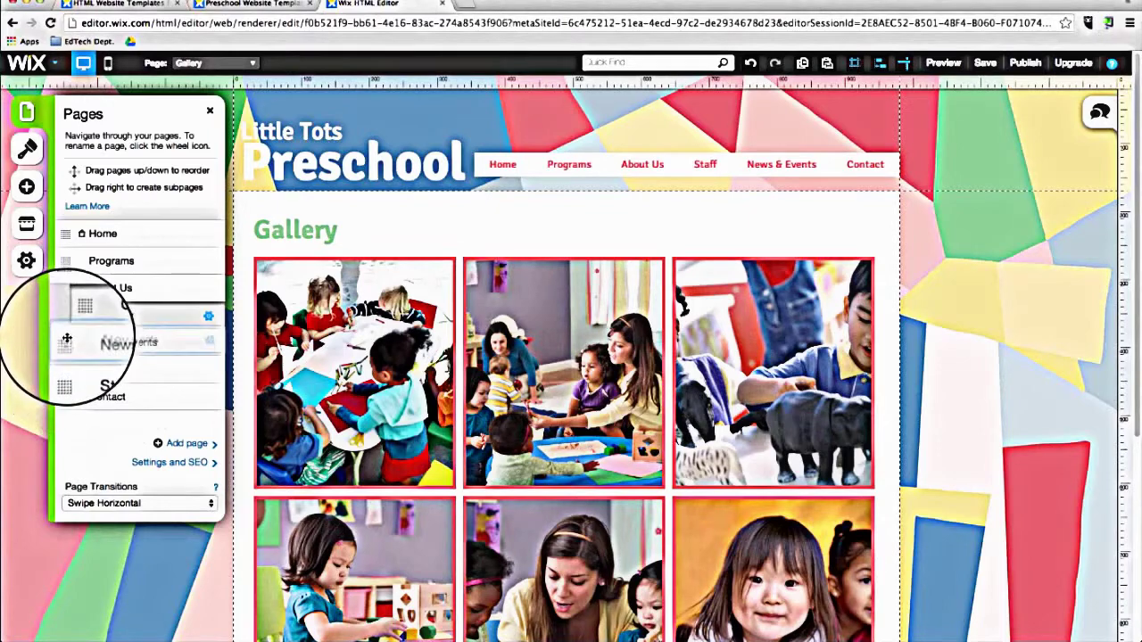
click(943, 62)
click(735, 167)
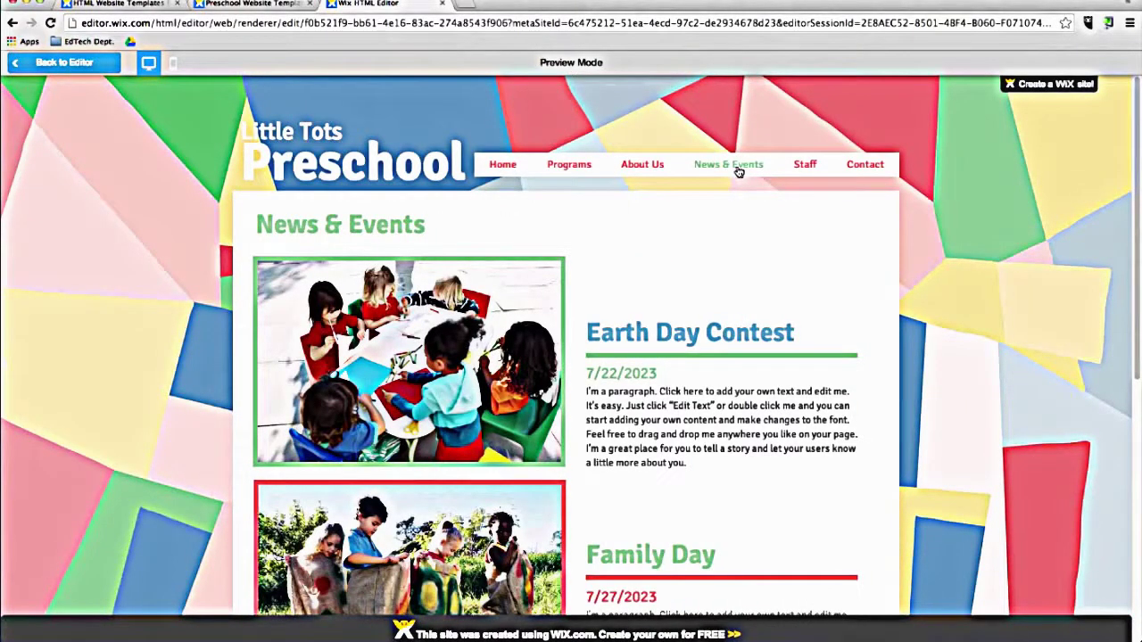
Return to the editor and begin adding a new page from the page list.
click(64, 63)
click(27, 112)
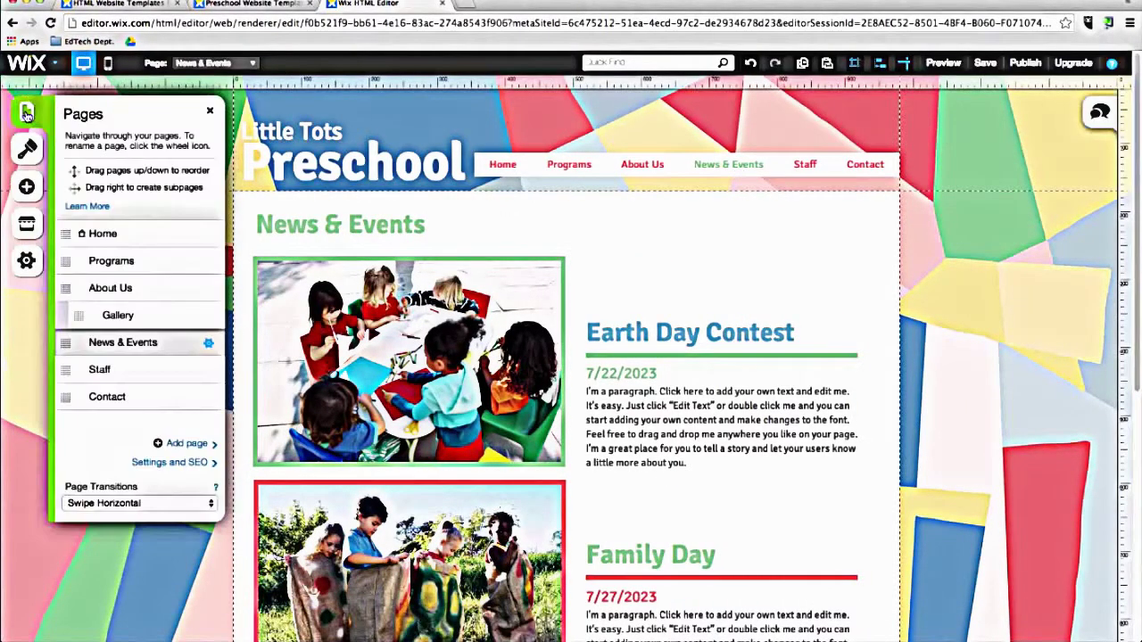
click(187, 444)
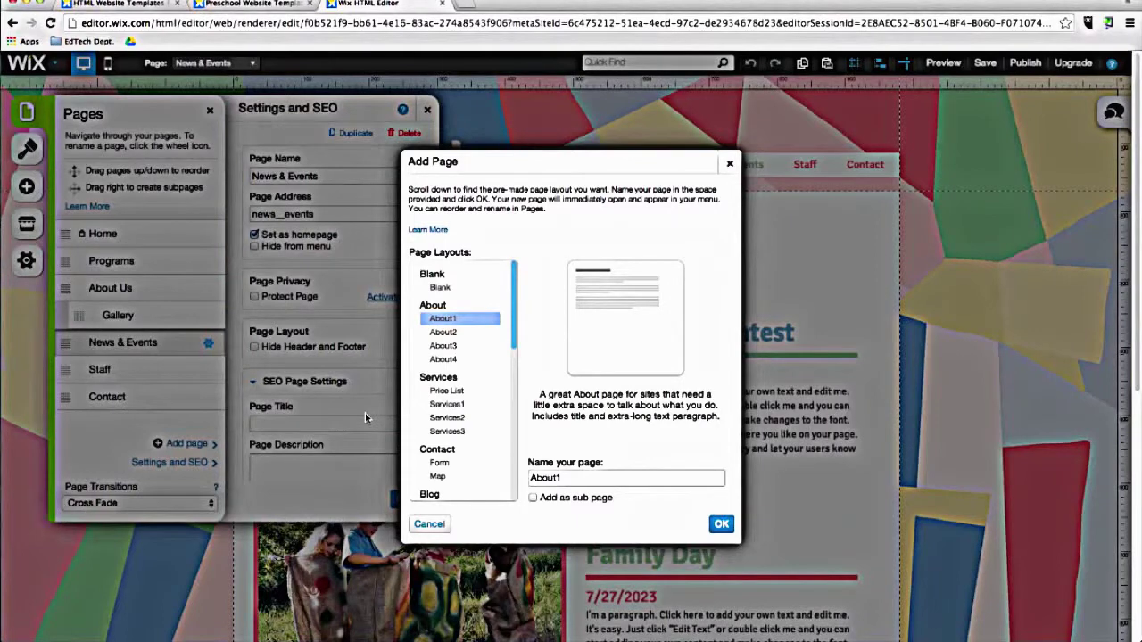
Create an About3-layout page named 'School Clubs' and drag it just above Contact.
click(437, 360)
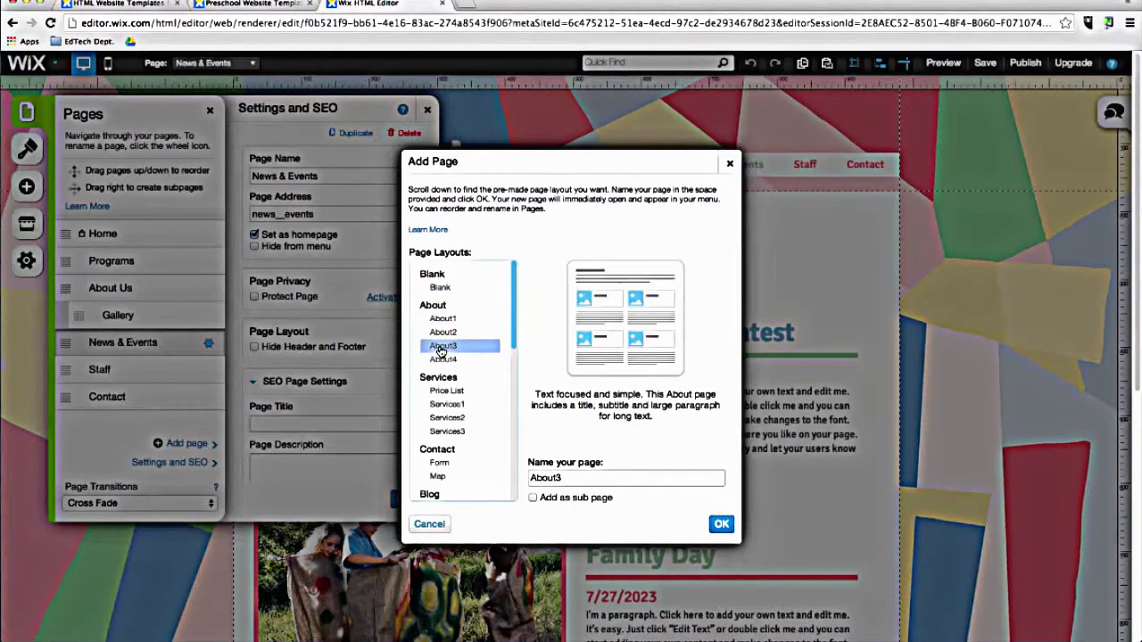
double_click(546, 479)
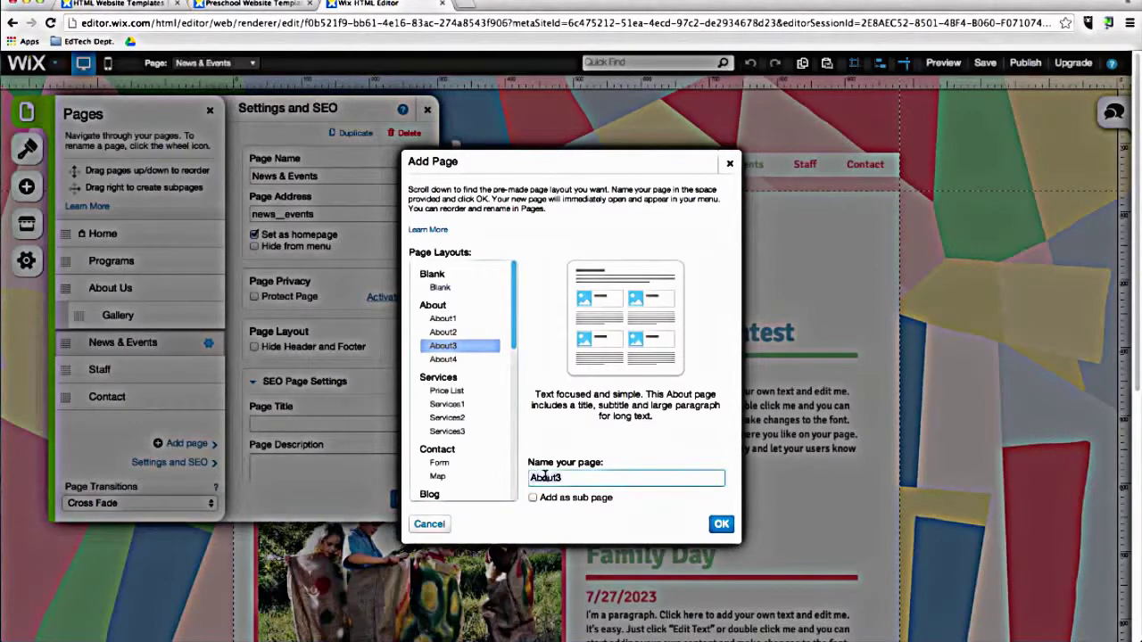
text(School Club)
text(s)
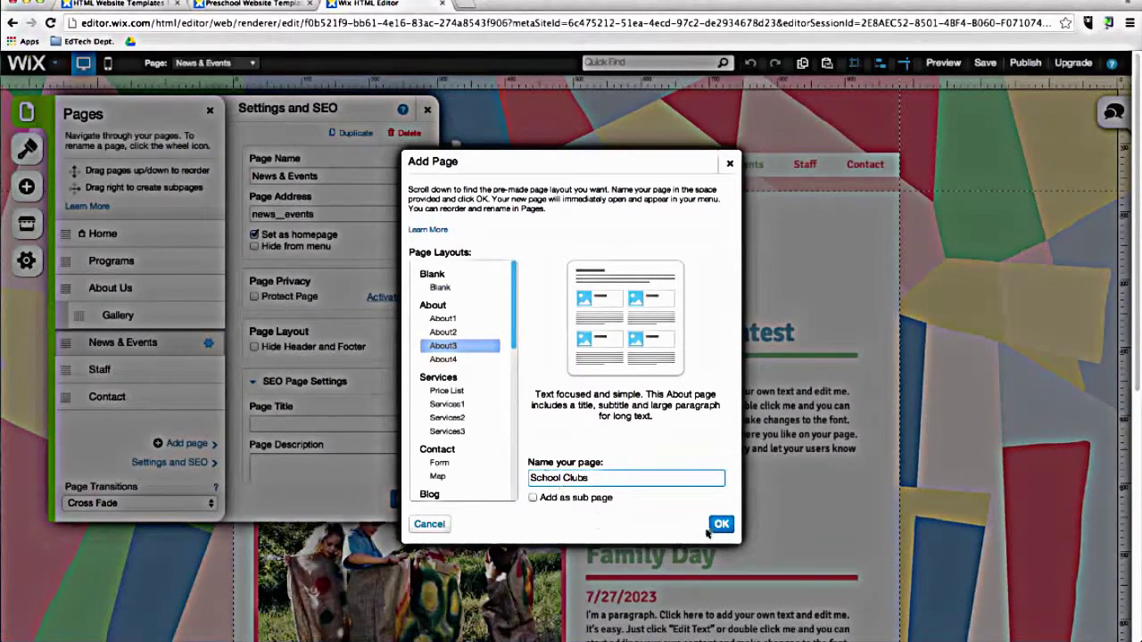
click(722, 526)
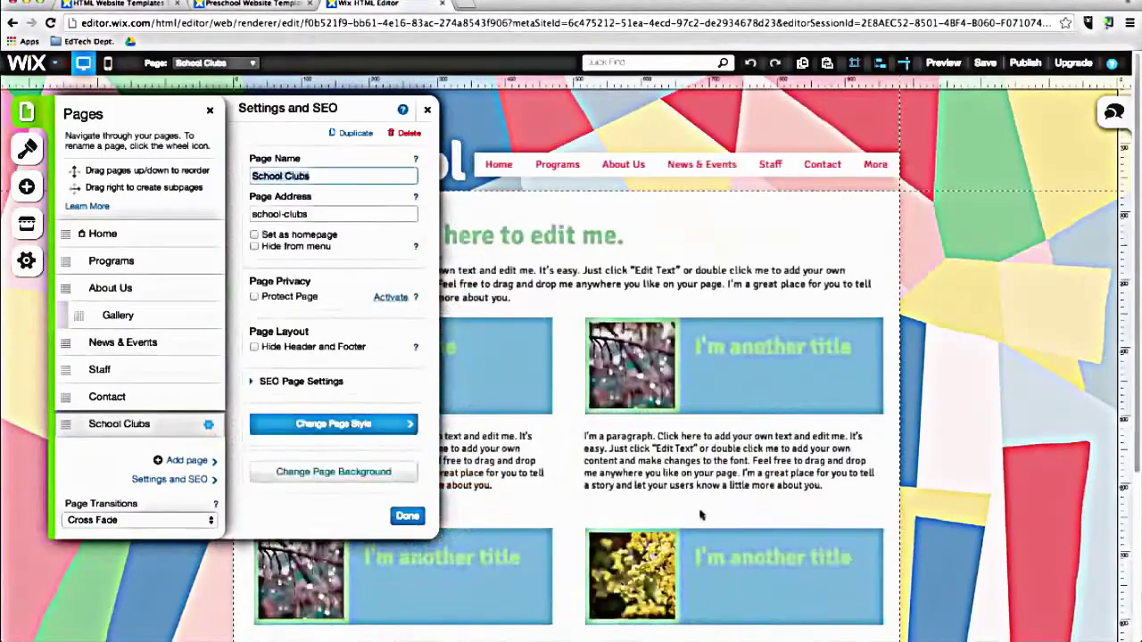
drag(66, 425, 68, 394)
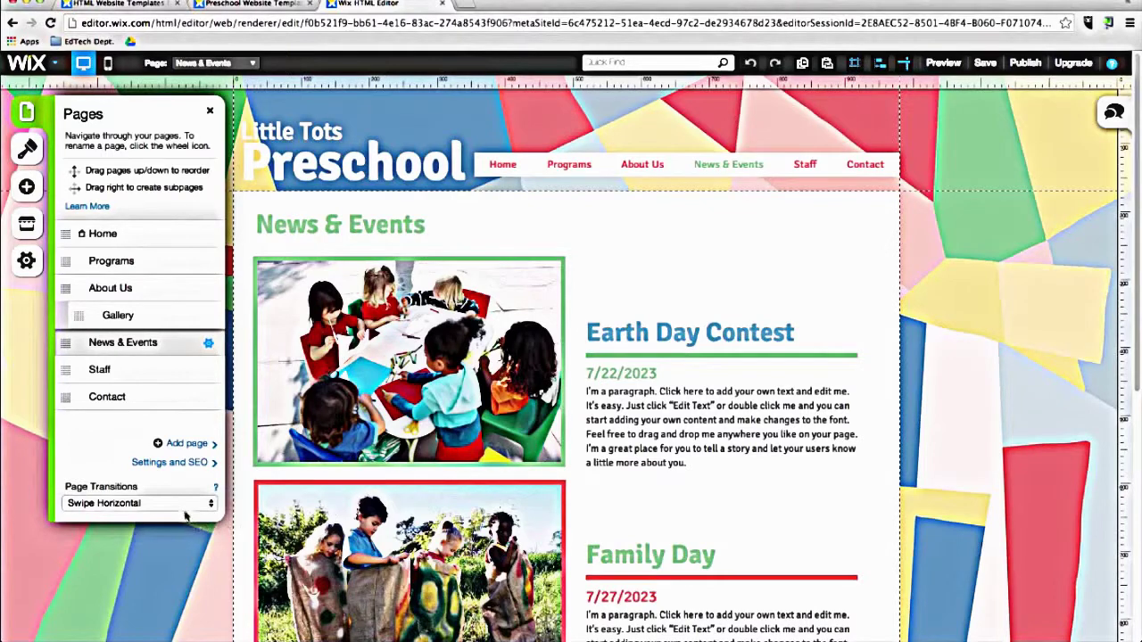
Set page transitions to Cross Fade, then open the News & Events page settings.
click(183, 504)
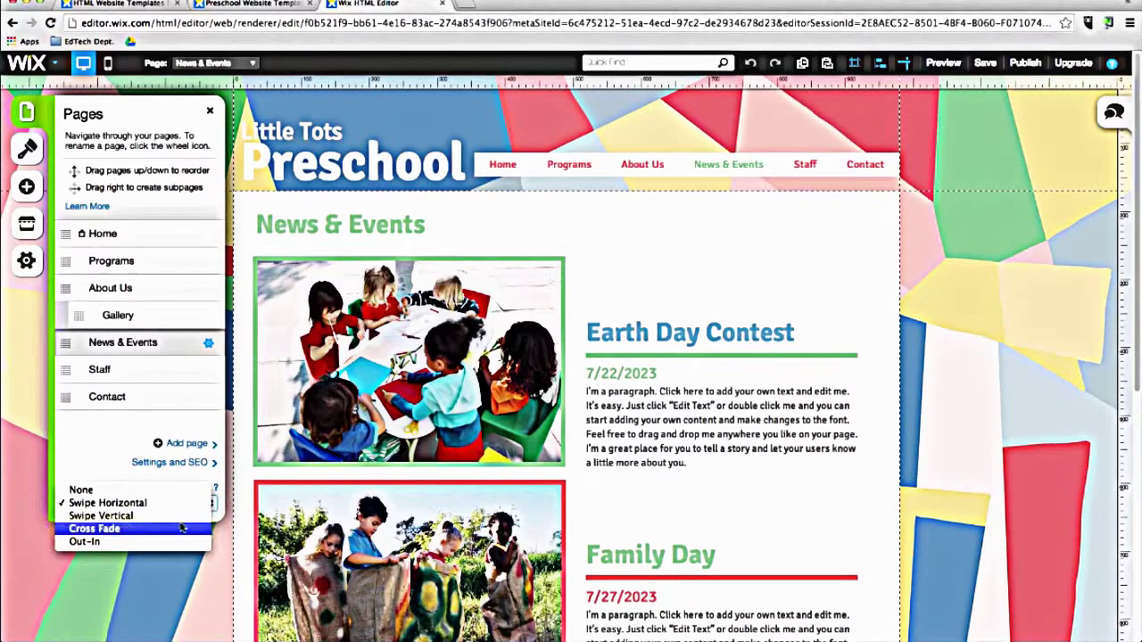
click(182, 516)
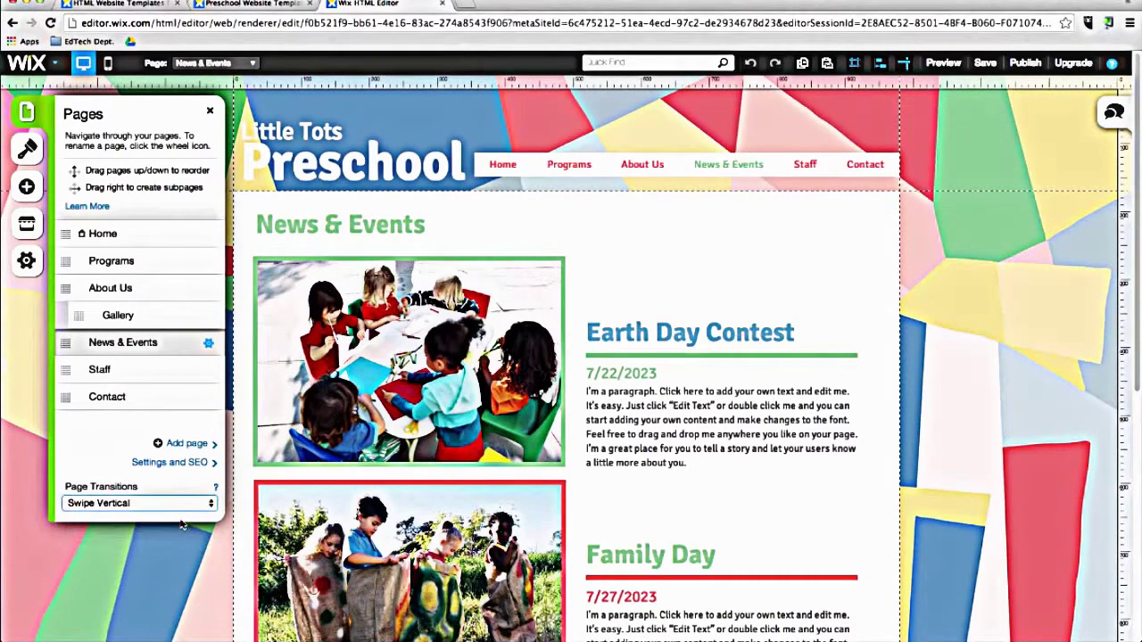
click(184, 505)
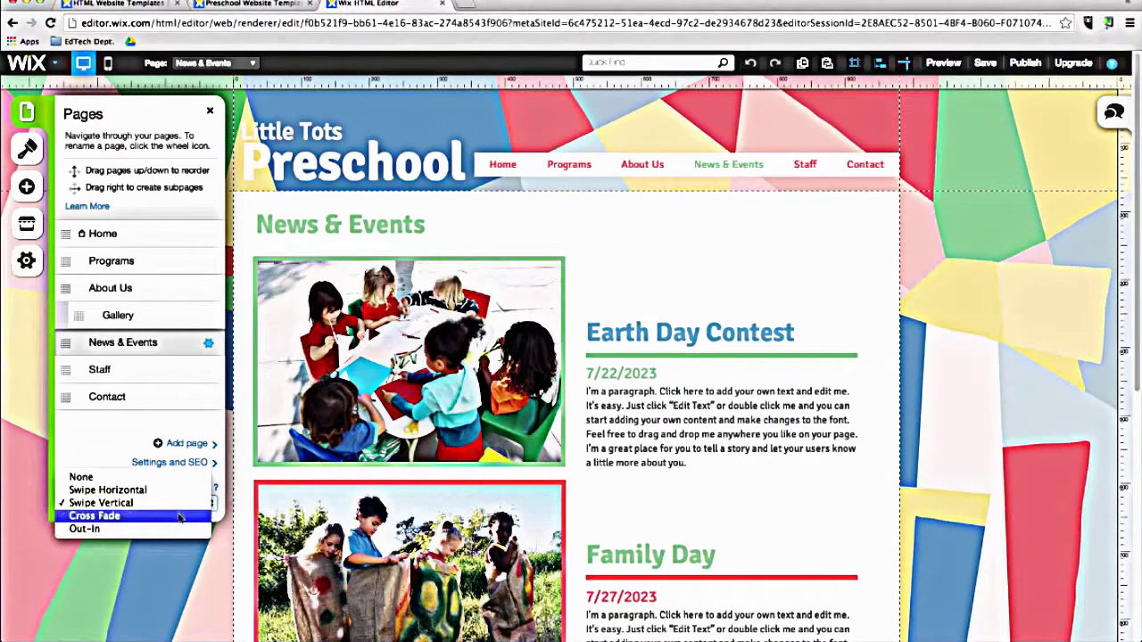
click(180, 518)
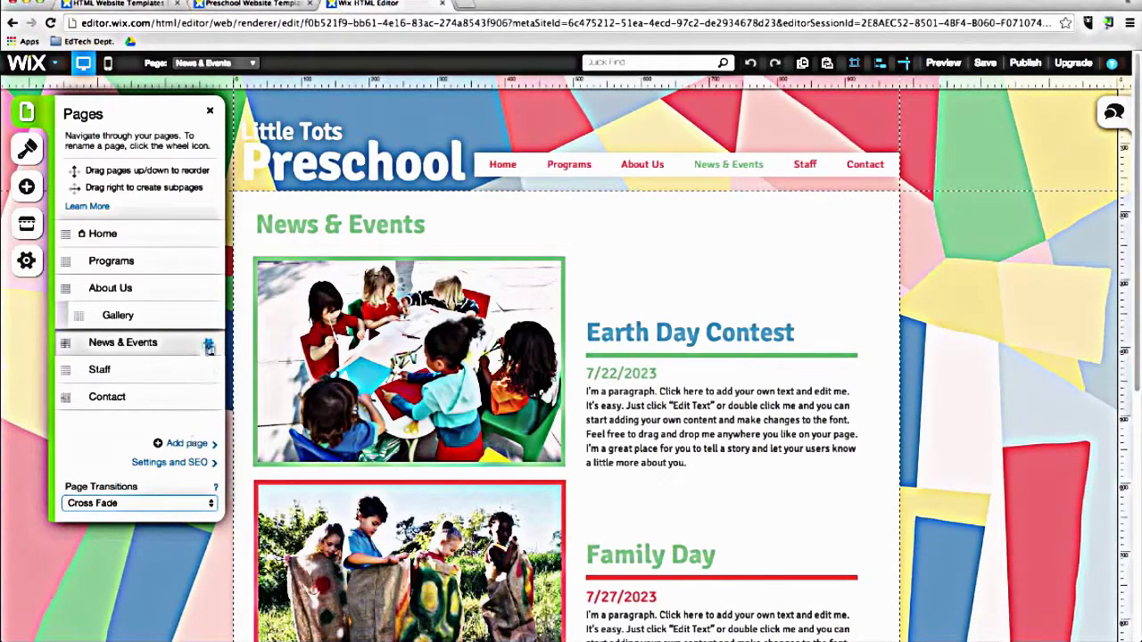
click(209, 346)
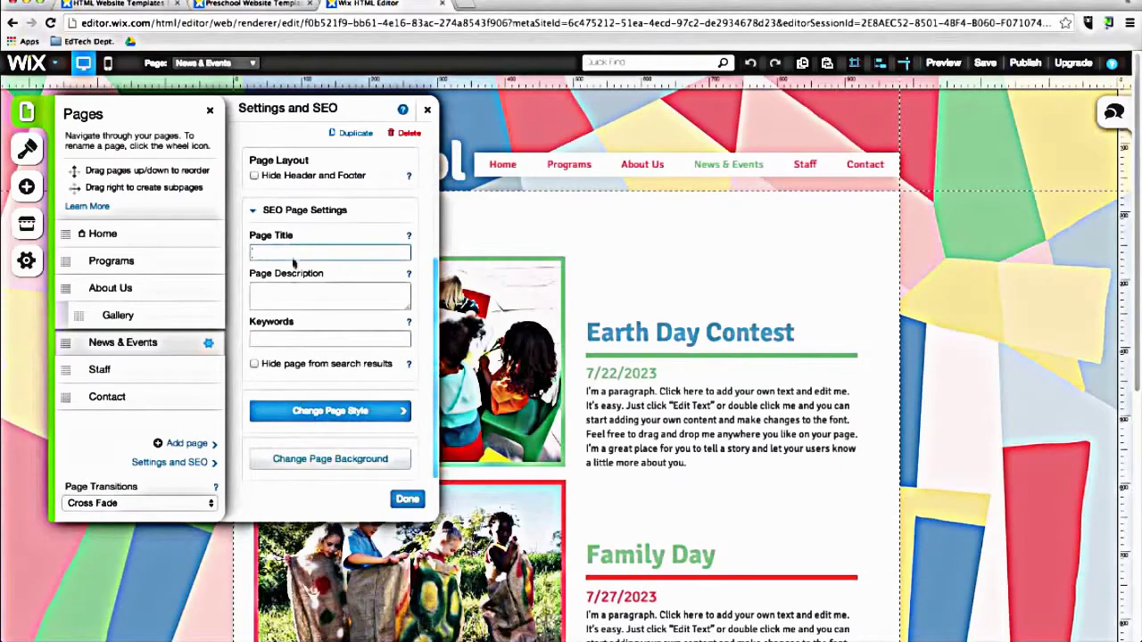
Review the News & Events page's SEO description and keywords fields.
click(305, 293)
click(301, 340)
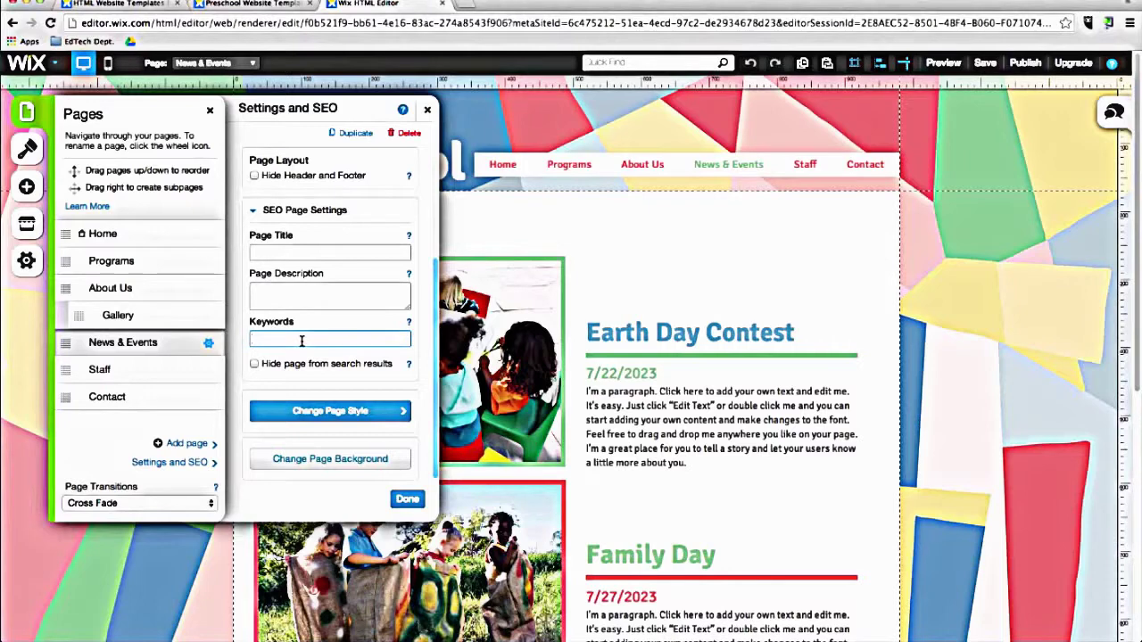
scroll(299, 321, up, 3)
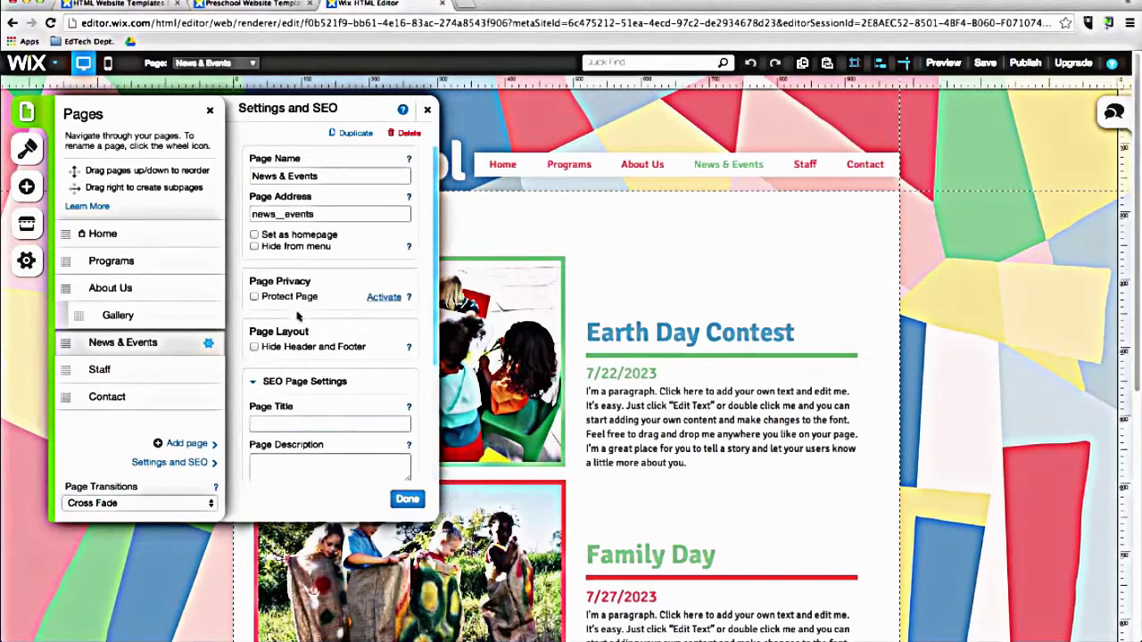
Make News & Events the homepage and hide it from the menu, leaving page protection off.
click(255, 236)
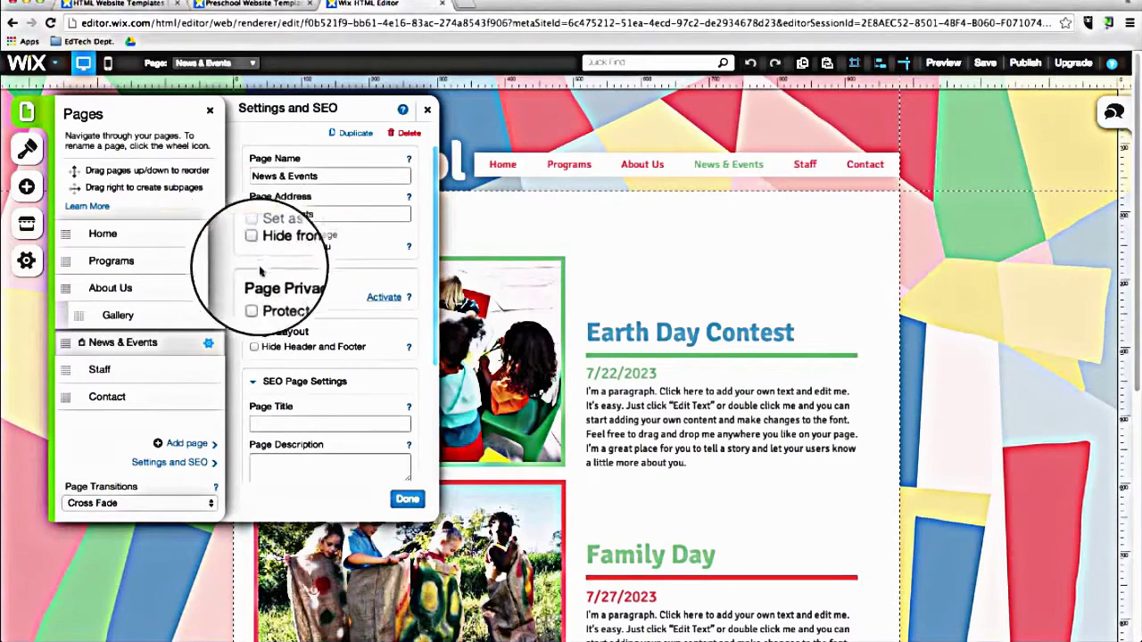
click(254, 296)
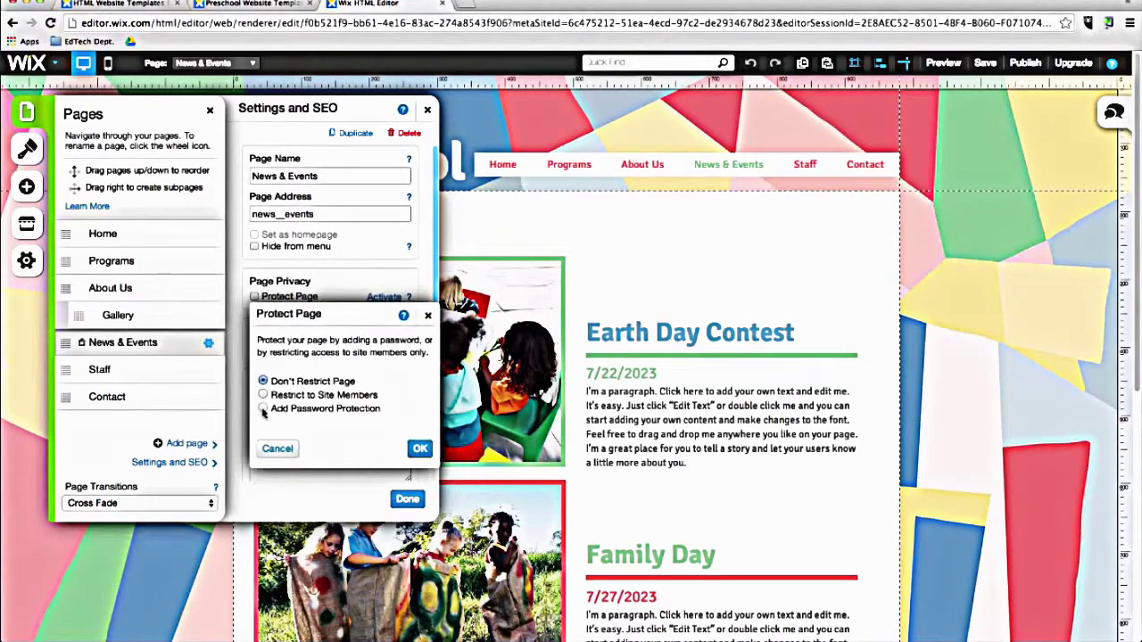
click(428, 315)
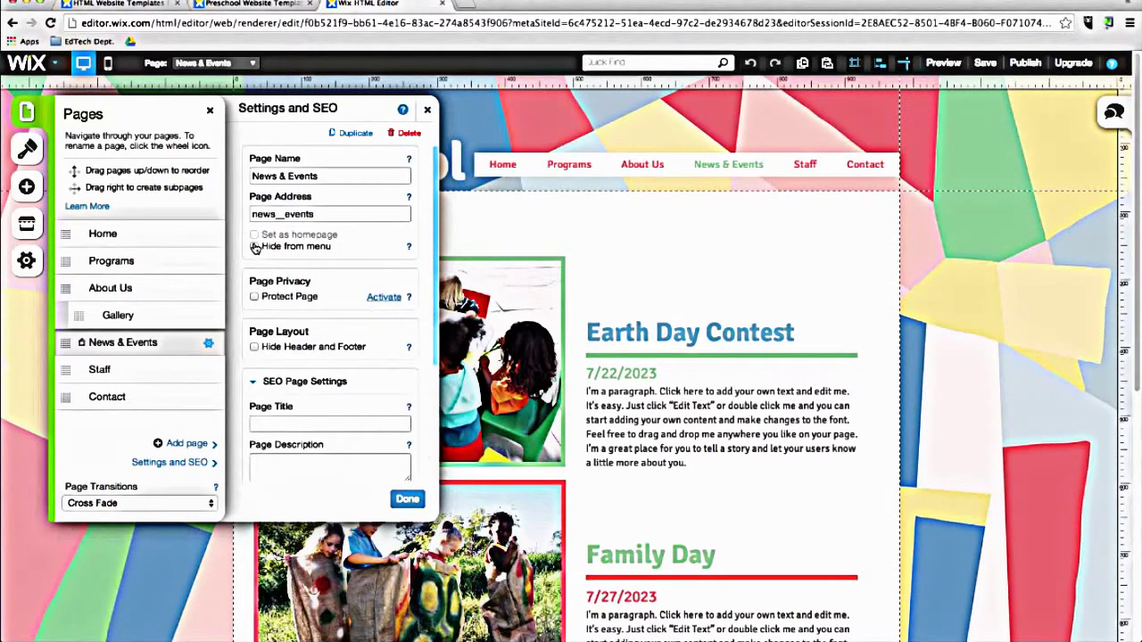
click(254, 246)
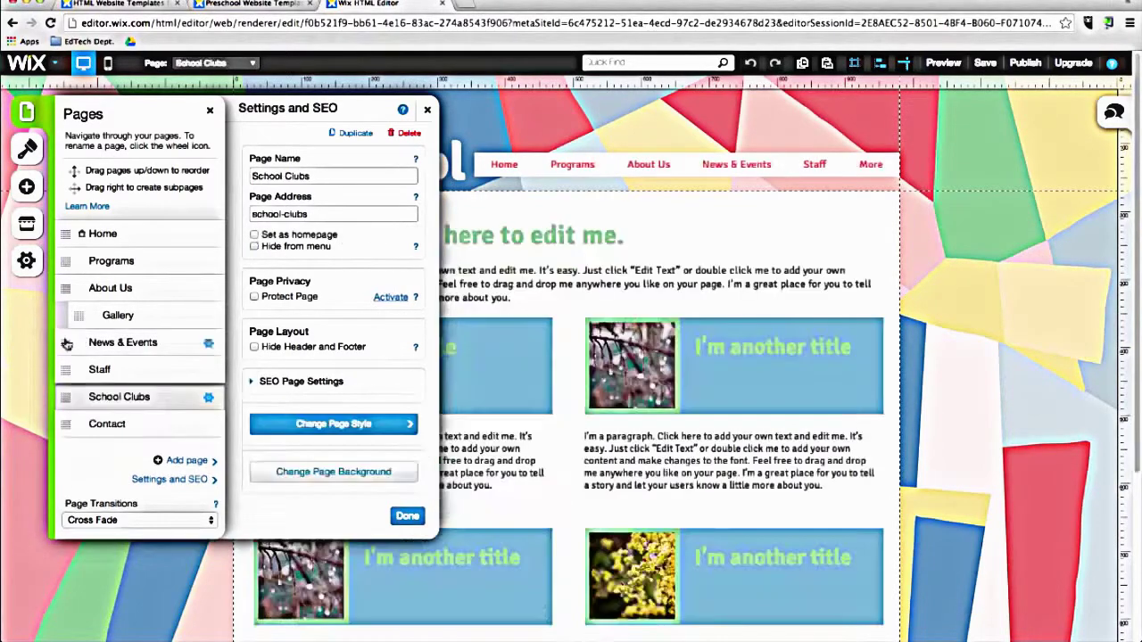
Start replacing the page background image and browse the free Wix Patterns collection.
click(24, 157)
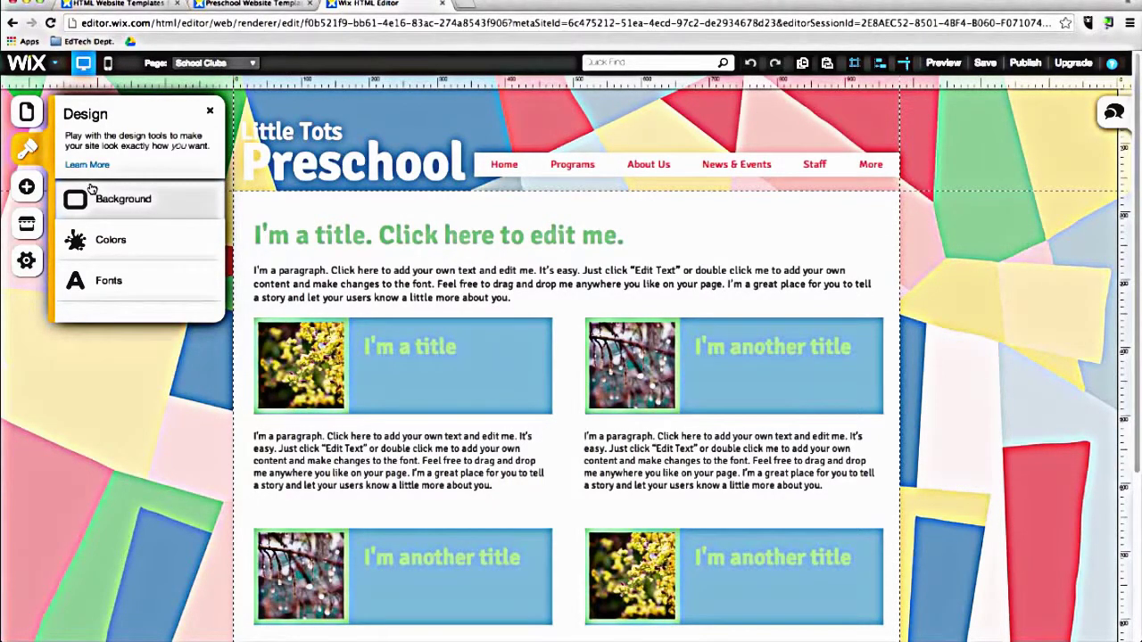
click(91, 189)
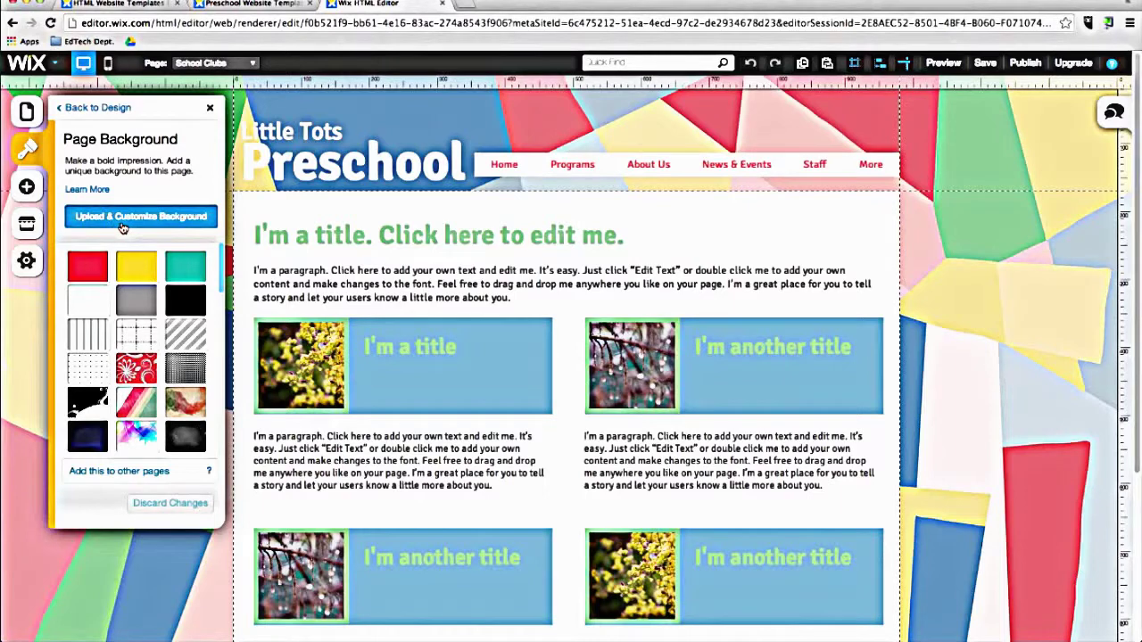
click(123, 218)
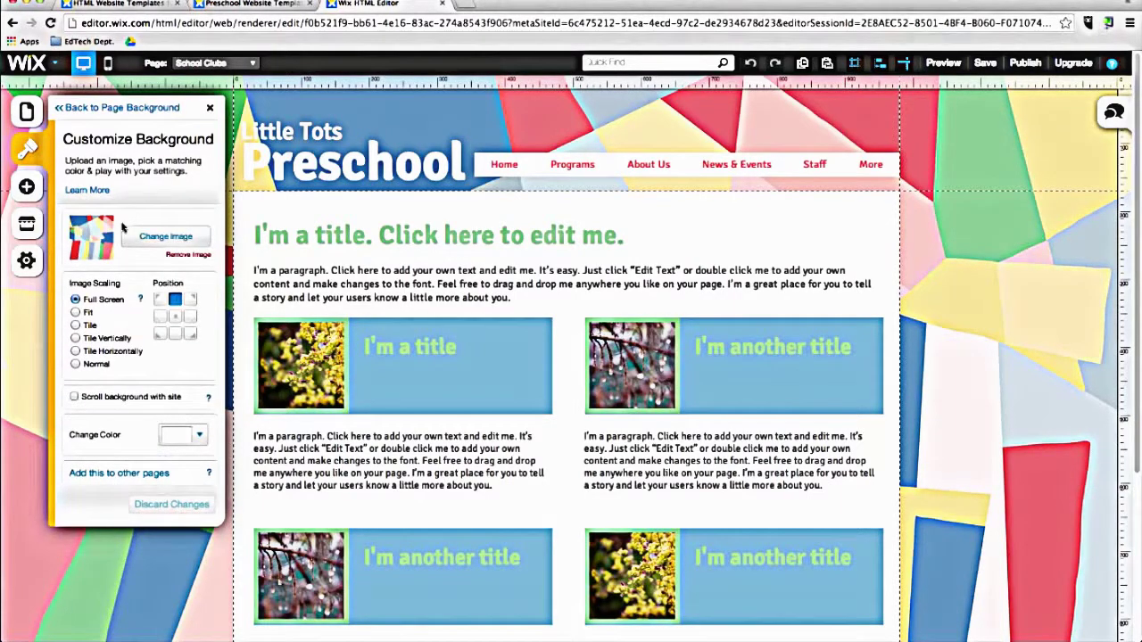
click(153, 241)
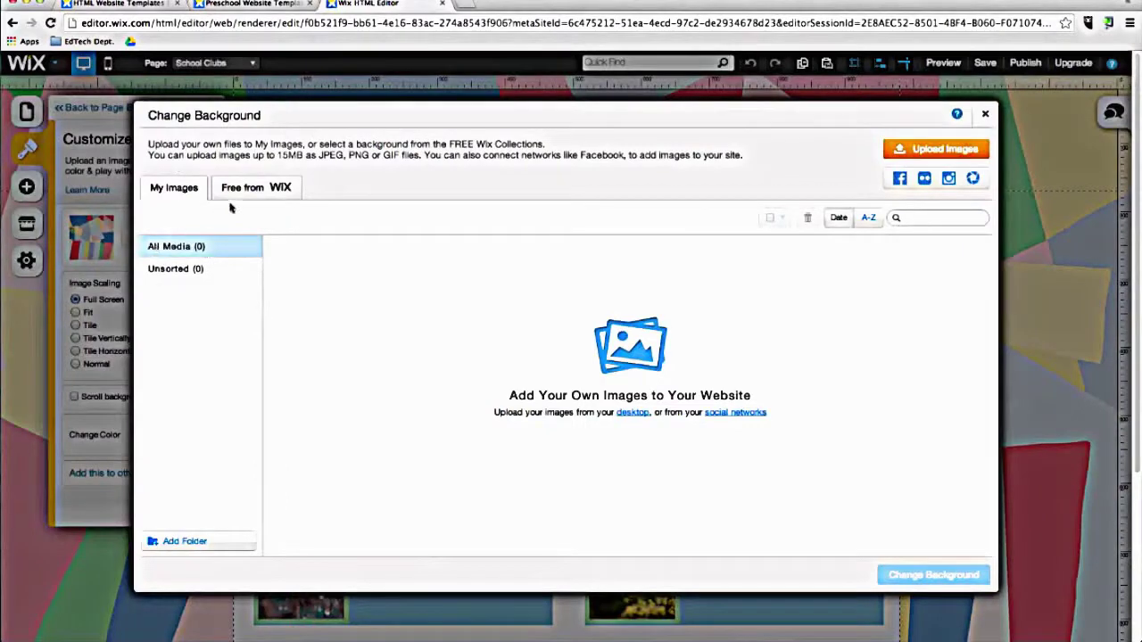
click(243, 189)
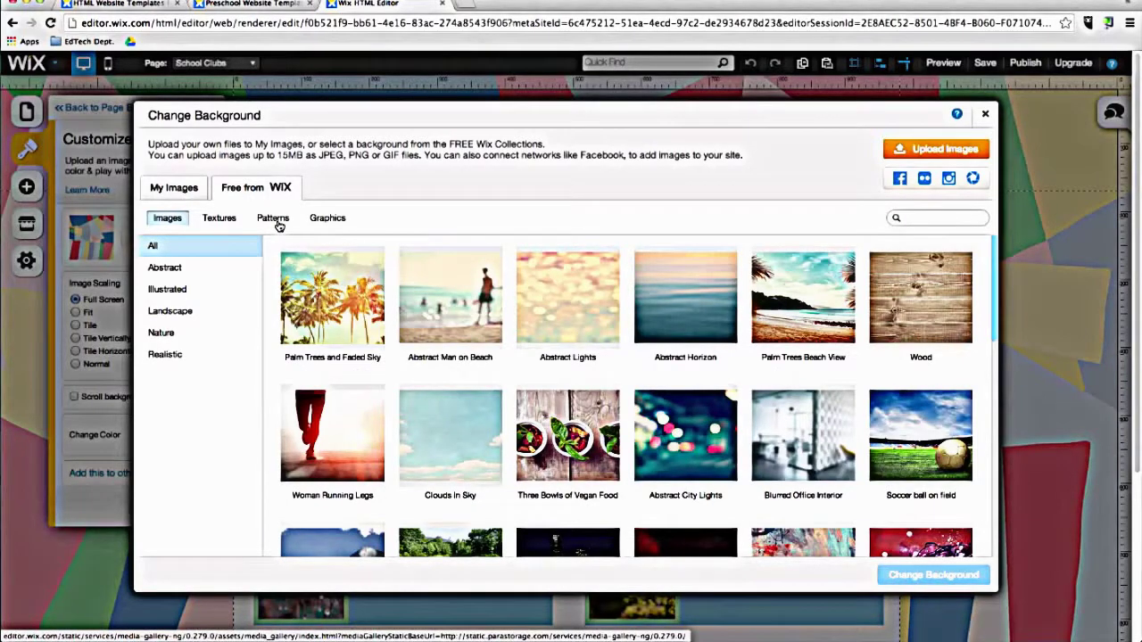
click(278, 225)
Apply the Colorful Diamonds pattern as the page background with a pinkish backing colour.
scroll(406, 308, down, 3)
scroll(408, 303, down, 5)
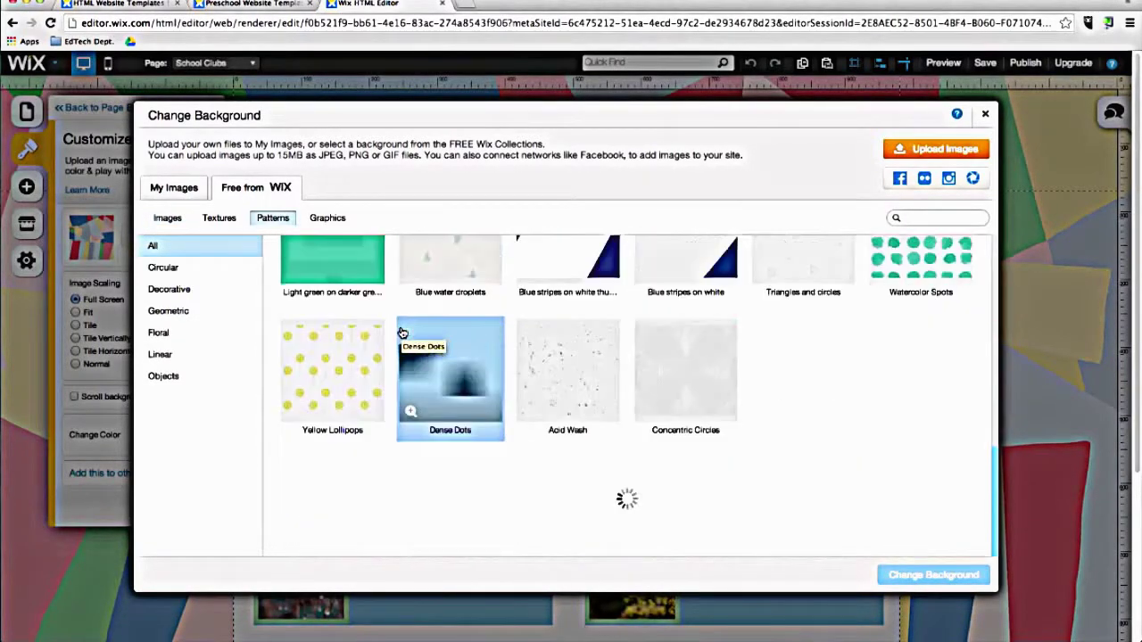
scroll(407, 317, down, 5)
scroll(402, 333, down, 4)
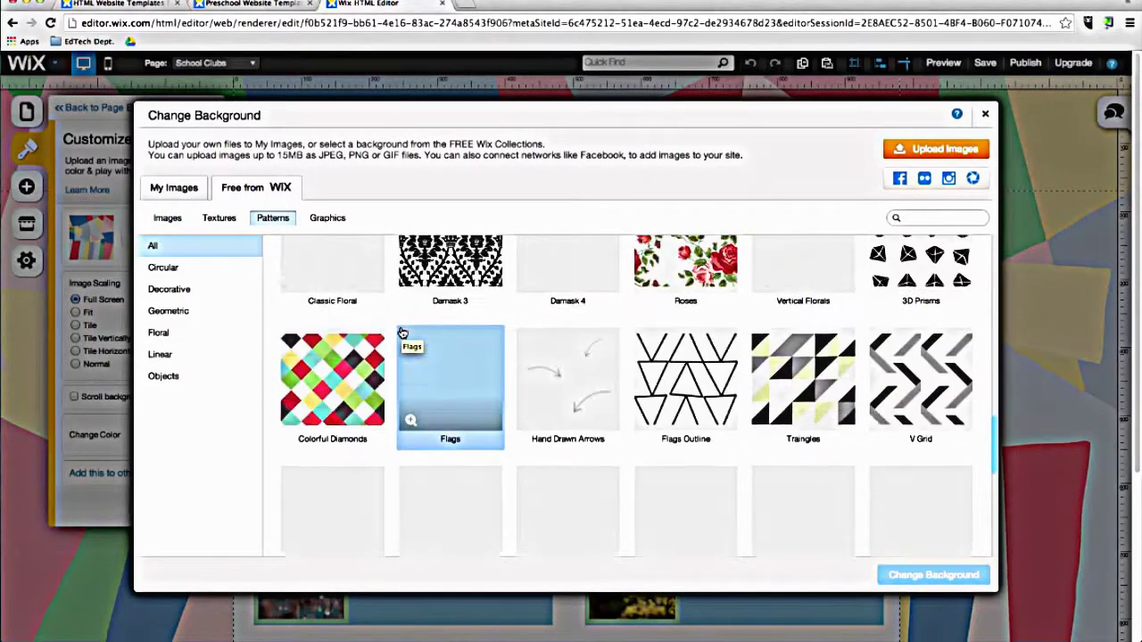
click(348, 369)
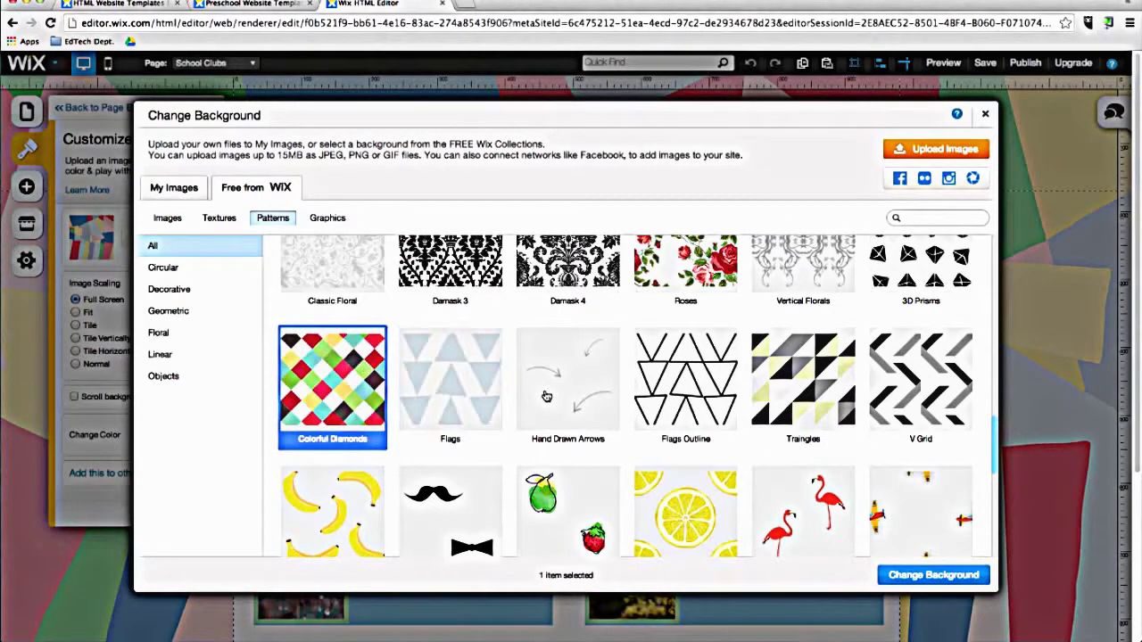
click(925, 578)
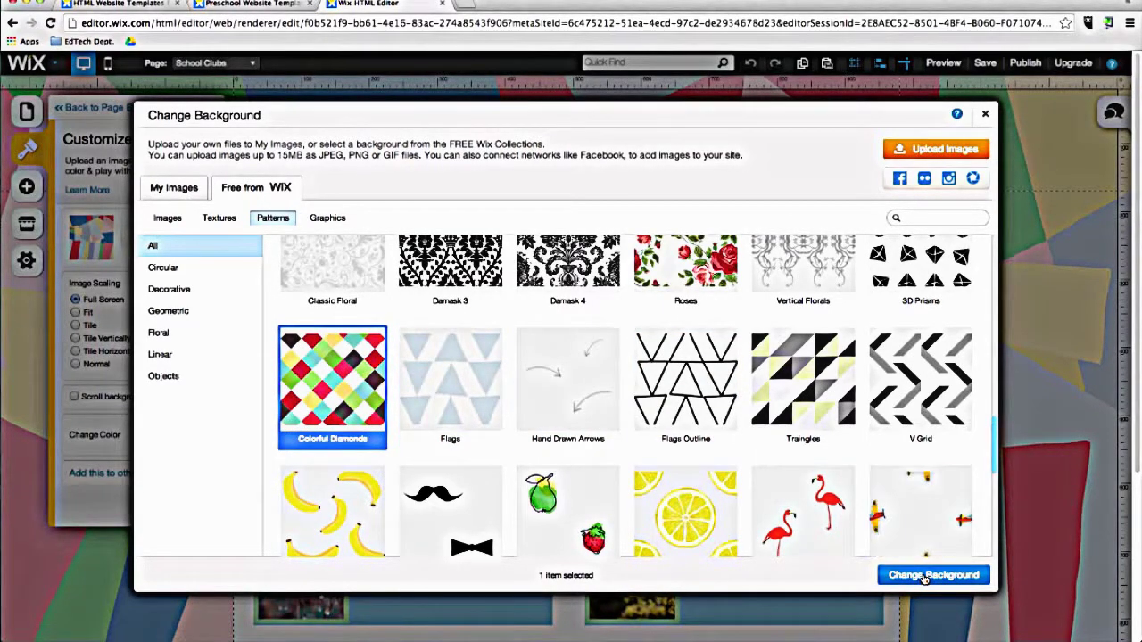
click(926, 577)
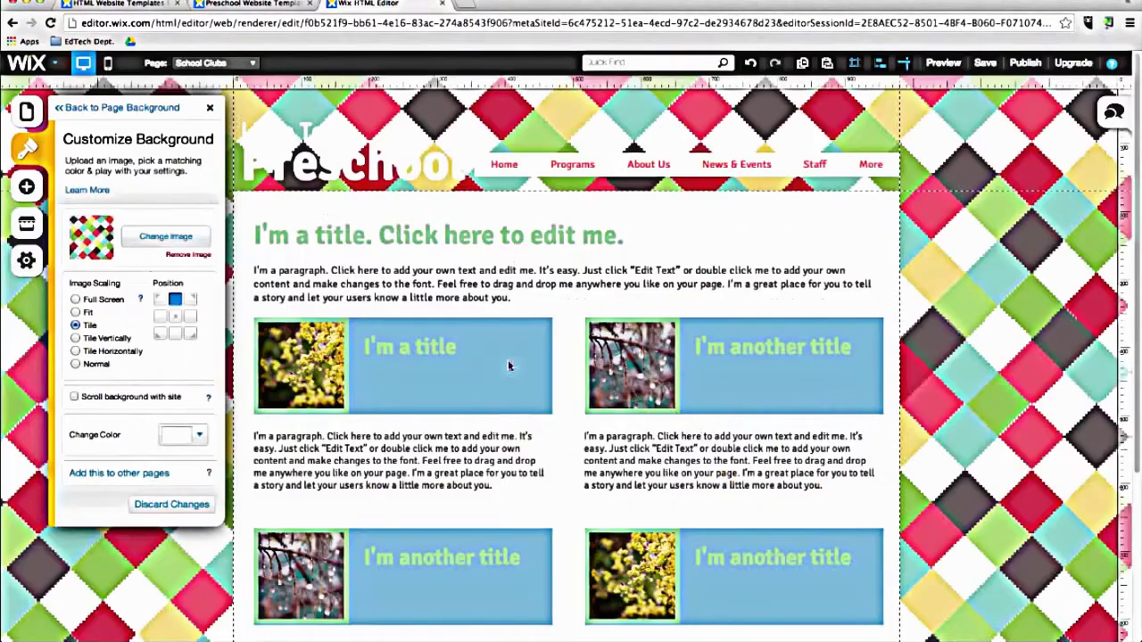
click(196, 440)
click(196, 467)
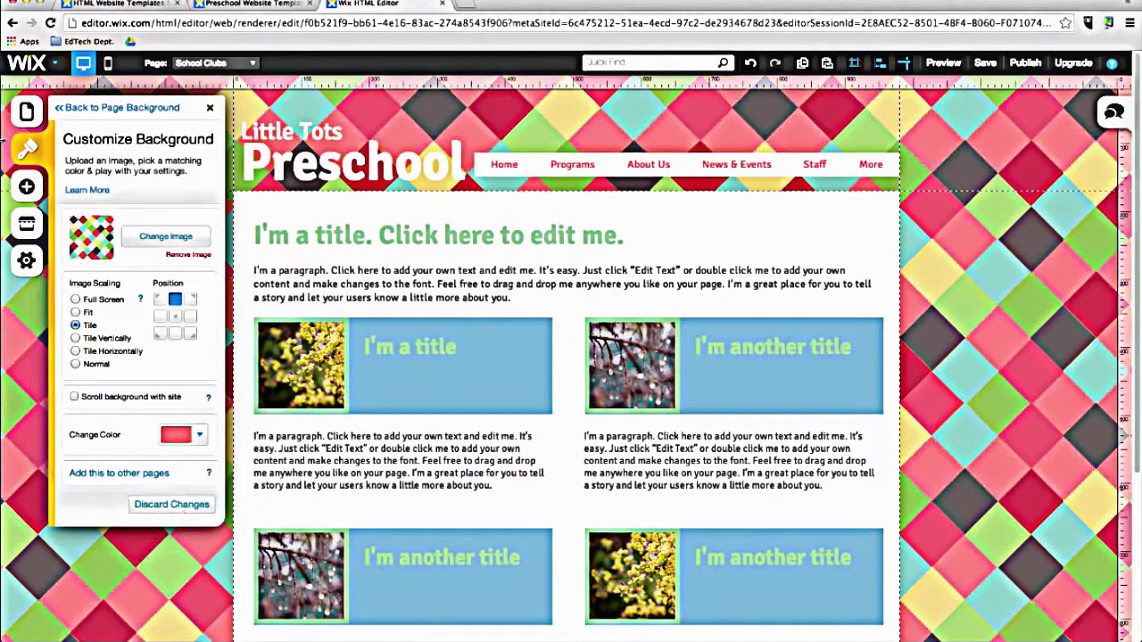
click(71, 109)
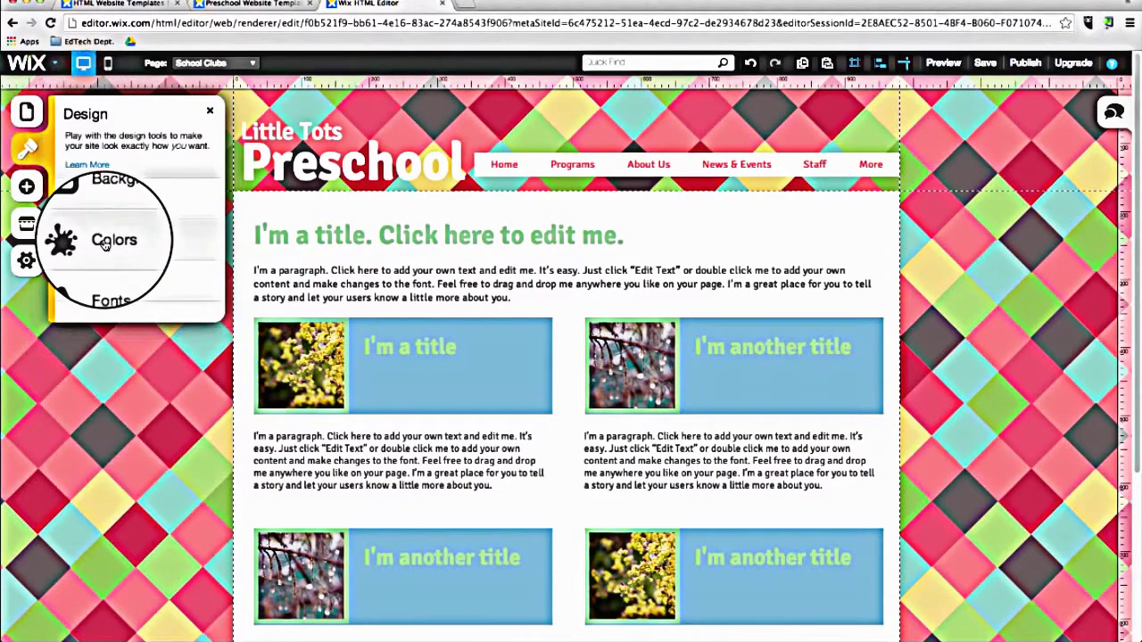
Customize the site palette, changing the main red swatch to soft pink F09898.
click(105, 243)
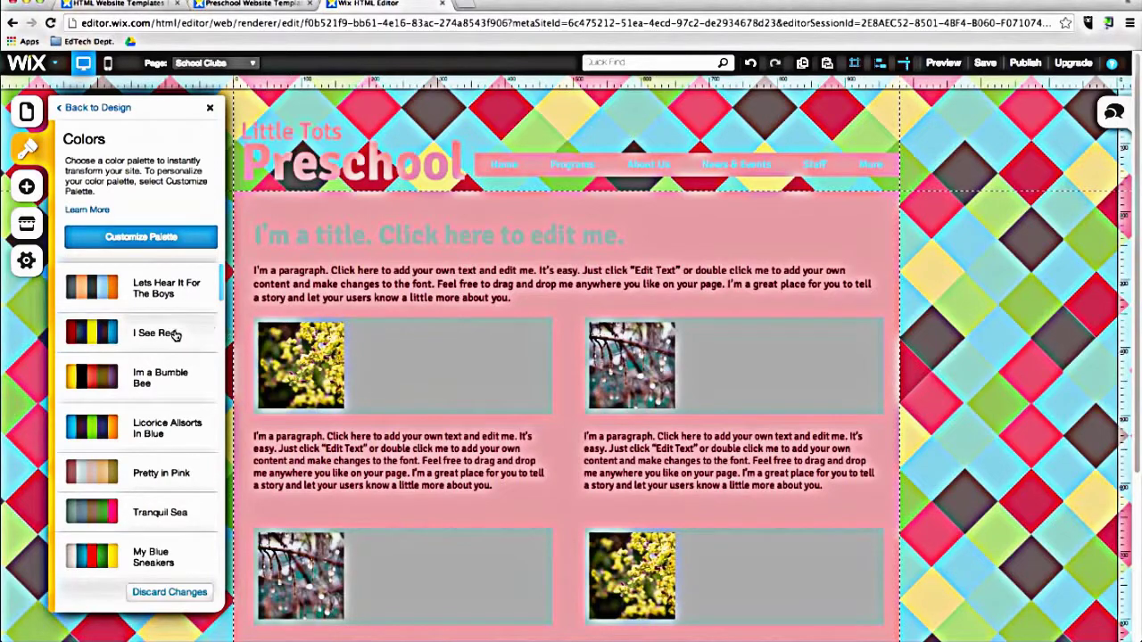
click(176, 248)
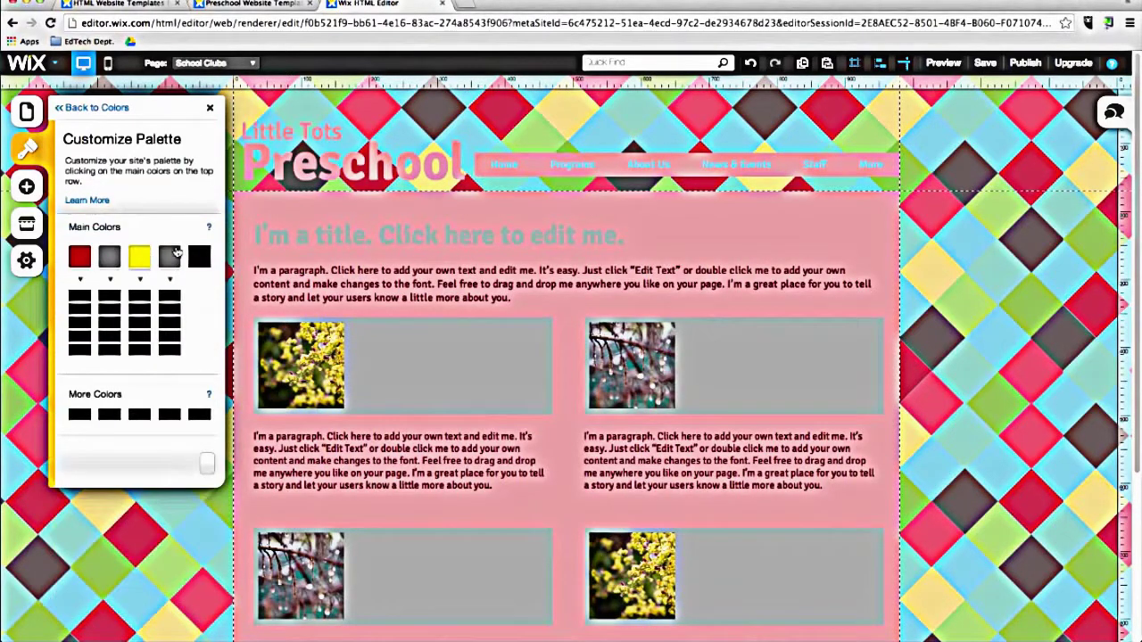
click(79, 259)
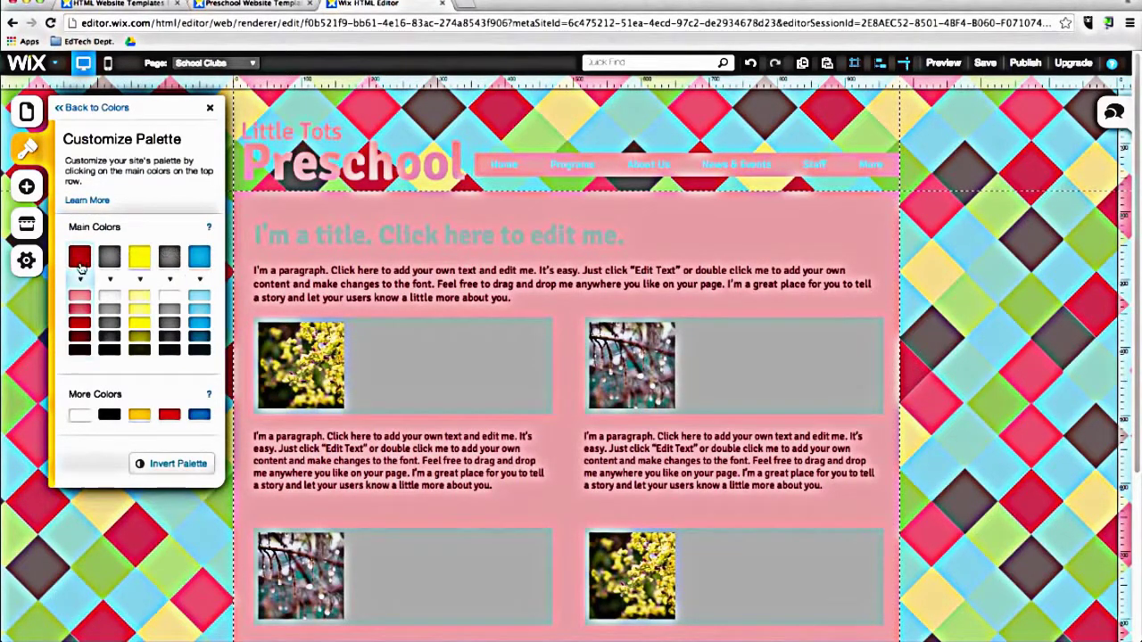
drag(190, 319, 133, 302)
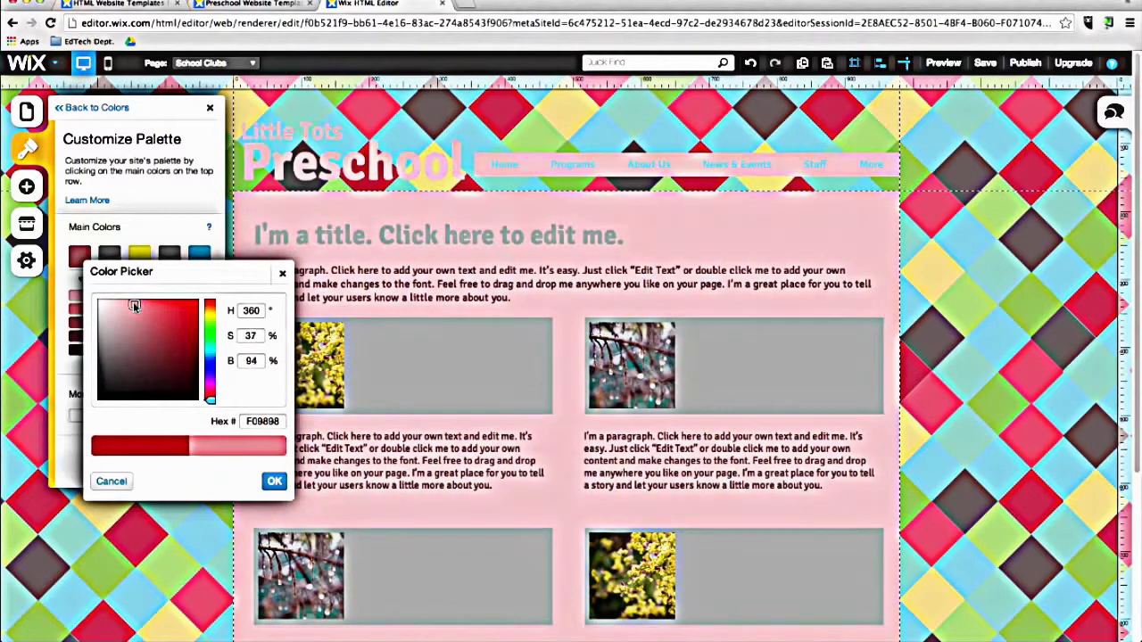
click(274, 481)
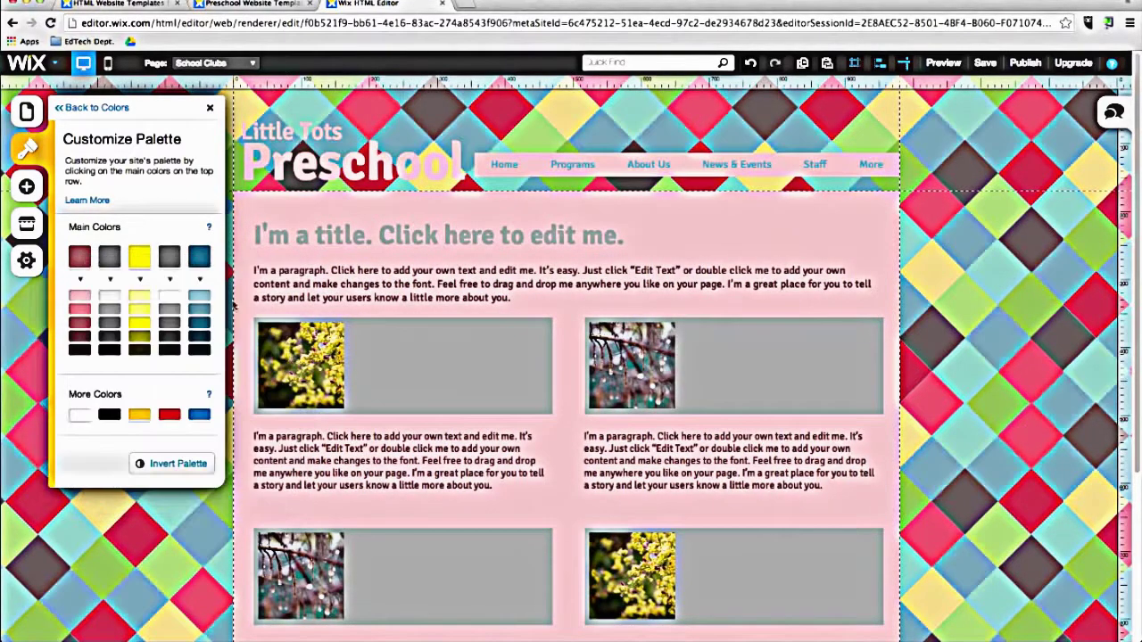
click(80, 108)
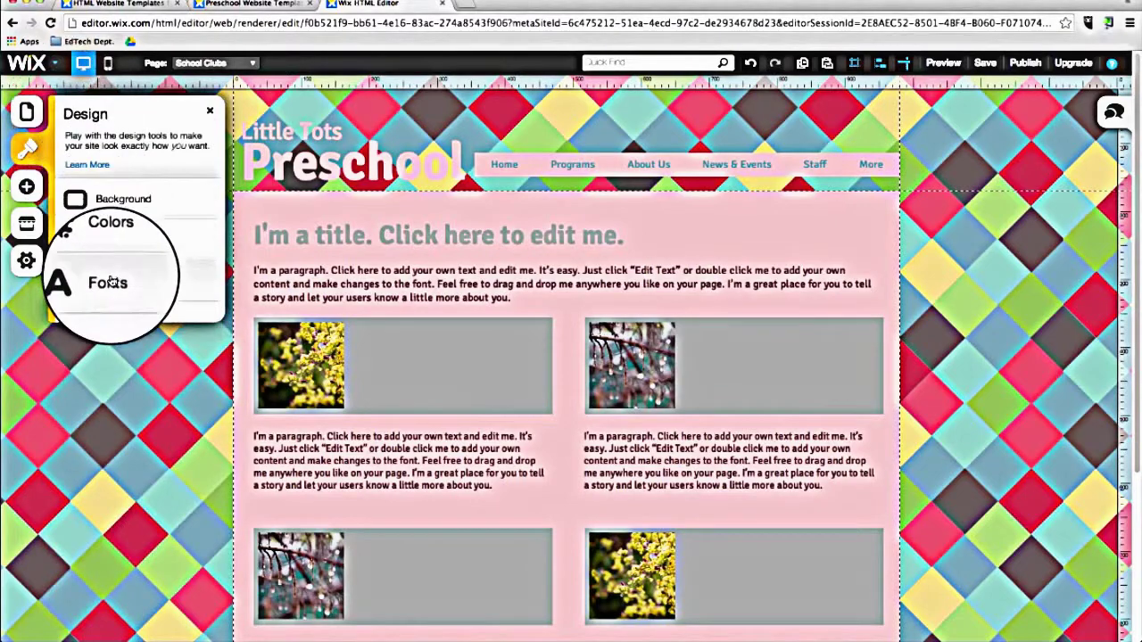
Apply the second font scheme and set the site title font to Monoton at size 55.
click(118, 288)
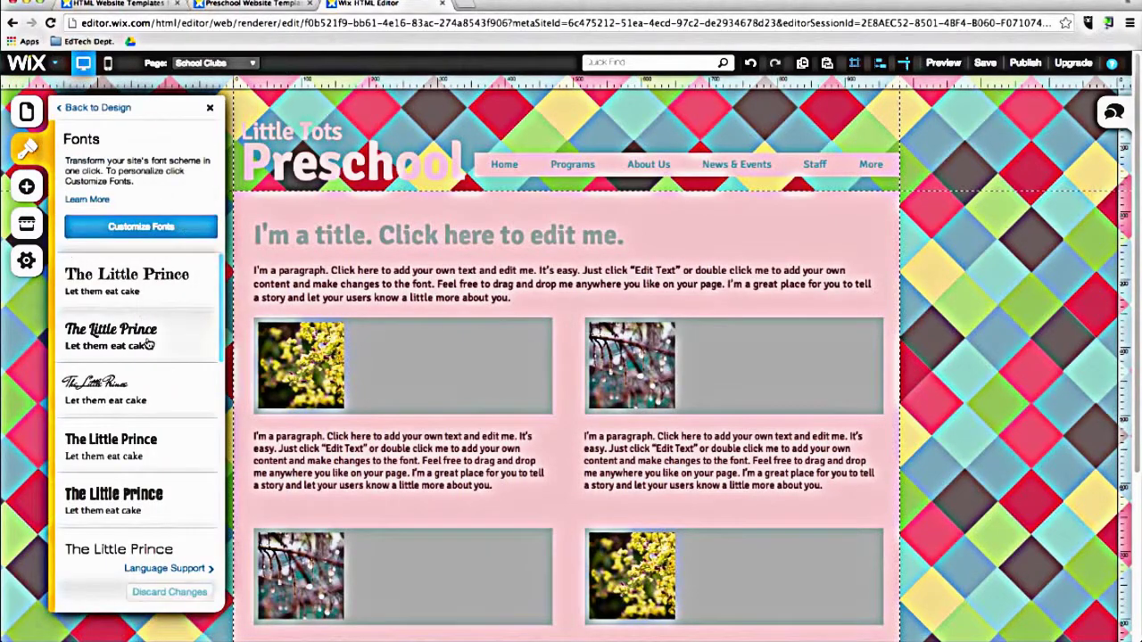
click(148, 345)
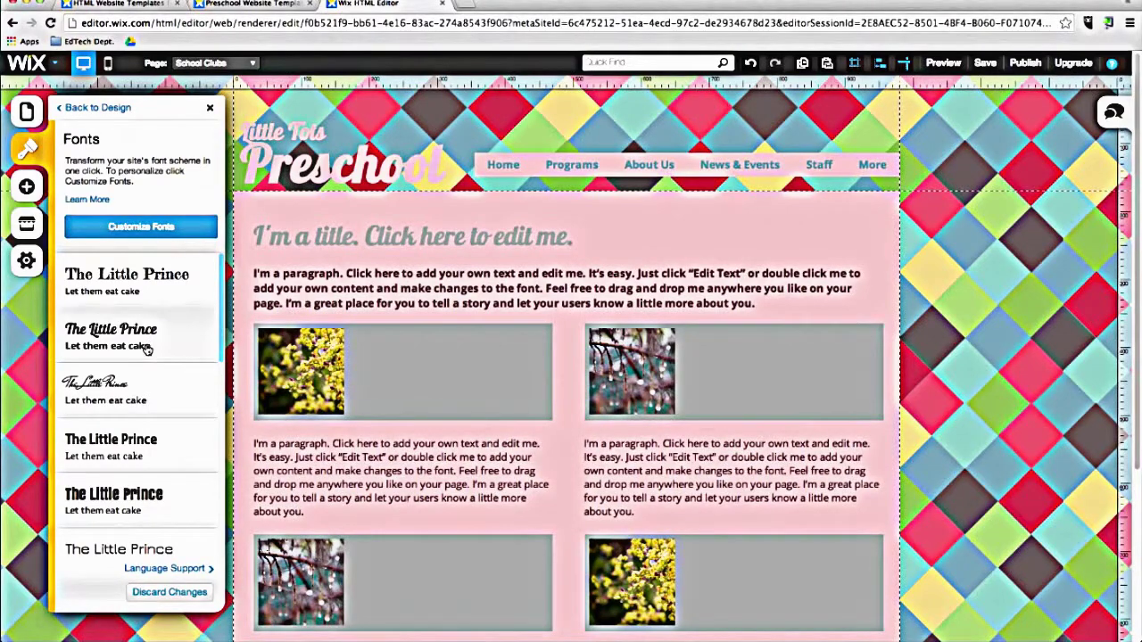
click(148, 236)
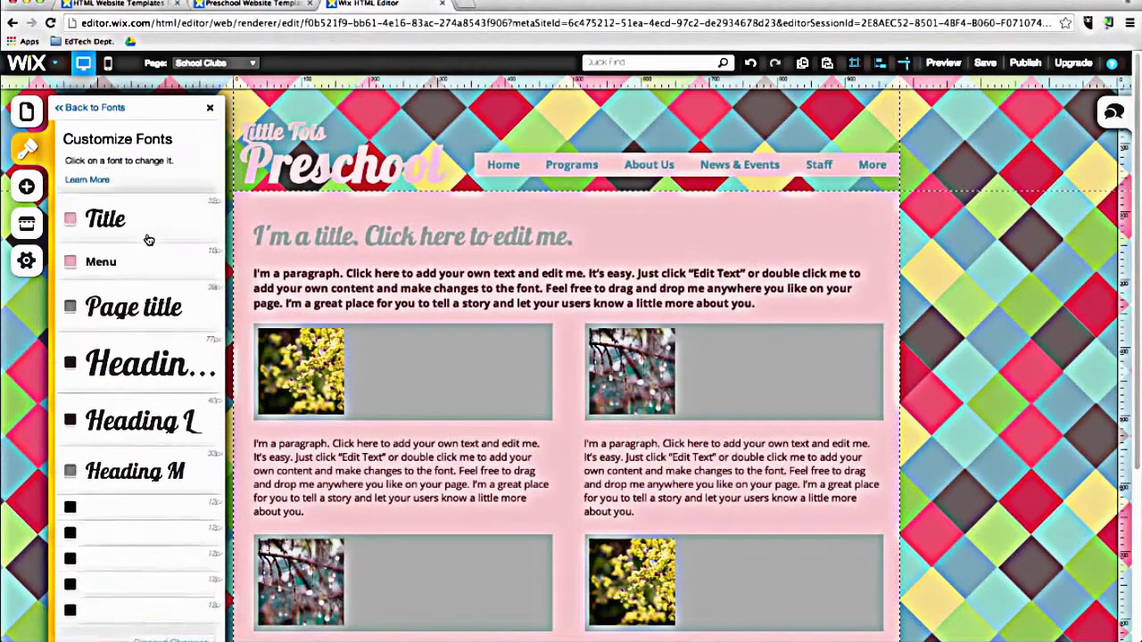
click(168, 225)
click(214, 371)
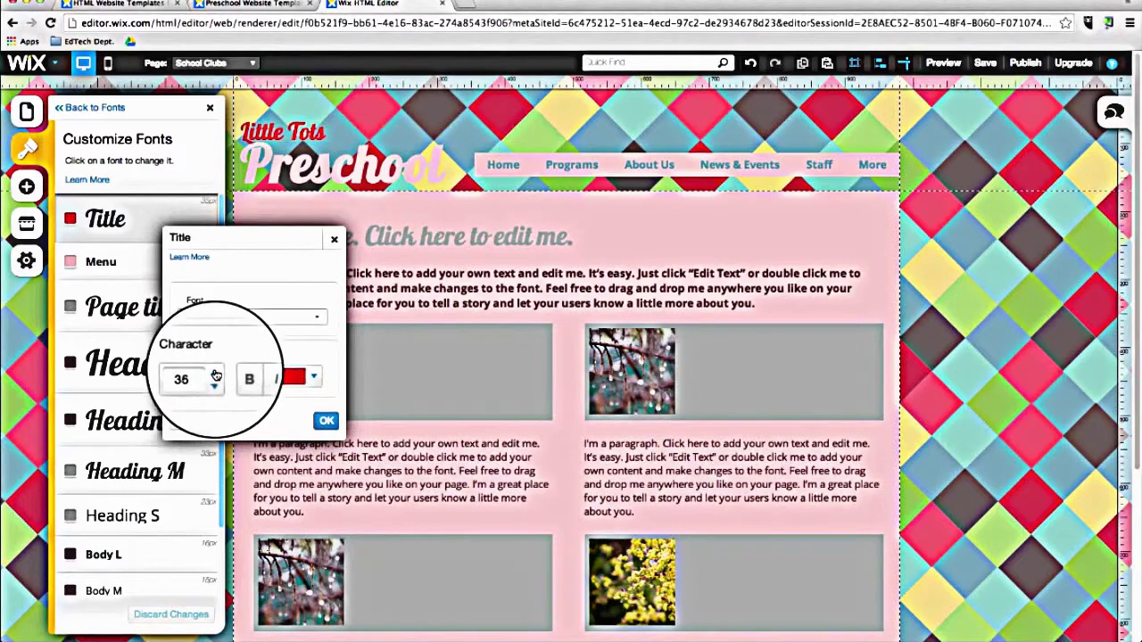
click(219, 332)
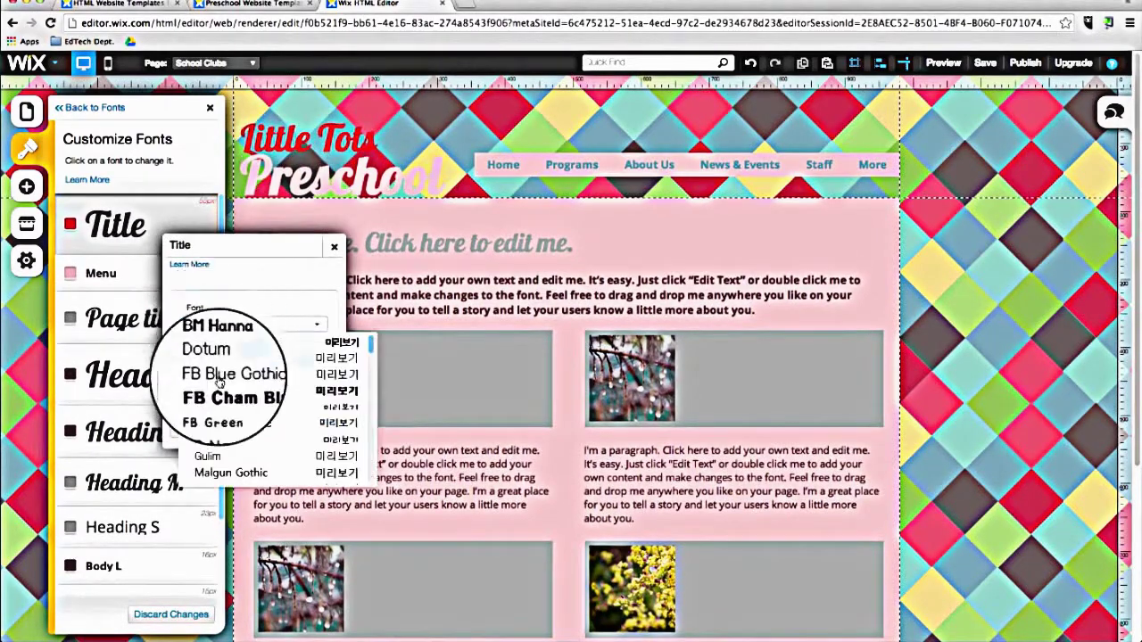
click(242, 468)
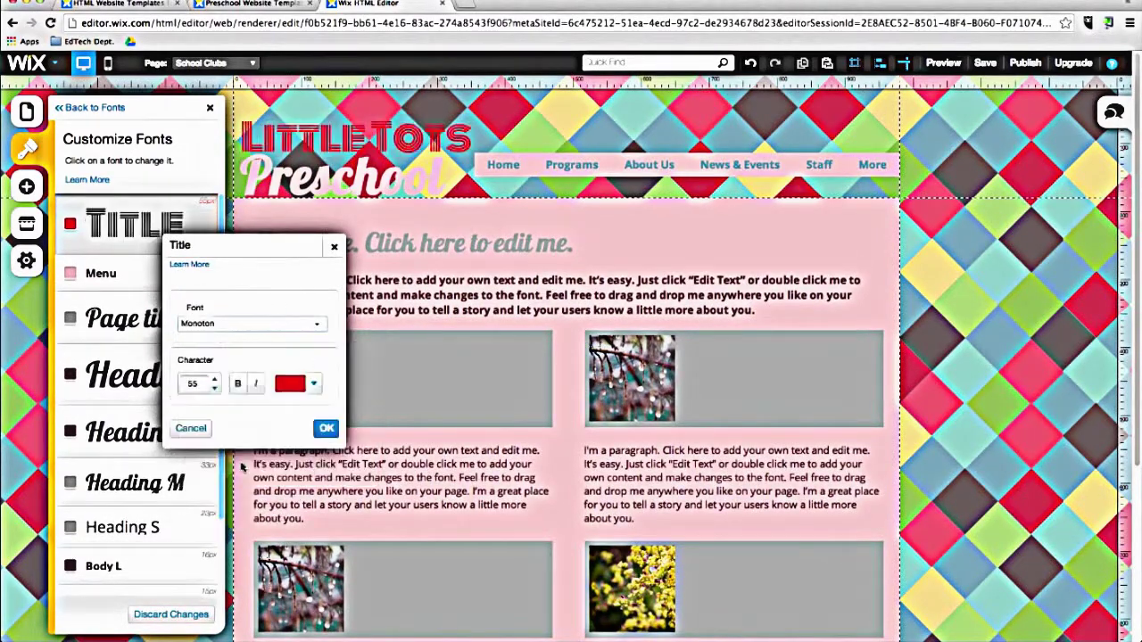
click(323, 428)
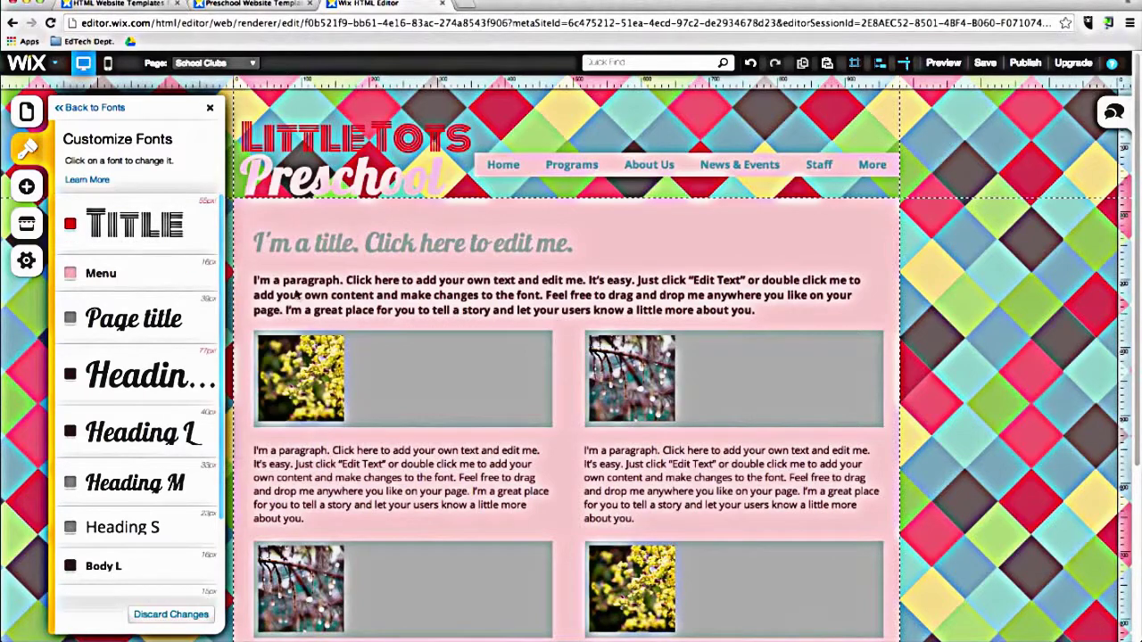
Set the menu font to FB Blue Gothic and preview the site.
click(134, 273)
click(215, 373)
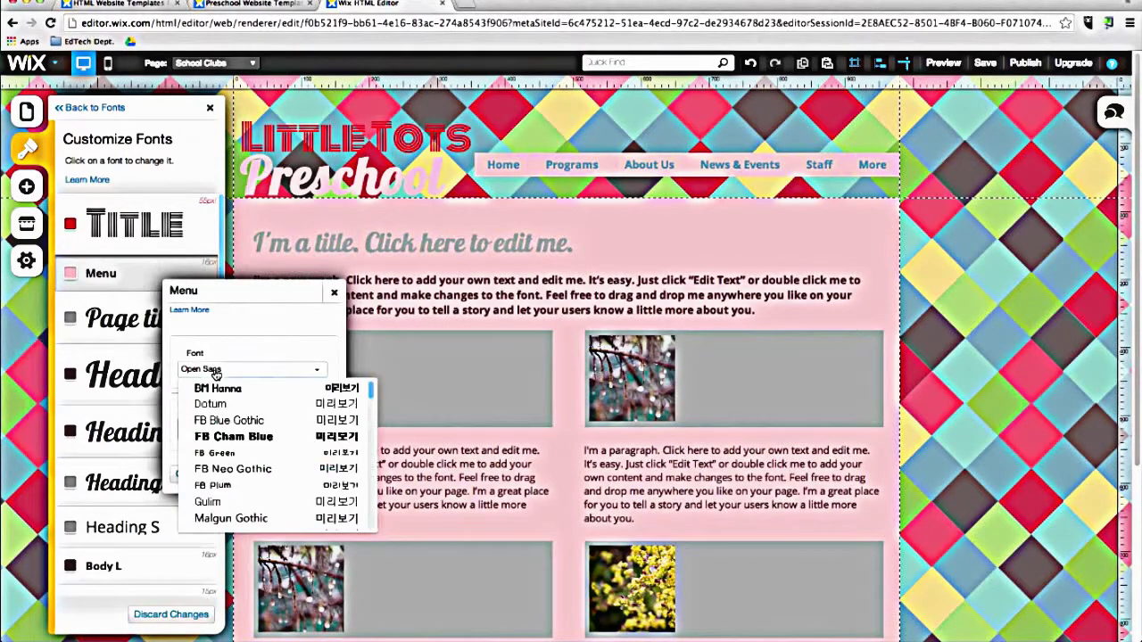
click(219, 411)
click(325, 474)
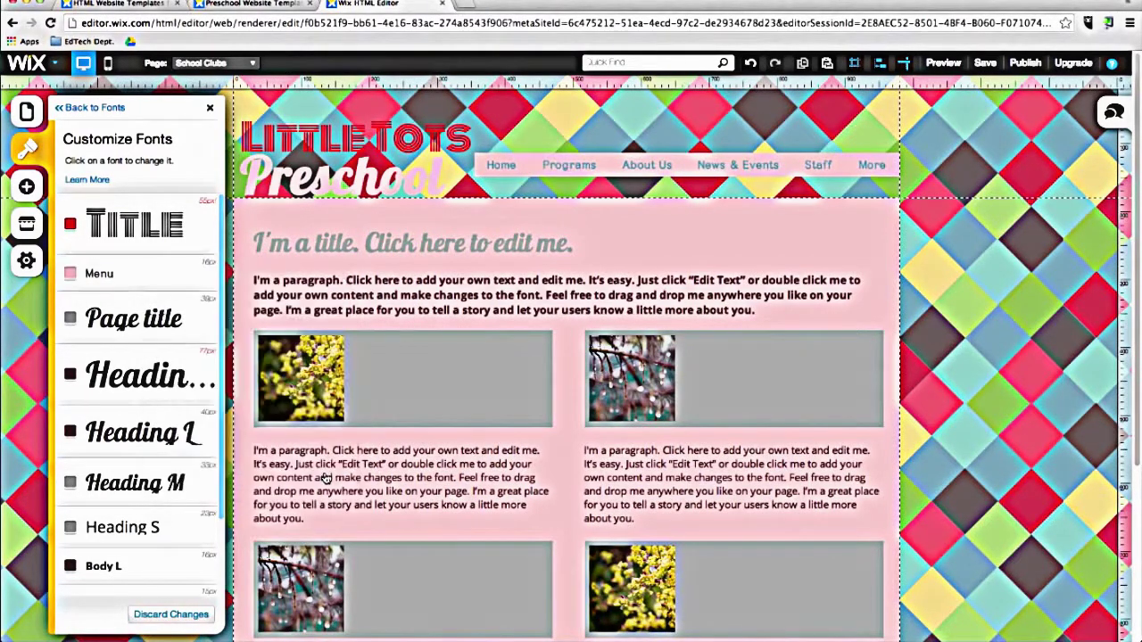
click(937, 64)
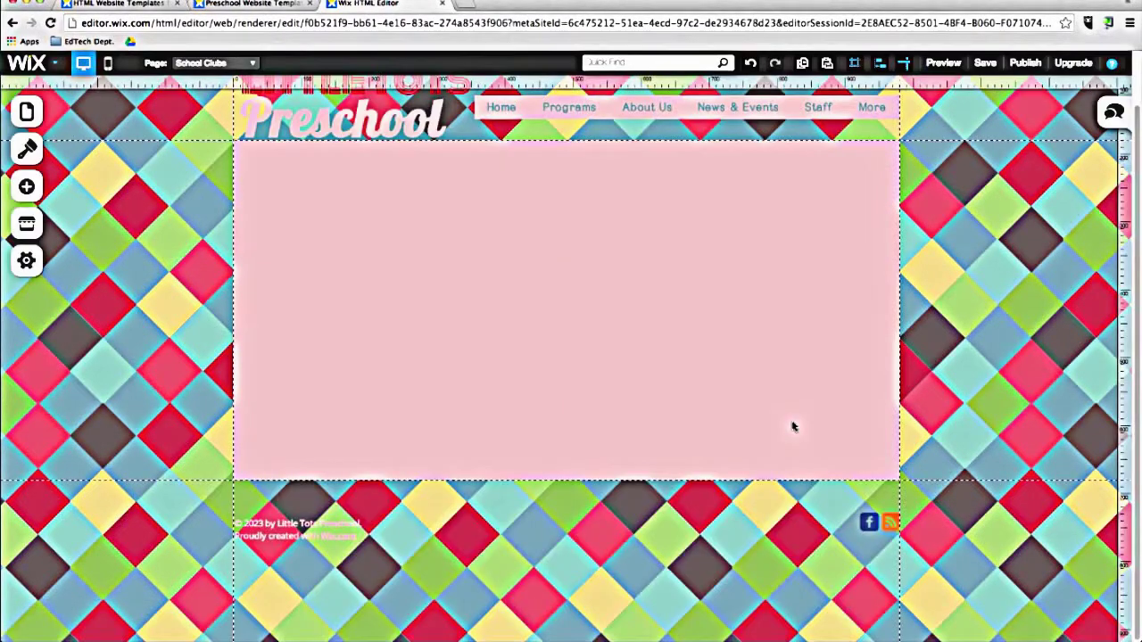
Scroll the editor canvas up and bring up the Add elements panel.
scroll(792, 426, up, 2)
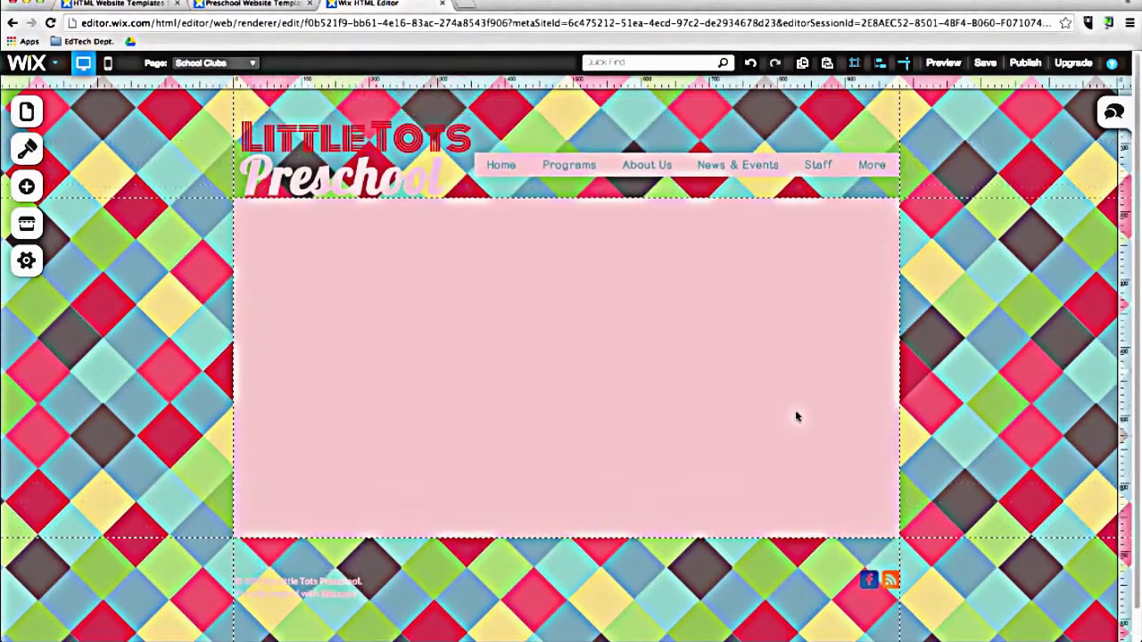
click(27, 190)
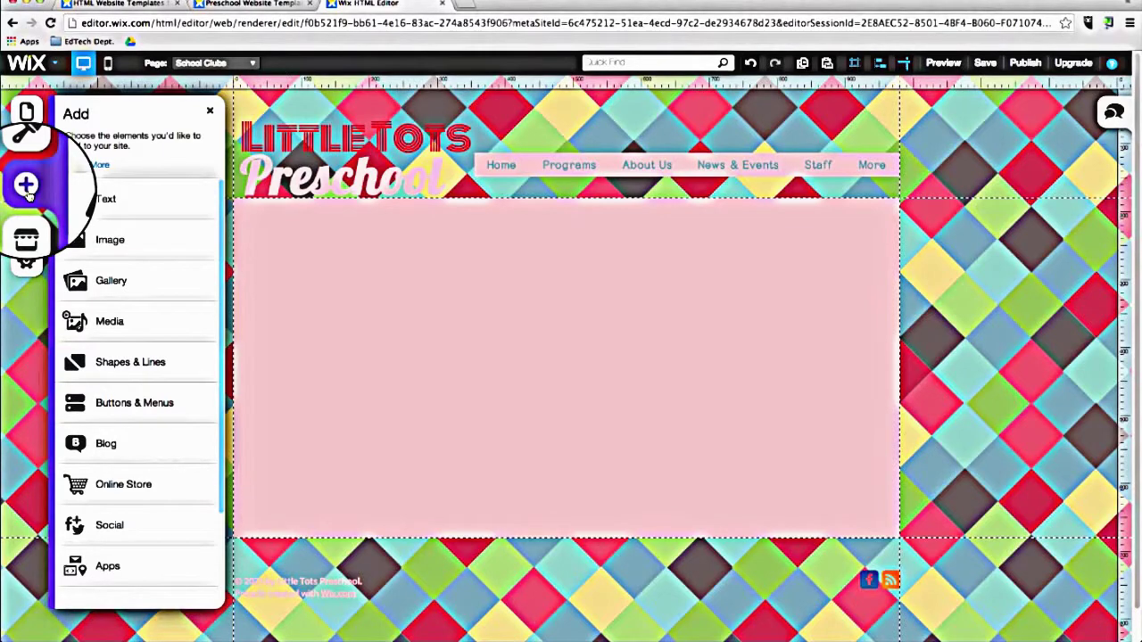
Add a title reading 'School Clubs' at the top-left of the content area.
click(106, 214)
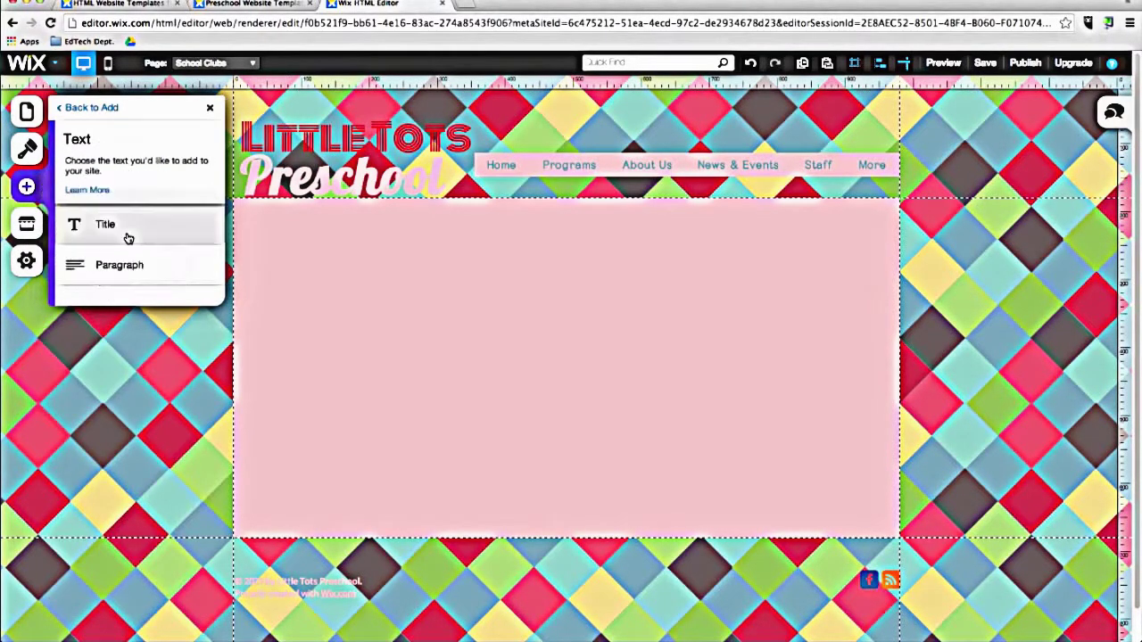
click(128, 237)
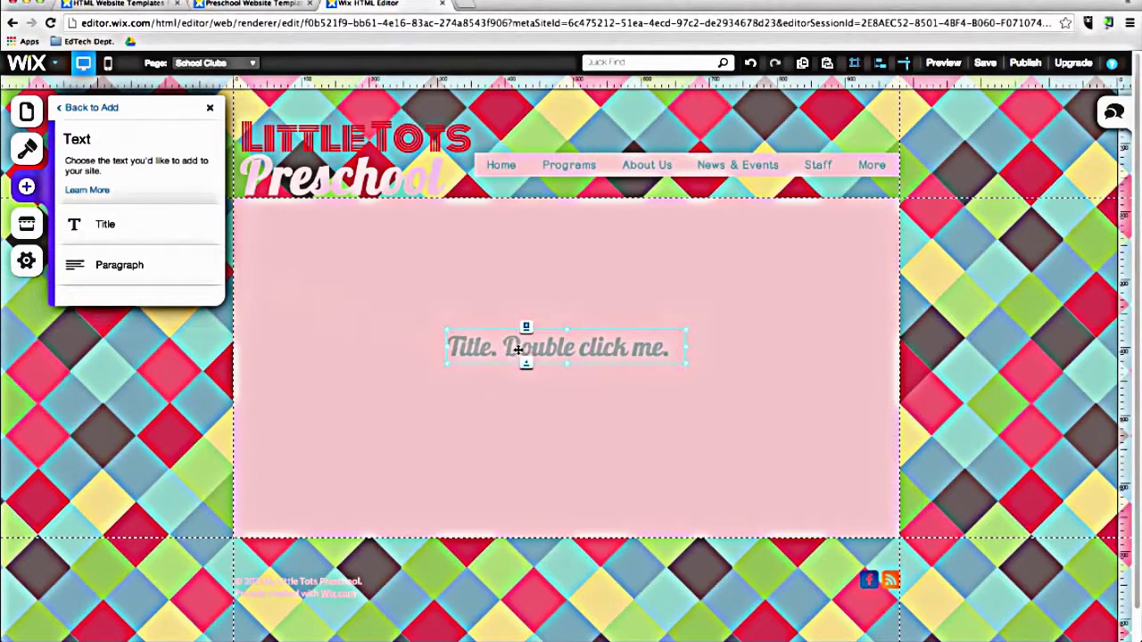
drag(518, 350, 323, 231)
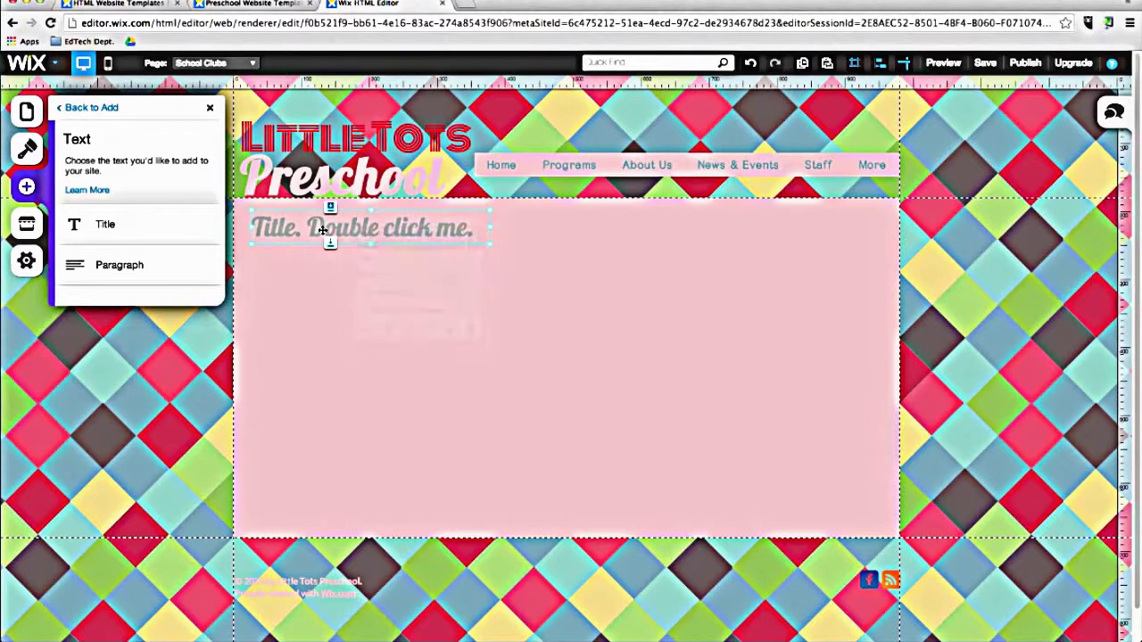
double_click(323, 229)
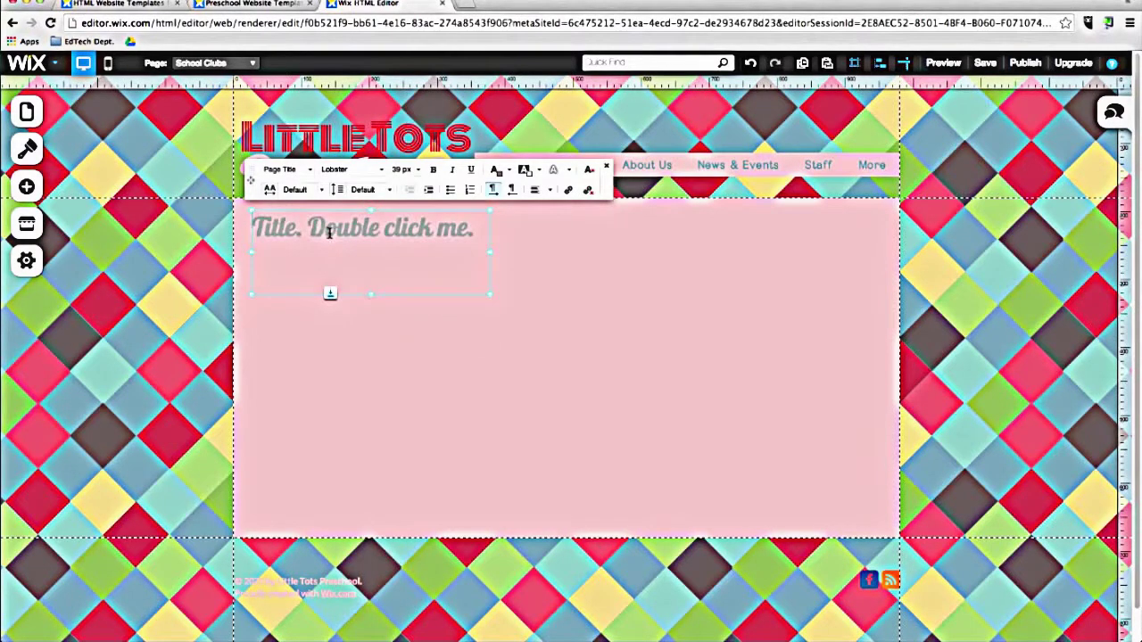
triple_click(329, 233)
text(Sc)
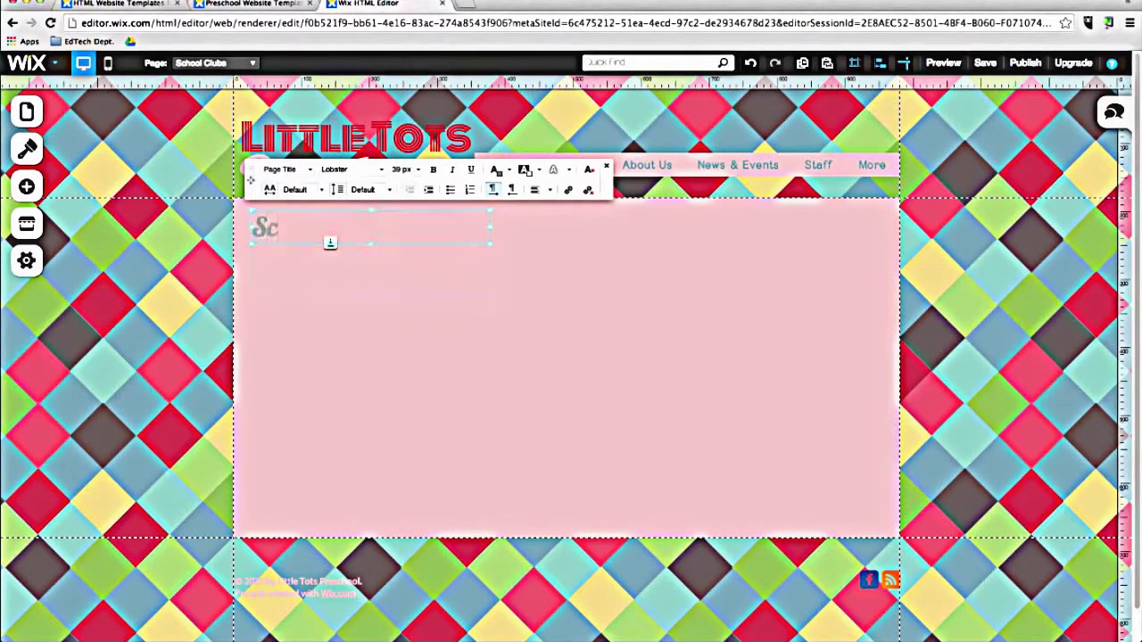
text(hool Clubs)
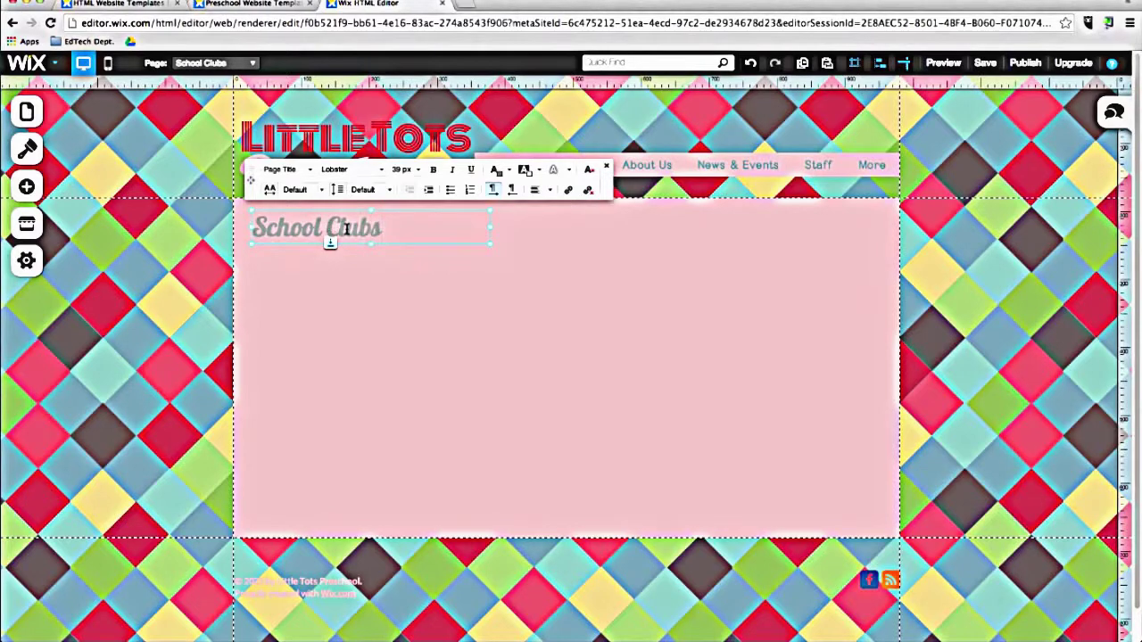
Add a paragraph under School Clubs reading 'Here are some of the great after-school programs we provide!'.
click(27, 187)
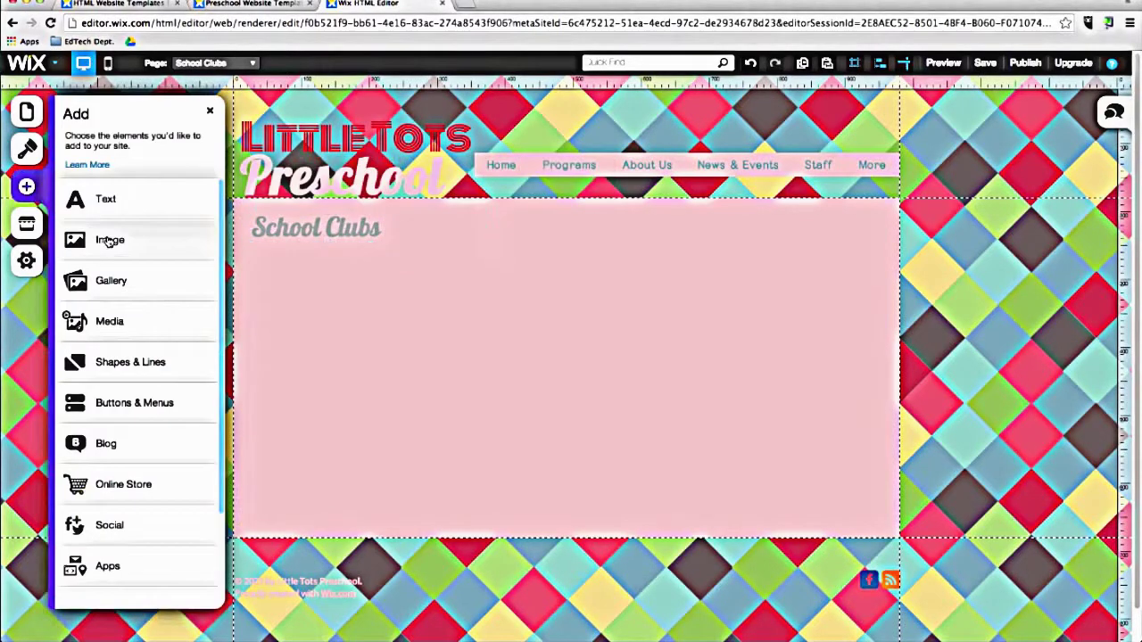
click(115, 214)
click(130, 263)
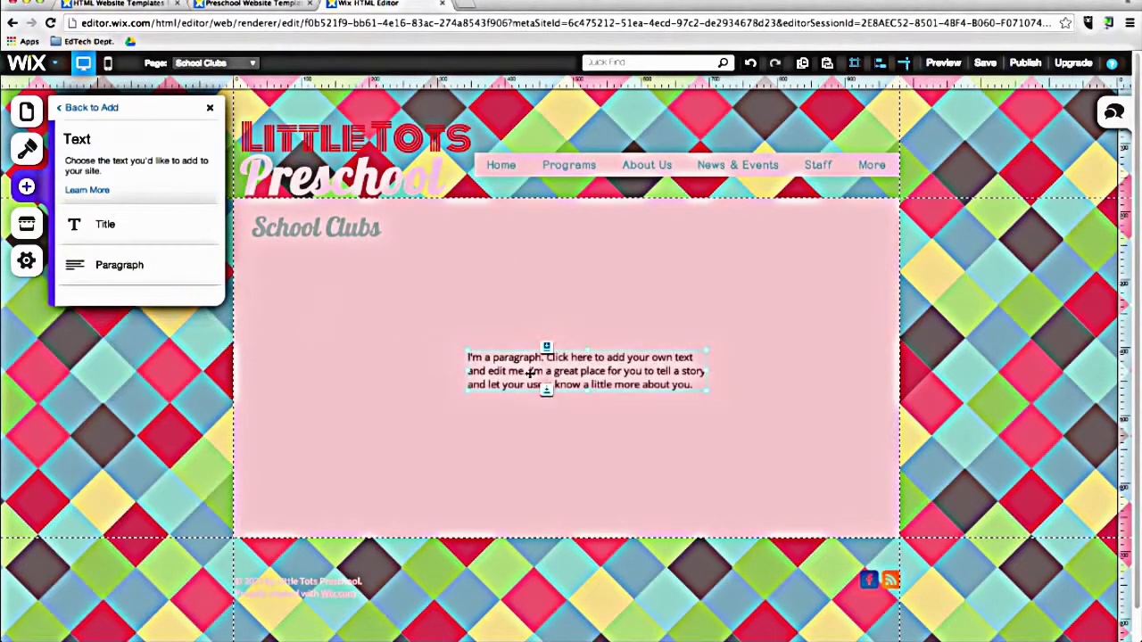
drag(528, 371, 314, 272)
double_click(314, 272)
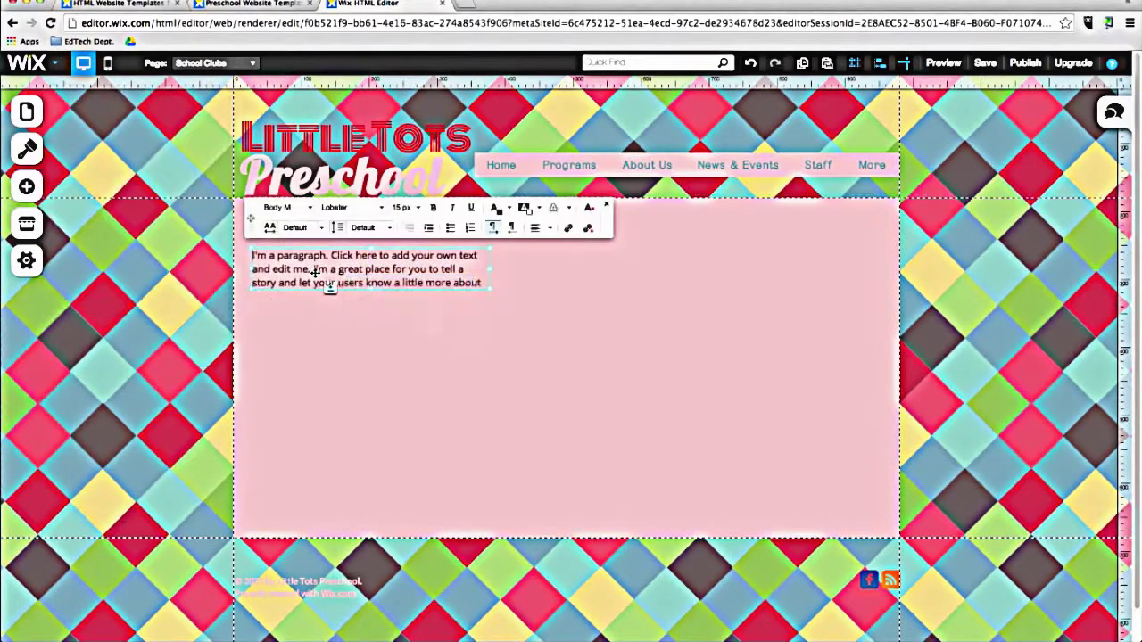
key(ctrl+a)
text(Here are some of the great after-school programs we provide)
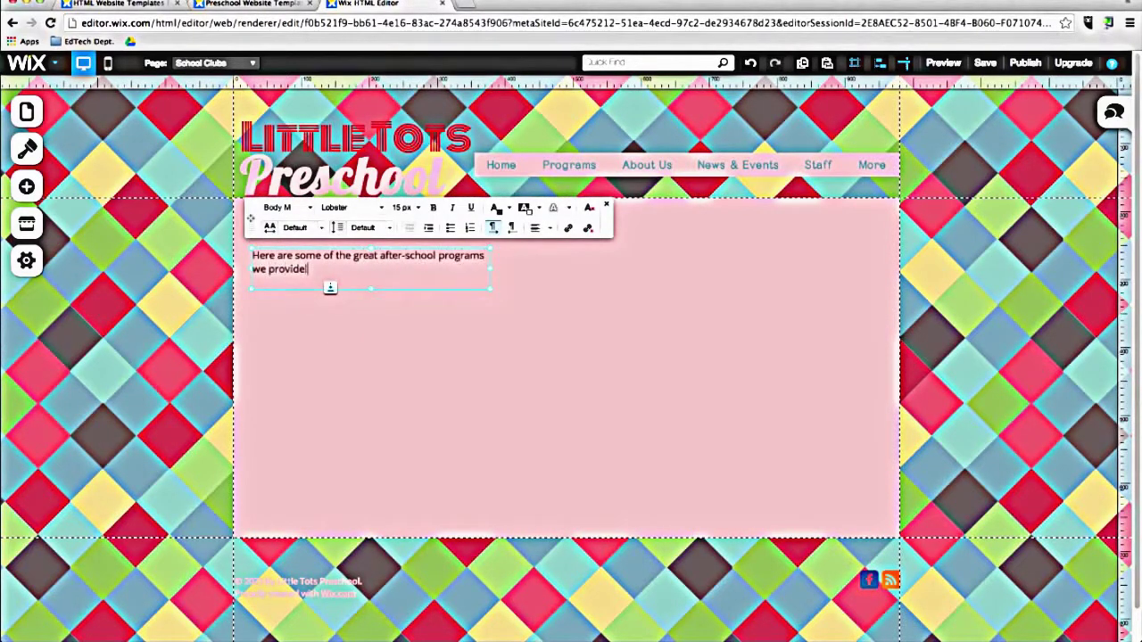
text(!)
Set the paragraph's text size to 24 px.
key(ctrl+a)
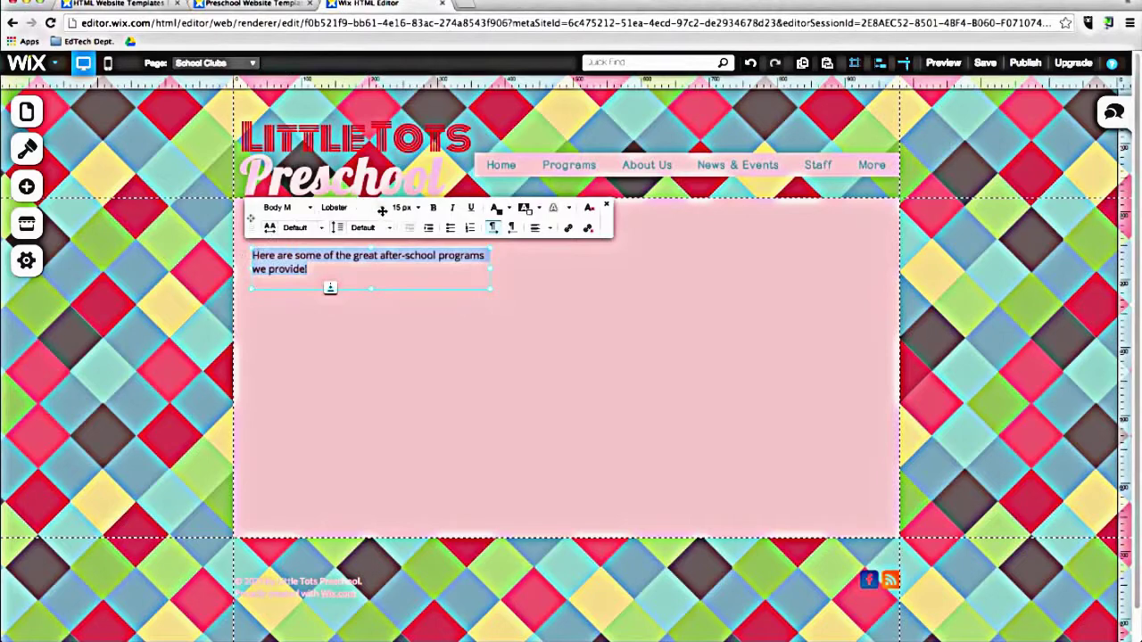
click(381, 208)
key(Escape)
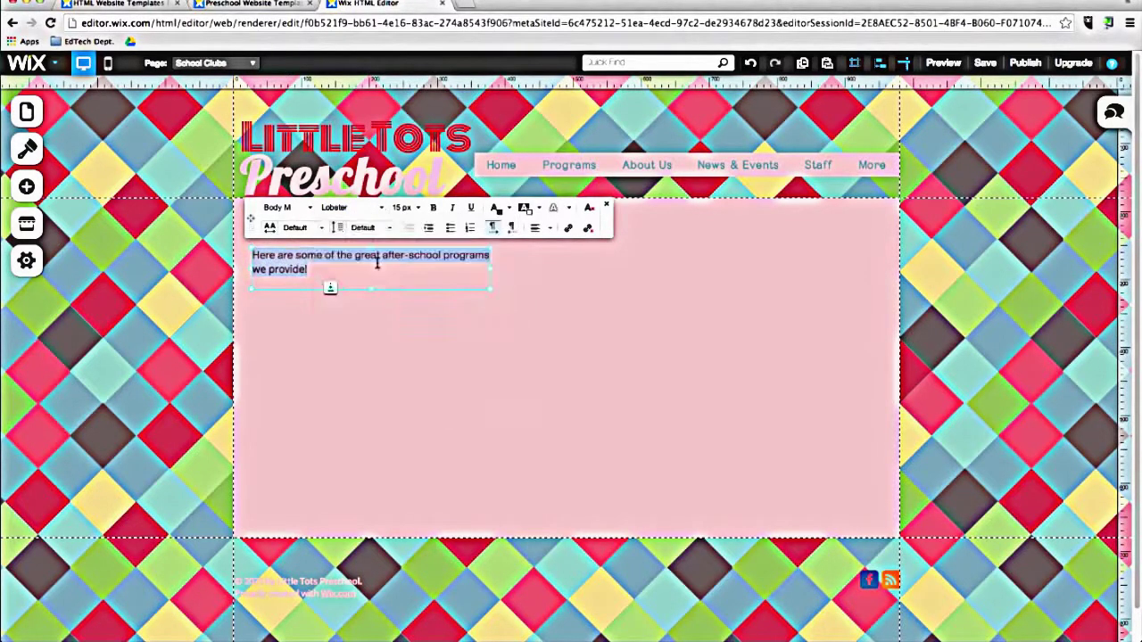
click(416, 208)
click(417, 311)
click(408, 207)
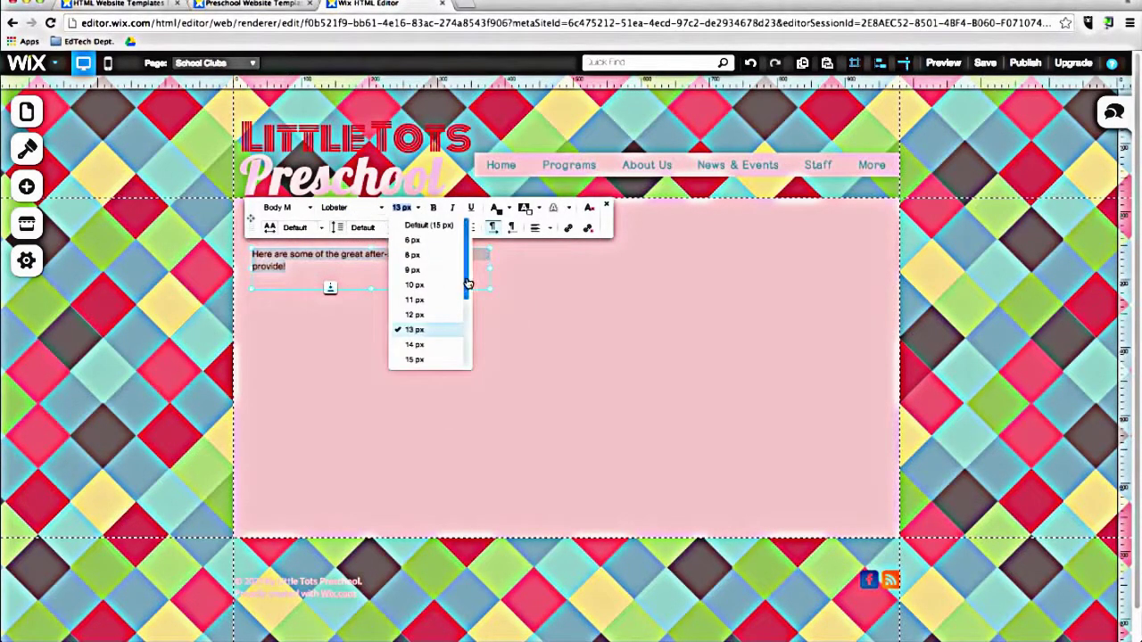
click(438, 306)
click(410, 207)
click(434, 352)
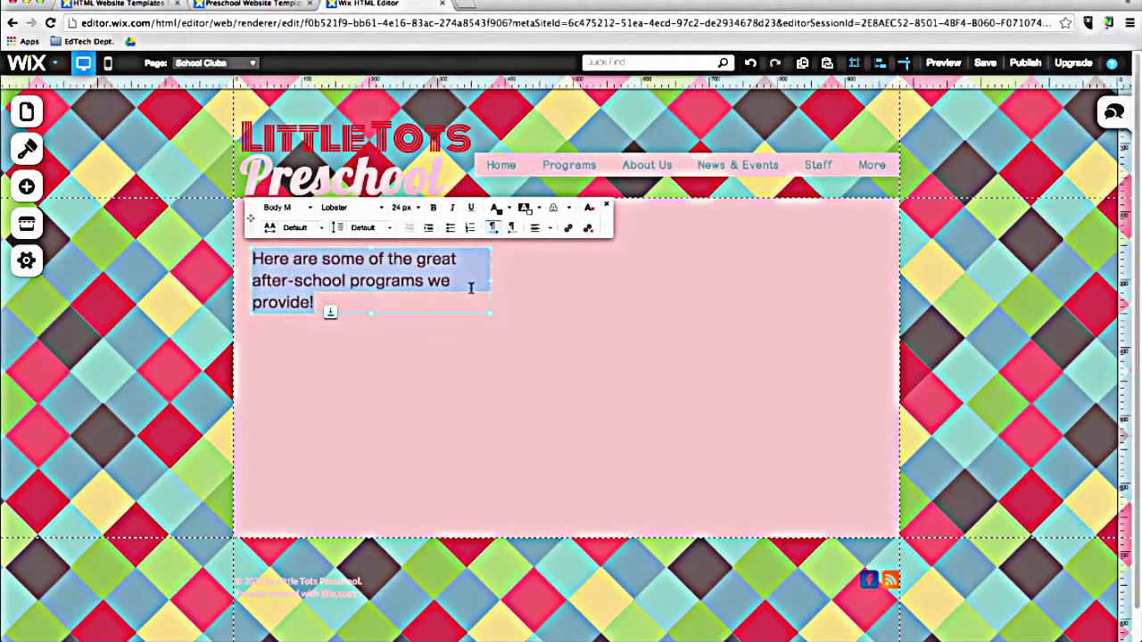
click(125, 276)
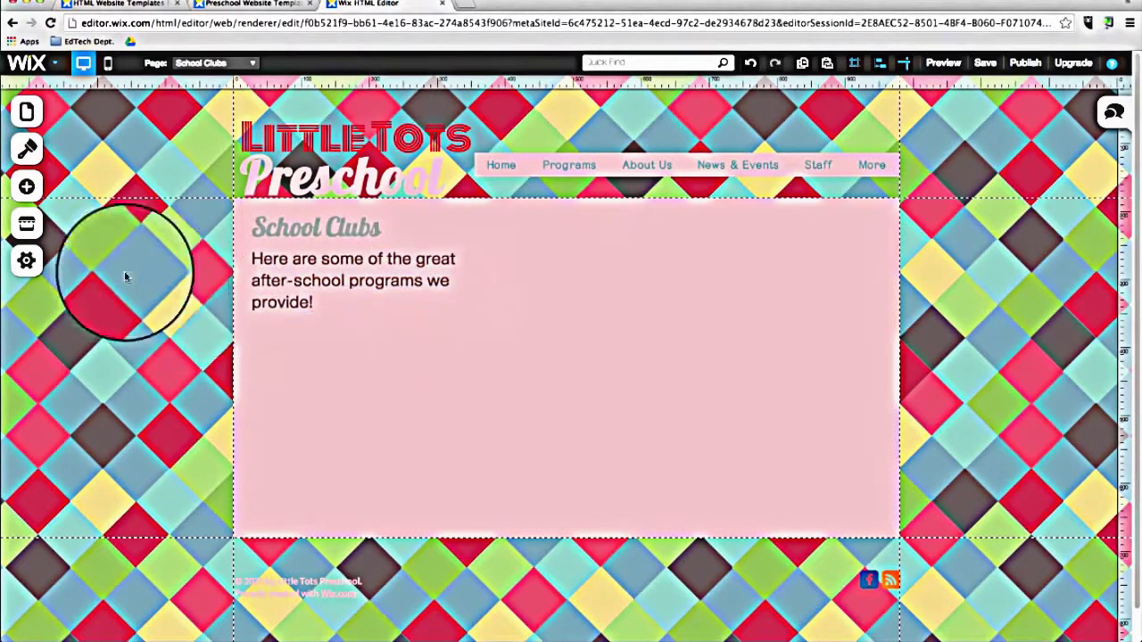
Search the free Wix stock pictures for 'children'.
click(25, 188)
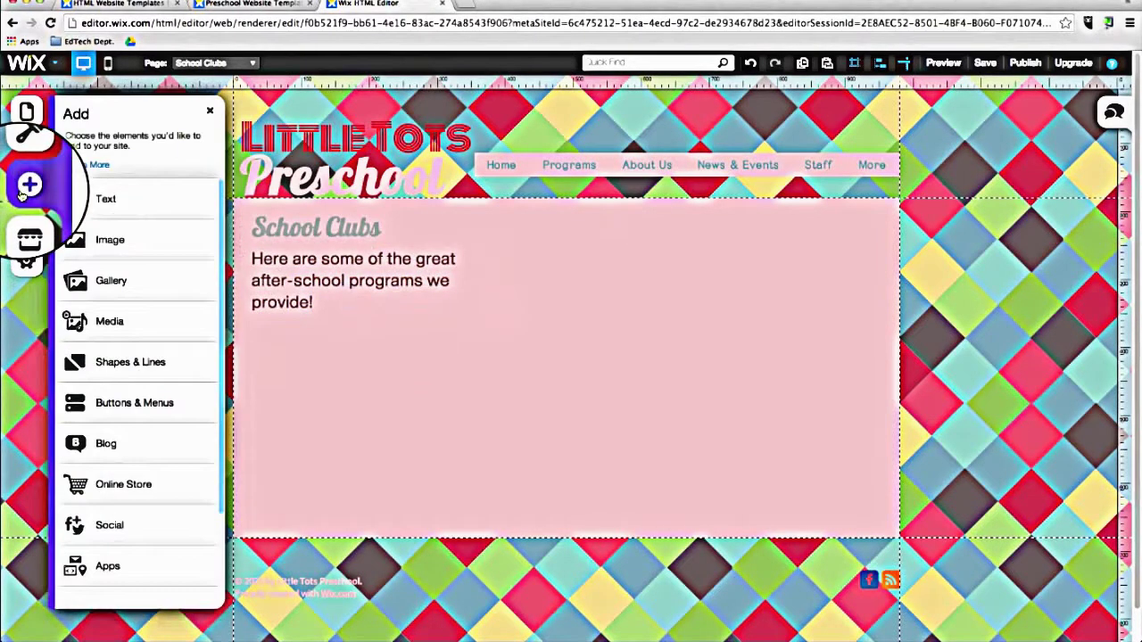
click(104, 248)
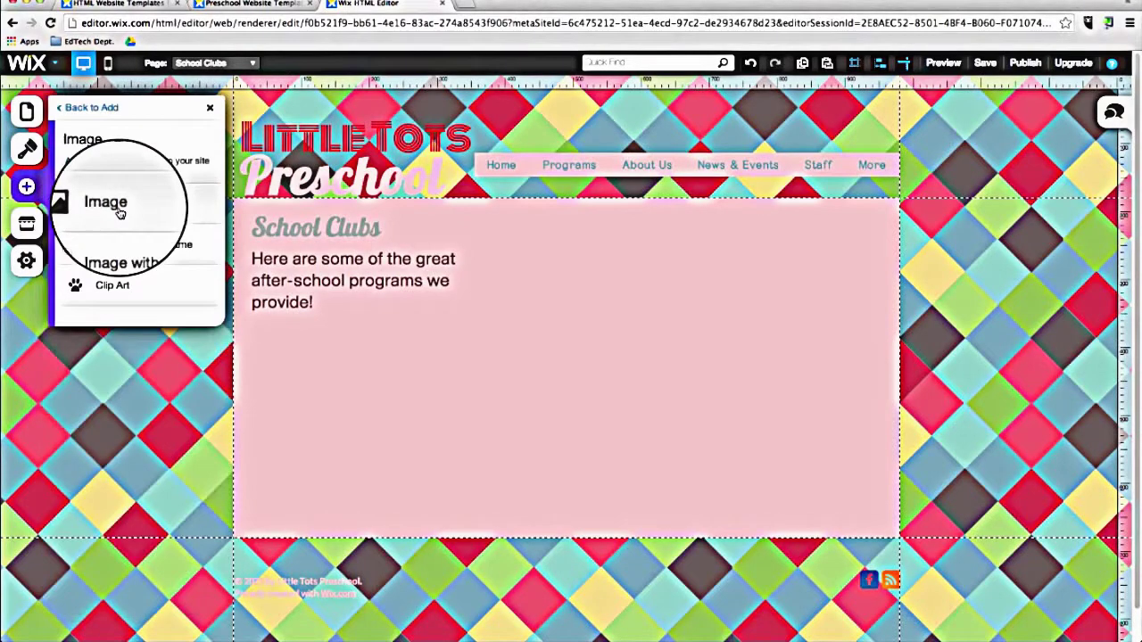
click(118, 207)
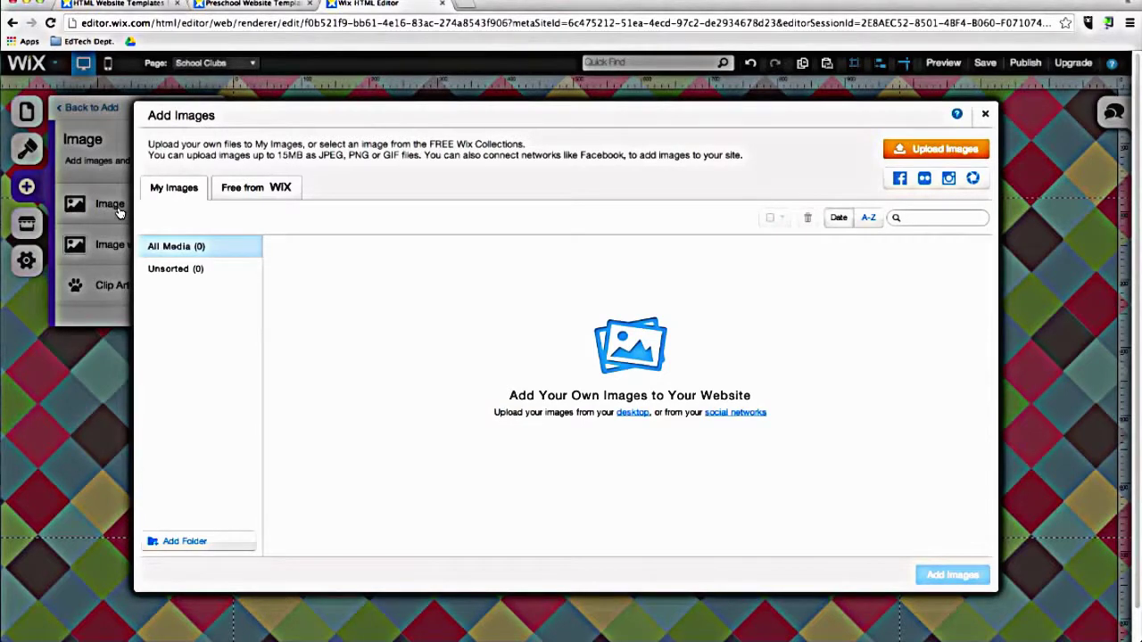
click(268, 190)
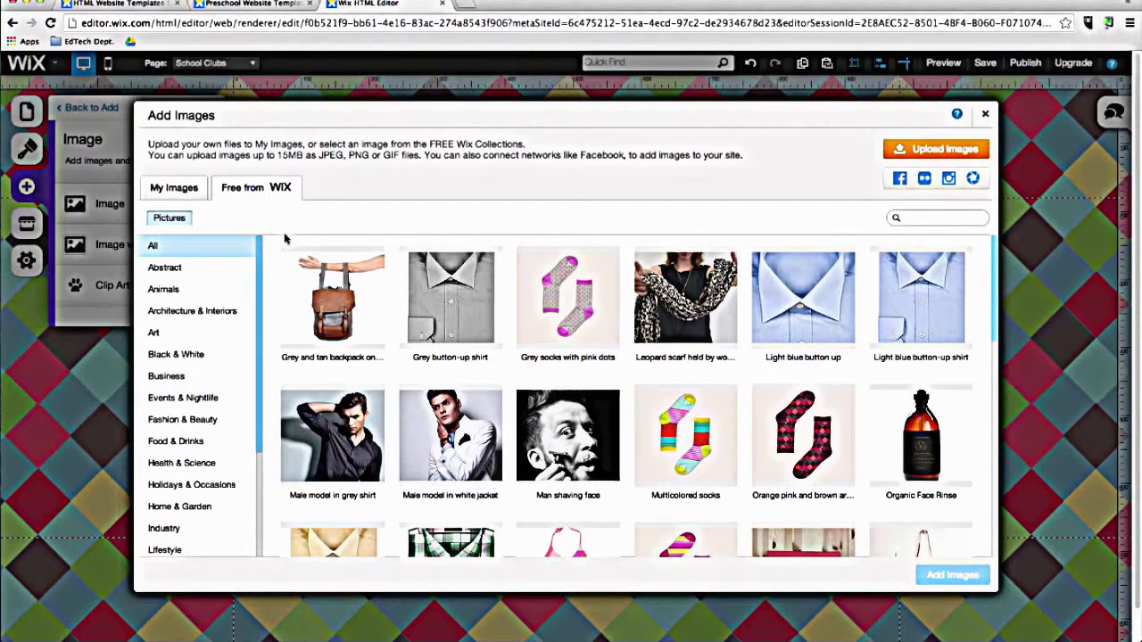
click(961, 220)
text(children)
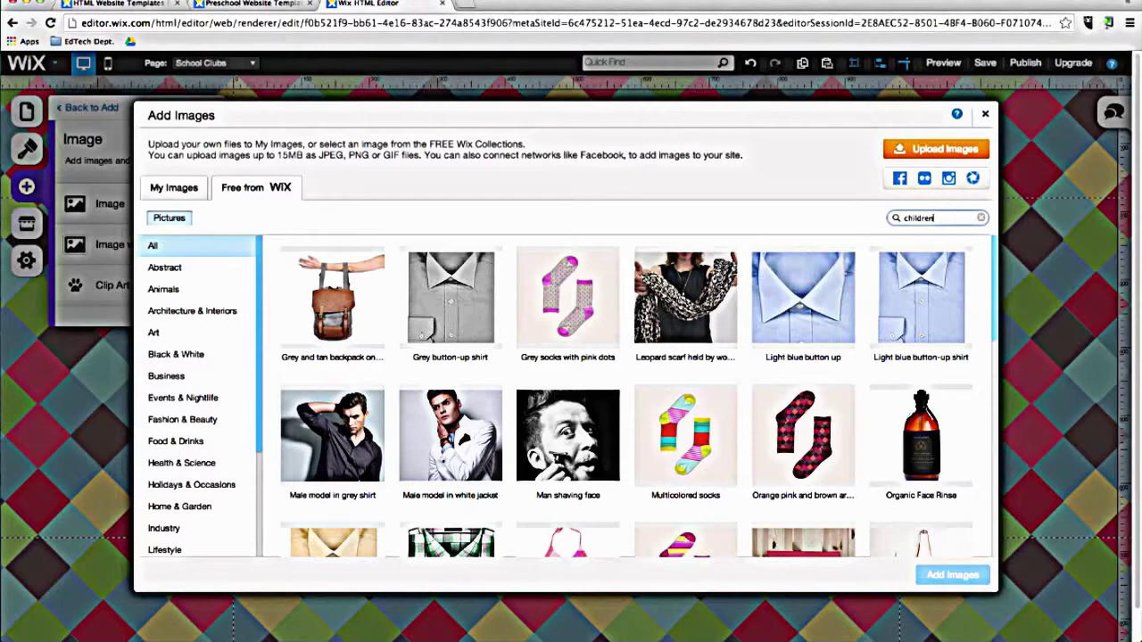
key(Return)
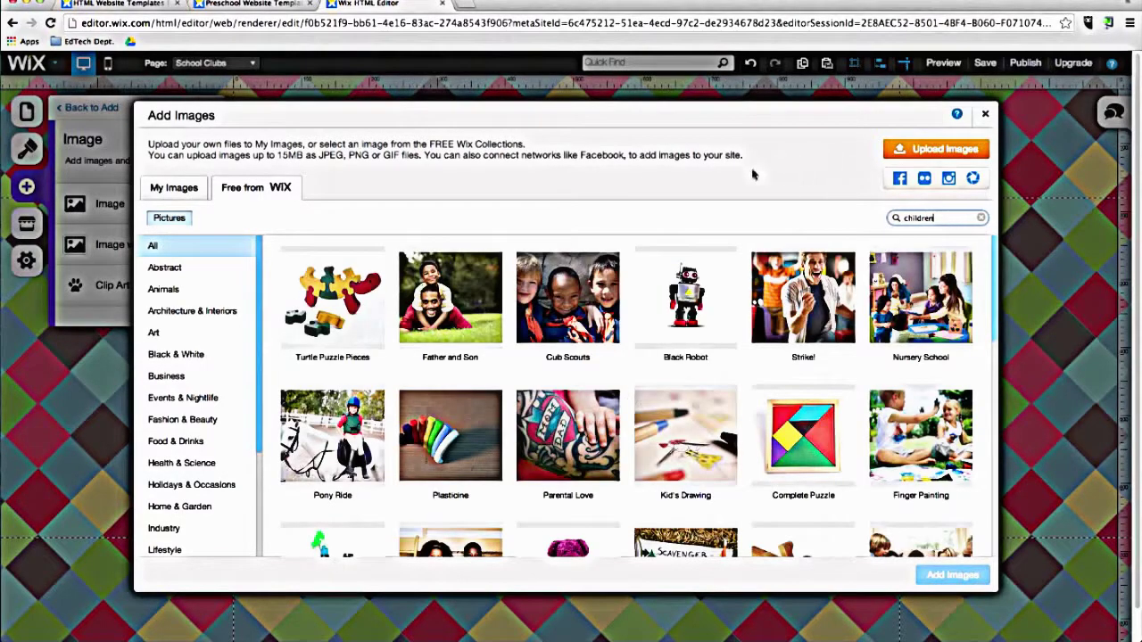
Add the Cub Scouts photo and position it to the right, below the paragraph.
click(568, 299)
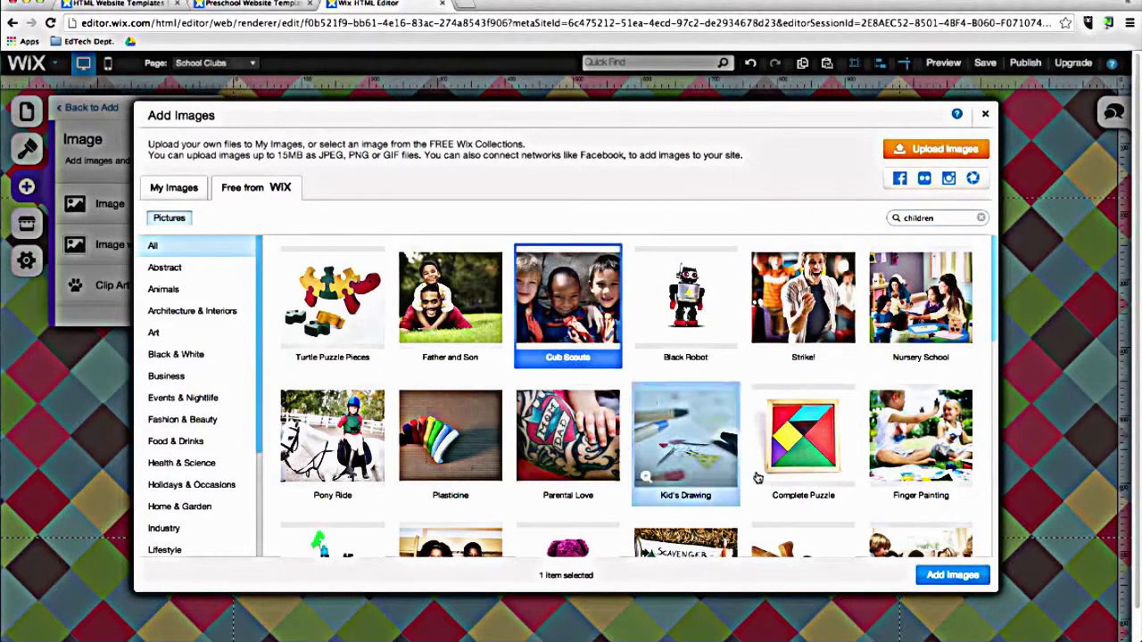
click(934, 578)
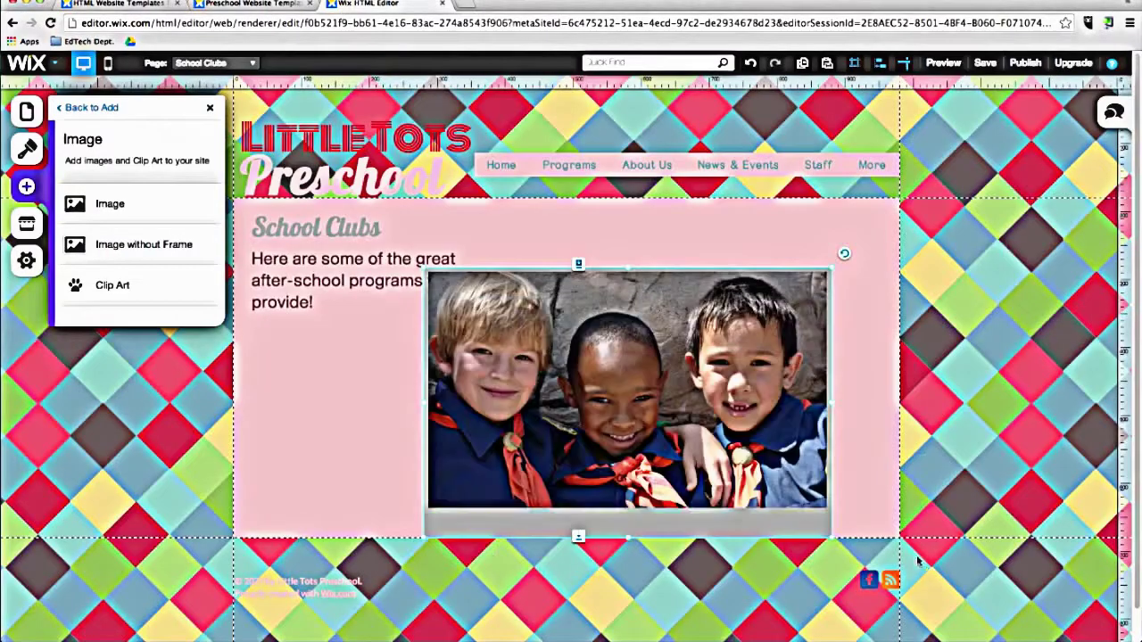
drag(650, 428, 691, 388)
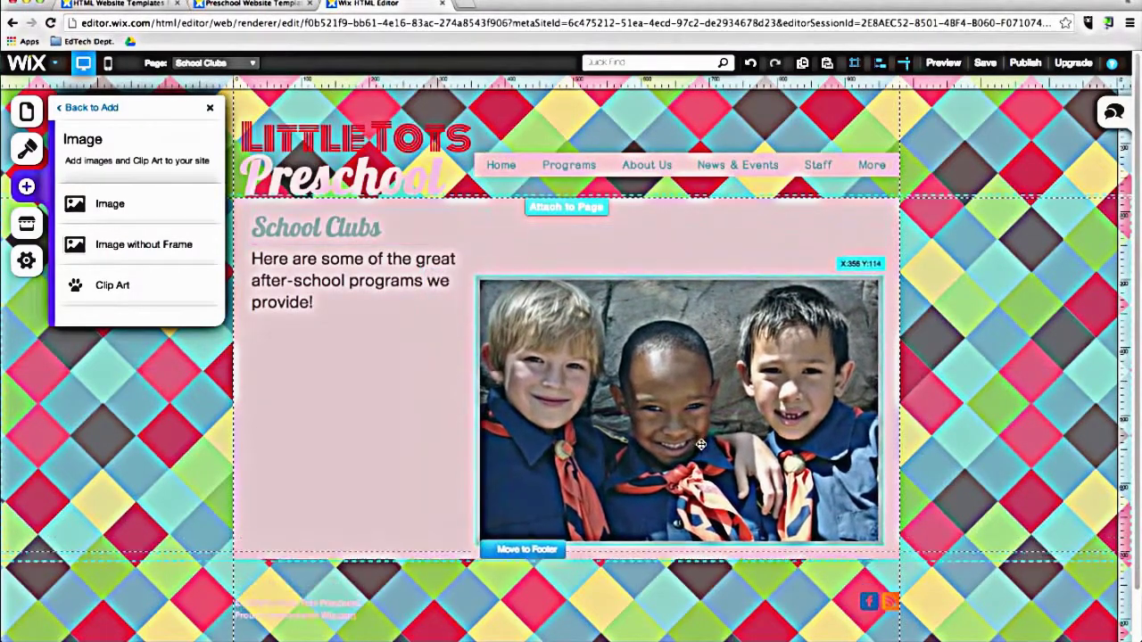
drag(691, 388, 759, 457)
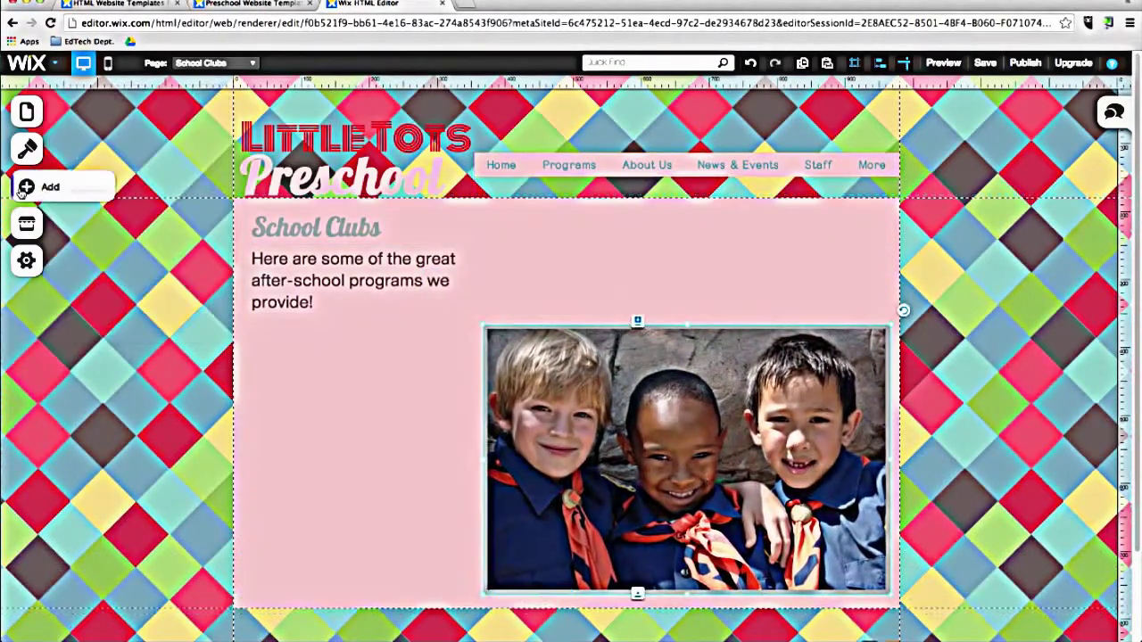
click(26, 186)
Add the Notebook clip art found by searching 'school' and enlarge it slightly.
scroll(123, 392, down, 3)
scroll(98, 267, up, 3)
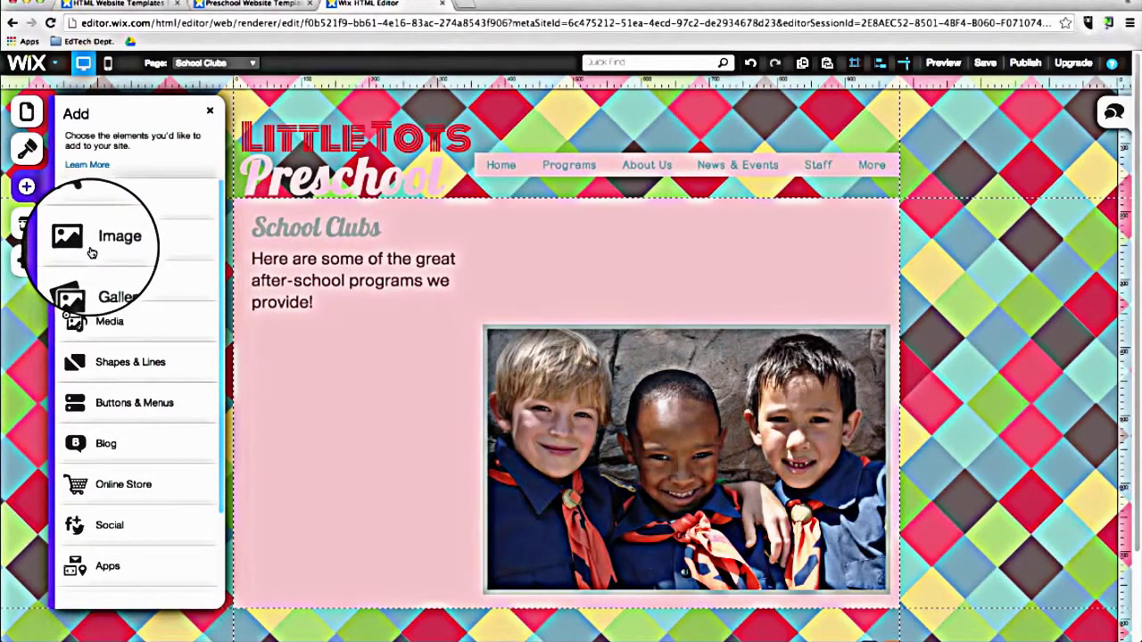
click(91, 254)
click(123, 302)
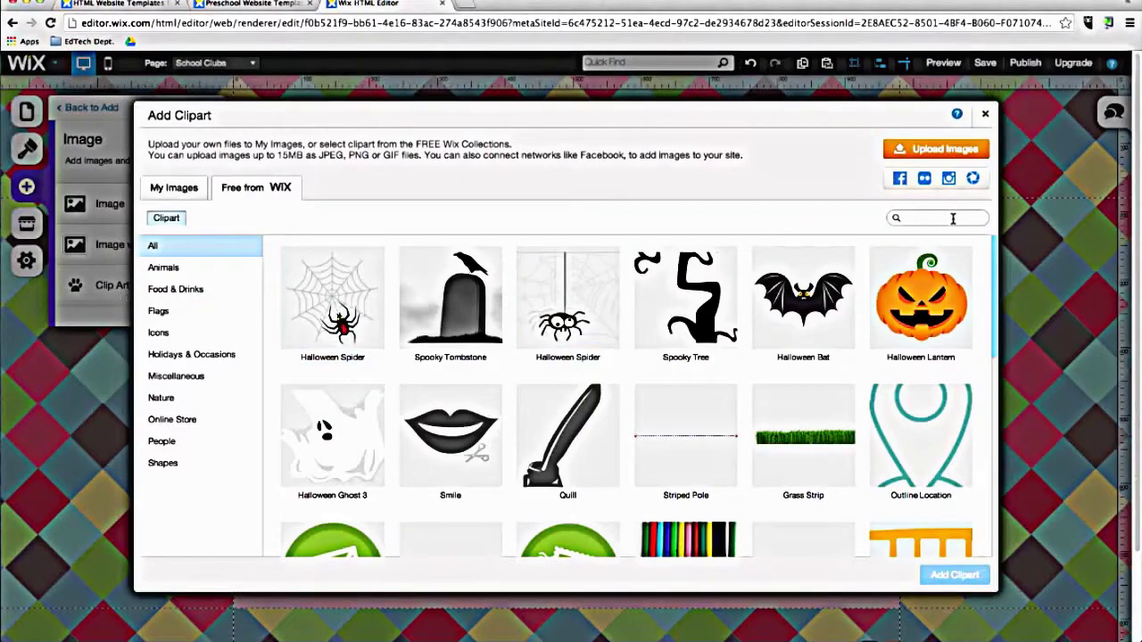
click(953, 219)
text(school)
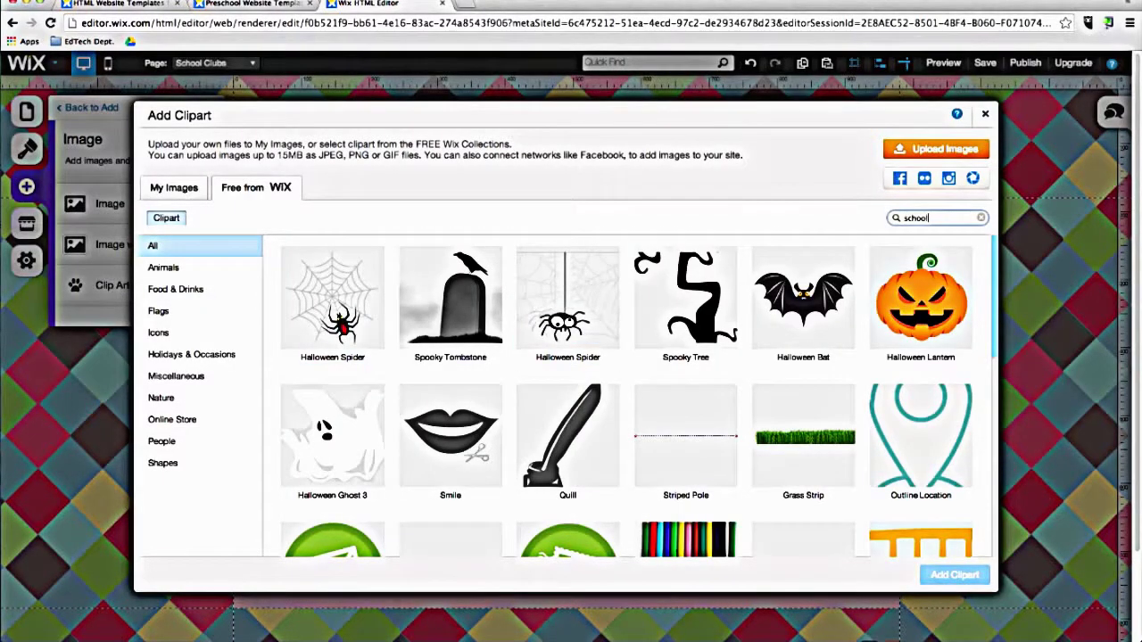
key(Return)
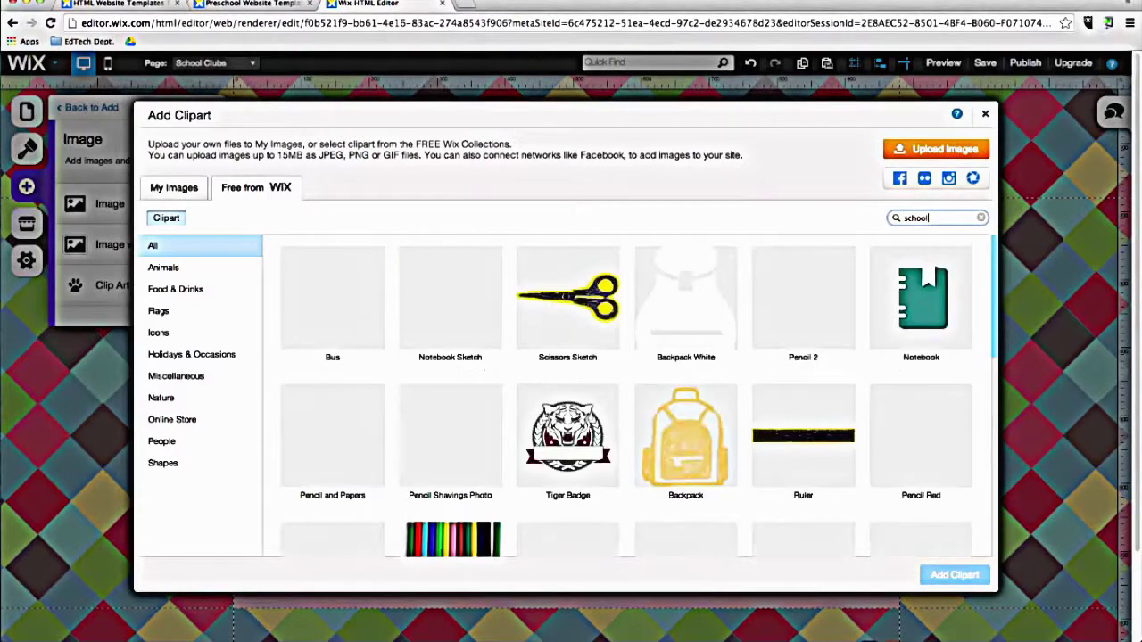
click(923, 288)
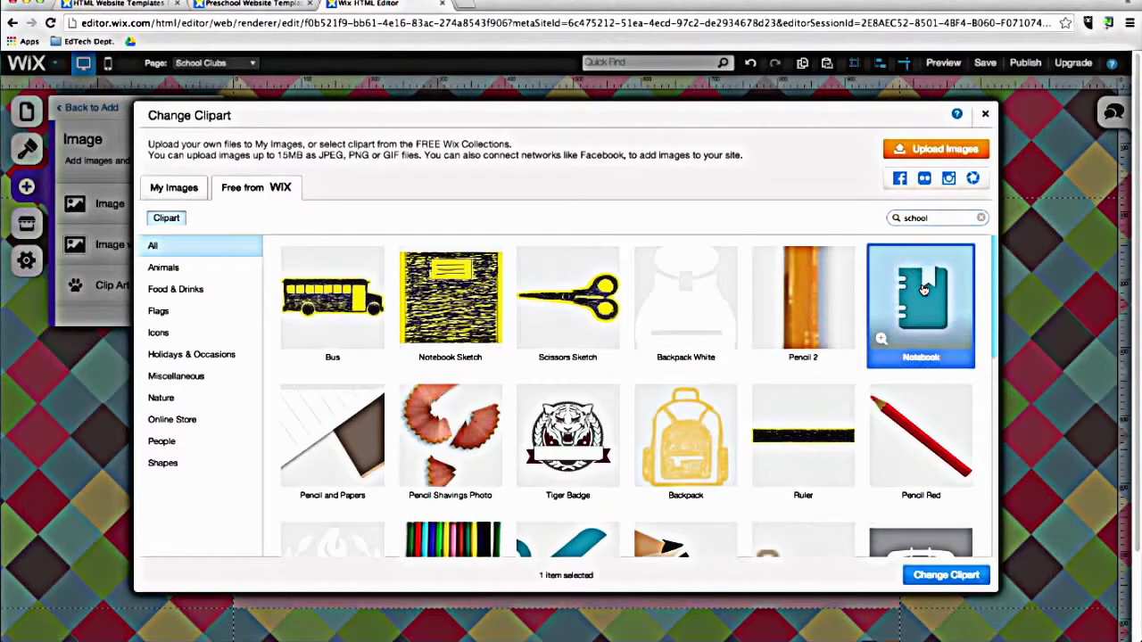
click(962, 575)
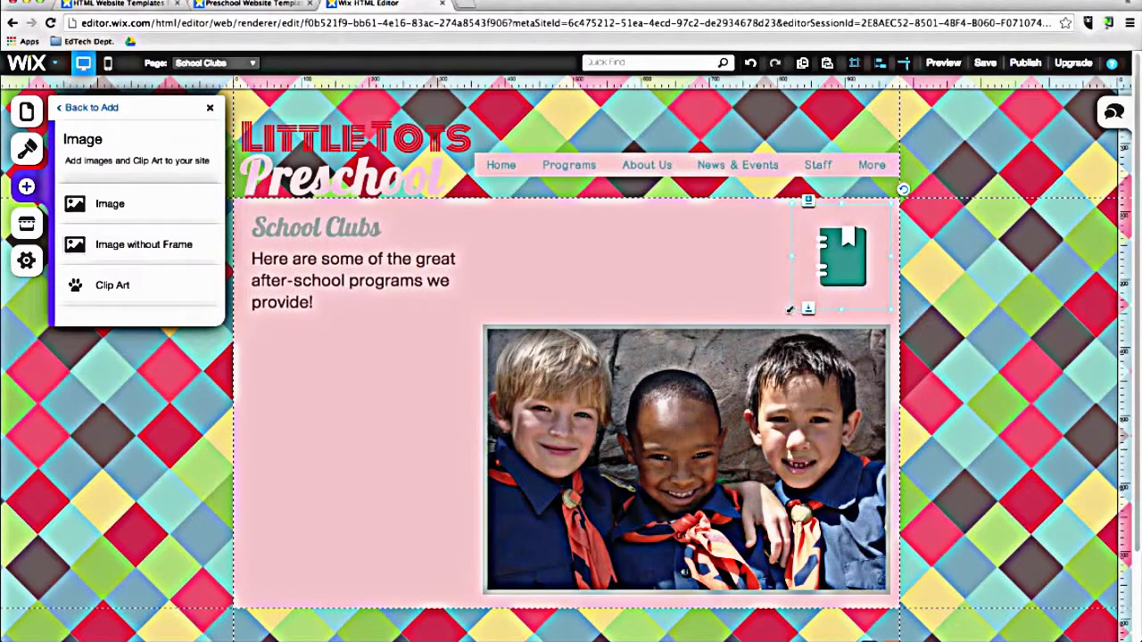
drag(793, 310, 774, 314)
Add a 3D Carousel gallery and move it below the Cub Scouts photo.
click(26, 186)
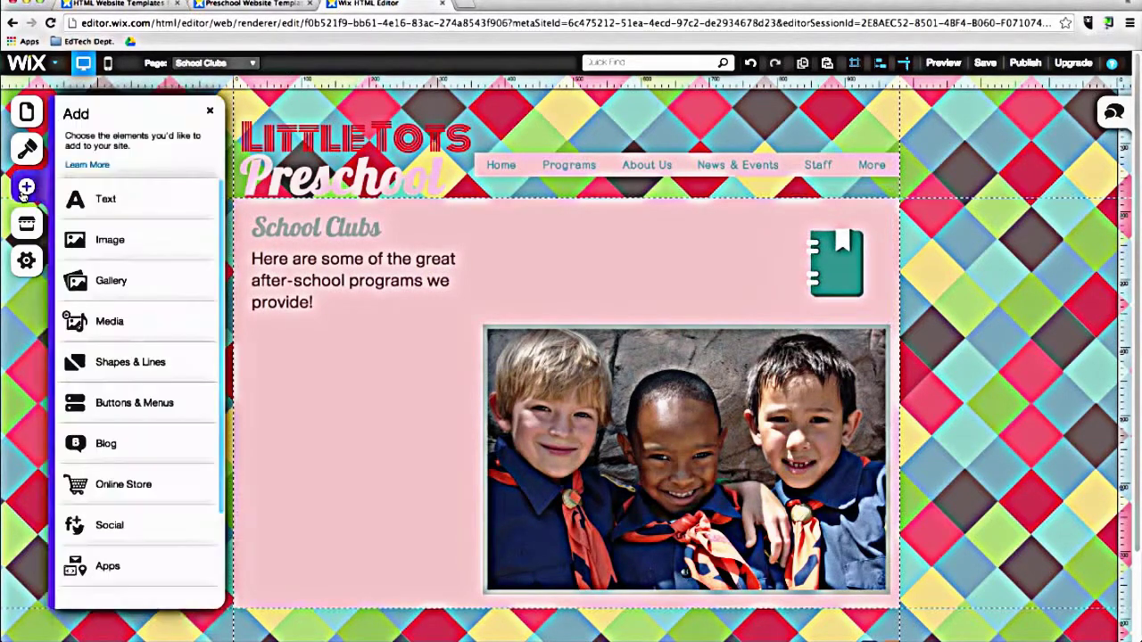
click(116, 295)
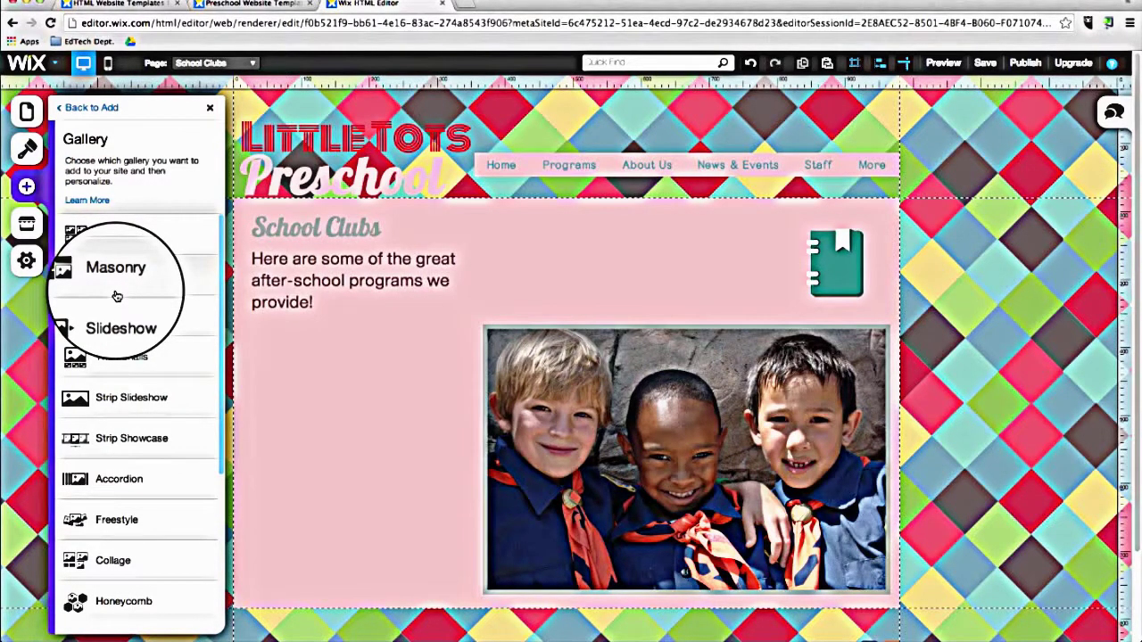
scroll(116, 304, down, 3)
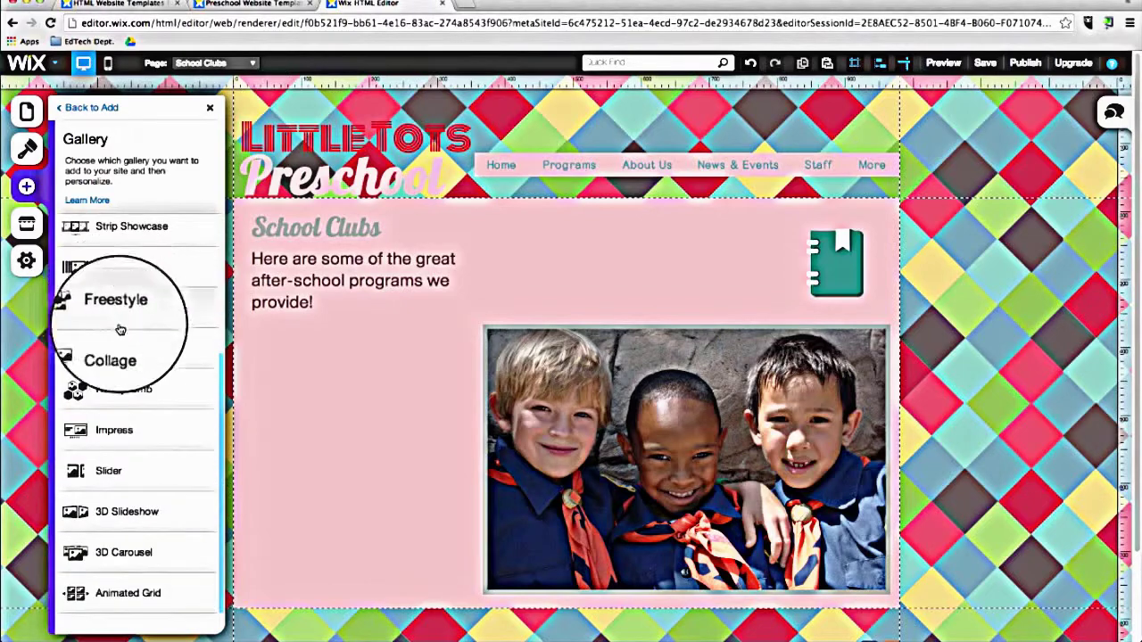
click(130, 554)
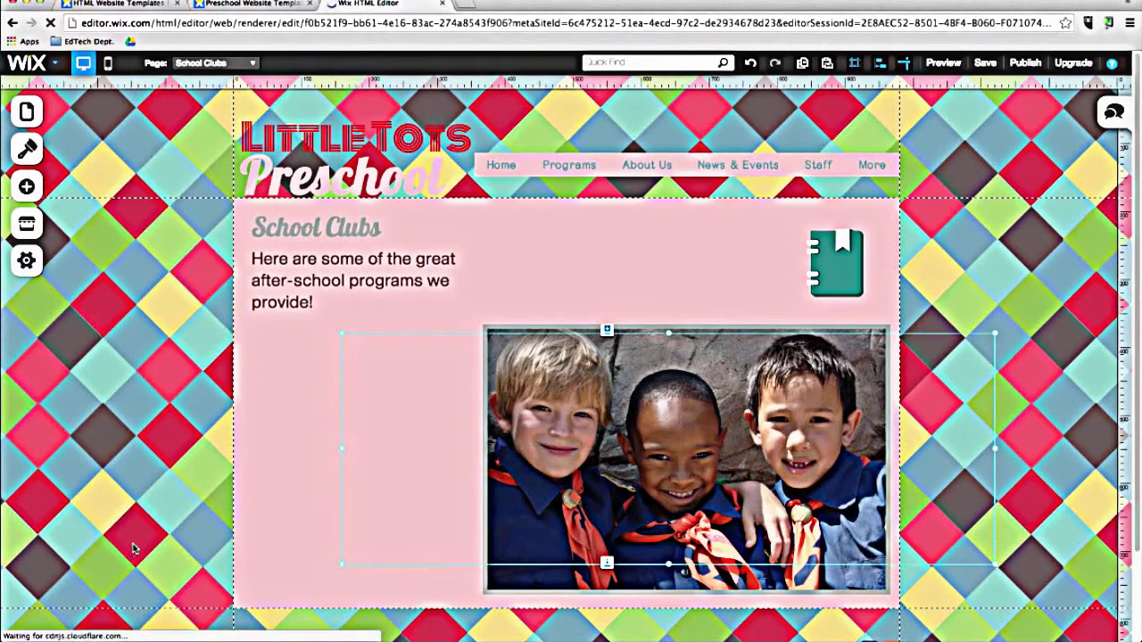
drag(658, 458, 558, 566)
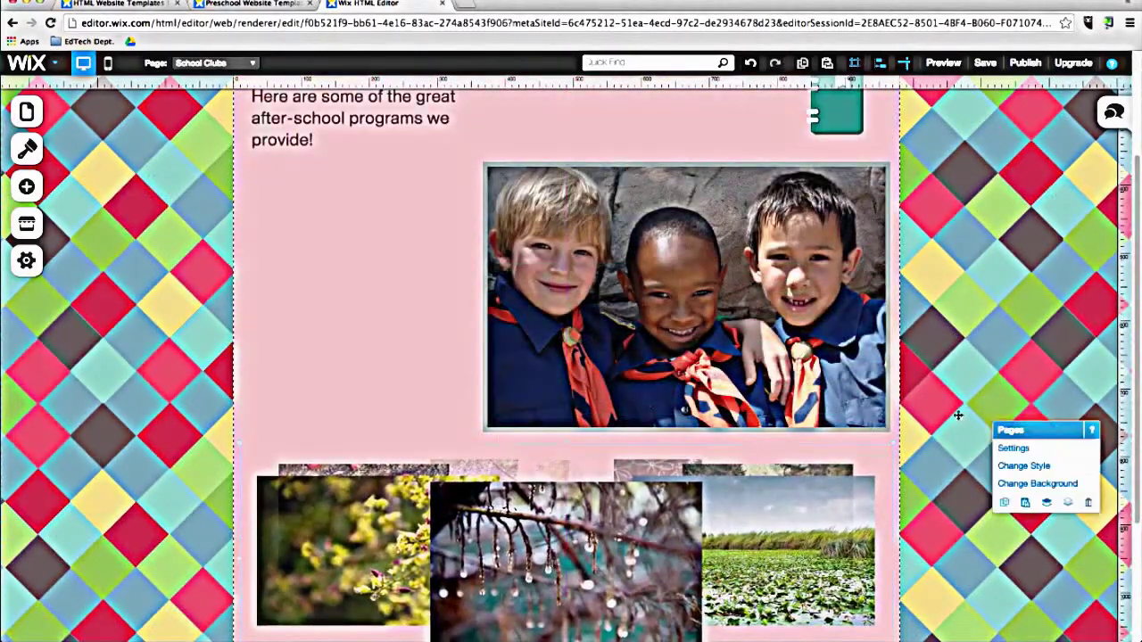
scroll(933, 375, down, 3)
From the carousel's image organizer, search the free Wix stock images for children.
click(629, 408)
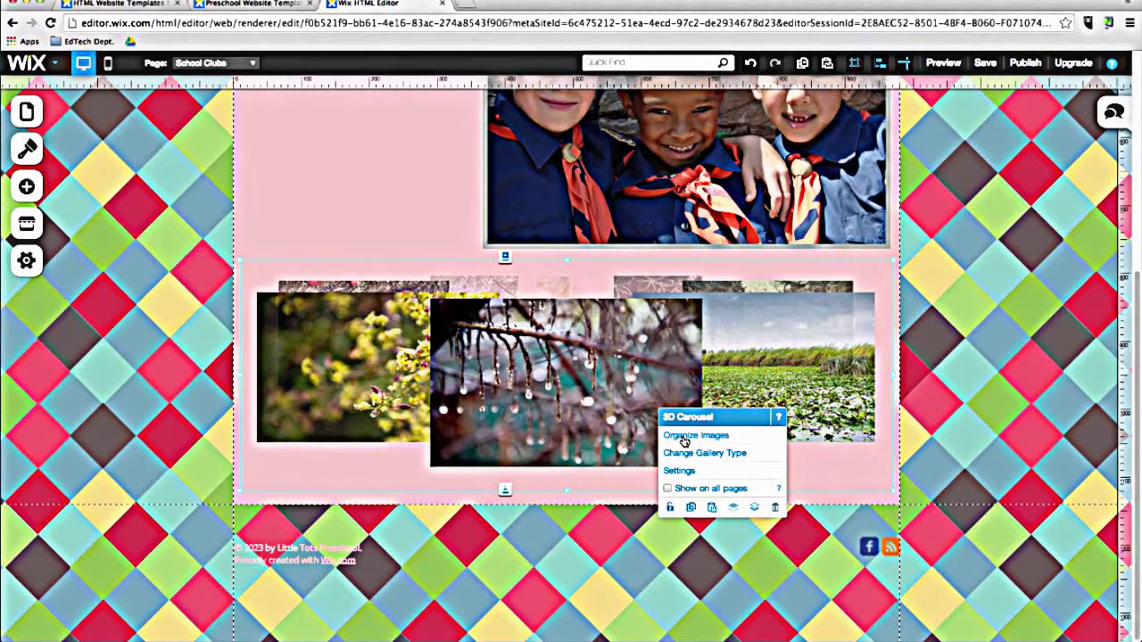
click(685, 438)
click(571, 364)
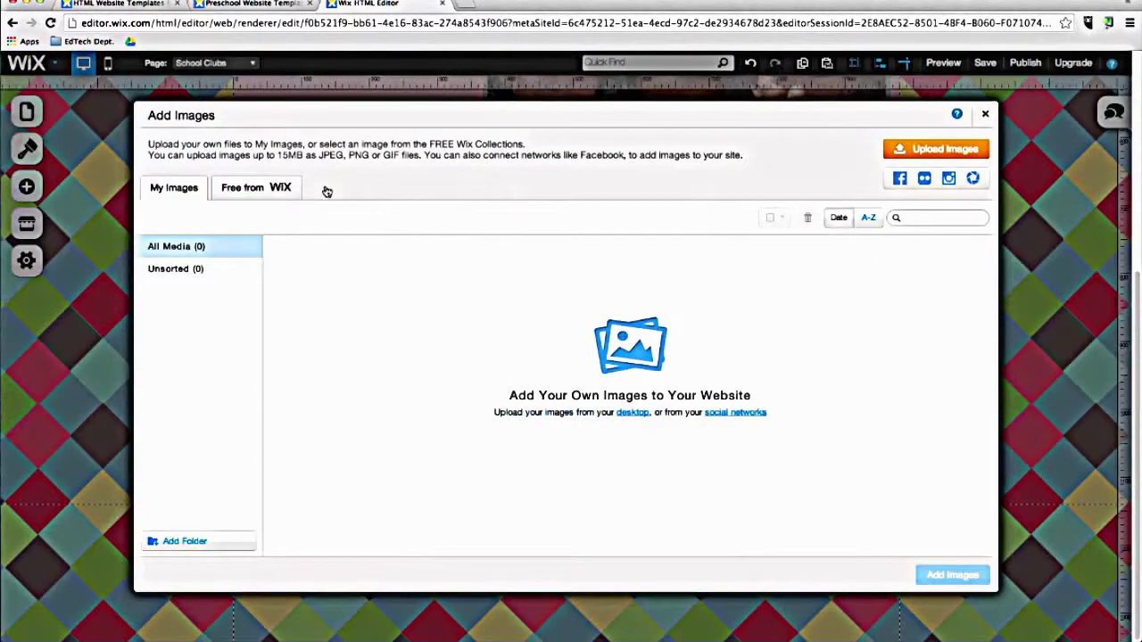
click(232, 198)
click(943, 217)
text(children)
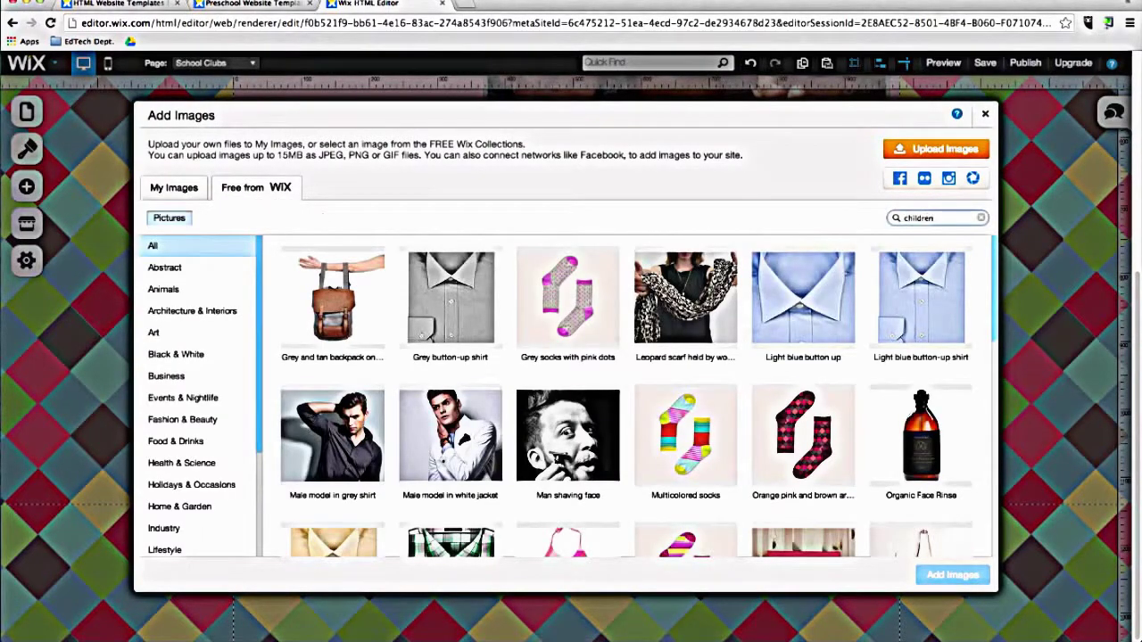
Add Black Robot, Pony Ride, Kid's Drawing, Finger Painting, Scavenger Hunt Map and Little League photos.
click(685, 294)
click(332, 428)
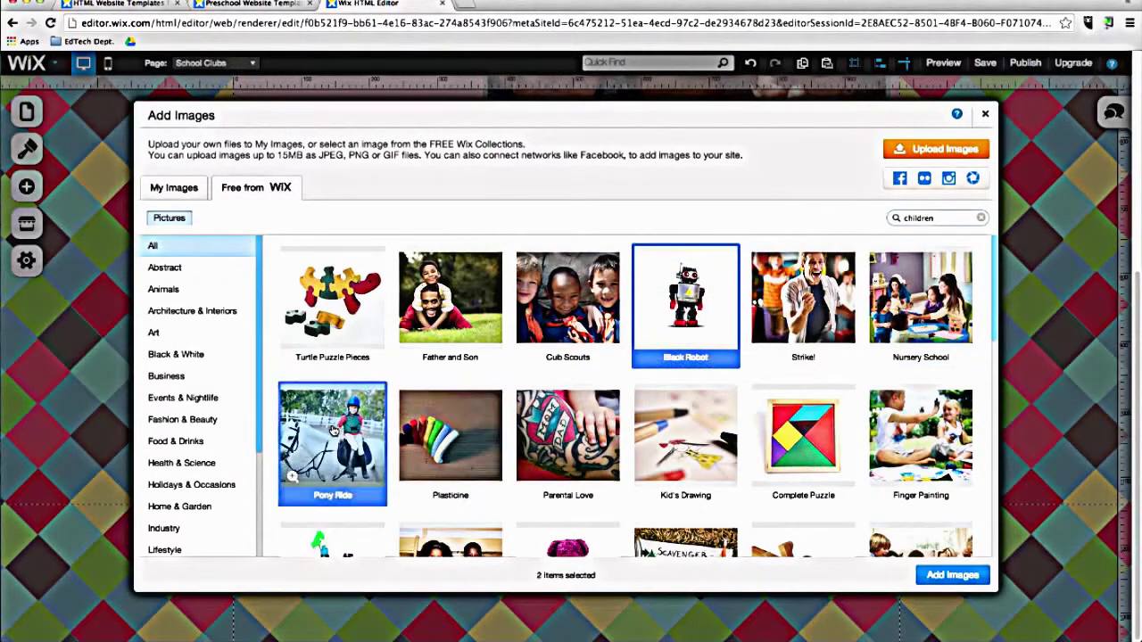
scroll(746, 427, down, 1)
scroll(746, 427, down, 3)
click(920, 312)
click(686, 313)
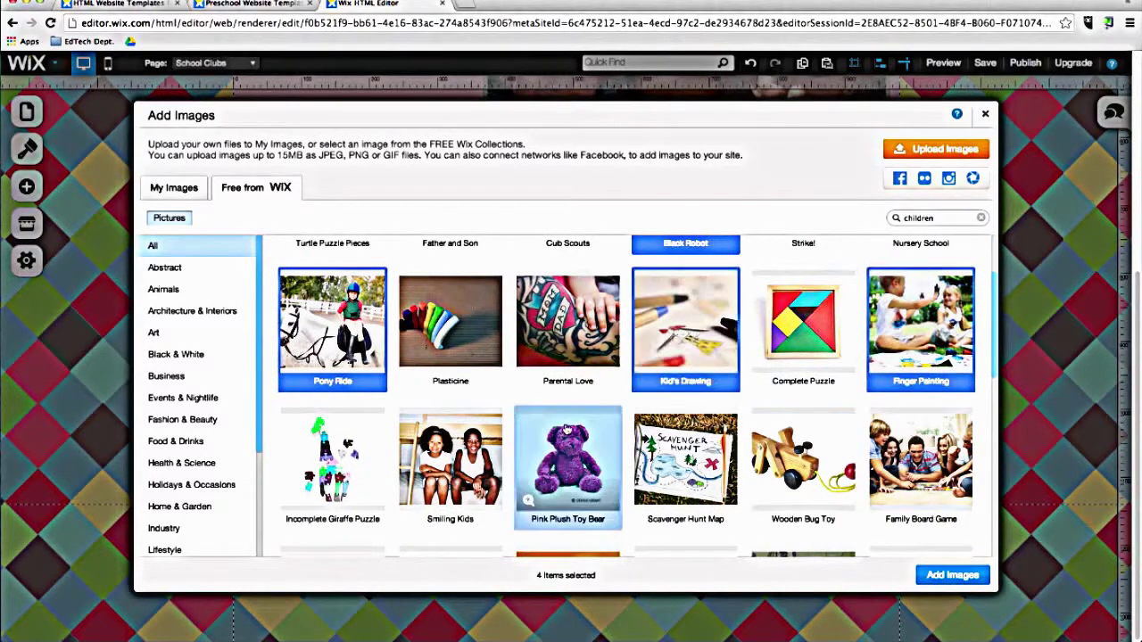
scroll(589, 433, down, 1)
click(685, 442)
scroll(685, 441, down, 1)
scroll(686, 442, down, 3)
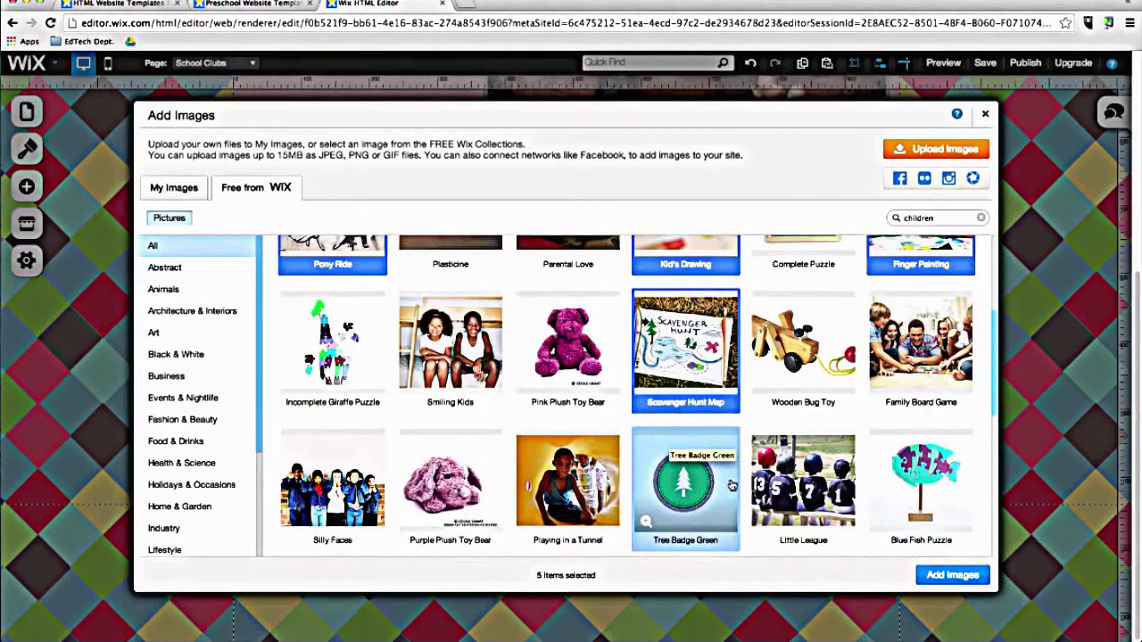
click(797, 482)
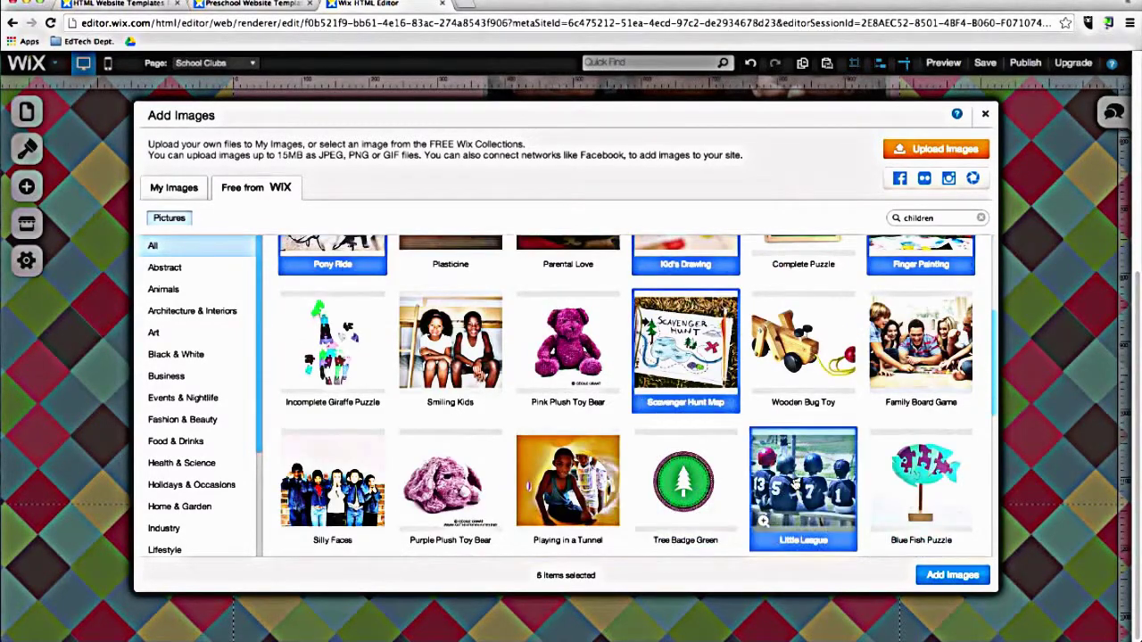
click(932, 577)
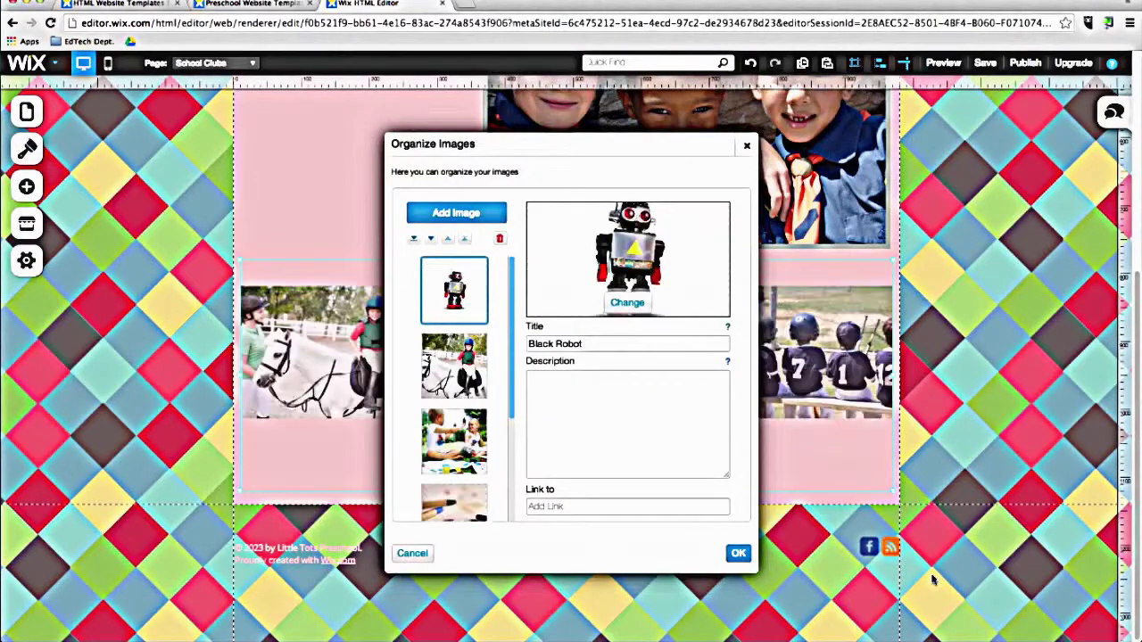
click(738, 555)
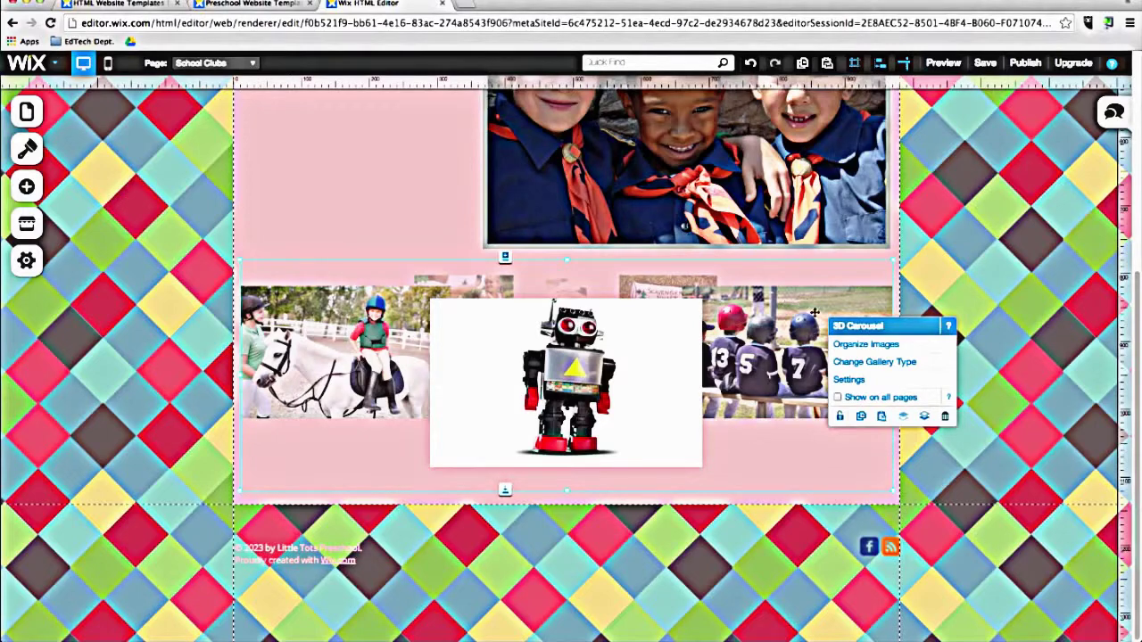
Set the carousel to pause 4.40 seconds between images and enter expand mode on image click.
click(848, 379)
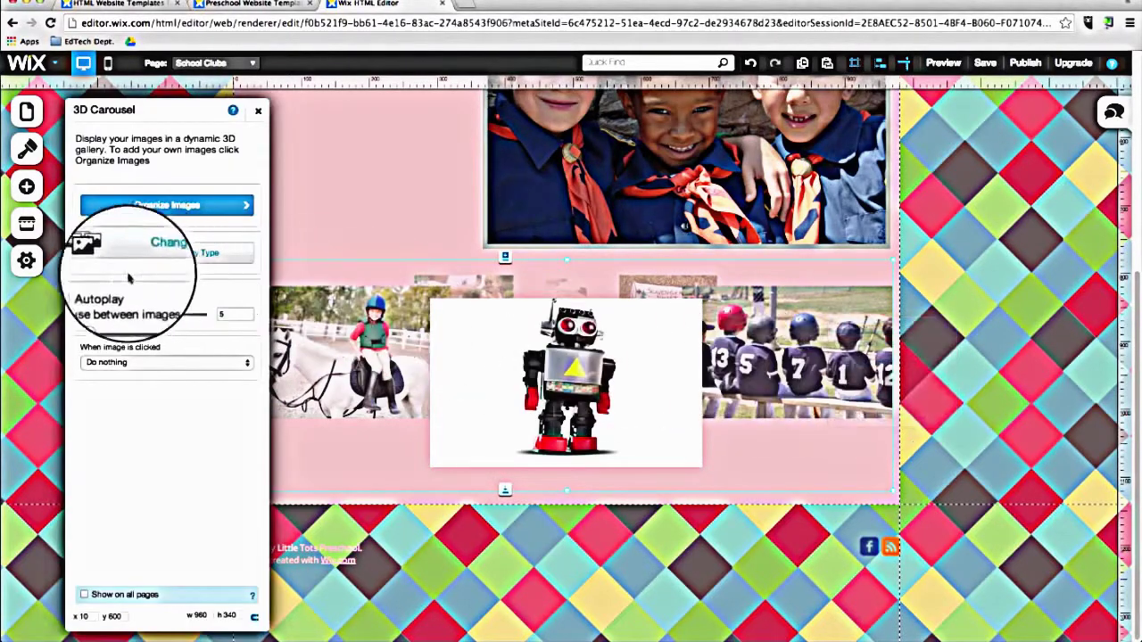
mouse_move(98, 314)
mouse_down()
mouse_move(122, 319)
mouse_move(99, 317)
mouse_up()
click(107, 363)
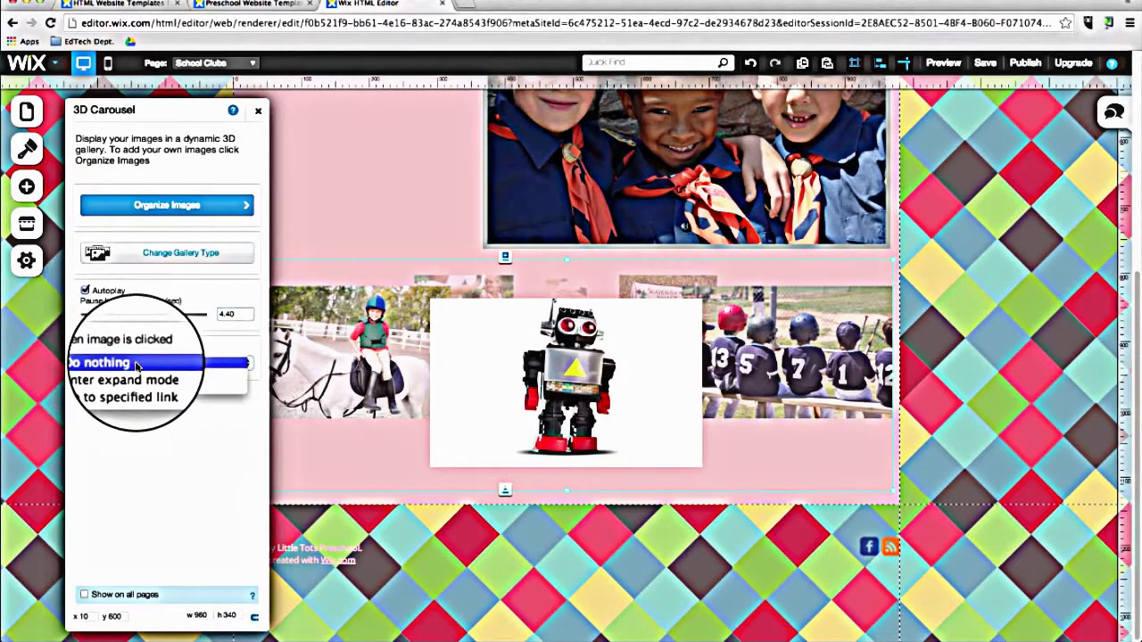
click(136, 373)
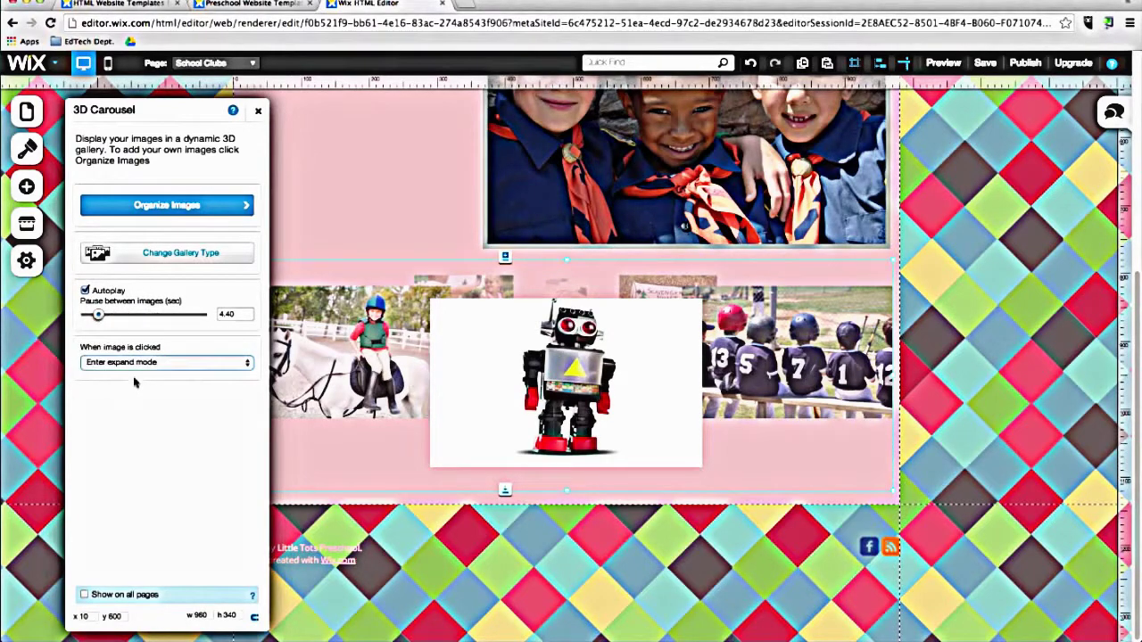
click(258, 111)
Switch to the About Us page and delete the large photo under its heading.
click(211, 64)
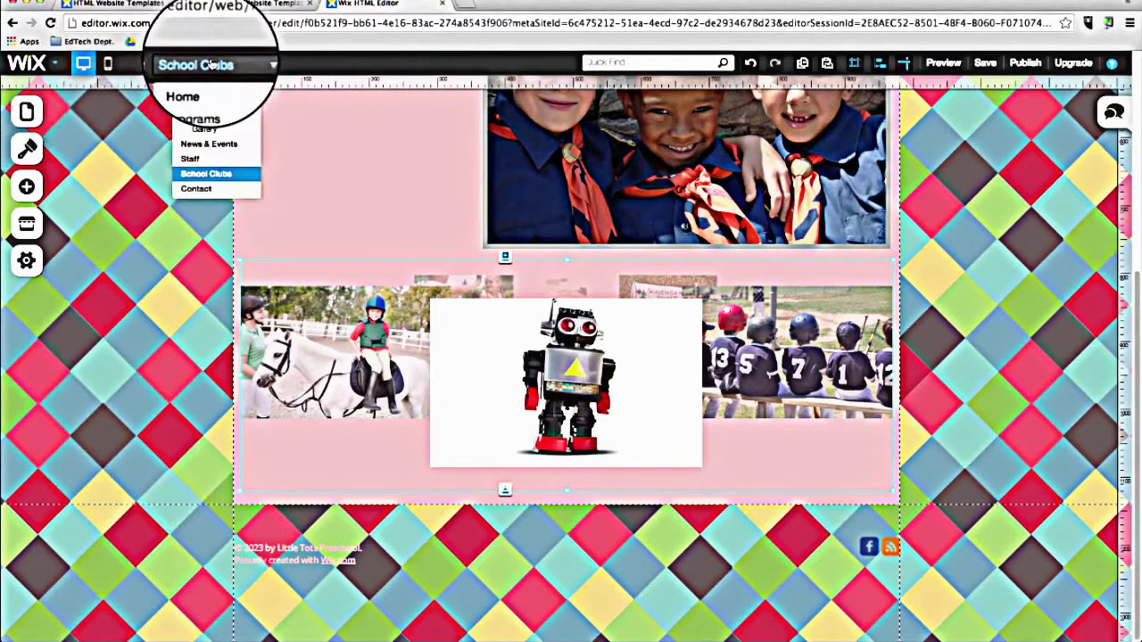
click(212, 115)
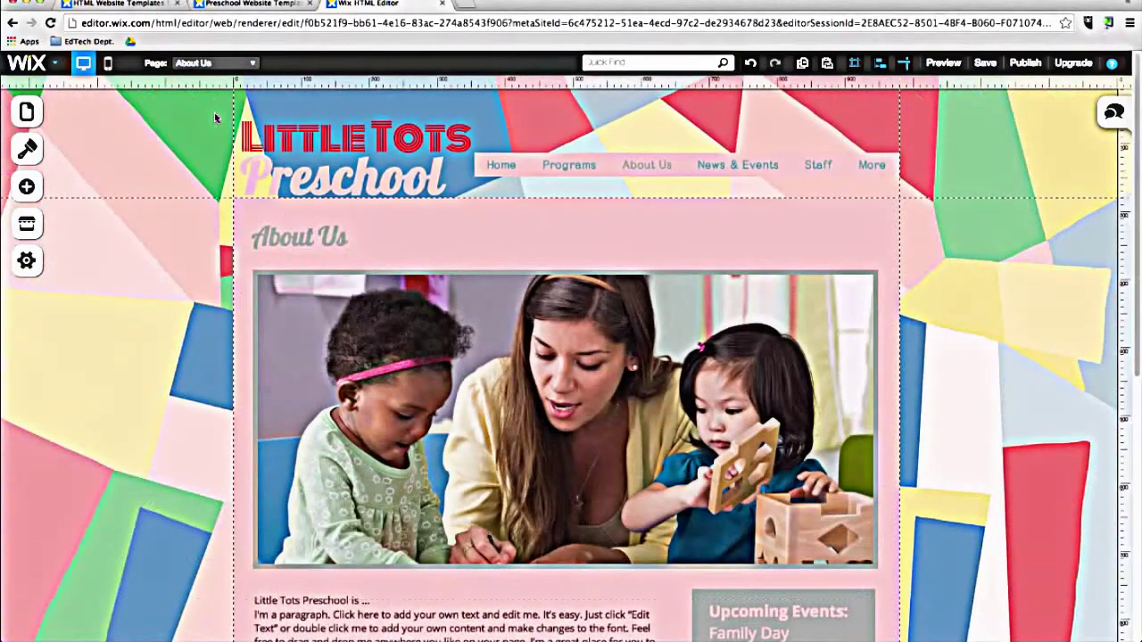
click(387, 393)
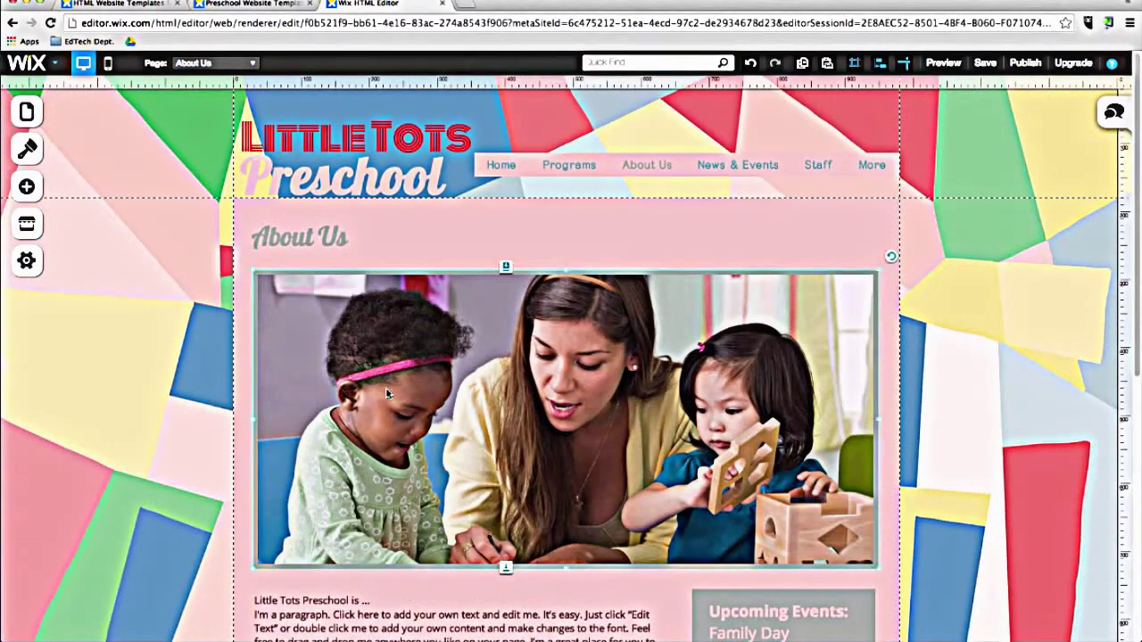
key(Delete)
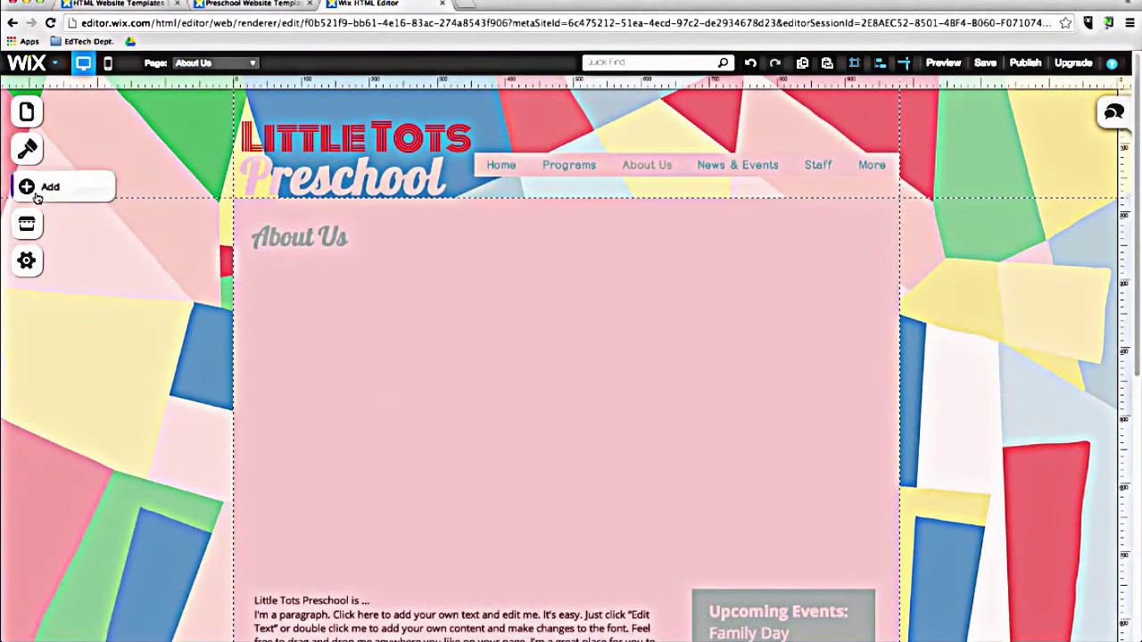
Add a video element below the About Us heading, then enlarge and center it.
click(25, 186)
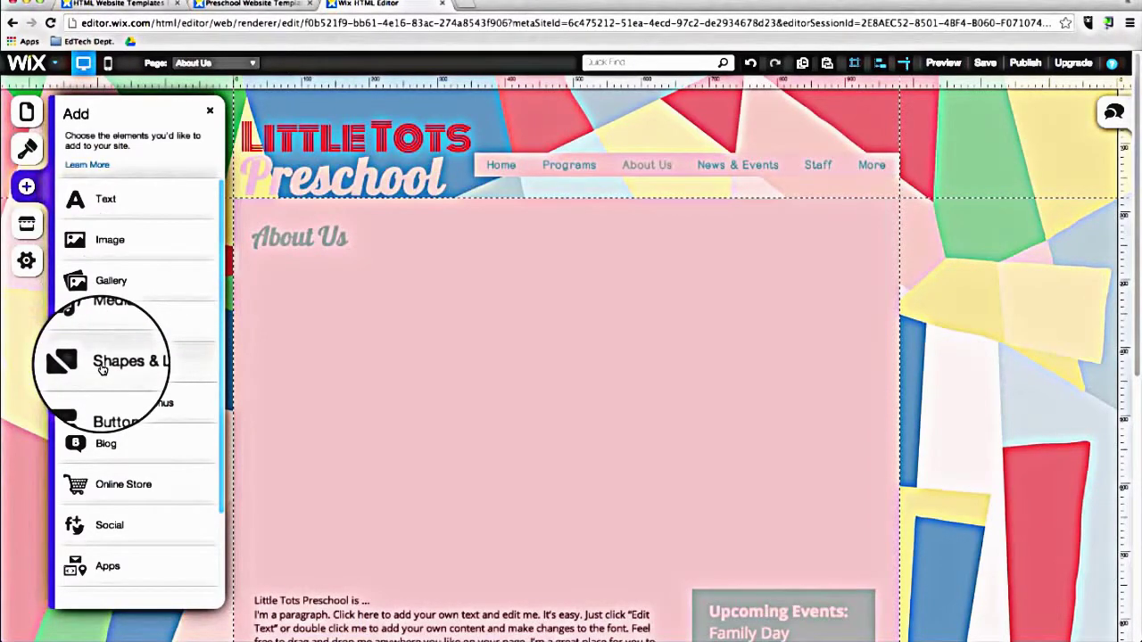
click(109, 331)
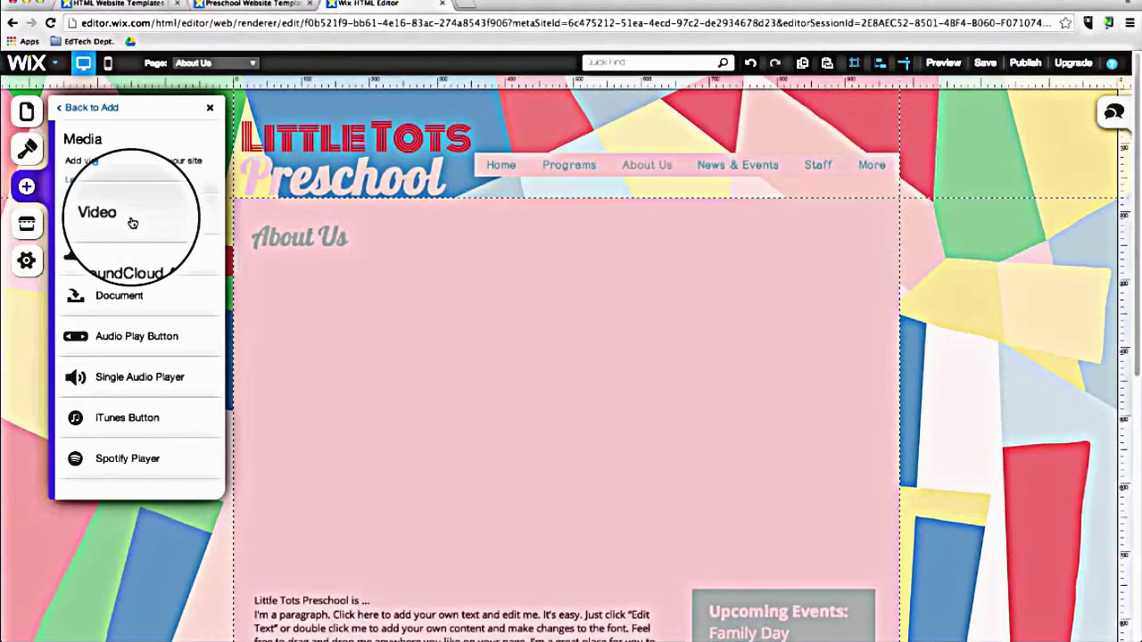
click(132, 222)
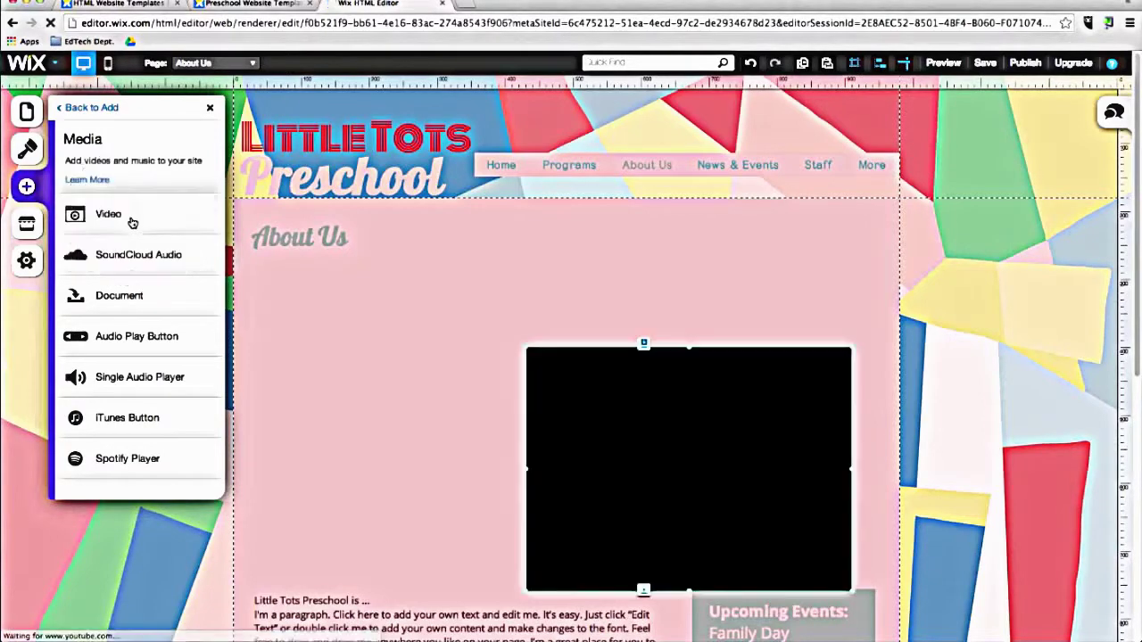
drag(642, 446, 520, 376)
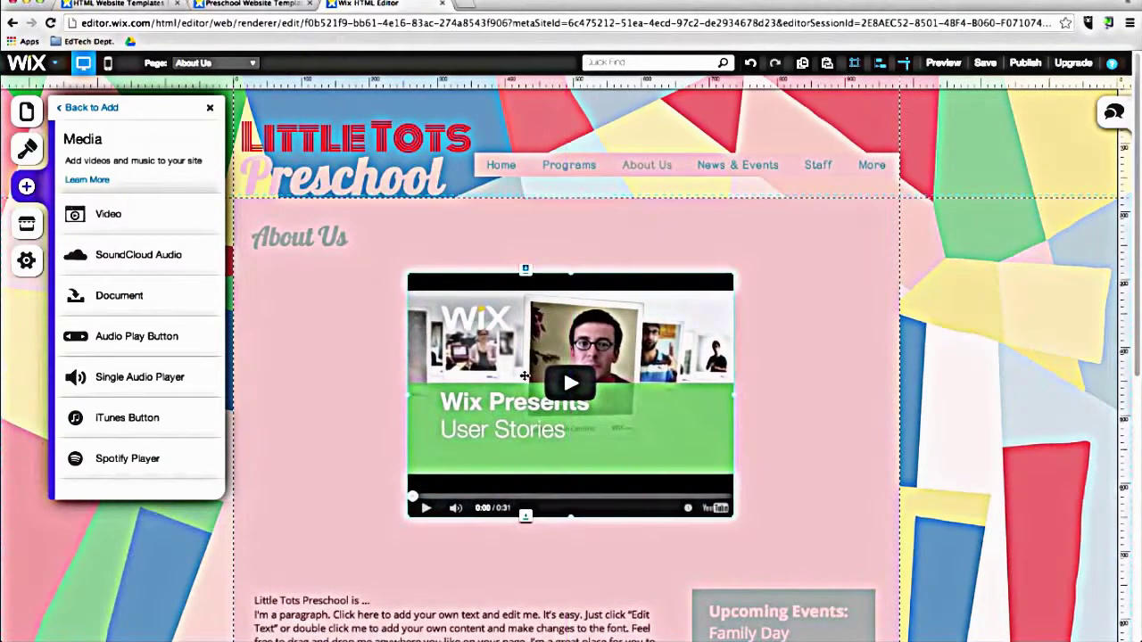
scroll(563, 342, down, 1)
drag(563, 342, 471, 342)
drag(637, 497, 702, 512)
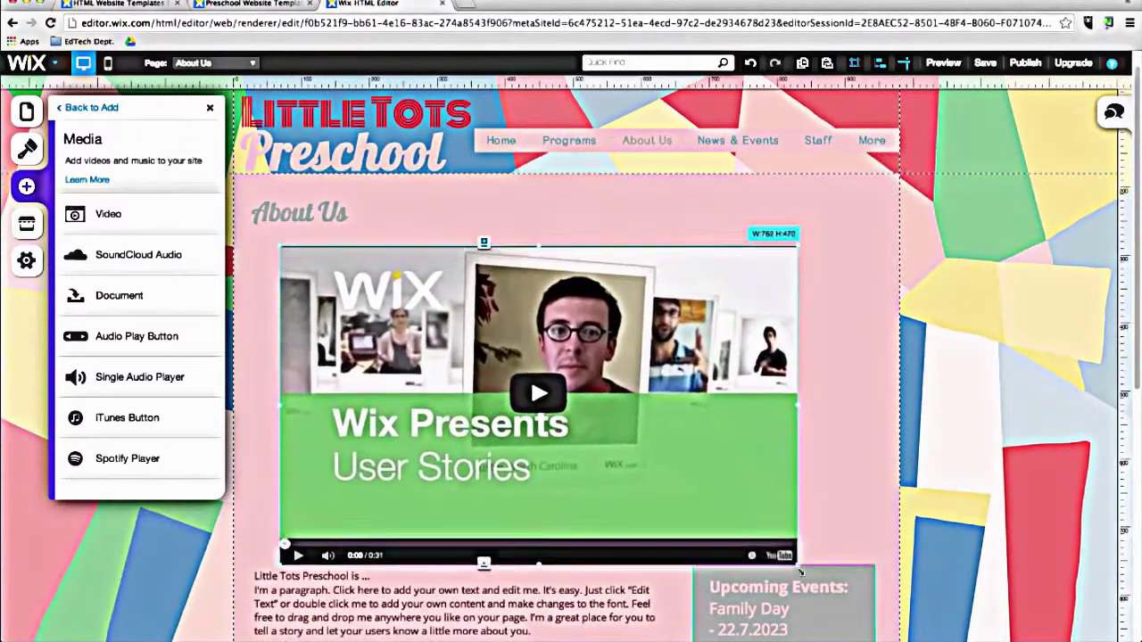
drag(530, 387, 573, 390)
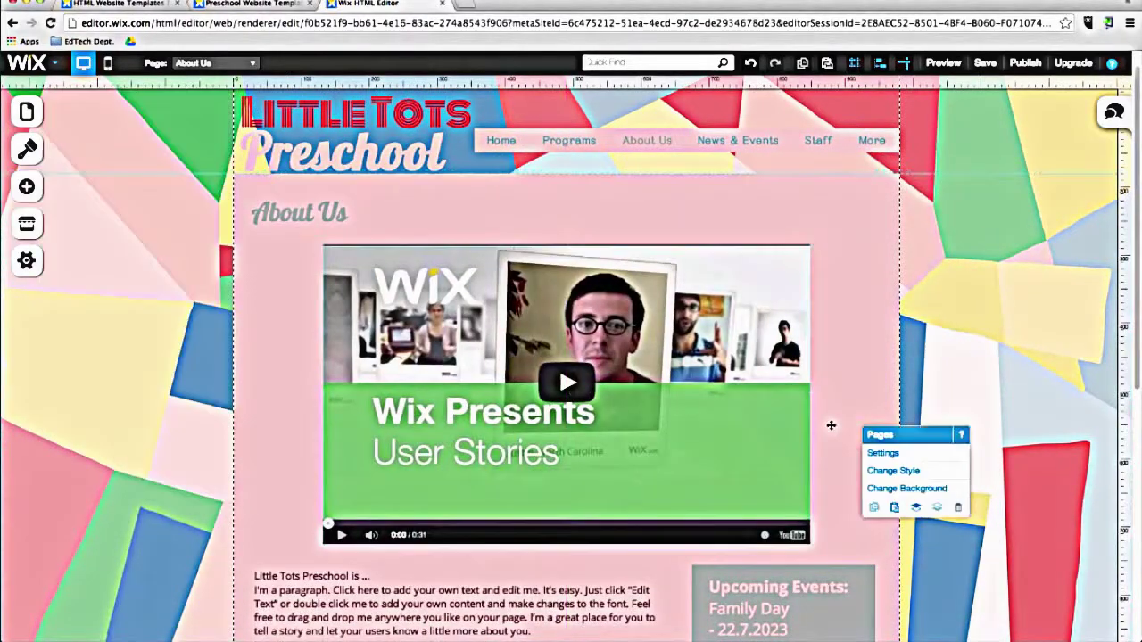
Replace the About Us video's URL with a pasted YouTube clip link and apply it.
click(684, 424)
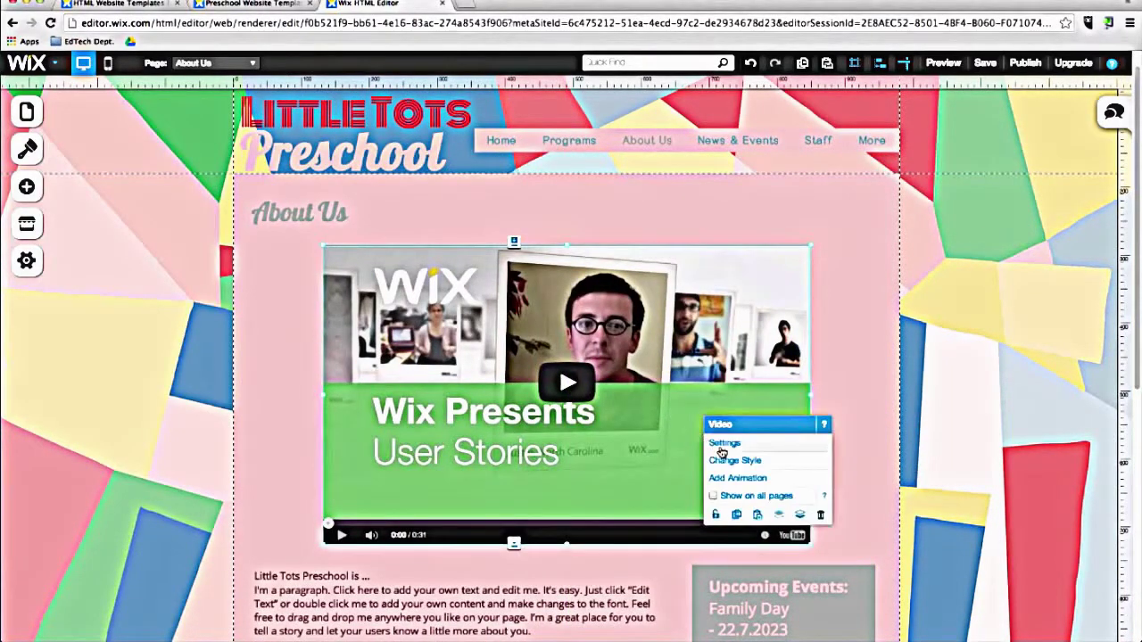
click(724, 444)
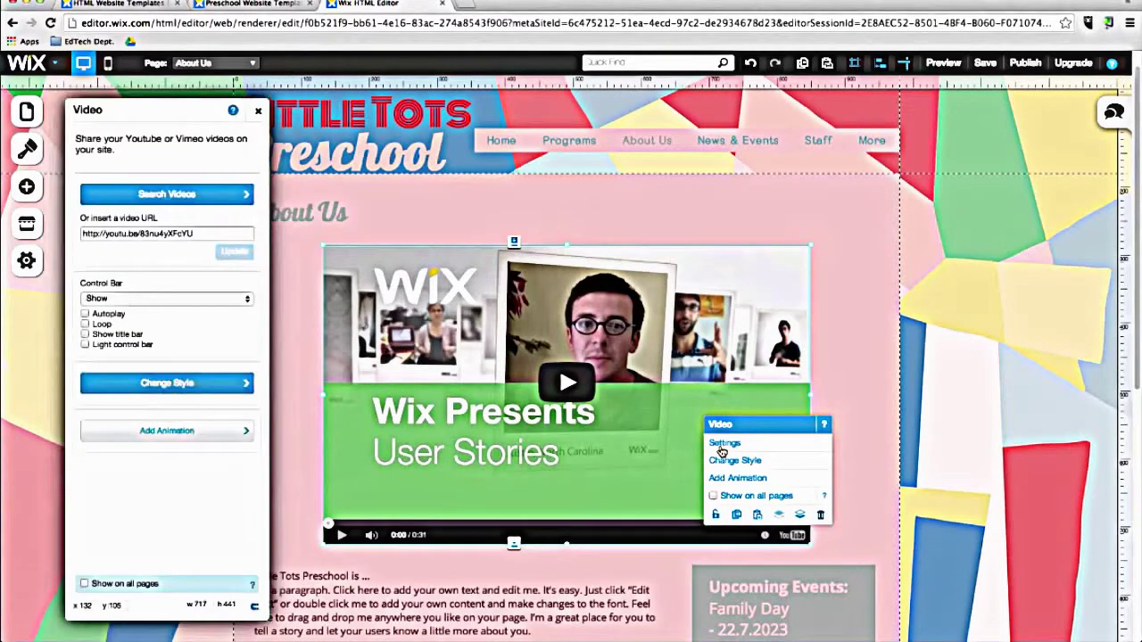
click(213, 234)
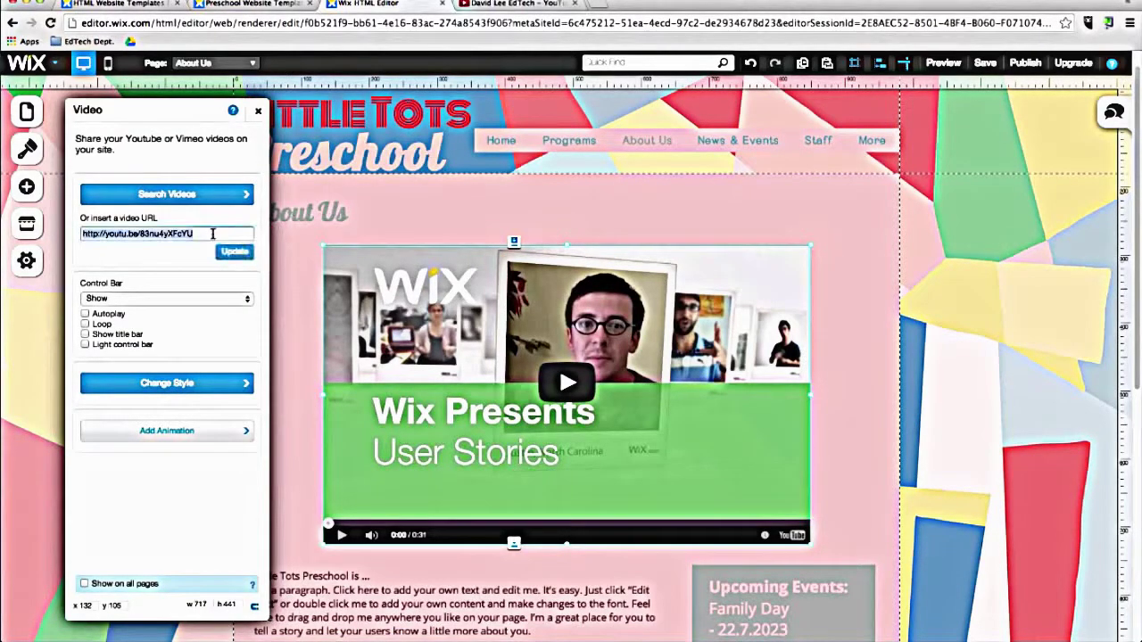
key(ctrl+v)
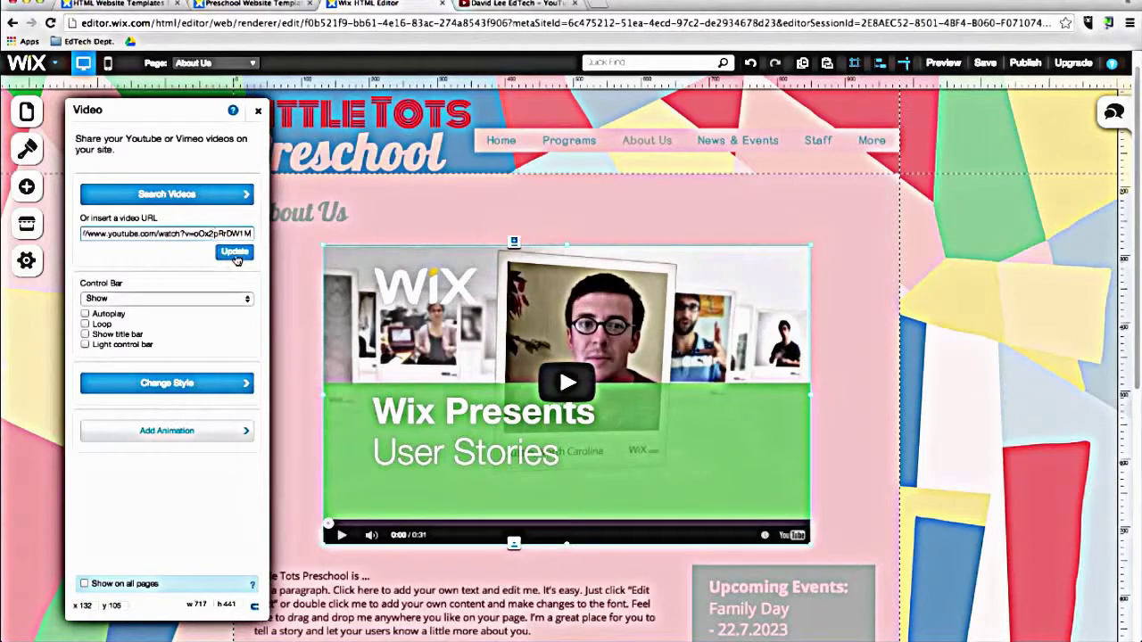
click(234, 254)
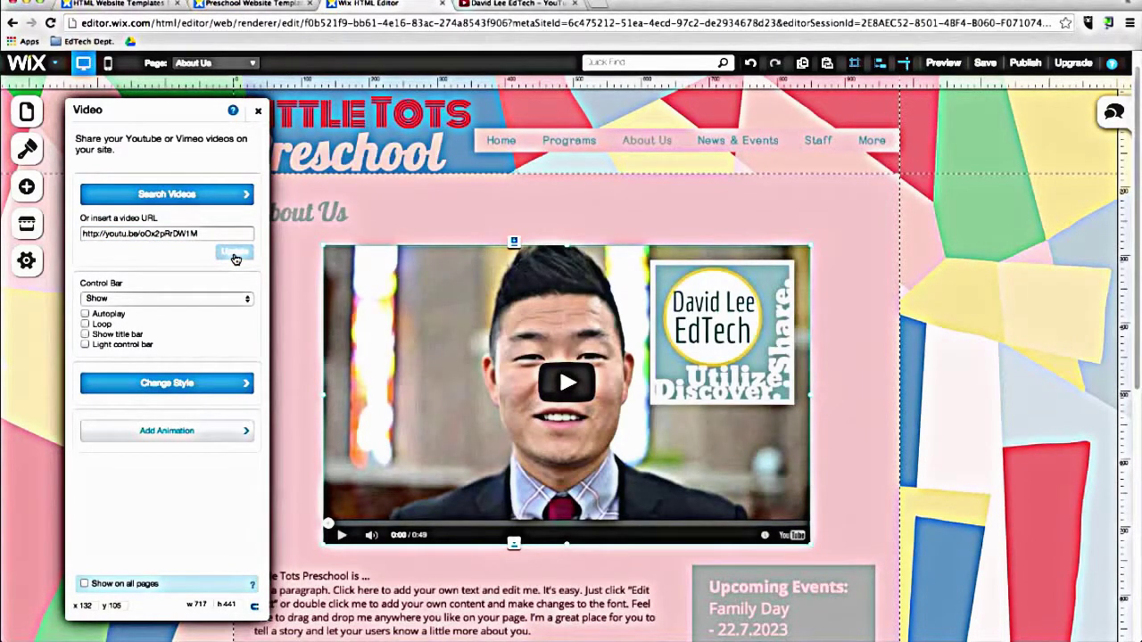
click(27, 187)
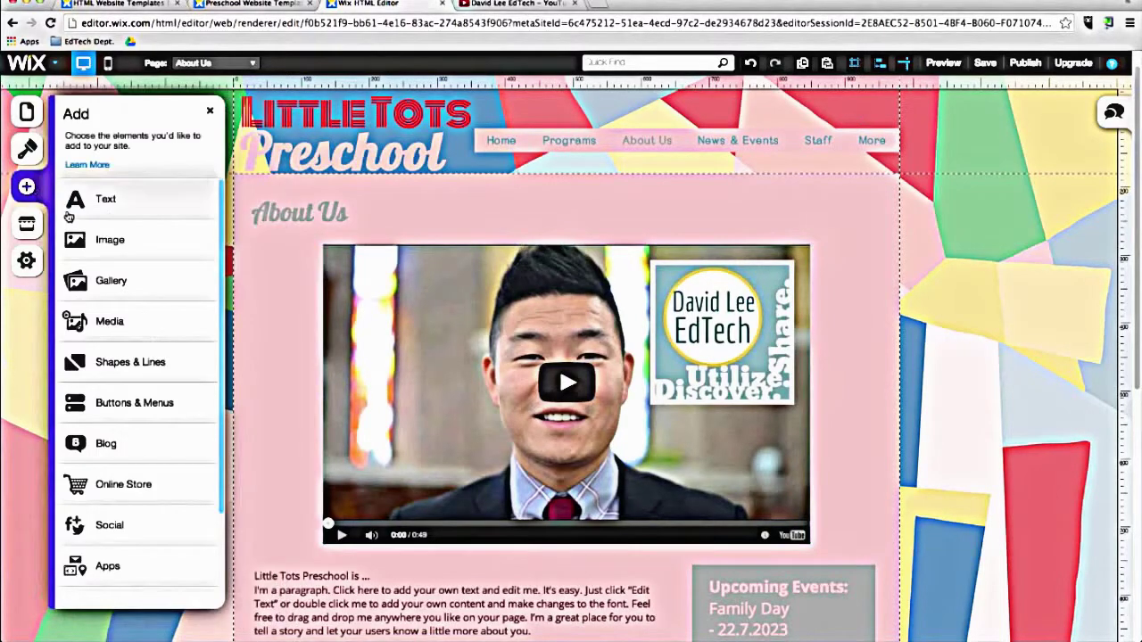
Upload Faculty Handbook 2014-2015.pdf from Downloads and add it to About Us as a document.
click(112, 326)
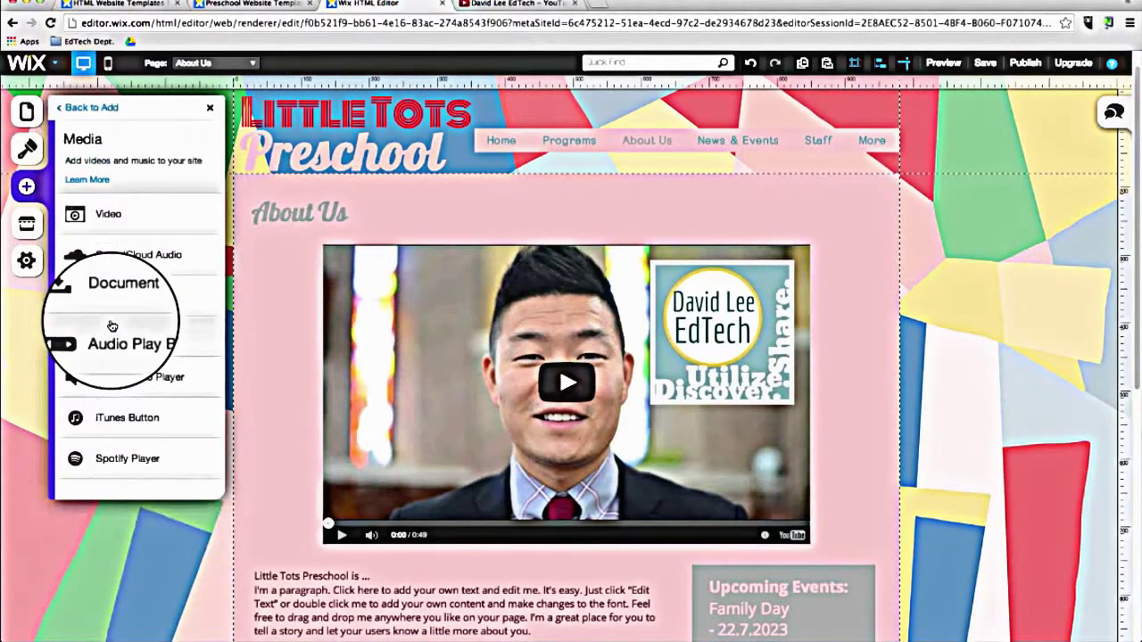
click(114, 303)
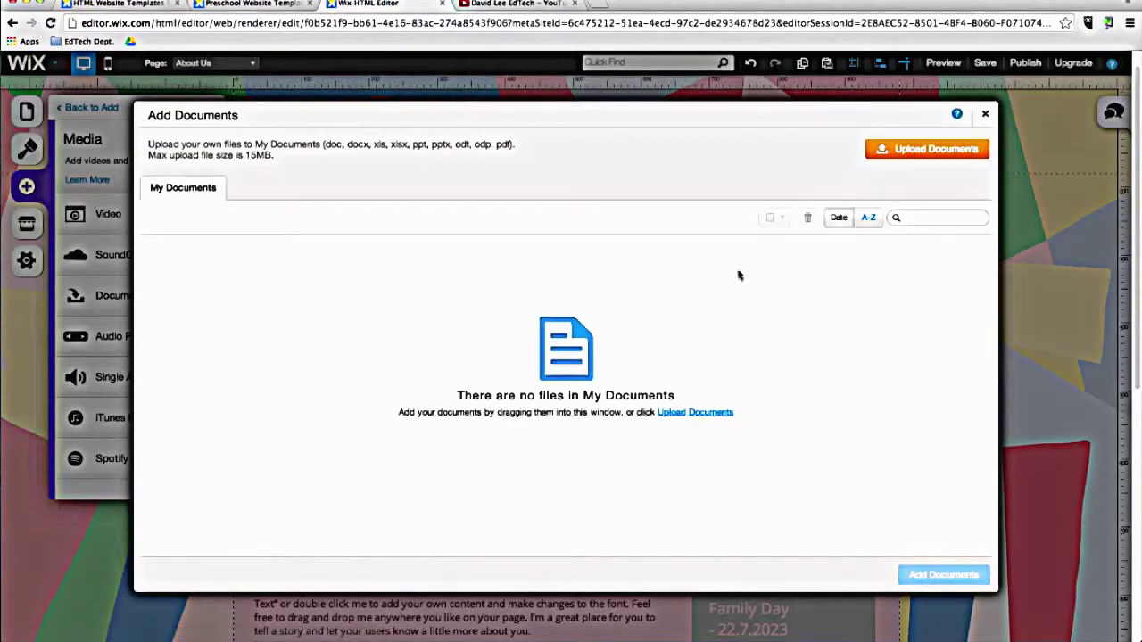
click(915, 150)
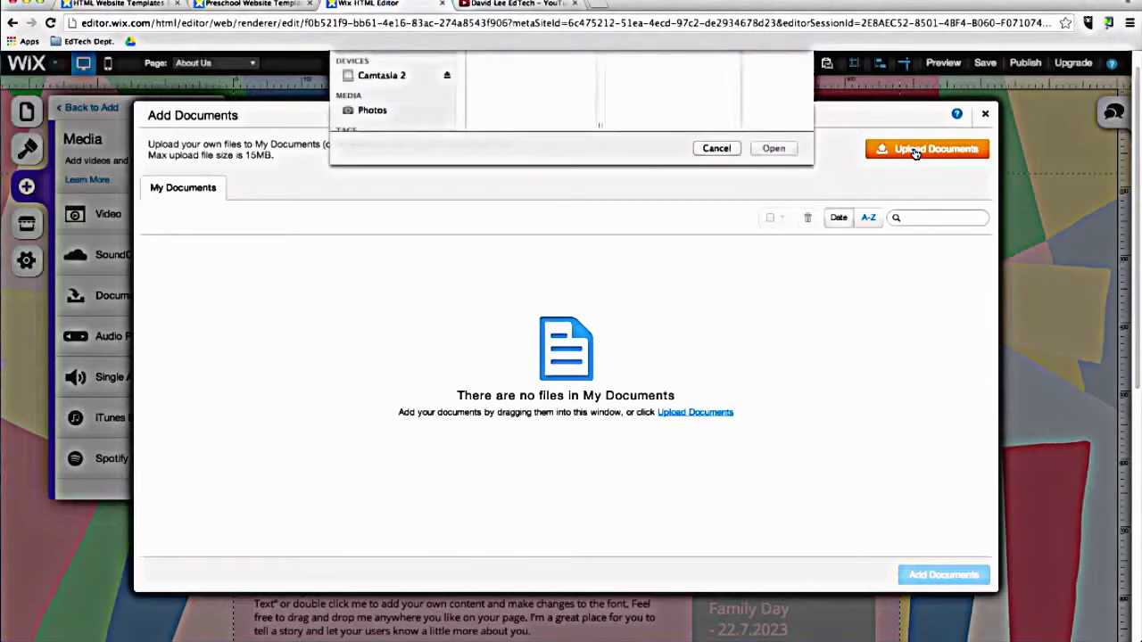
click(362, 153)
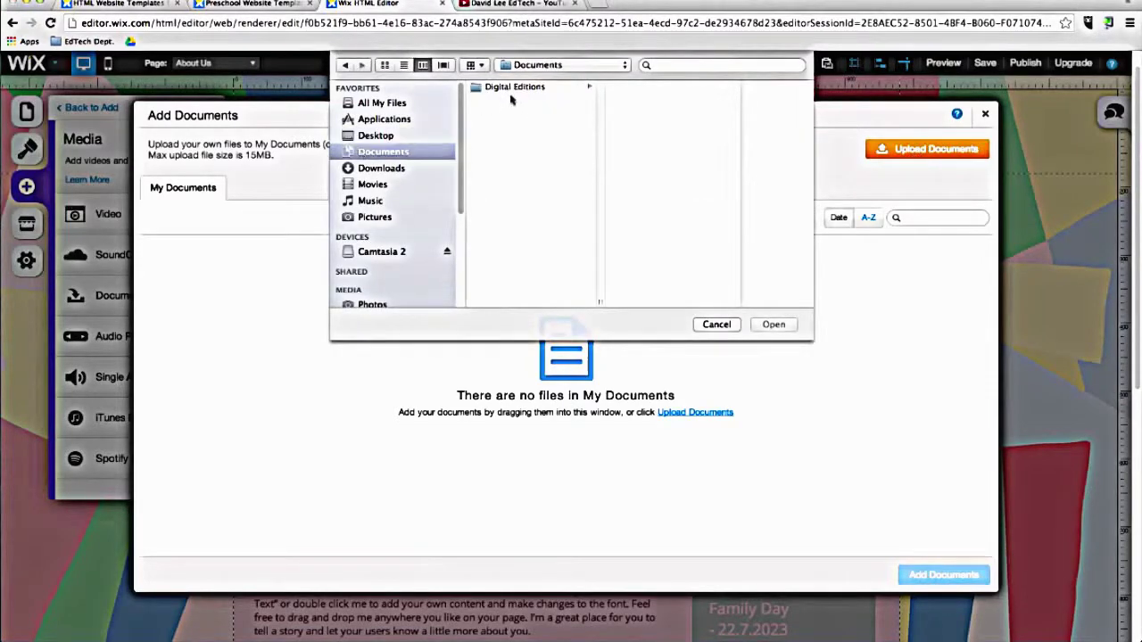
click(386, 169)
click(522, 124)
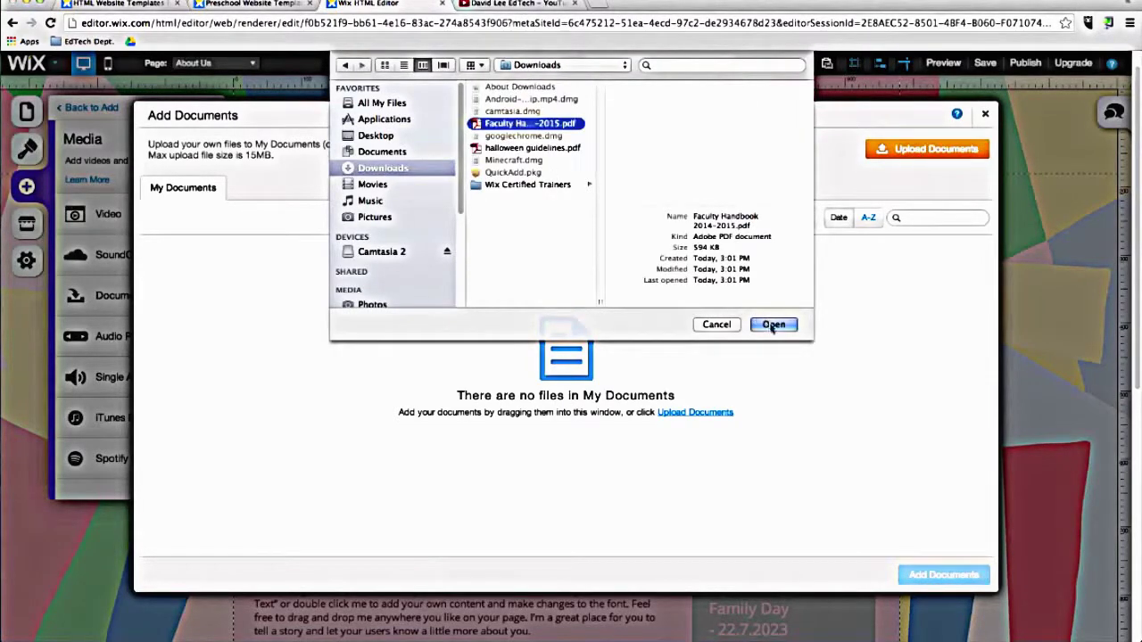
click(773, 323)
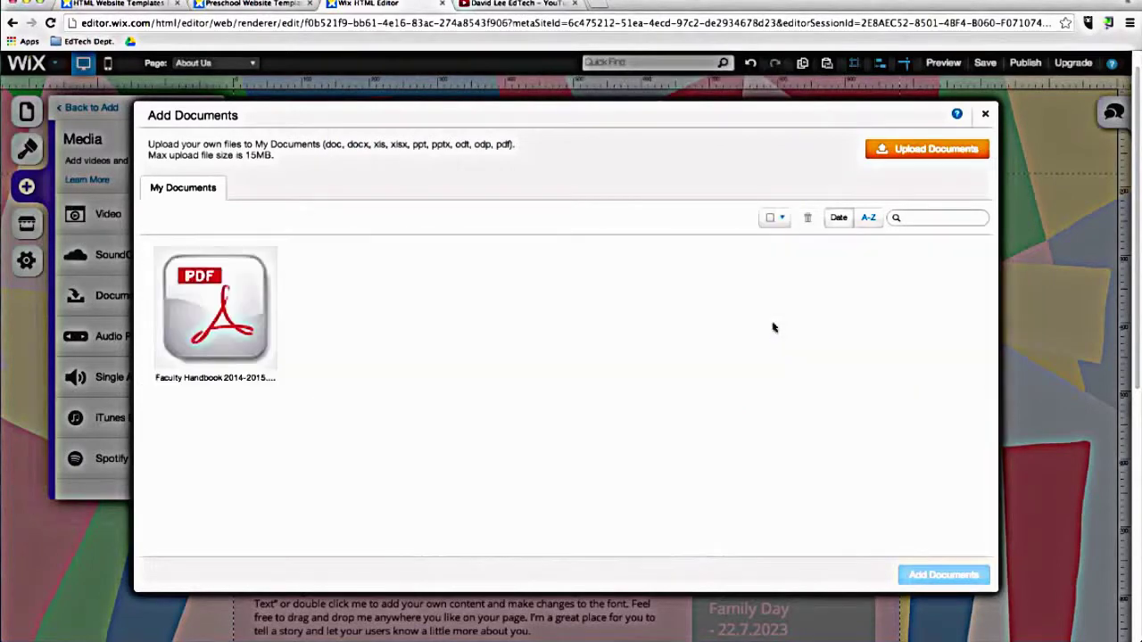
click(227, 307)
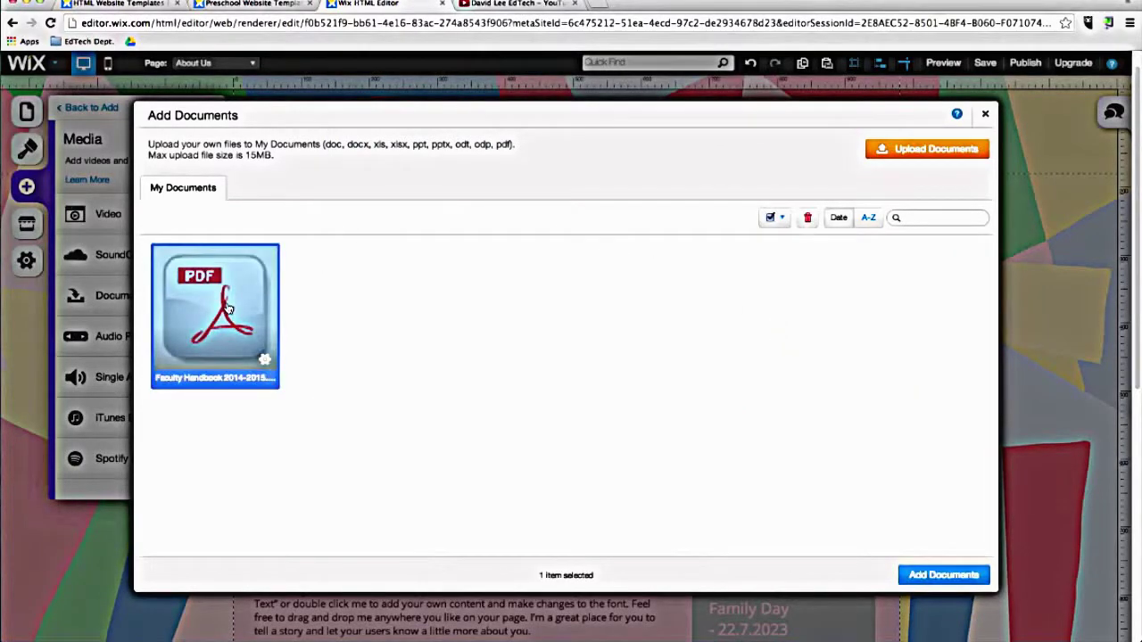
click(919, 575)
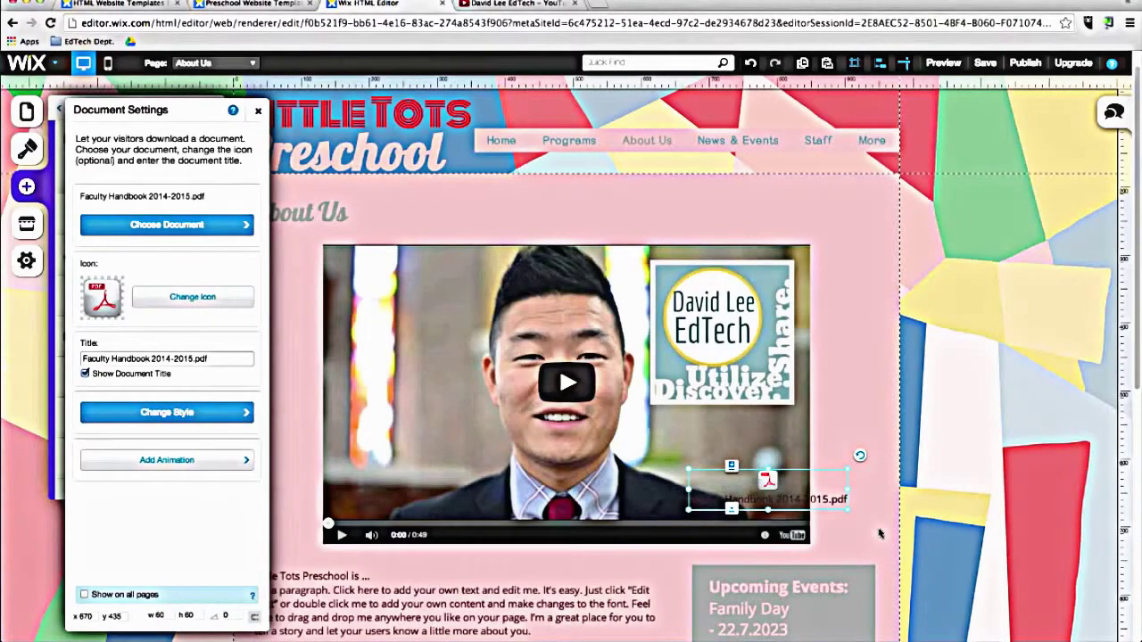
scroll(879, 534, down, 1)
Scroll through the About Us page and close the page style options.
scroll(878, 534, down, 4)
right_click(687, 397)
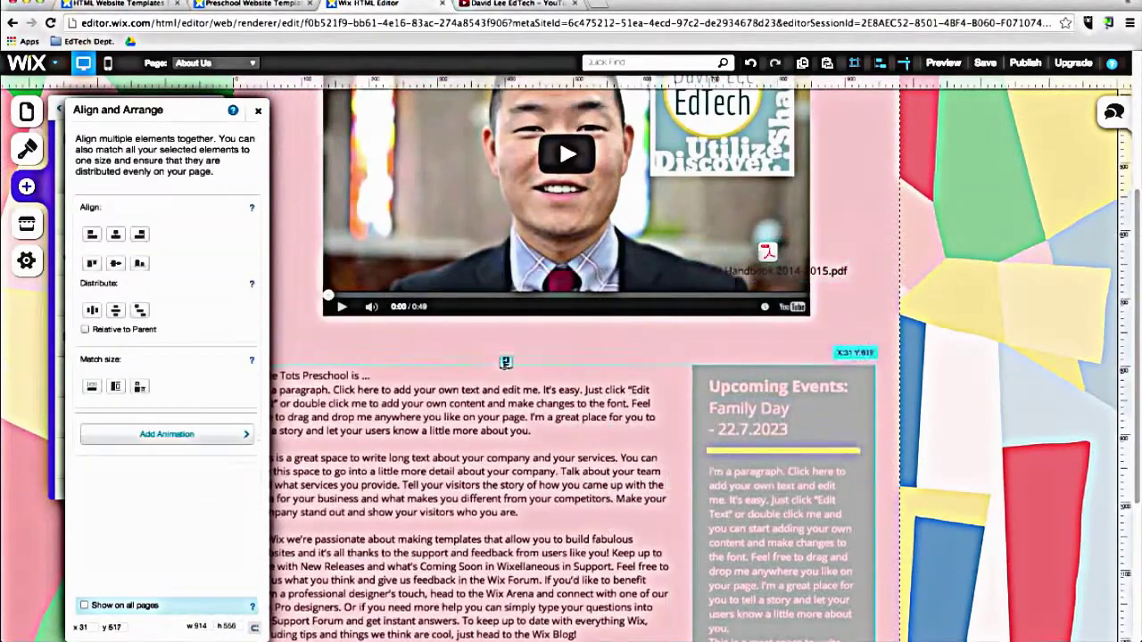
click(767, 259)
right_click(903, 348)
scroll(665, 308, up, 5)
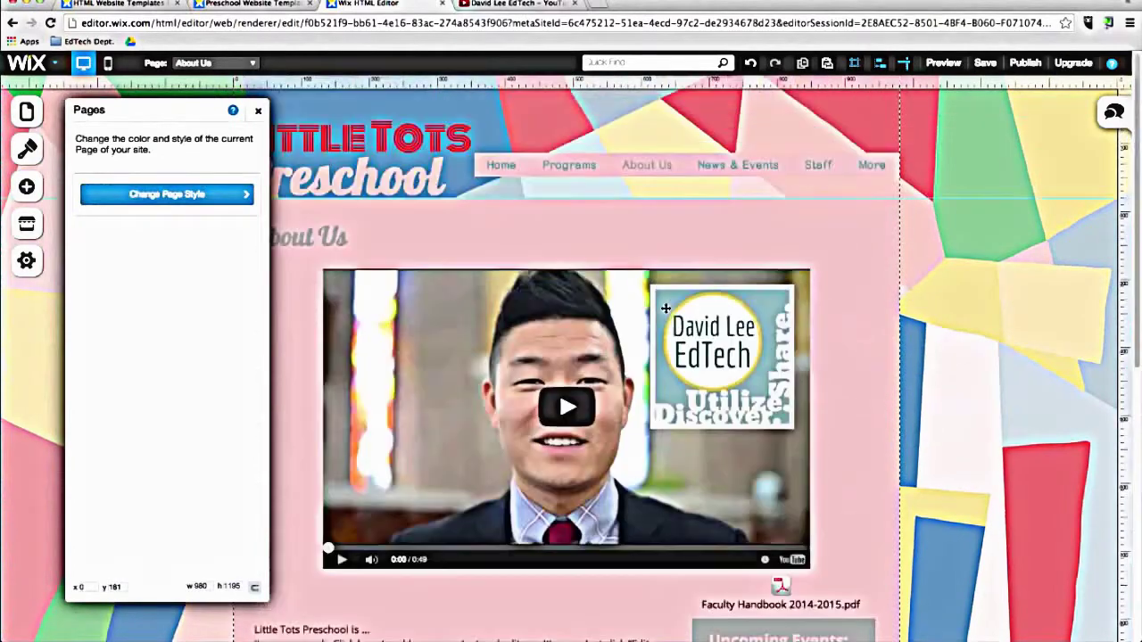
scroll(732, 395, down, 8)
scroll(732, 396, down, 1)
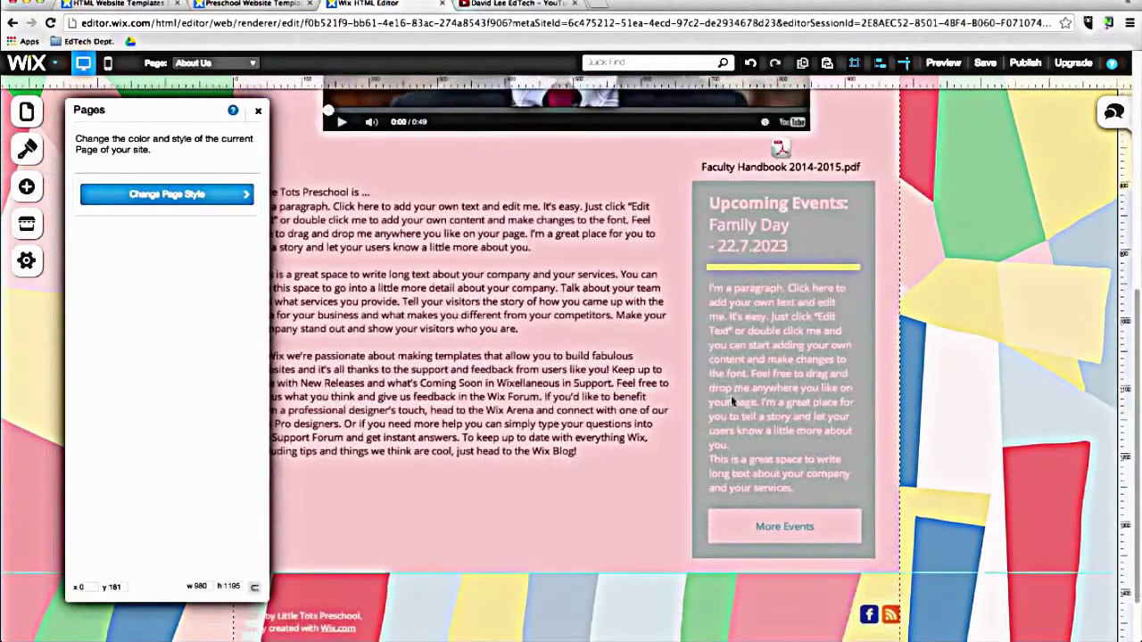
scroll(731, 395, down, 2)
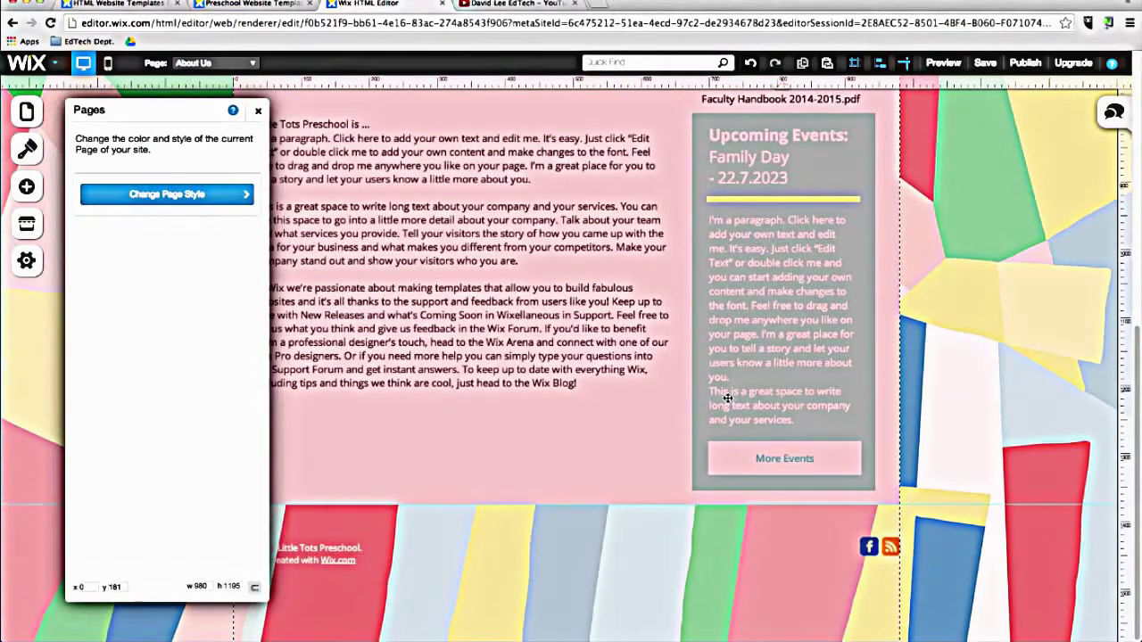
click(257, 111)
Move the Little Tots Preschool paragraph slightly lower and save the site.
click(373, 426)
drag(373, 426, 381, 562)
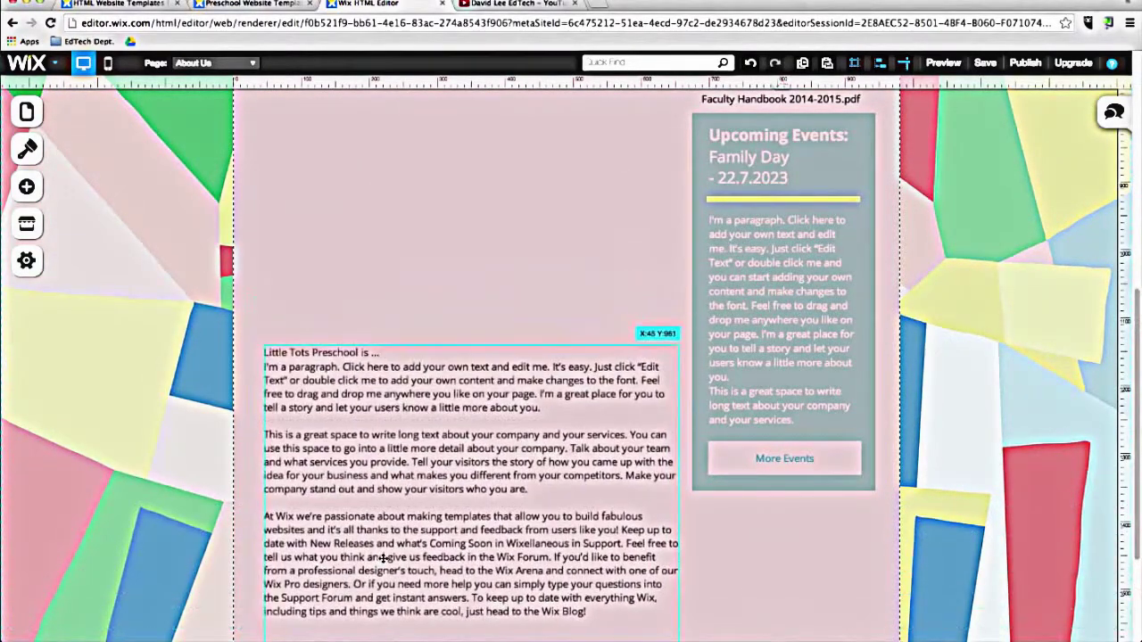
drag(381, 561, 382, 559)
scroll(385, 535, down, 2)
scroll(386, 538, down, 2)
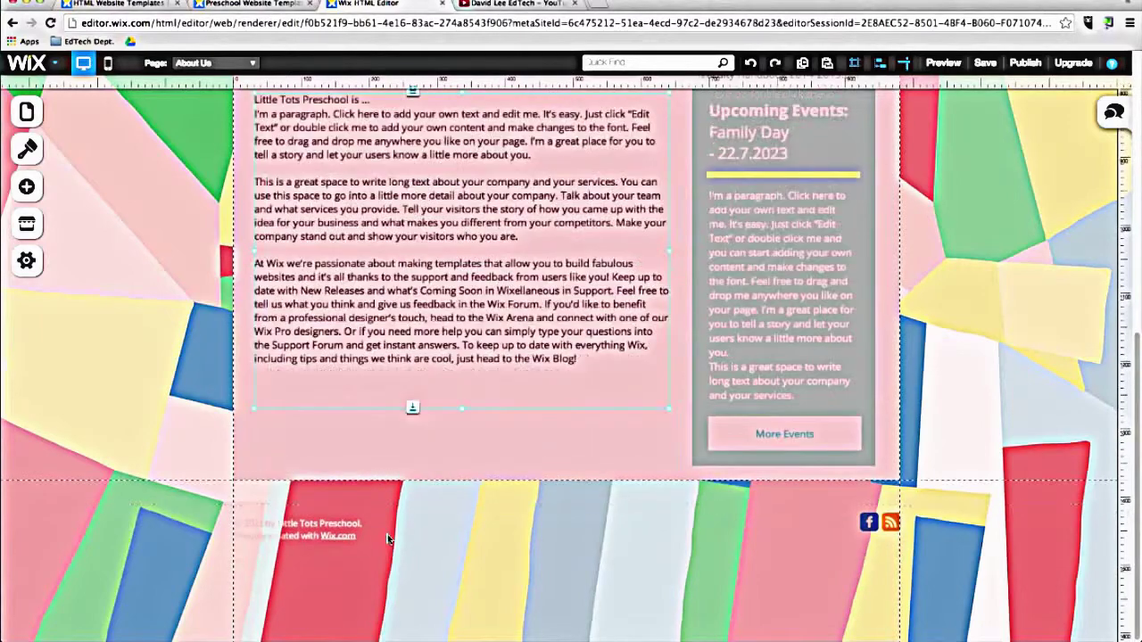
click(985, 63)
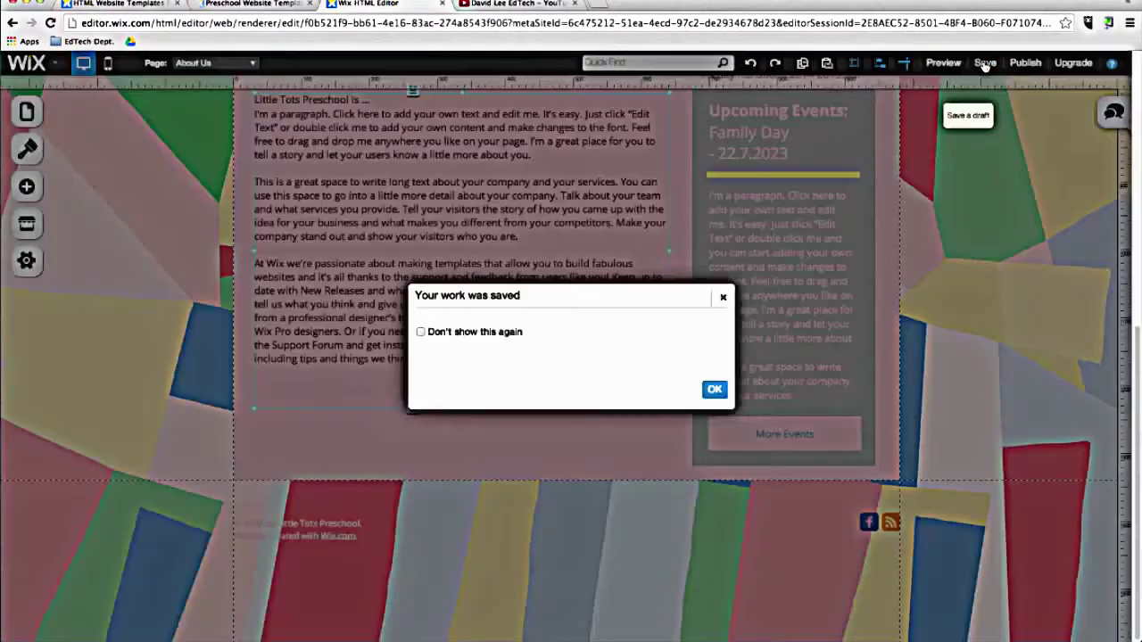
click(715, 389)
Add a box shape sized over the Little Tots Preschool paragraph and send it behind the text.
scroll(337, 133, up, 1)
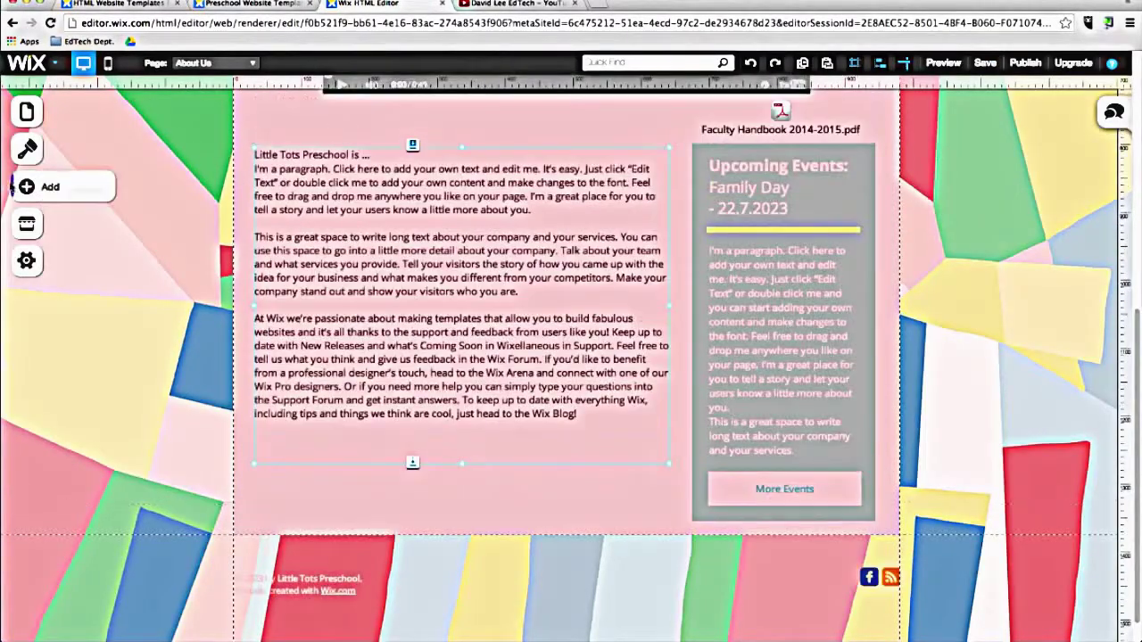
click(16, 185)
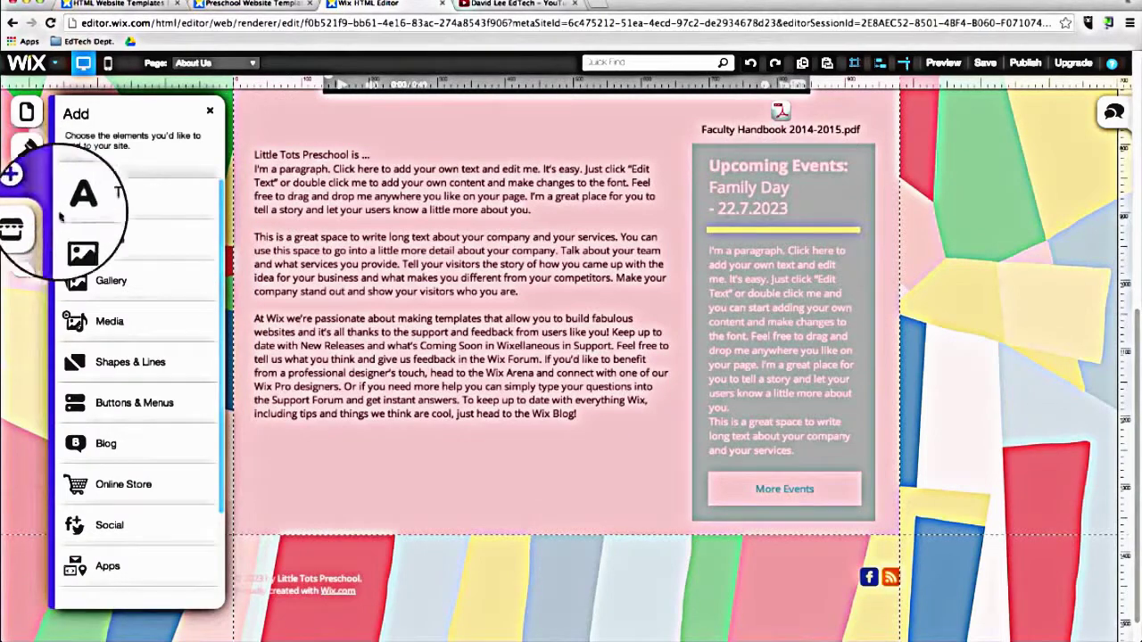
click(138, 366)
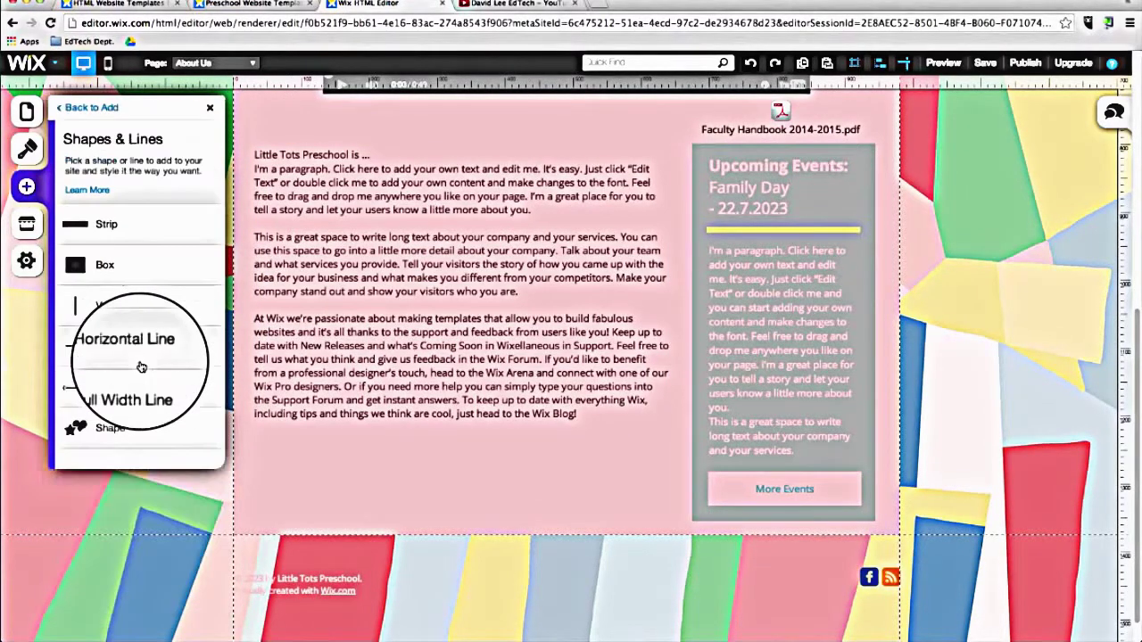
click(105, 265)
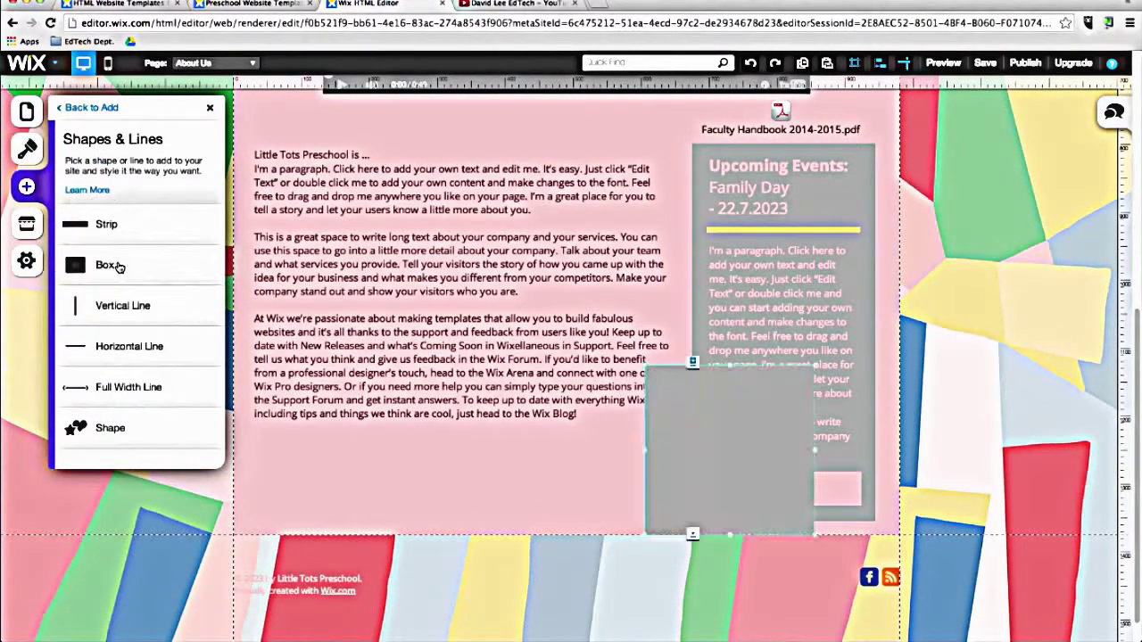
drag(421, 273, 375, 252)
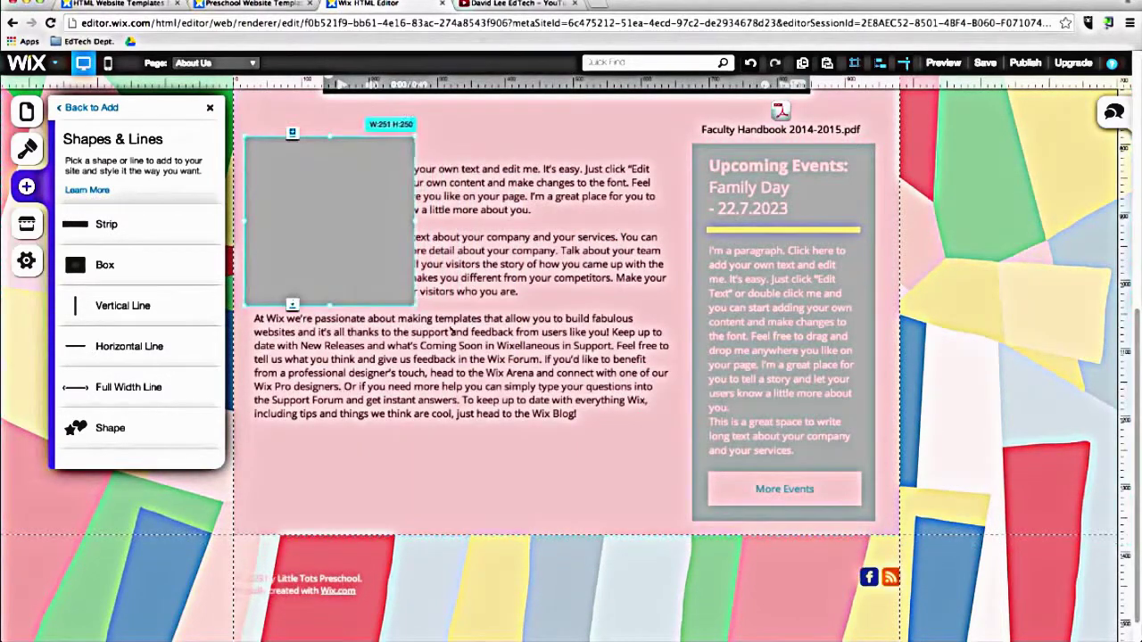
mouse_move(417, 307)
mouse_down()
mouse_move(649, 465)
mouse_move(678, 459)
mouse_up()
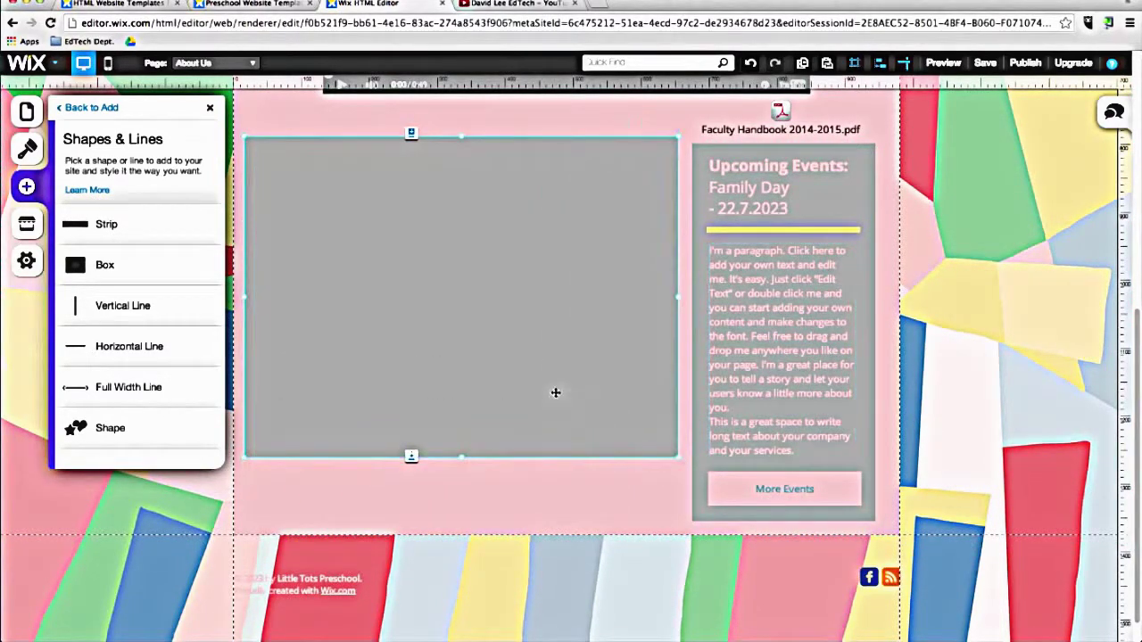
right_click(492, 373)
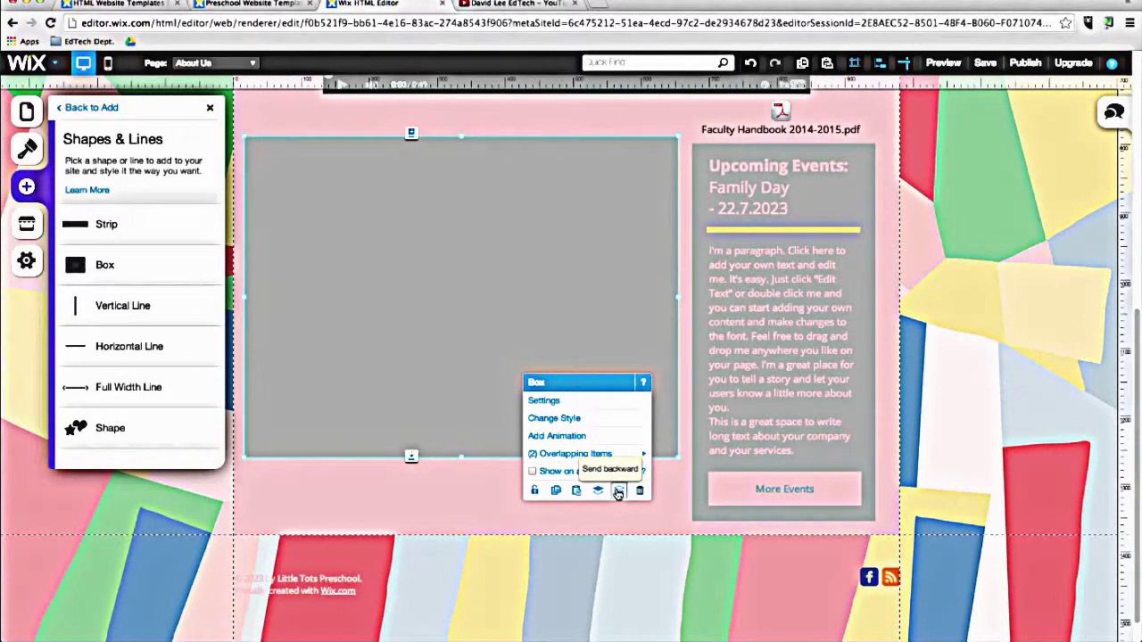
click(617, 492)
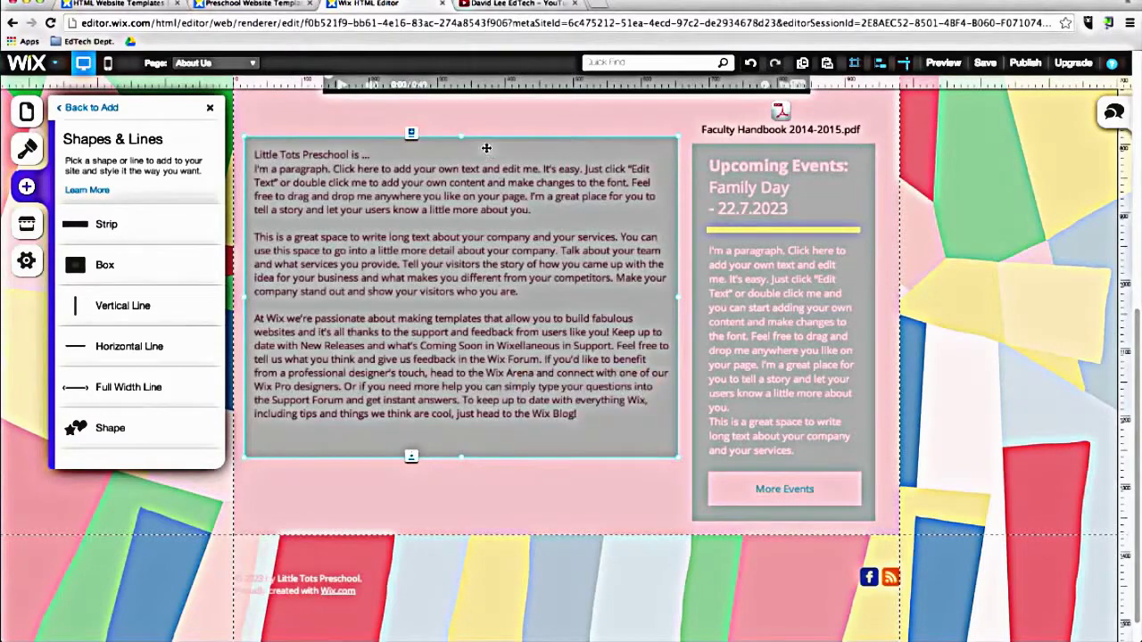
drag(488, 151, 466, 264)
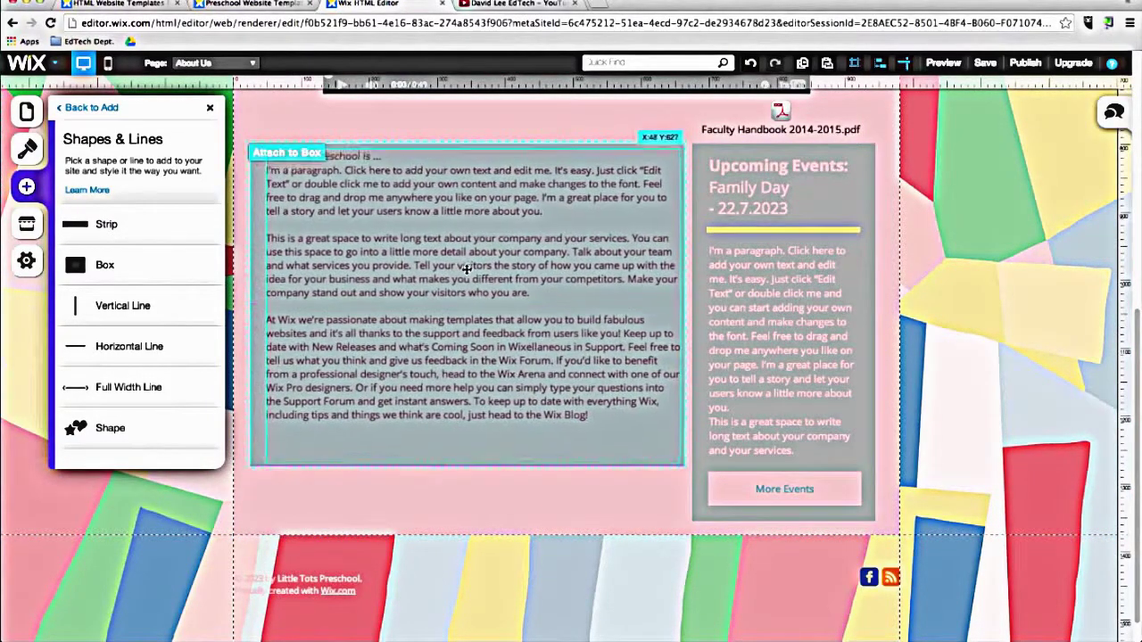
Turn all of the Little Tots Preschool paragraph text white.
right_click(466, 266)
click(525, 296)
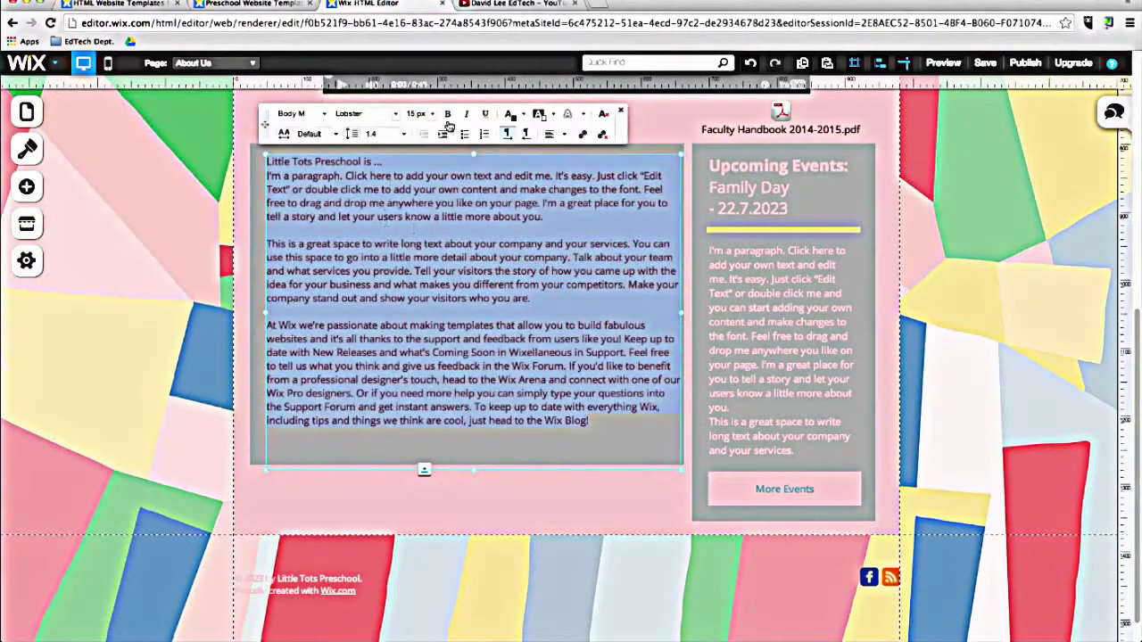
click(519, 116)
click(587, 174)
click(486, 527)
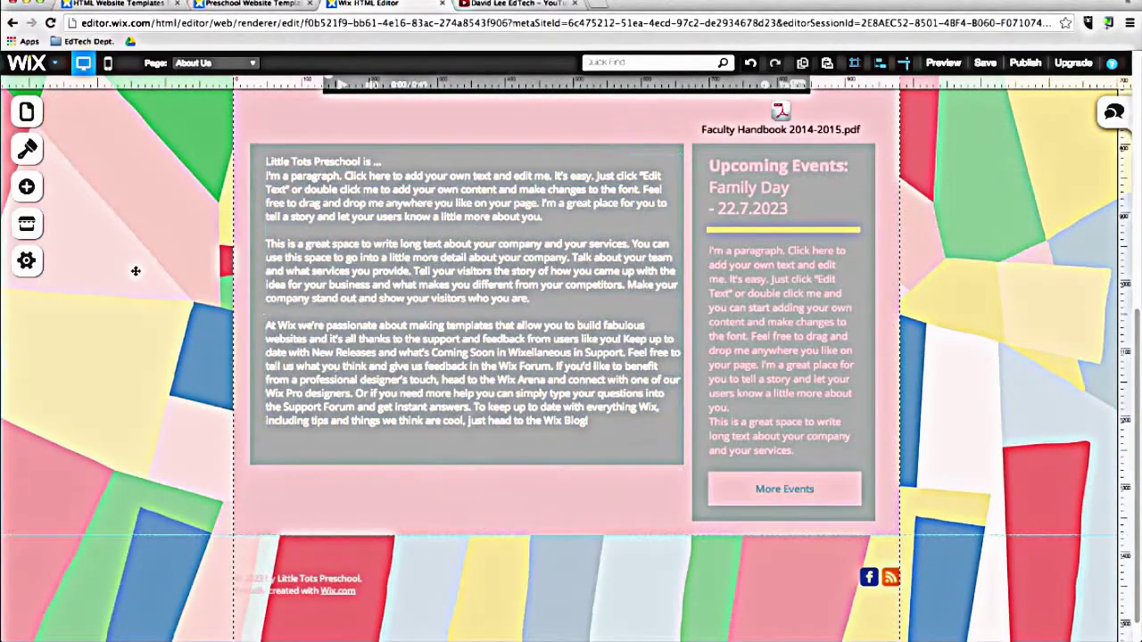
scroll(171, 260, up, 5)
Place an arrow image button at the top right of About Us linking to News & Events.
click(27, 186)
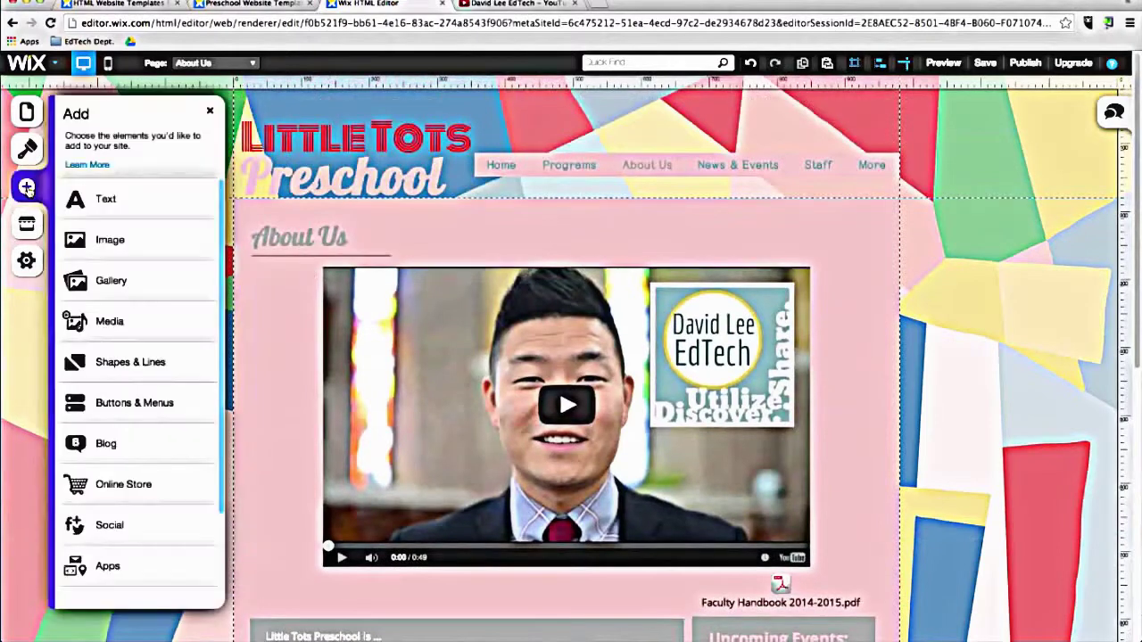
click(133, 406)
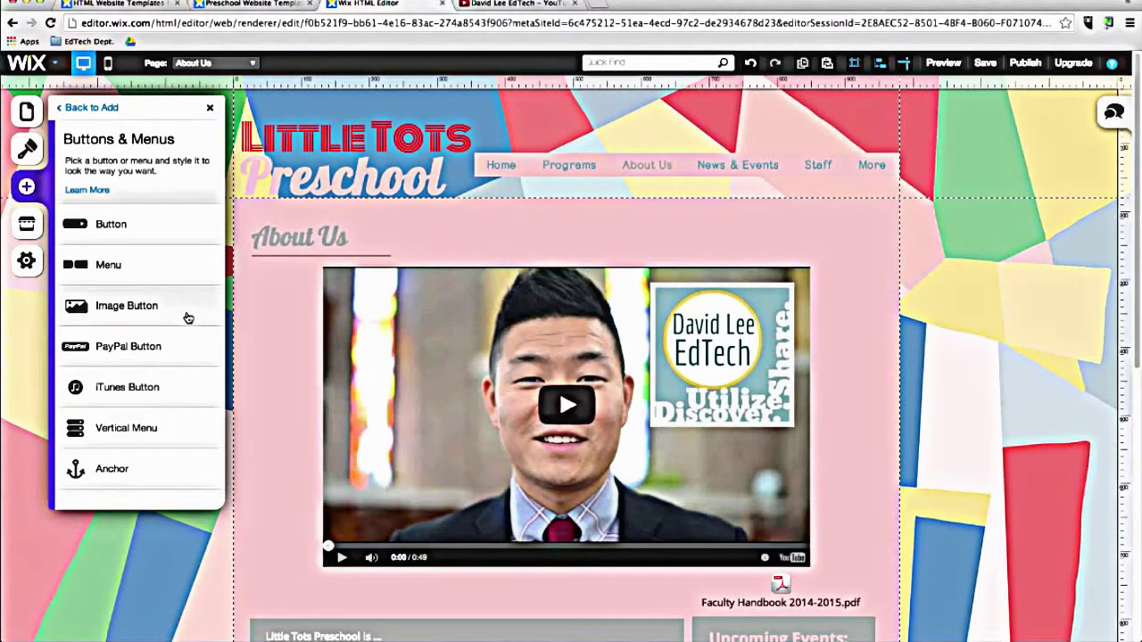
drag(187, 317, 854, 247)
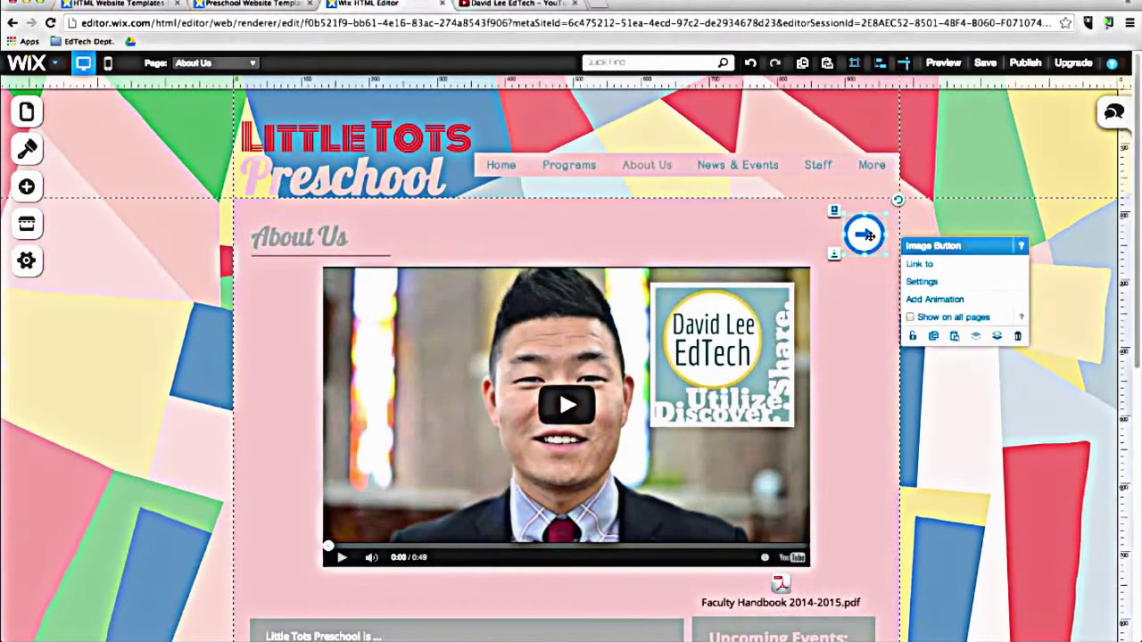
click(920, 265)
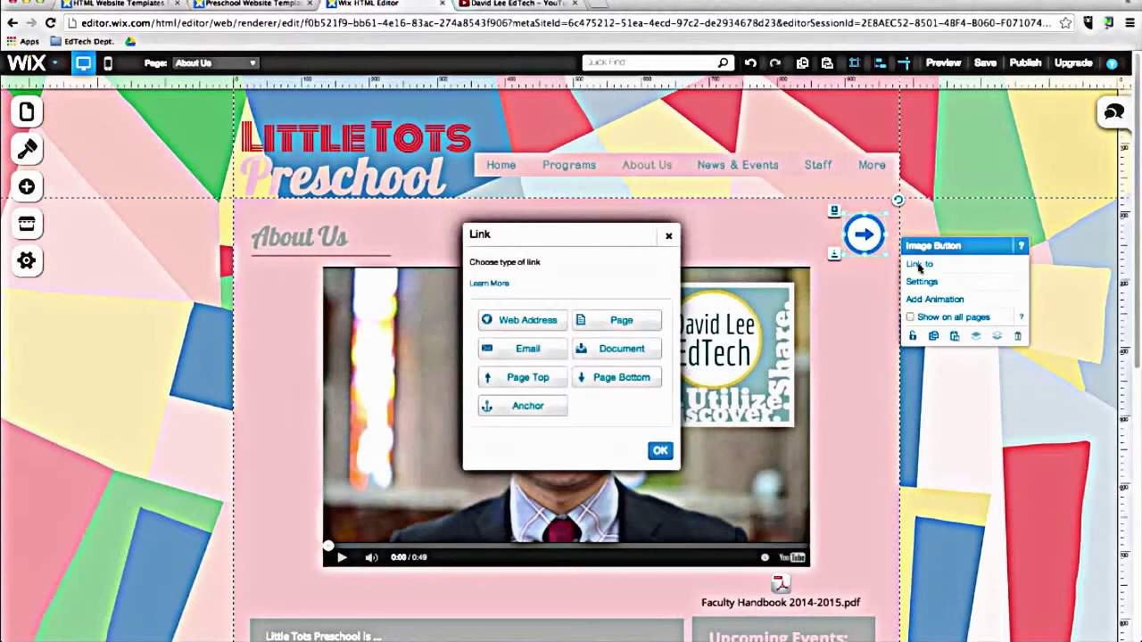
click(643, 323)
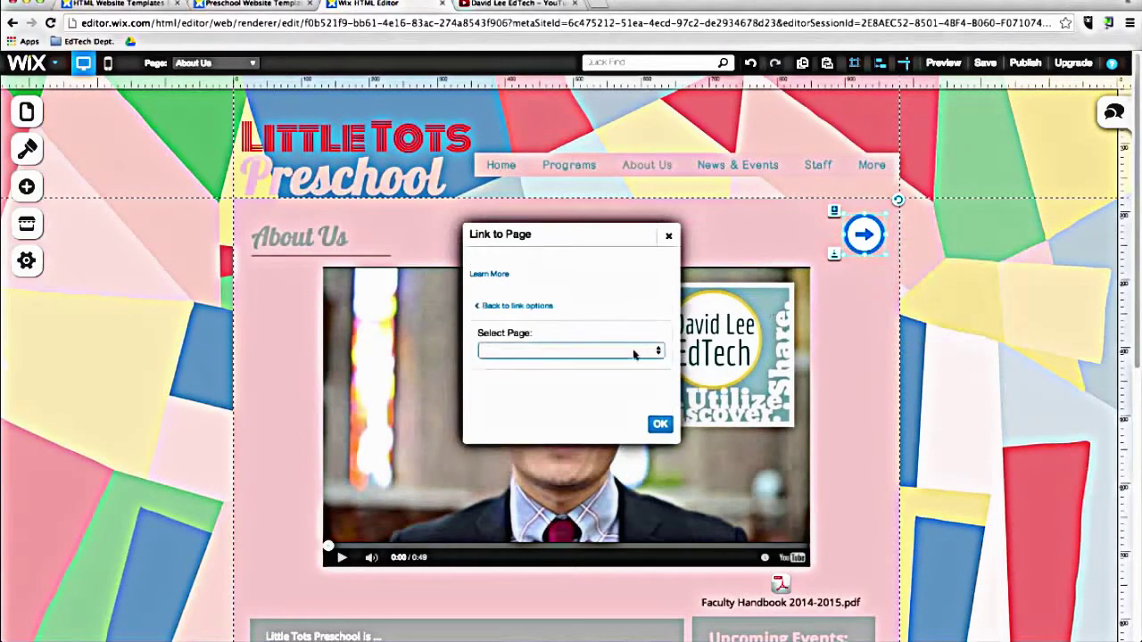
click(629, 351)
click(517, 413)
click(662, 424)
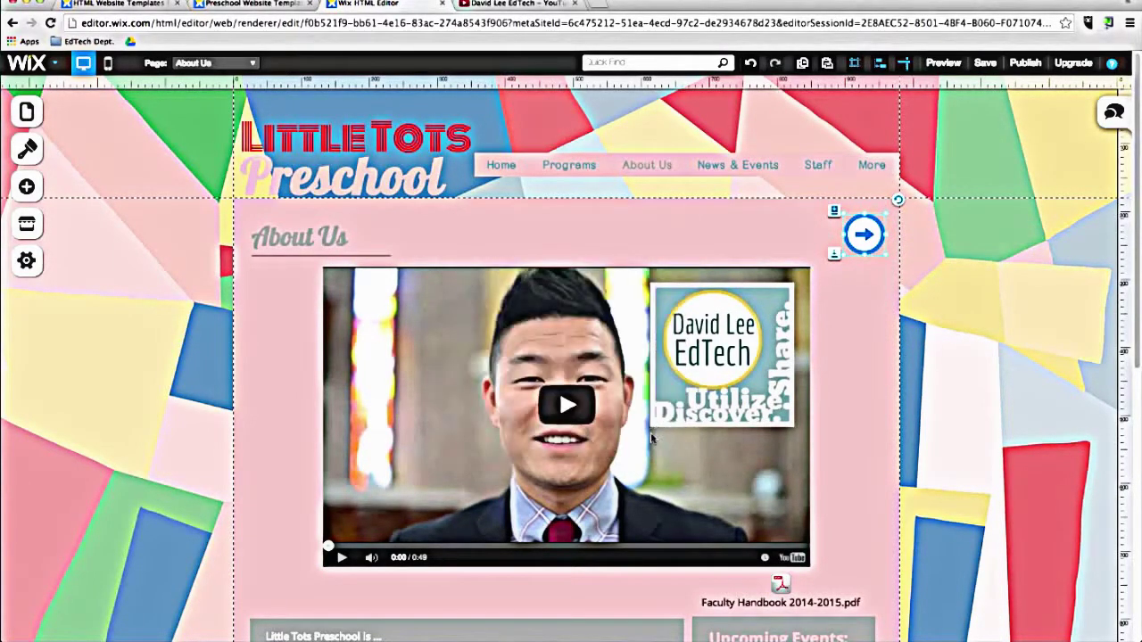
Preview the site to test the arrow button's link, then return to the editor.
click(943, 63)
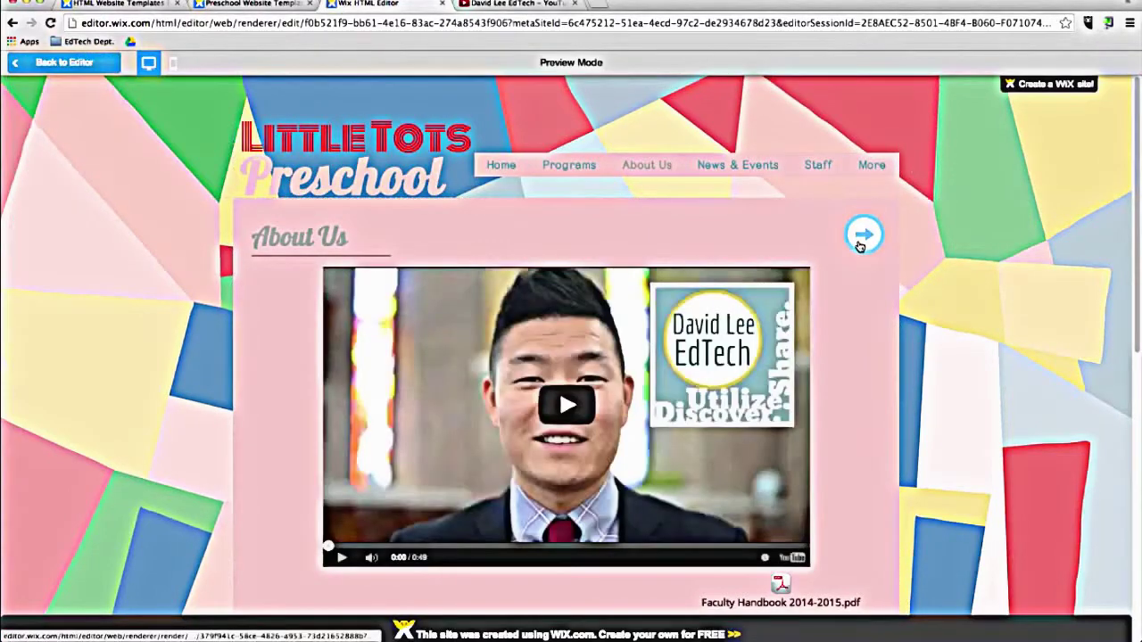
click(859, 242)
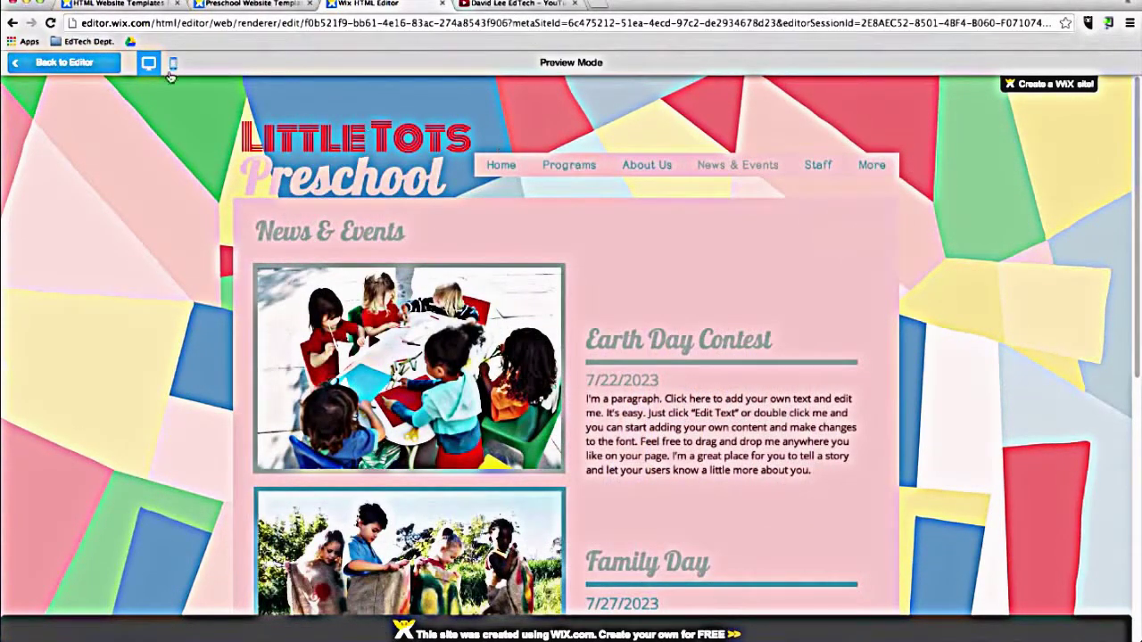
click(80, 63)
click(27, 111)
Create a blank Blog page and move it above Contact in the page order.
click(188, 460)
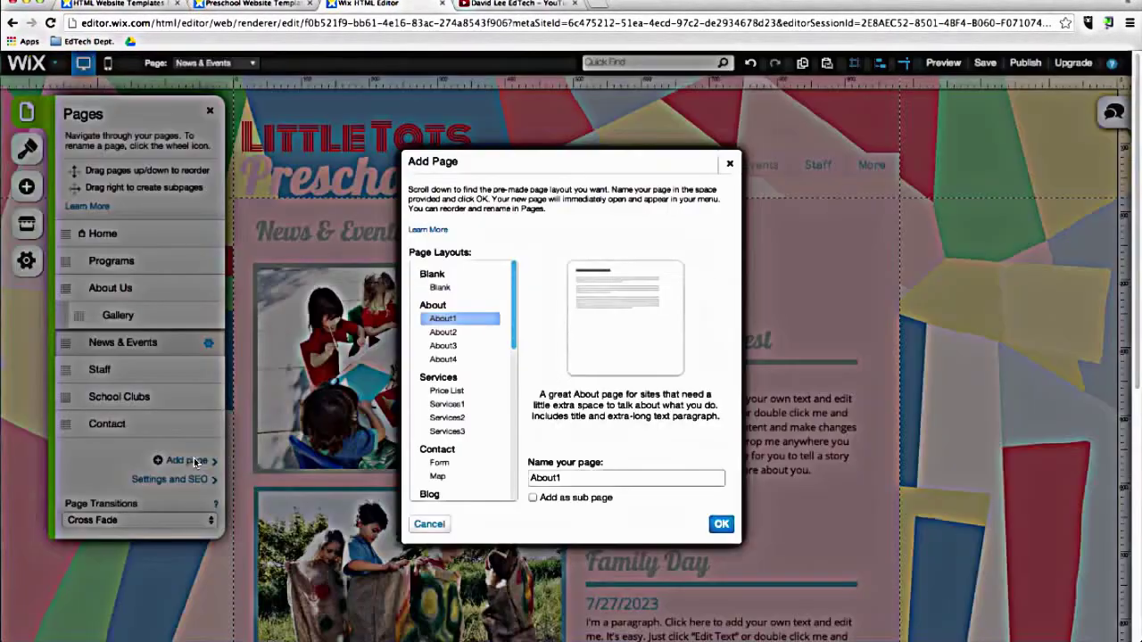
click(458, 287)
click(719, 526)
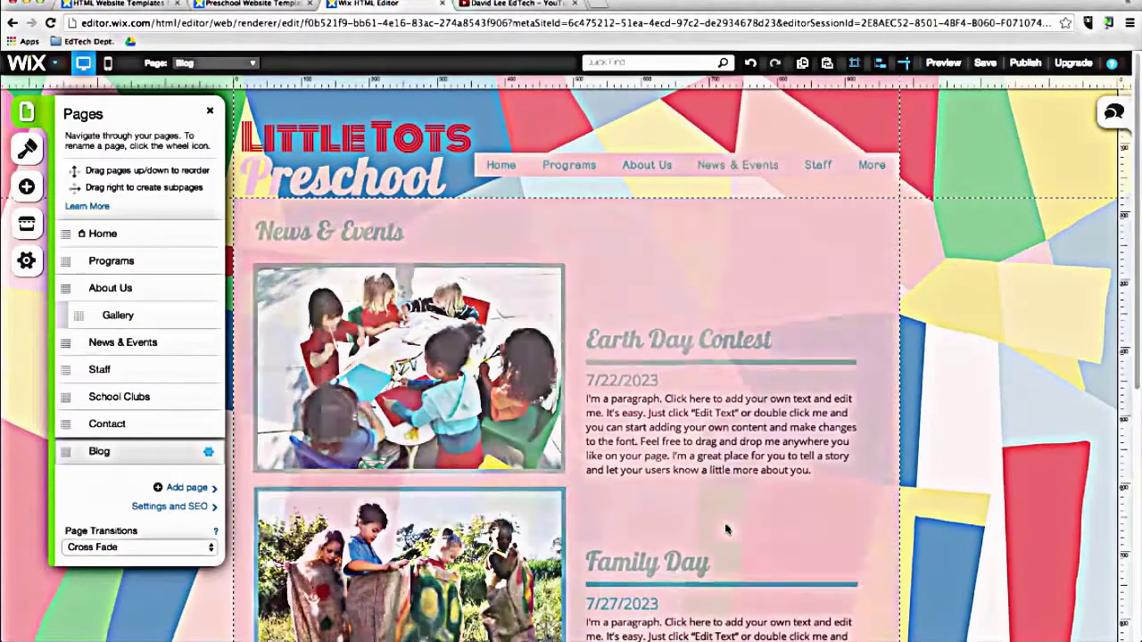
drag(116, 451, 116, 425)
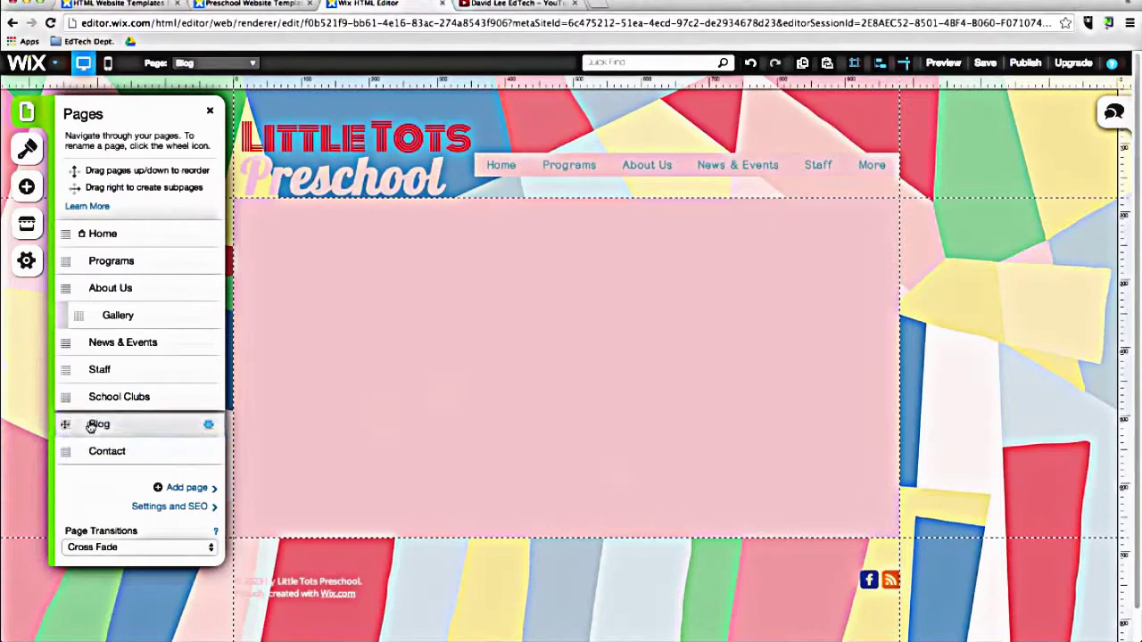
Add a blog to the Blog page and select its post feed.
click(27, 187)
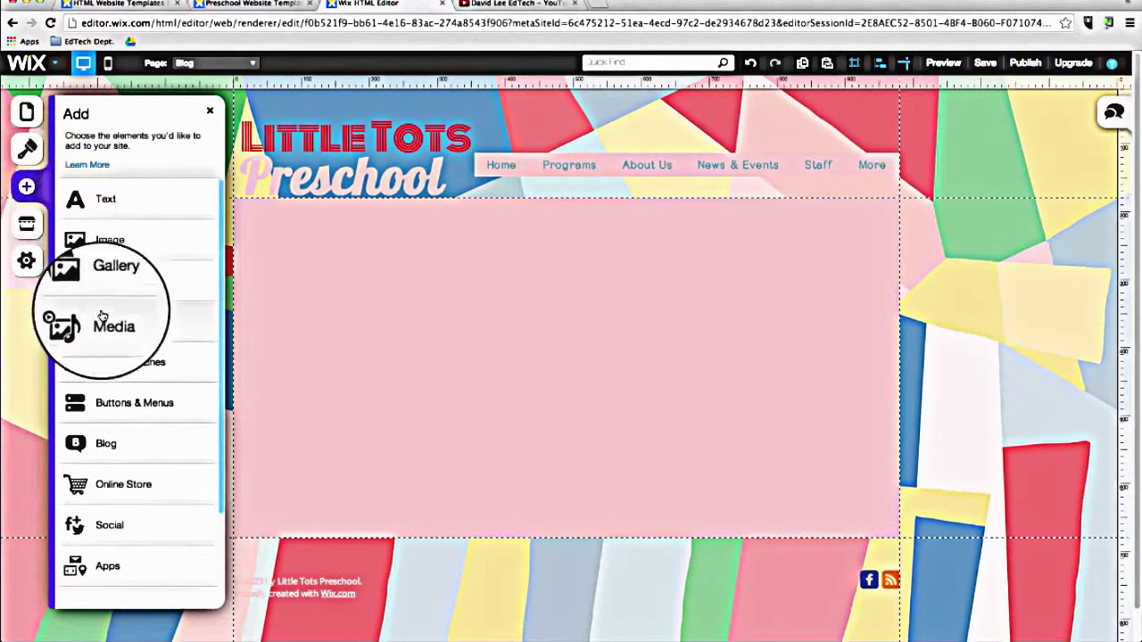
click(123, 439)
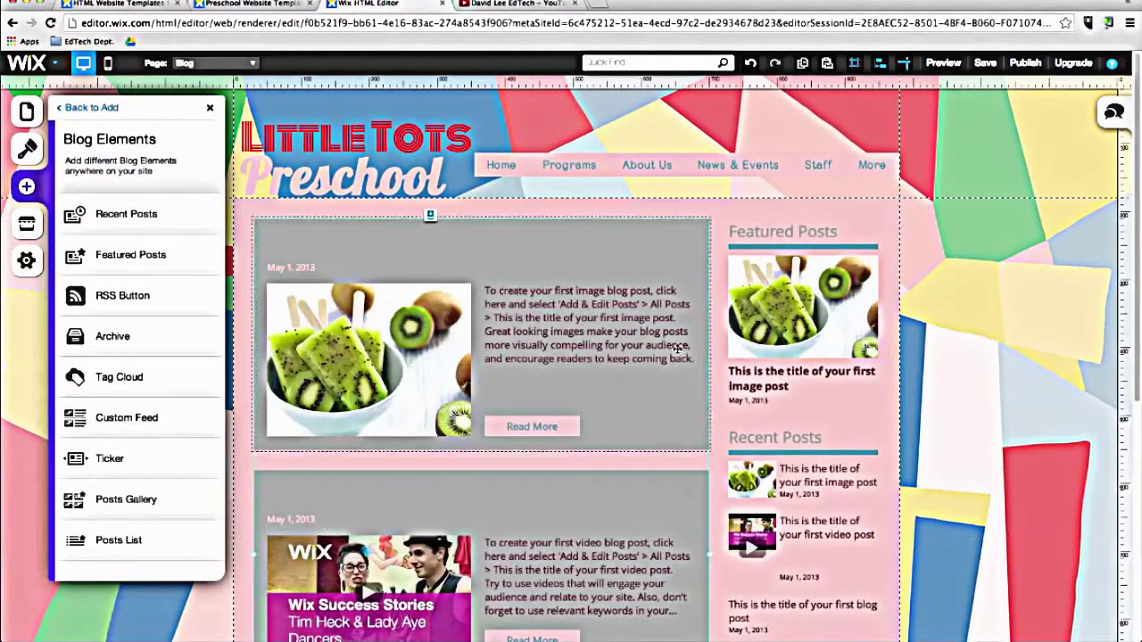
click(426, 243)
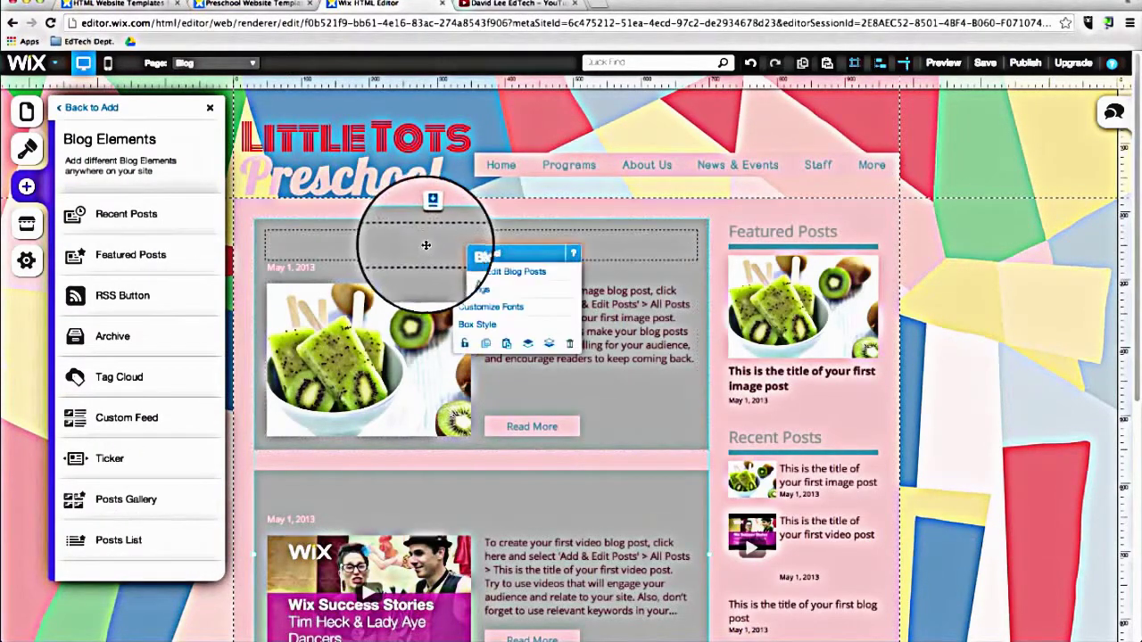
Swap the first image post's picture for the free Black Robot image found by searching 'children'.
click(488, 280)
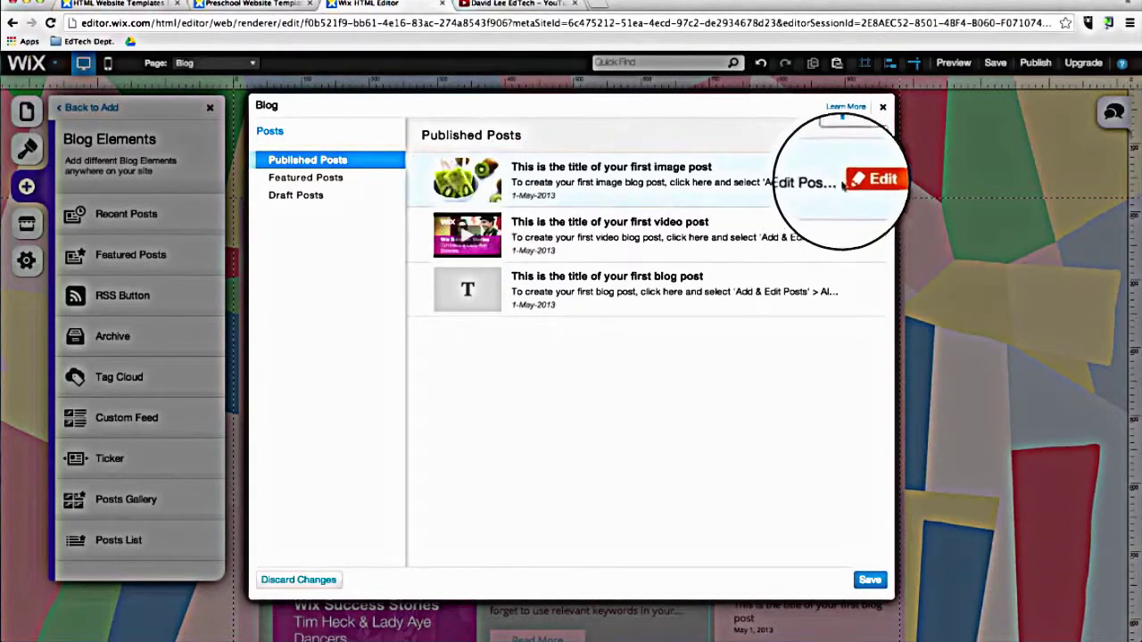
click(862, 182)
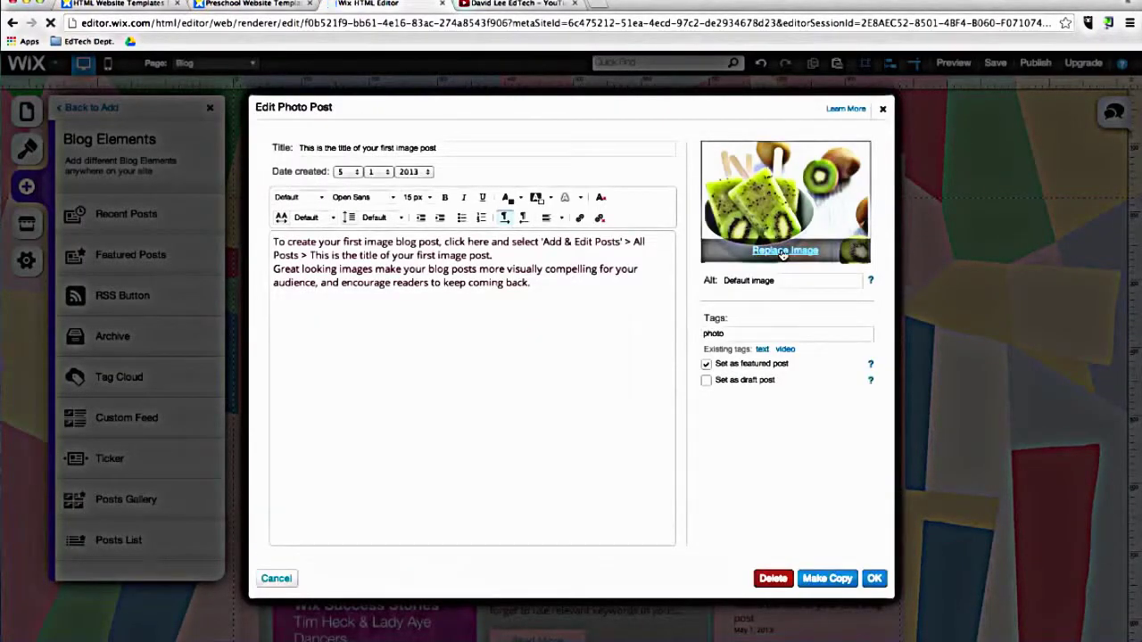
click(784, 252)
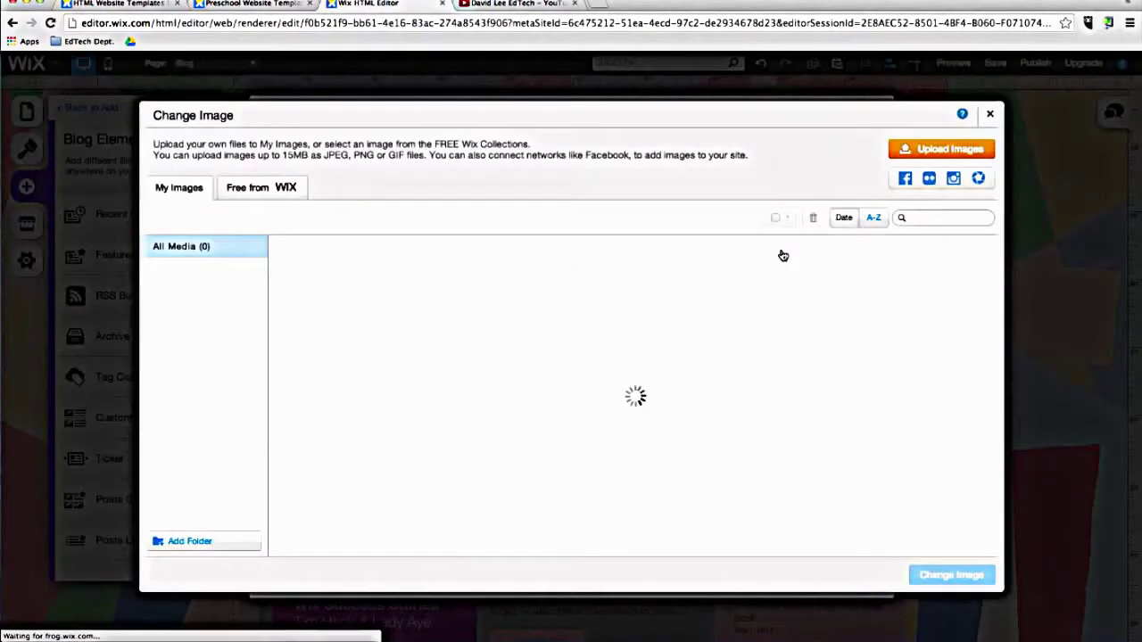
click(260, 188)
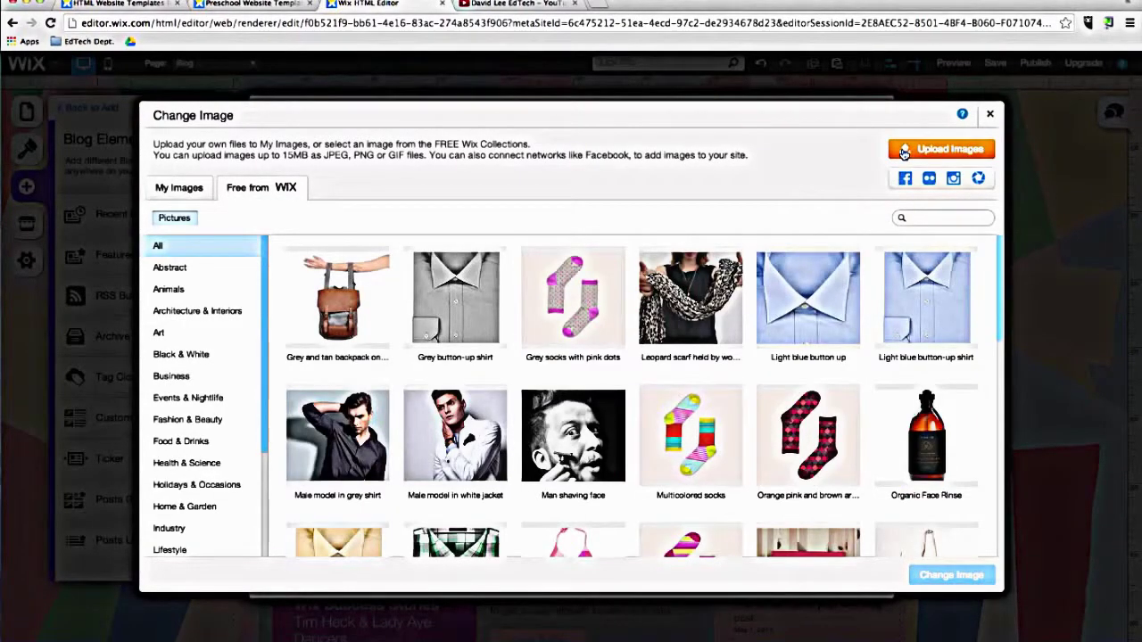
click(929, 219)
text(hildren)
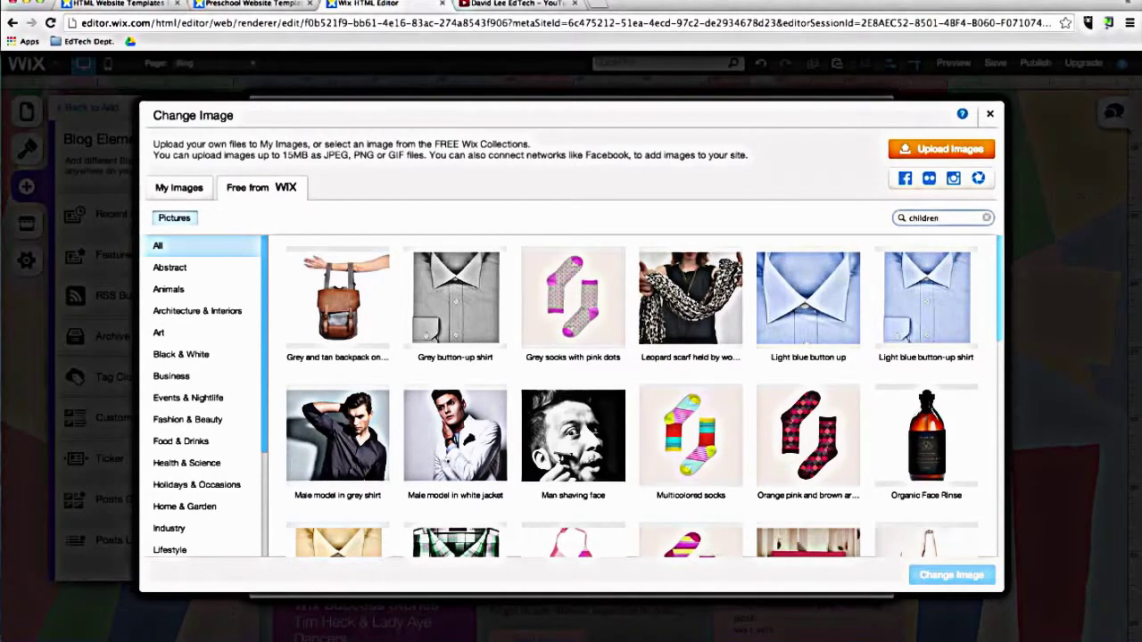
key(Return)
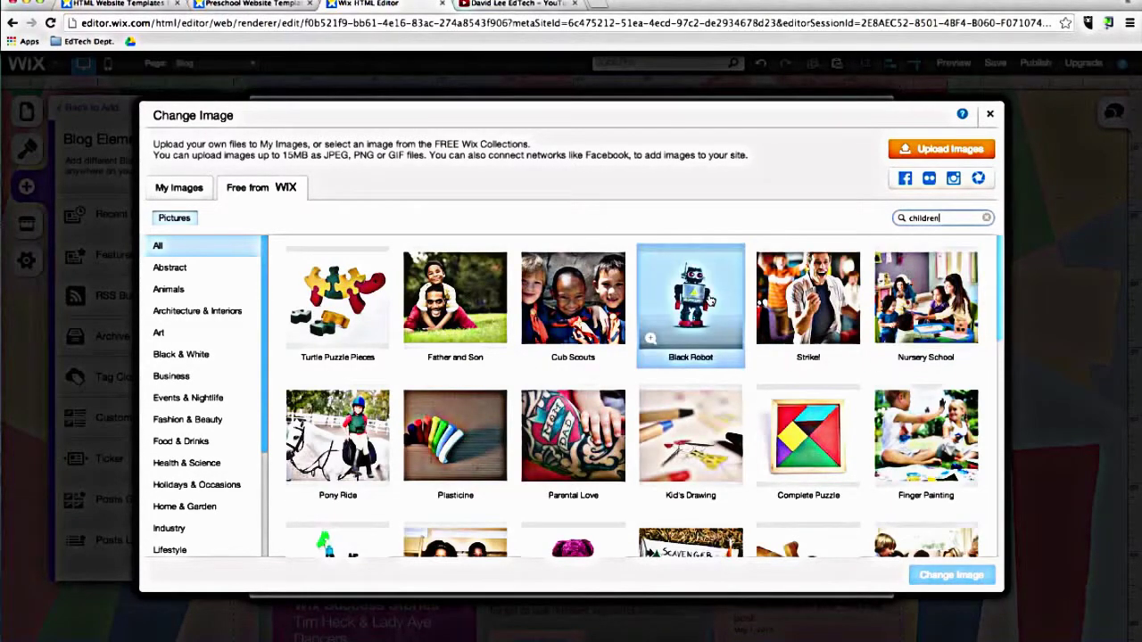
click(709, 347)
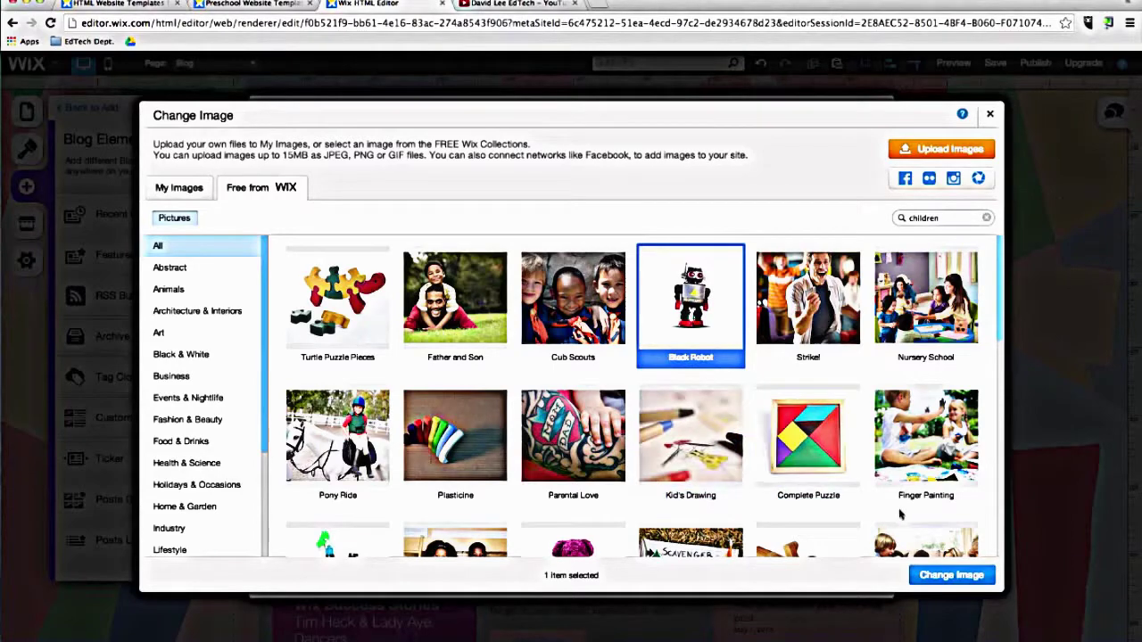
click(952, 575)
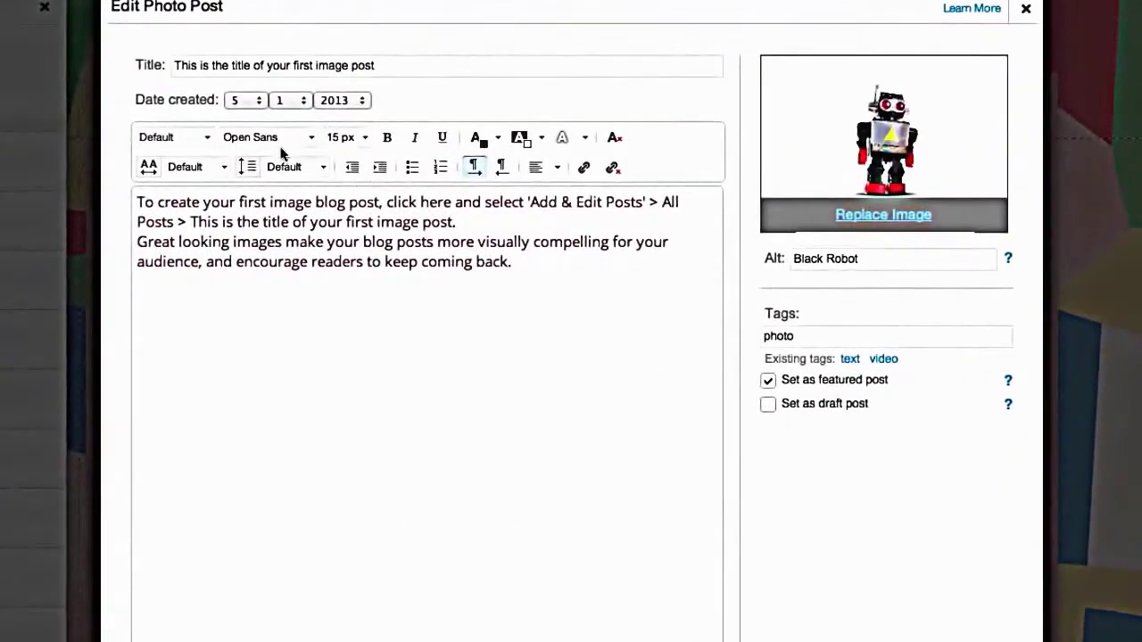
Retitle the post 'Robotics Club', replace its body with the robotics club description, and save.
triple_click(315, 67)
text(Robotics Club)
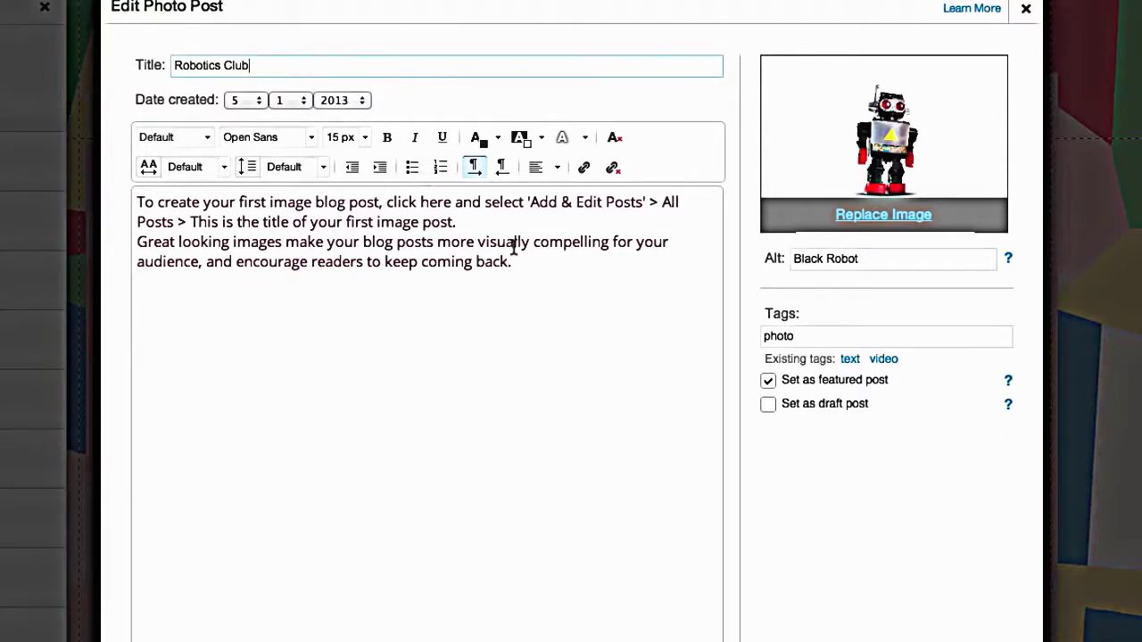
drag(514, 248, 229, 179)
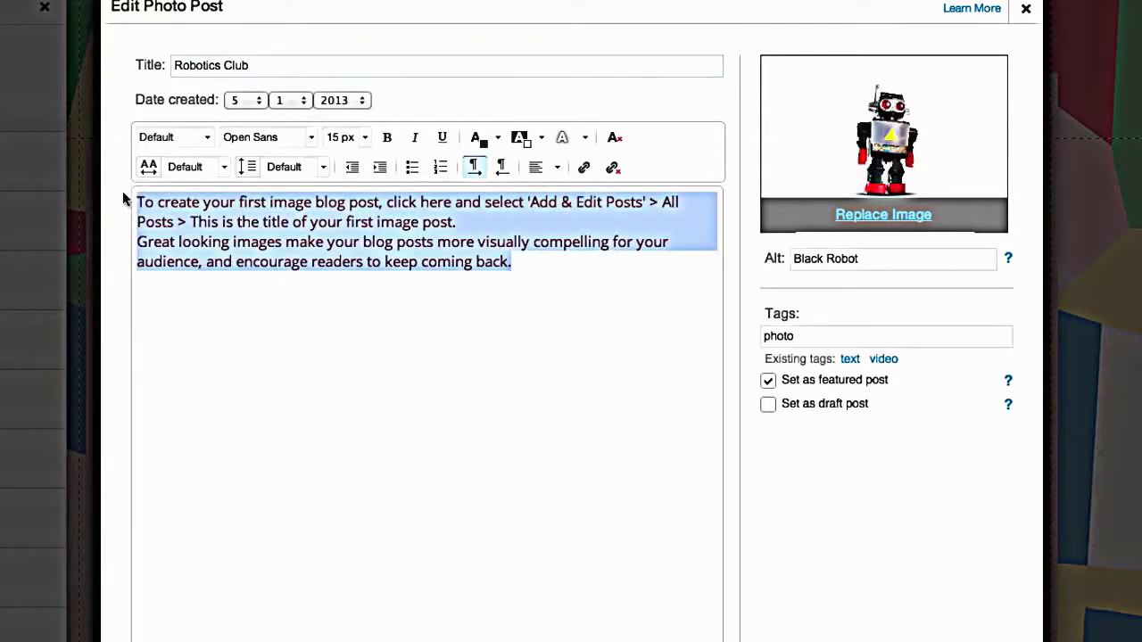
text(This week we will start our robot)
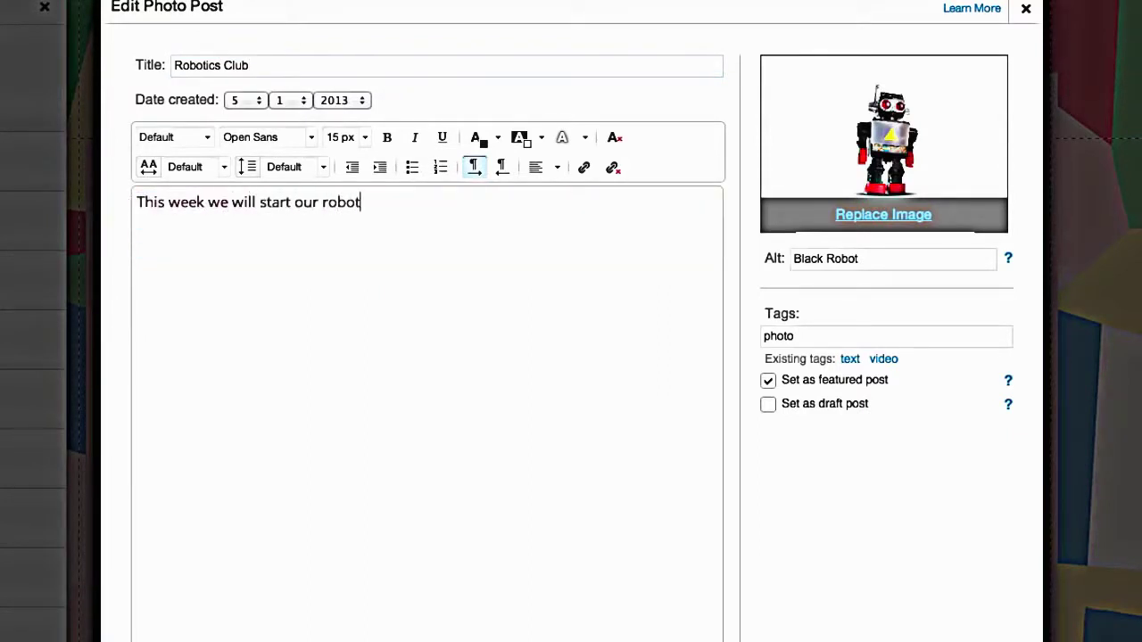
text(ics club. Students will learn about the design process and)
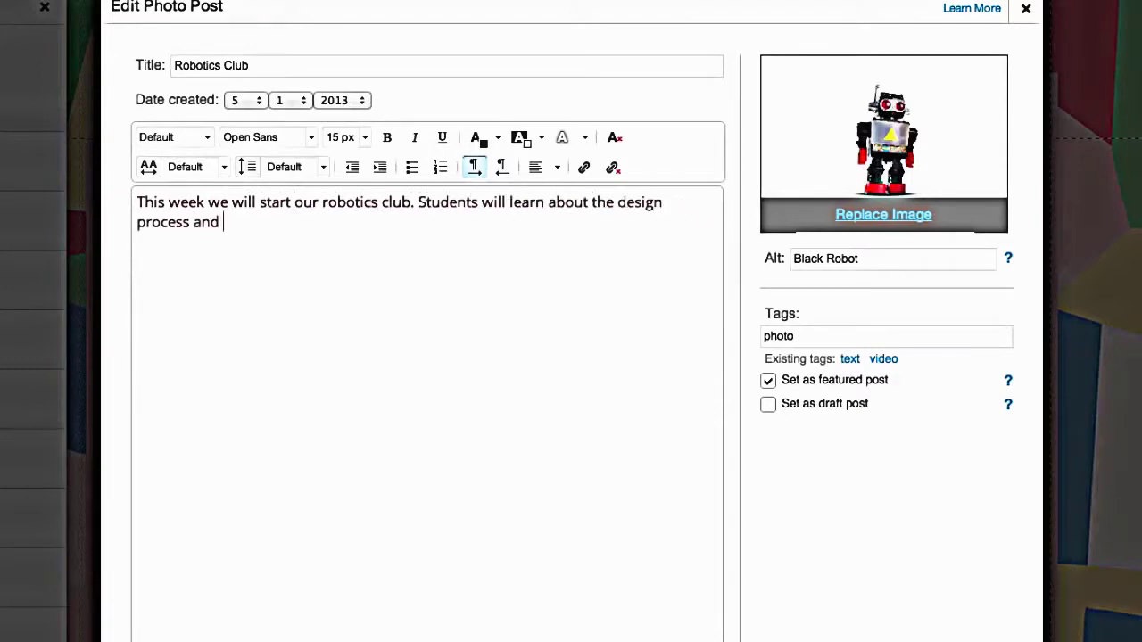
text( how to create a prototype for a specific problem.)
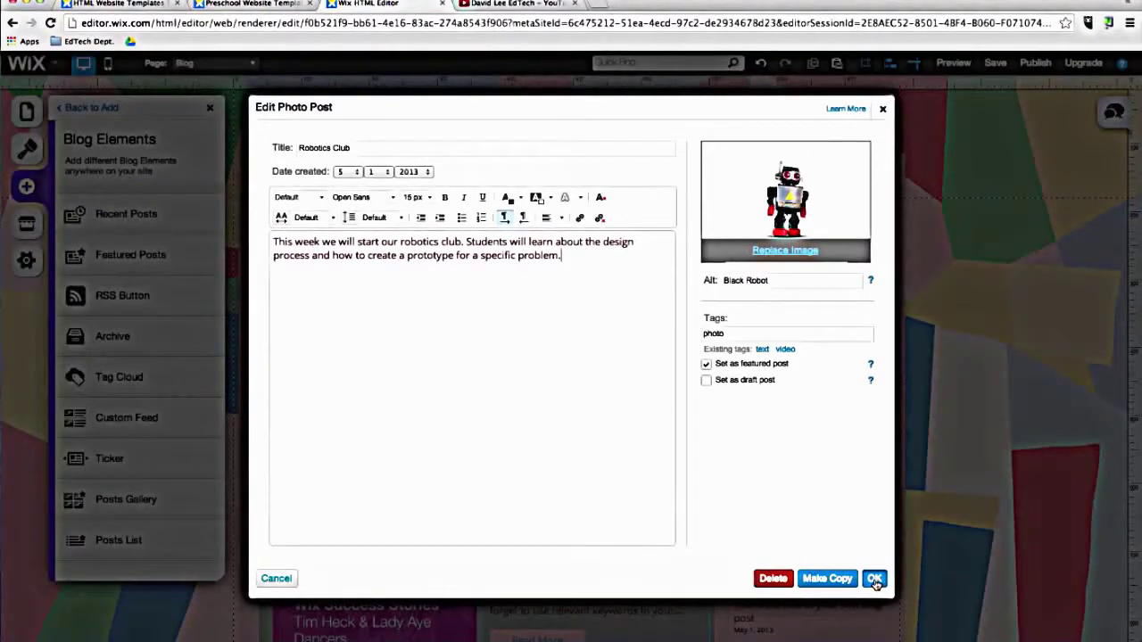
click(875, 579)
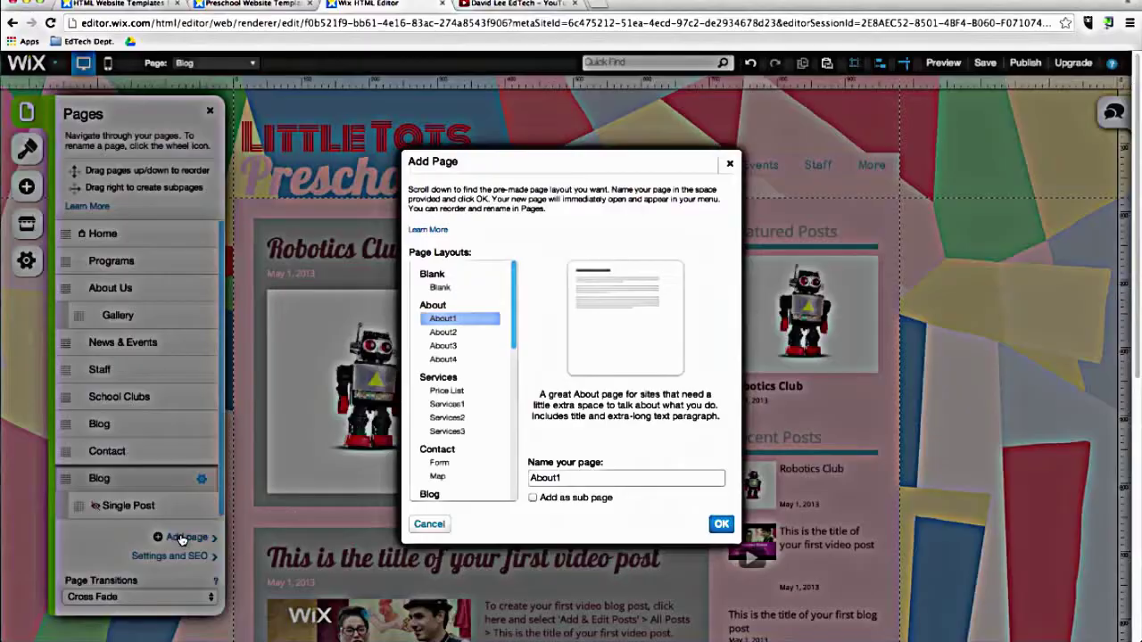
Create a new site page named Store.
scroll(473, 459, down, 5)
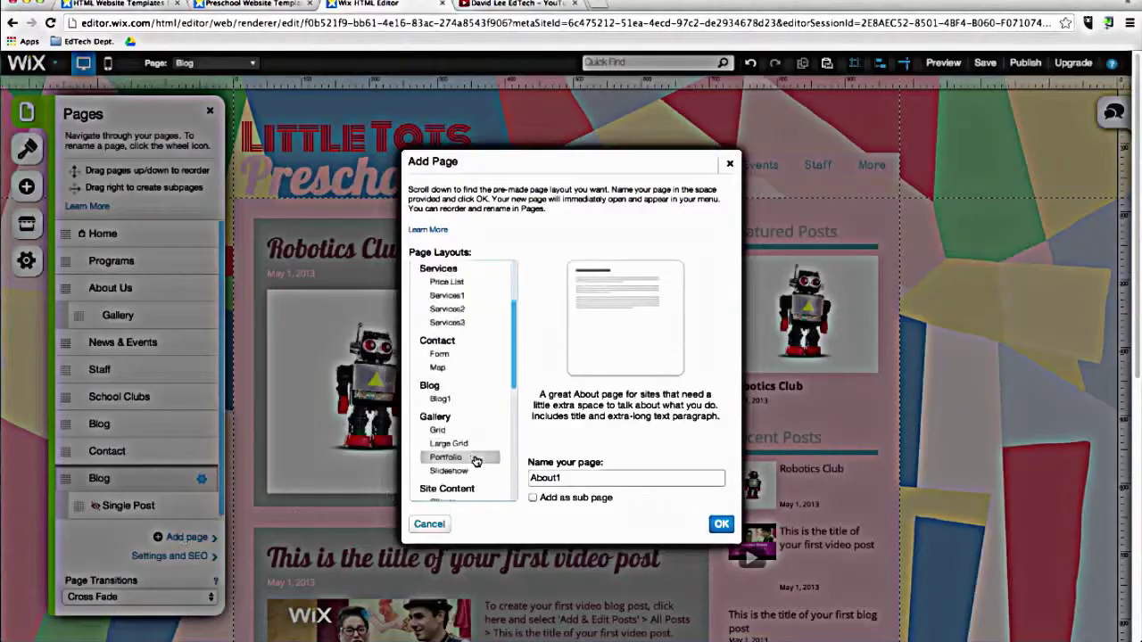
scroll(473, 437, down, 5)
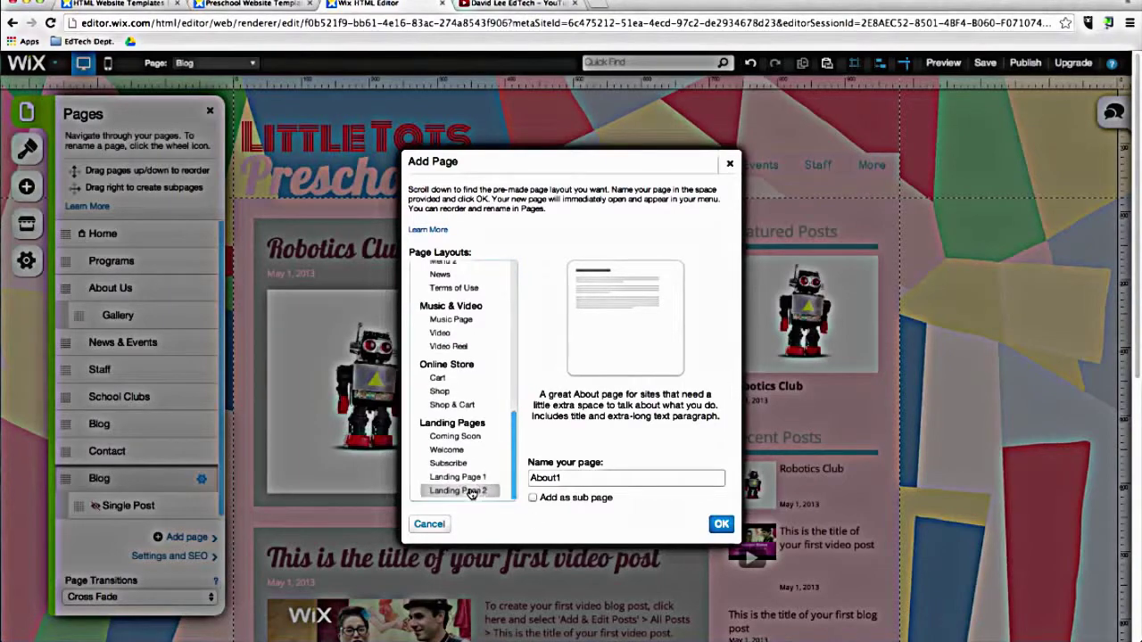
text(Store)
click(723, 525)
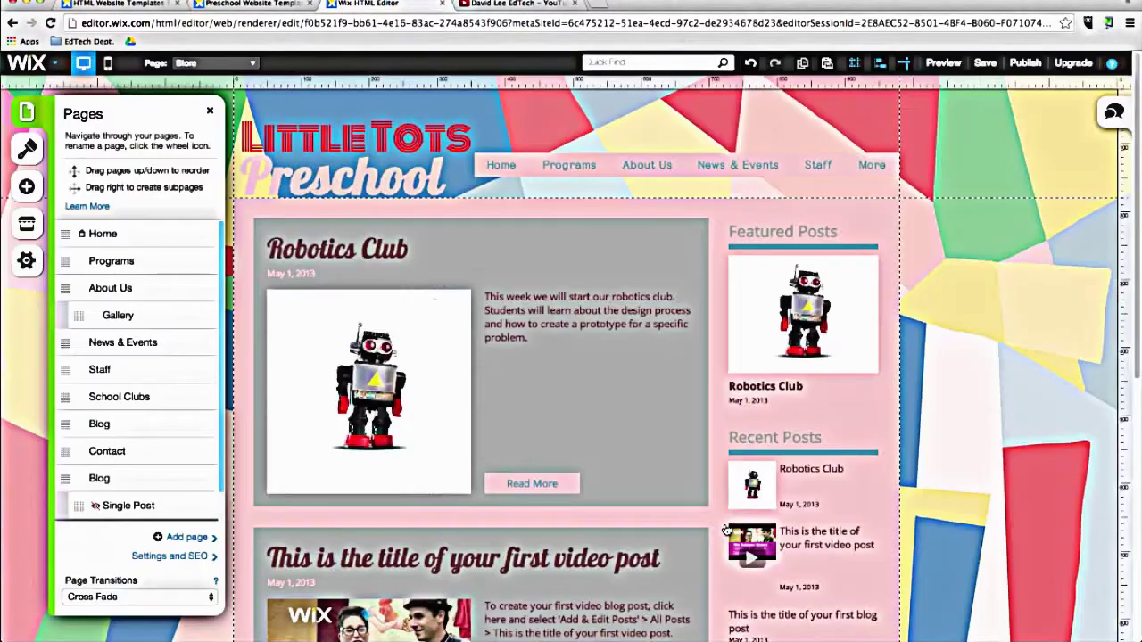
Drag an Online Store Product Gallery of sample products onto the Store page.
click(27, 189)
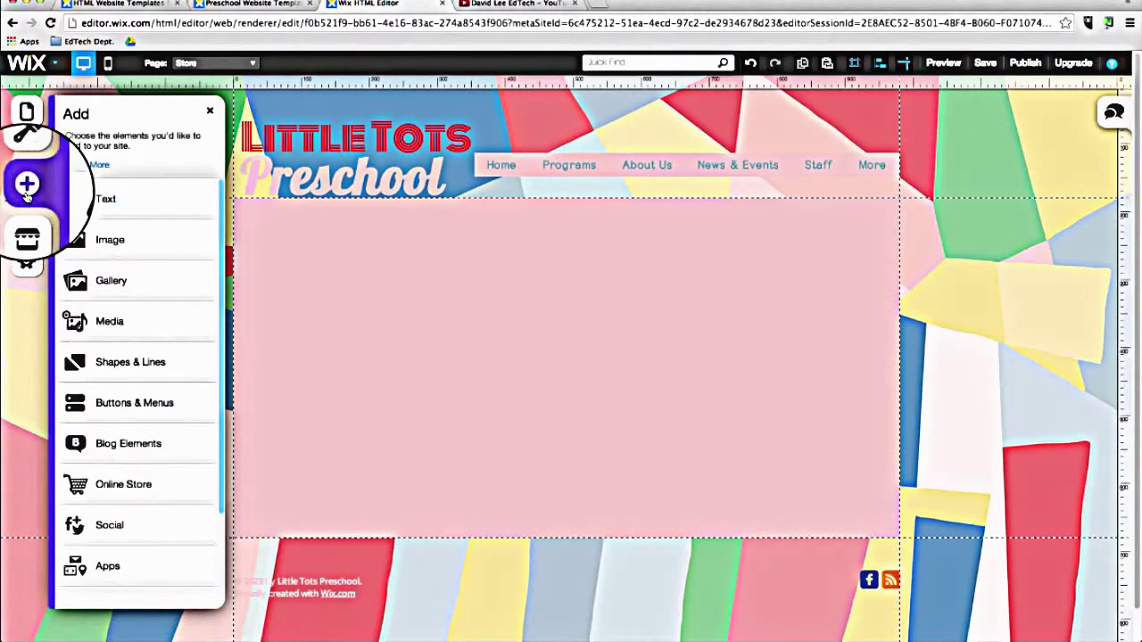
click(129, 486)
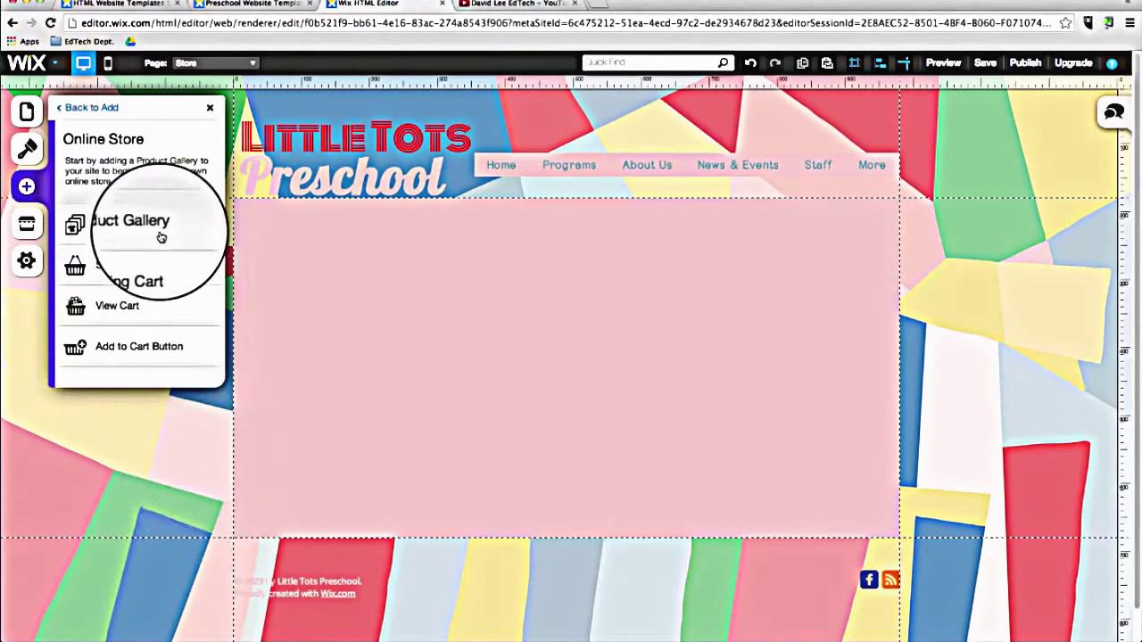
drag(161, 236, 464, 300)
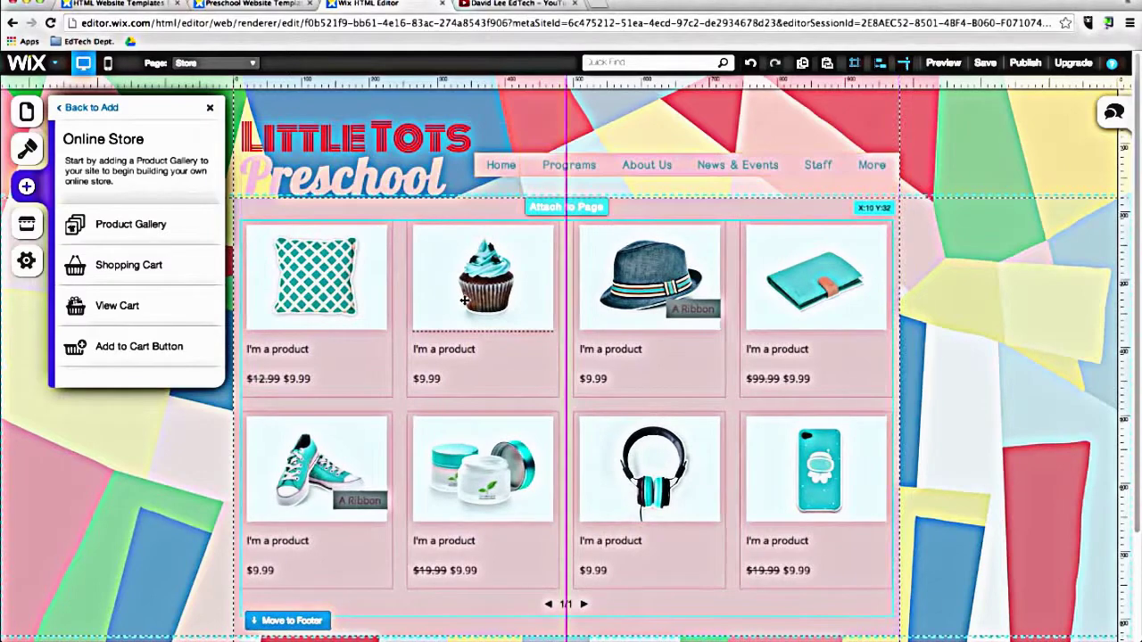
click(535, 373)
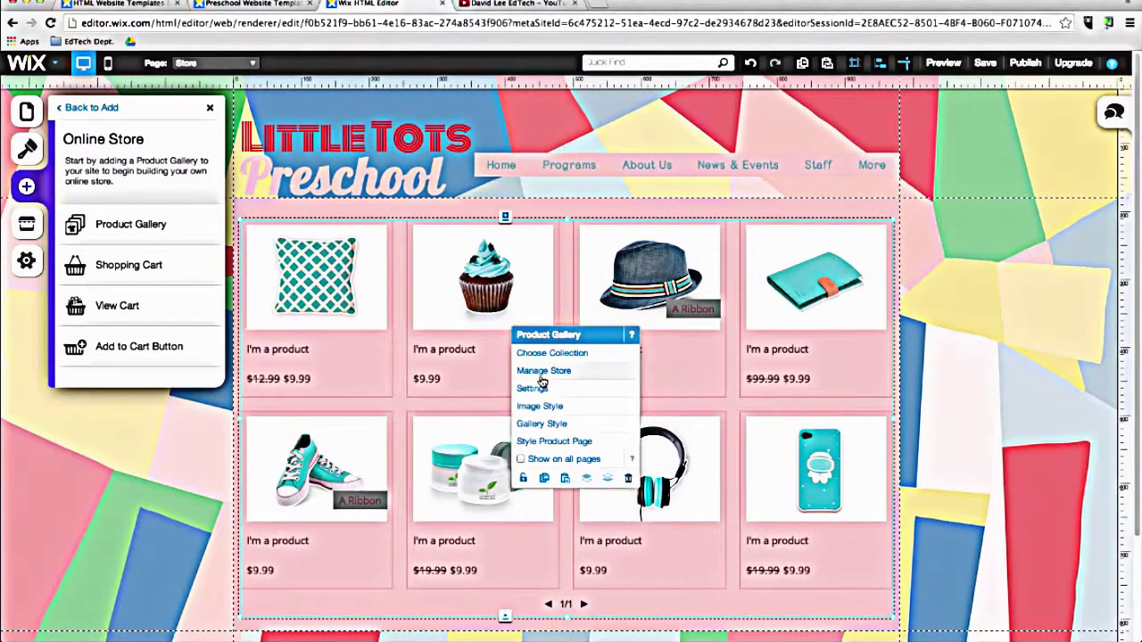
click(542, 372)
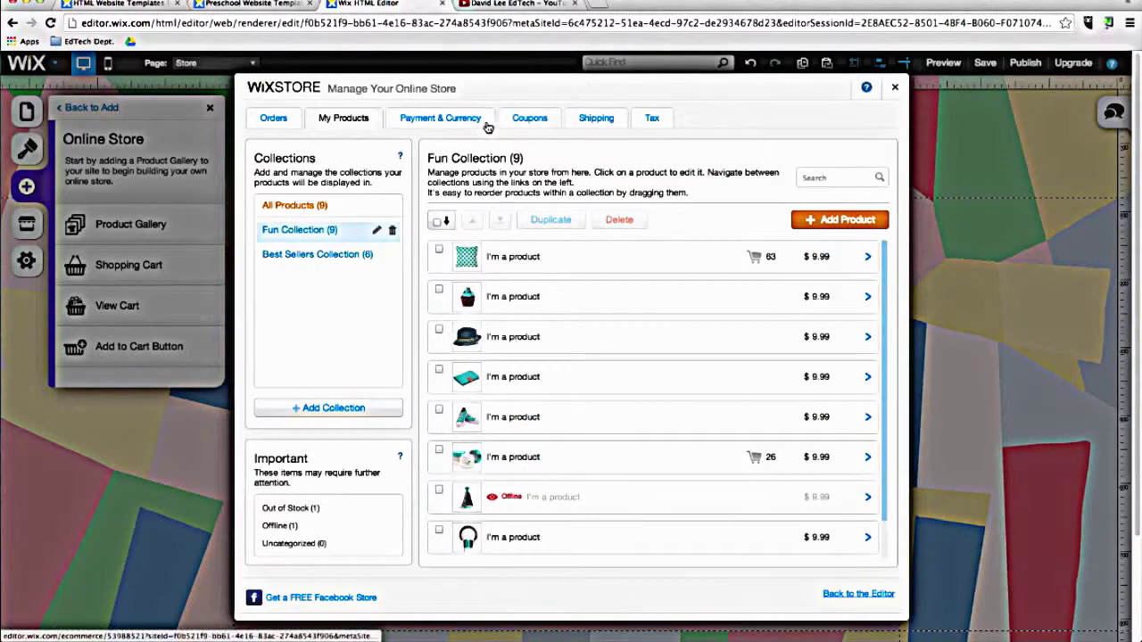
click(273, 119)
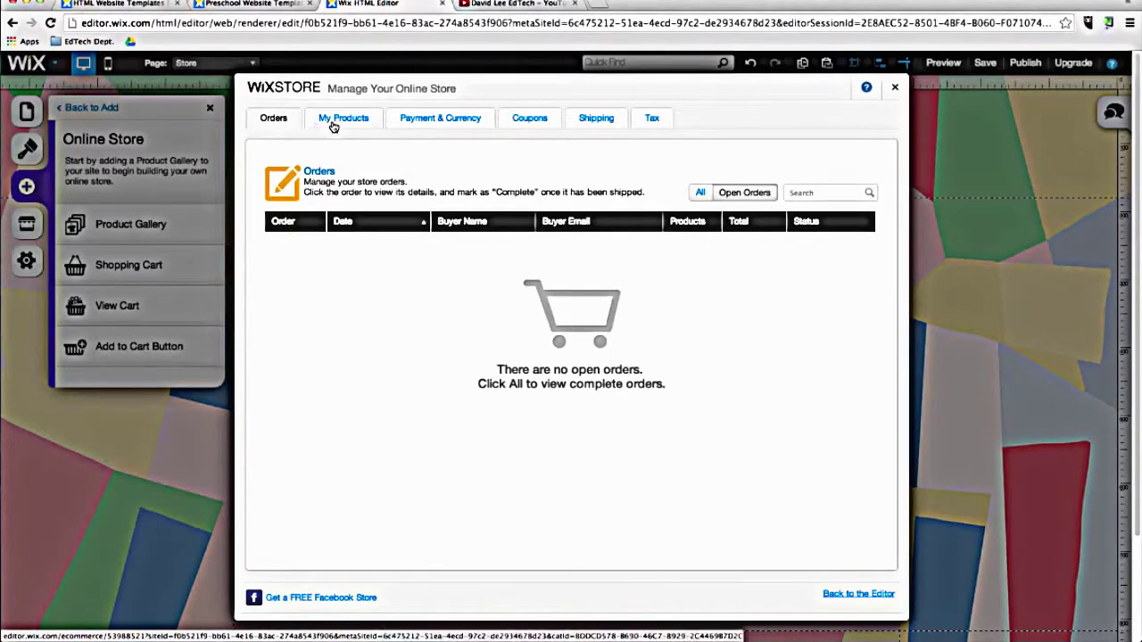
click(432, 120)
click(528, 124)
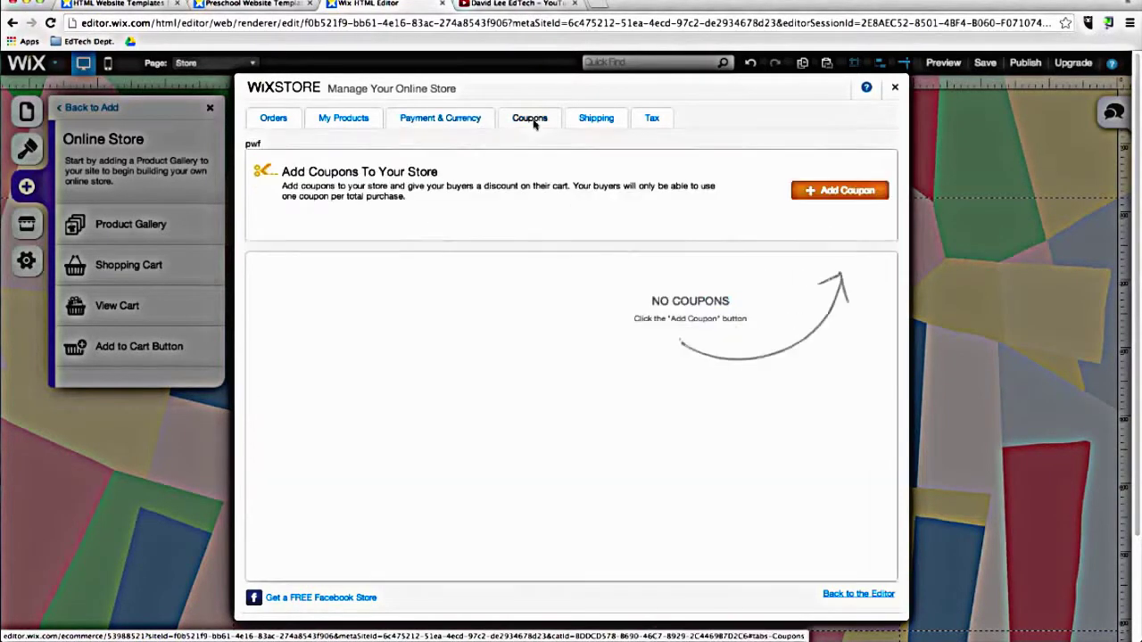
click(589, 123)
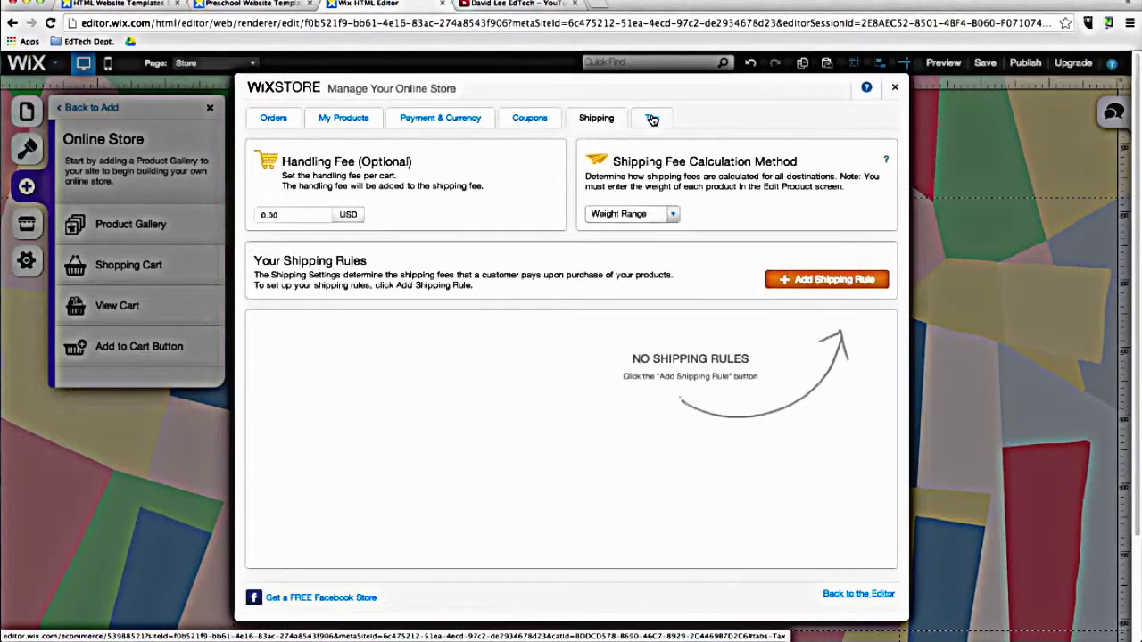
click(652, 119)
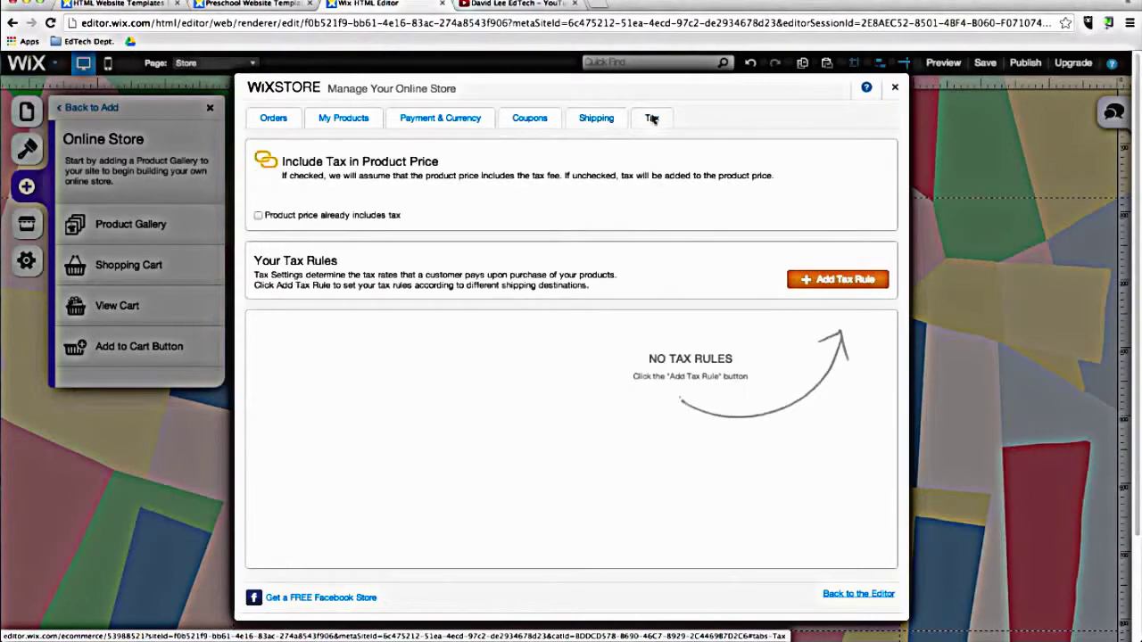
click(346, 120)
click(868, 262)
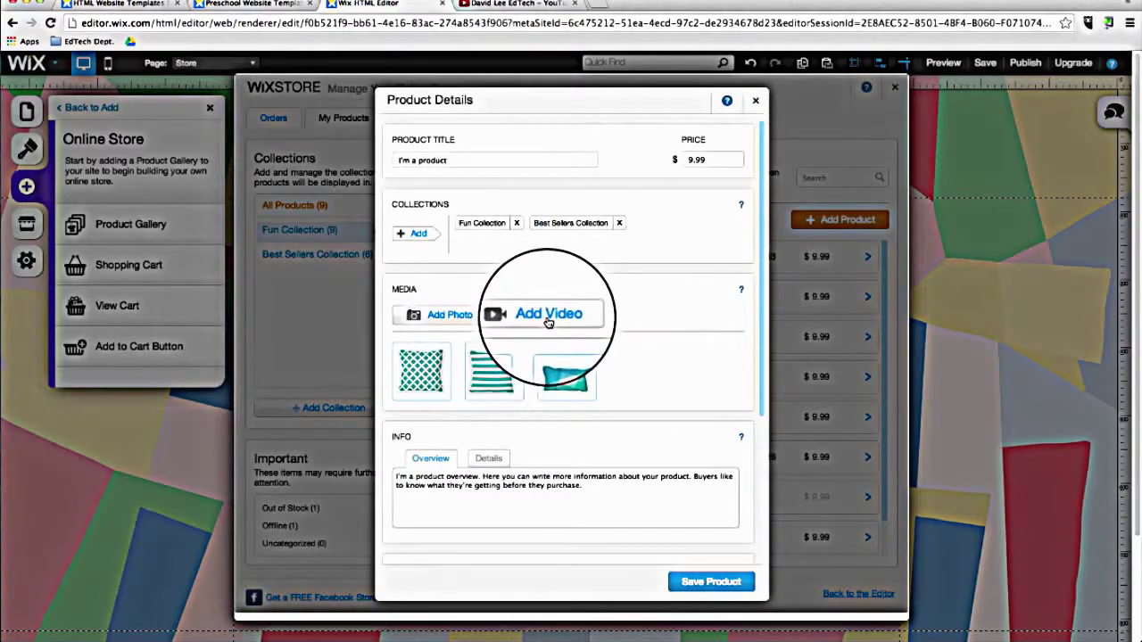
click(755, 100)
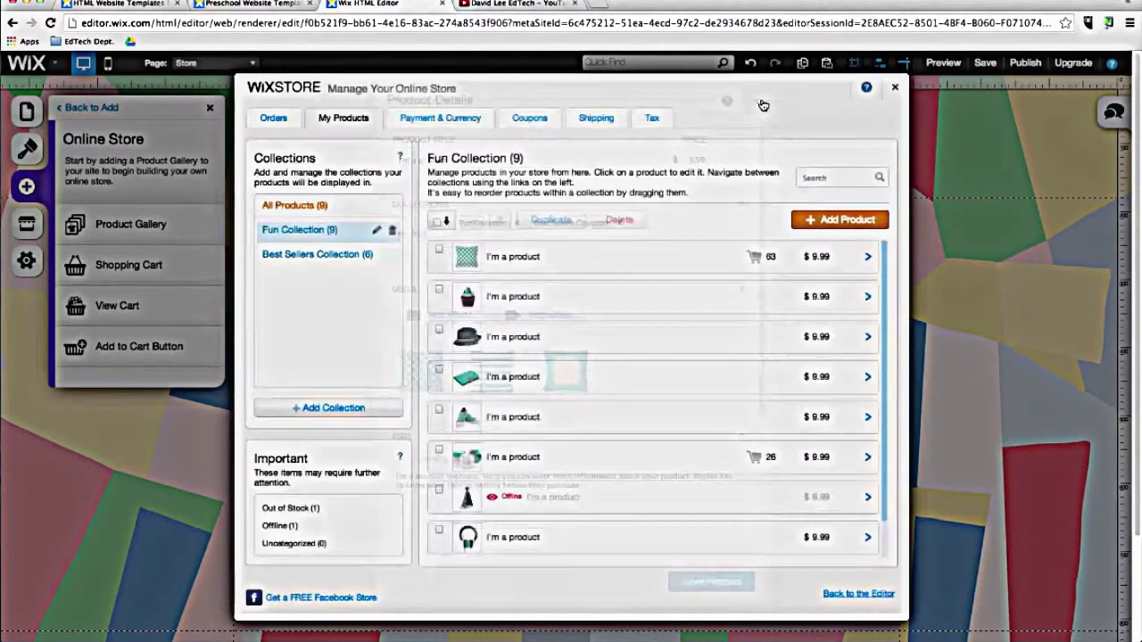
Return to the Home page and nudge the navigation menu lower in the header.
click(896, 90)
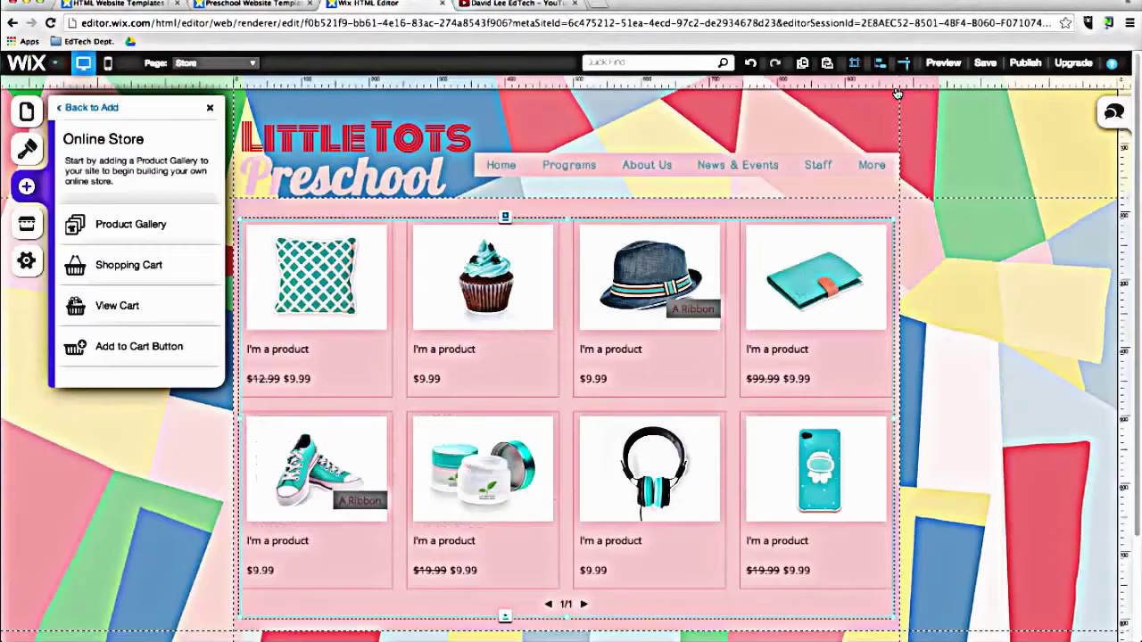
click(214, 63)
click(192, 88)
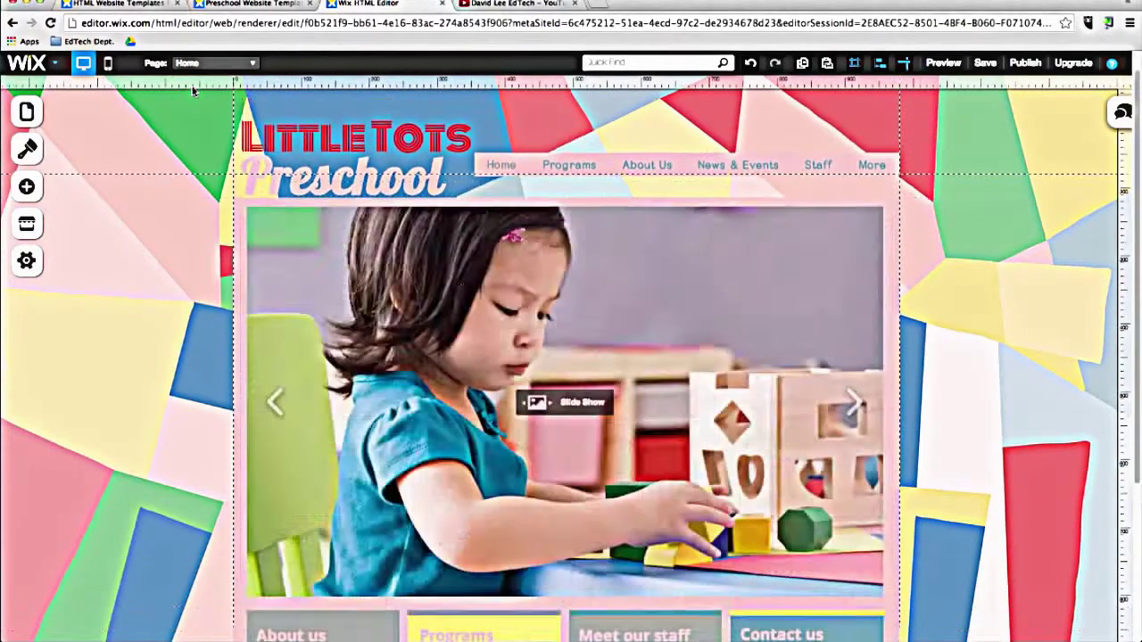
drag(634, 160, 634, 182)
Place a Facebook, Twitter and Google+ social bar in the header above the menu.
click(26, 187)
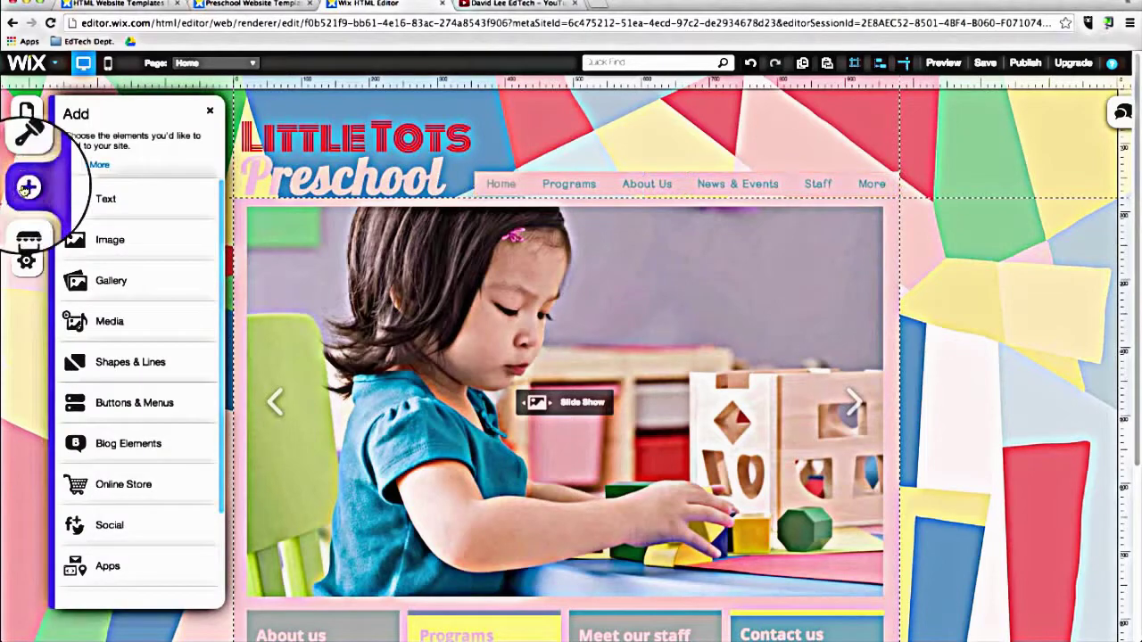
click(137, 530)
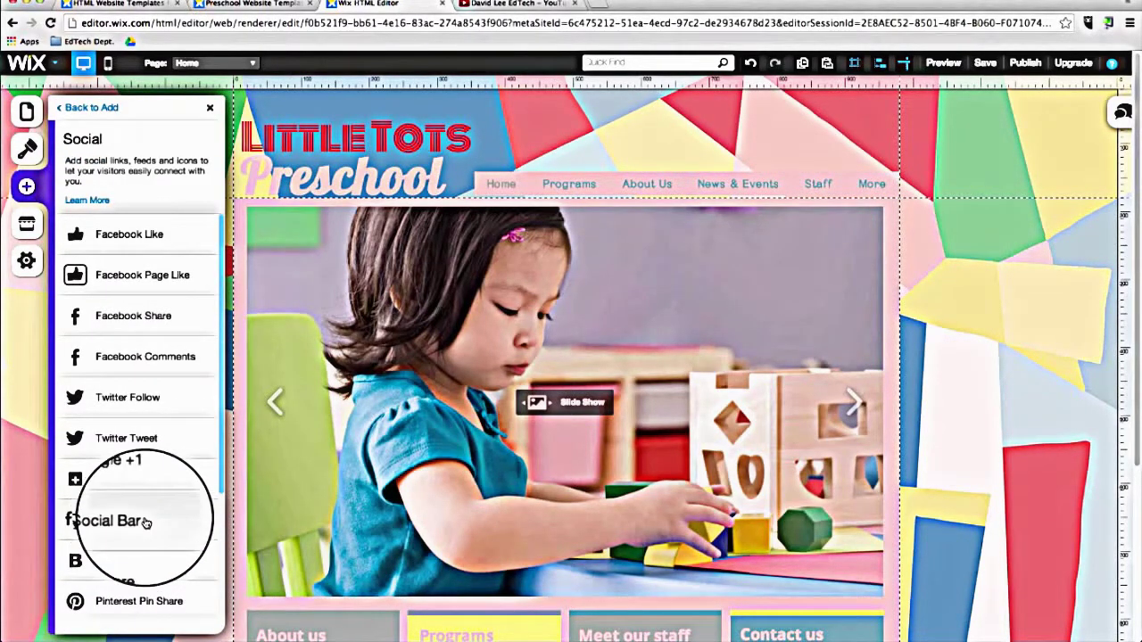
click(141, 519)
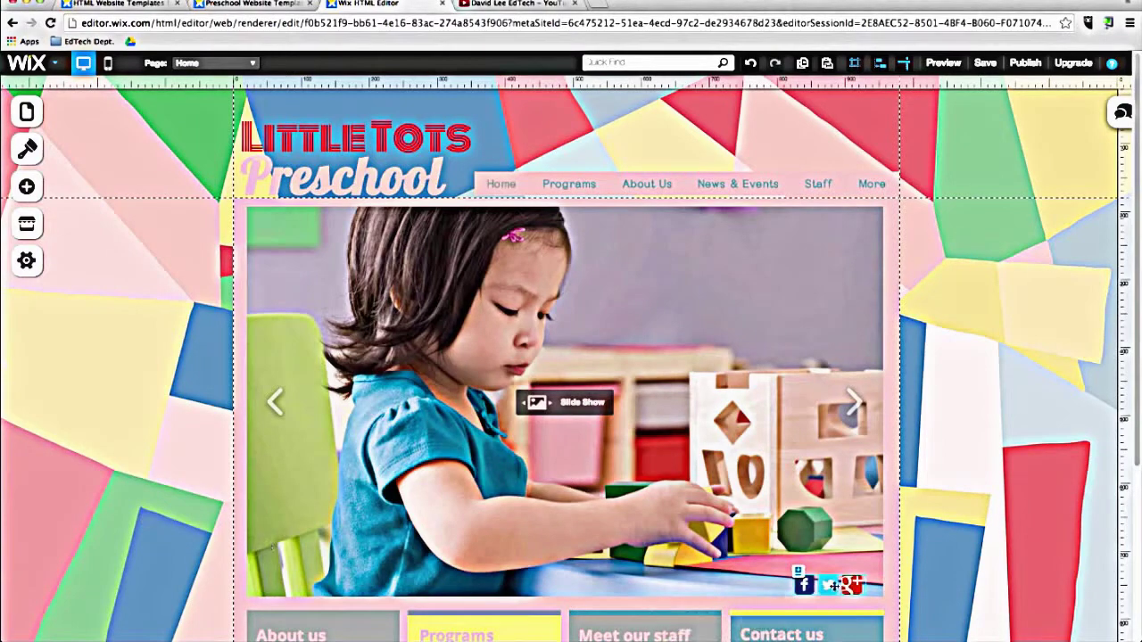
drag(828, 585, 859, 157)
Link the Facebook, Twitter and Google+ icons to their profile web addresses, then preview.
click(926, 183)
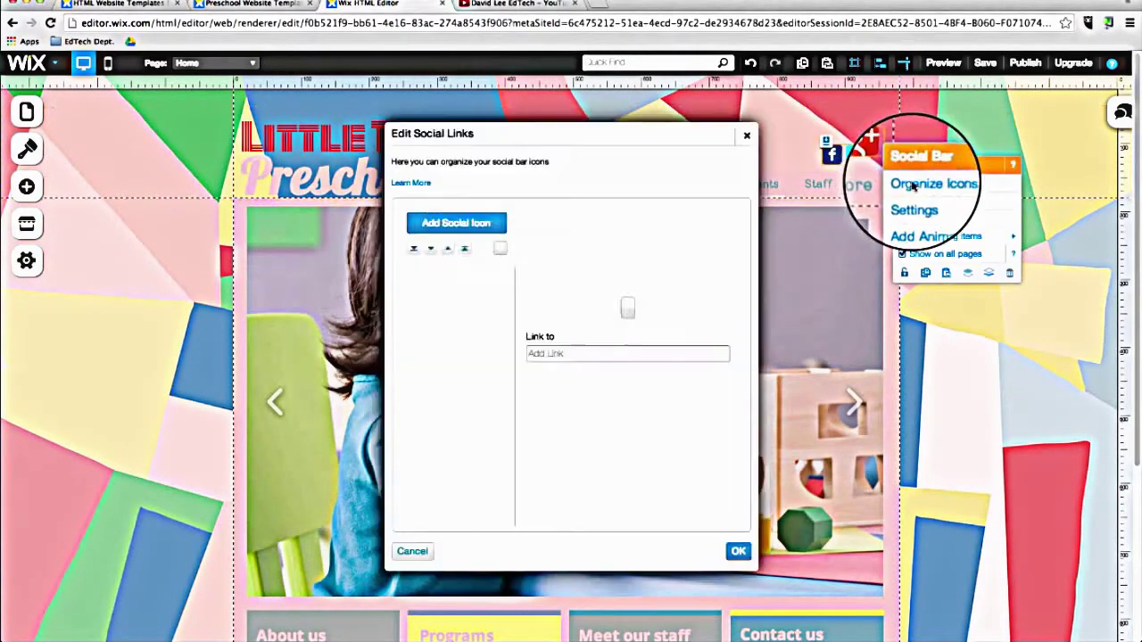
click(659, 355)
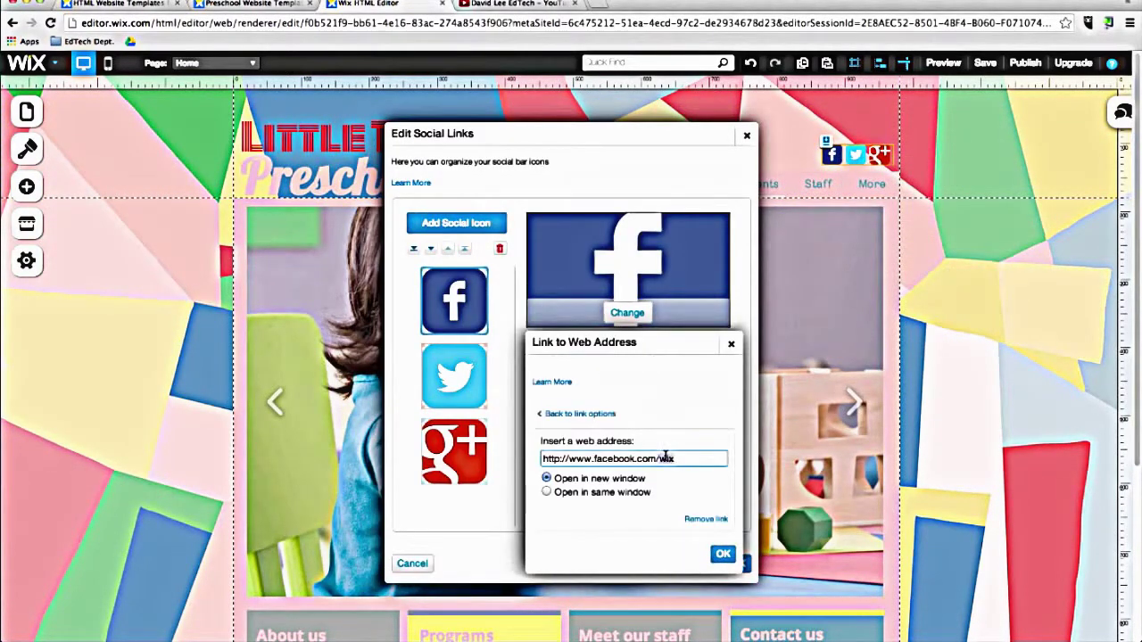
click(723, 554)
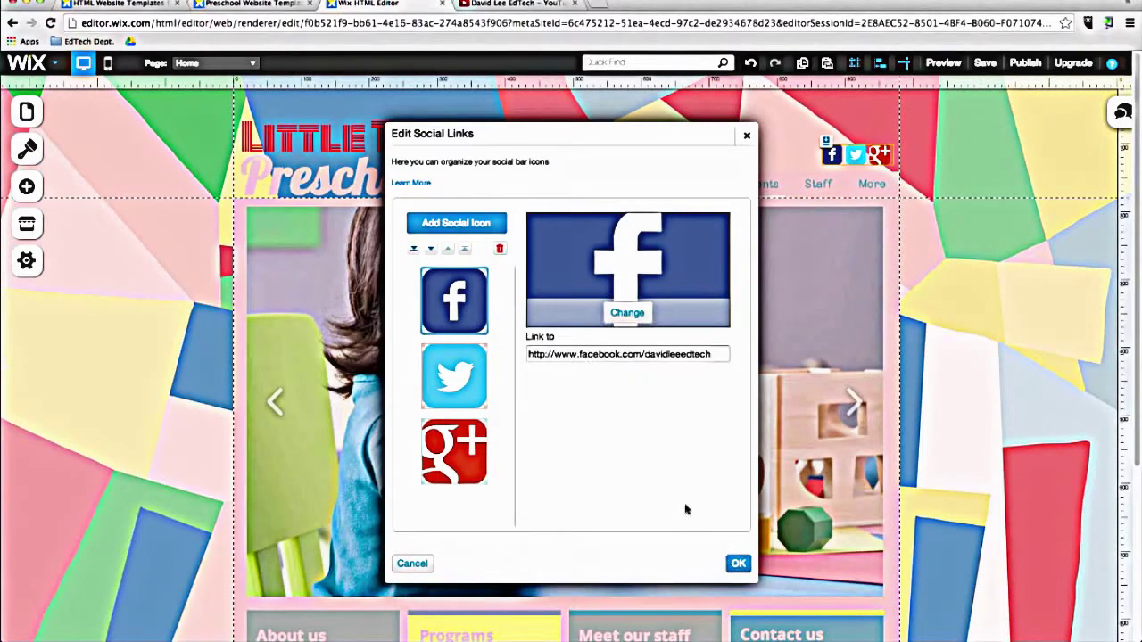
click(454, 376)
click(639, 354)
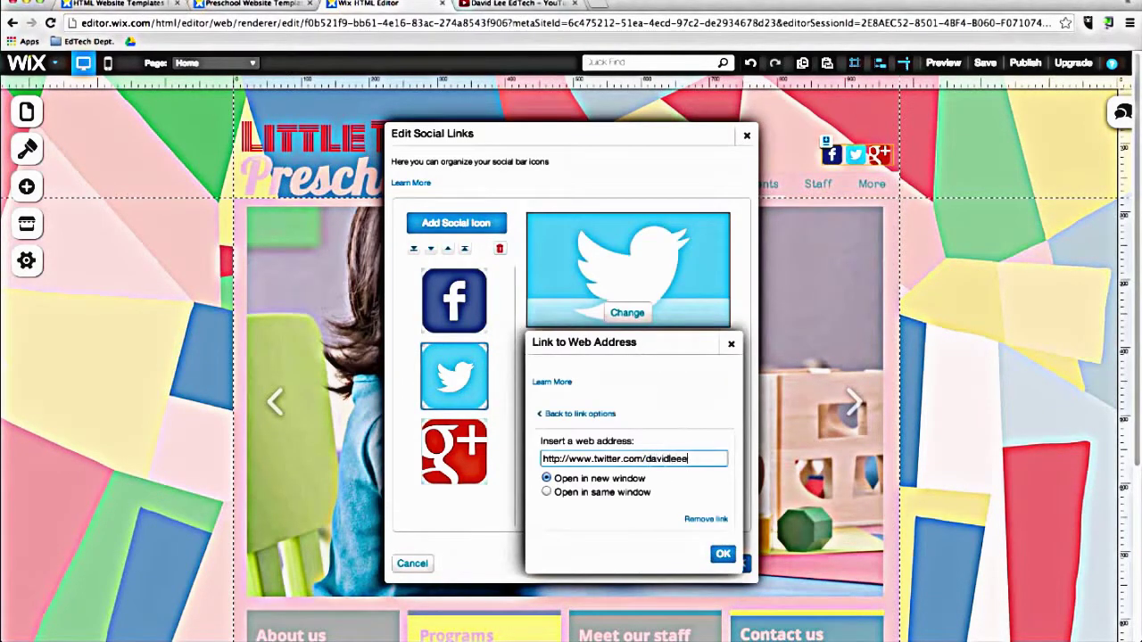
click(723, 554)
click(454, 452)
click(639, 354)
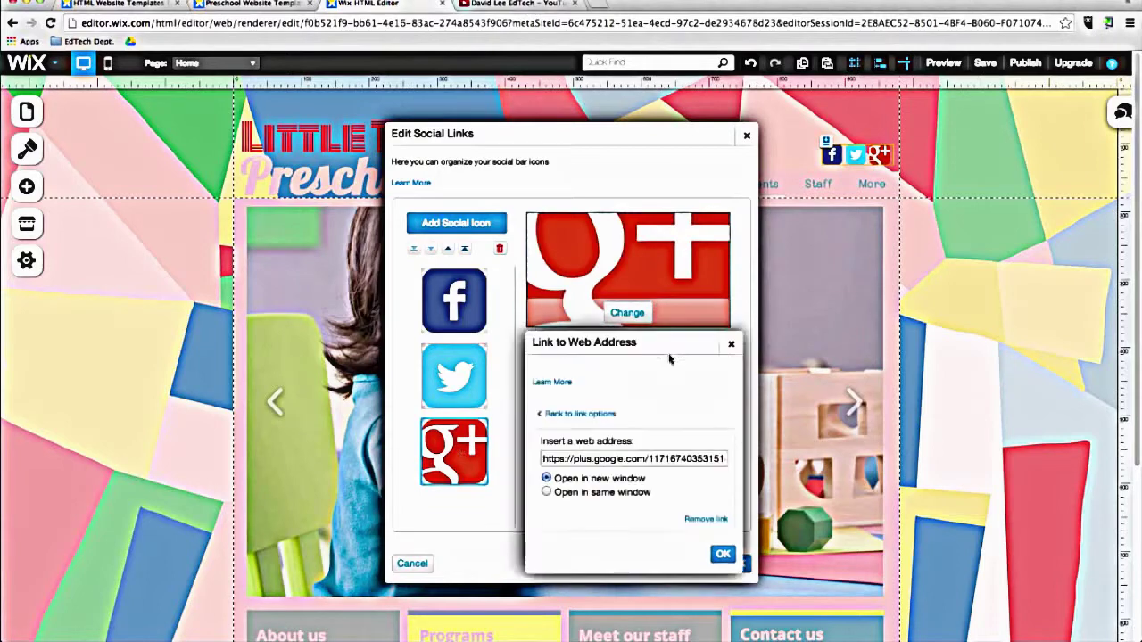
text(+/posts)
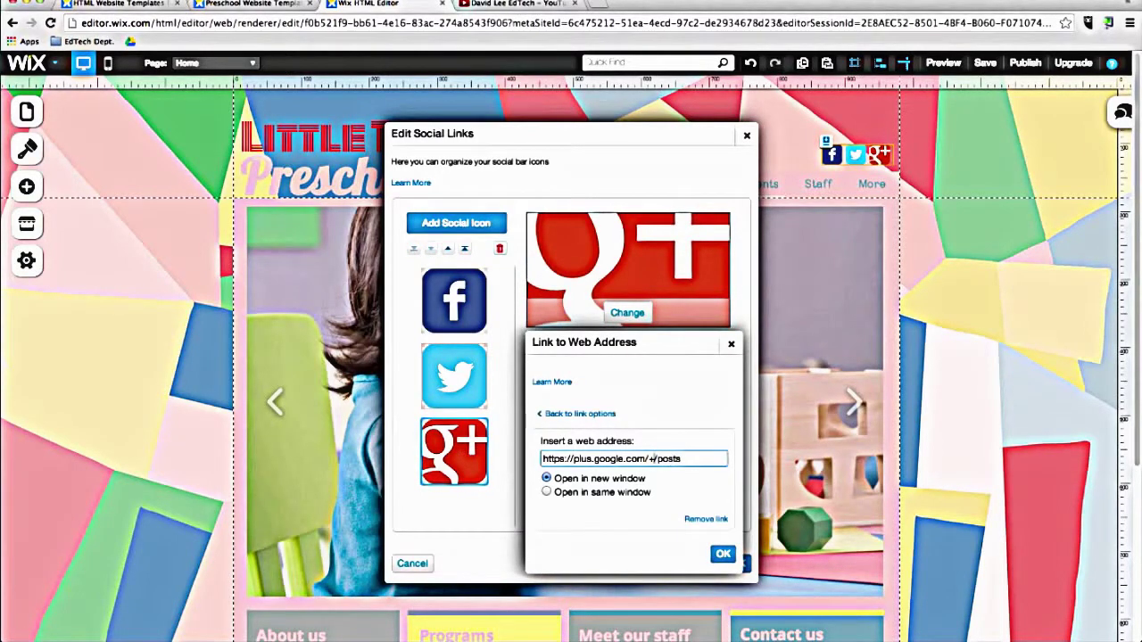
text(or)
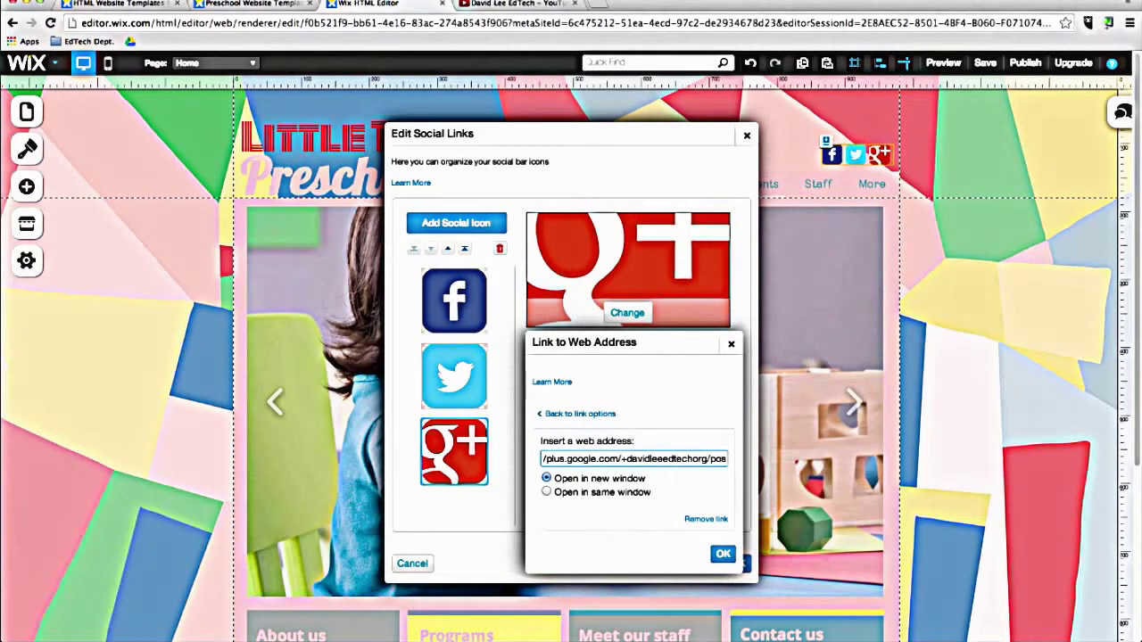
click(721, 551)
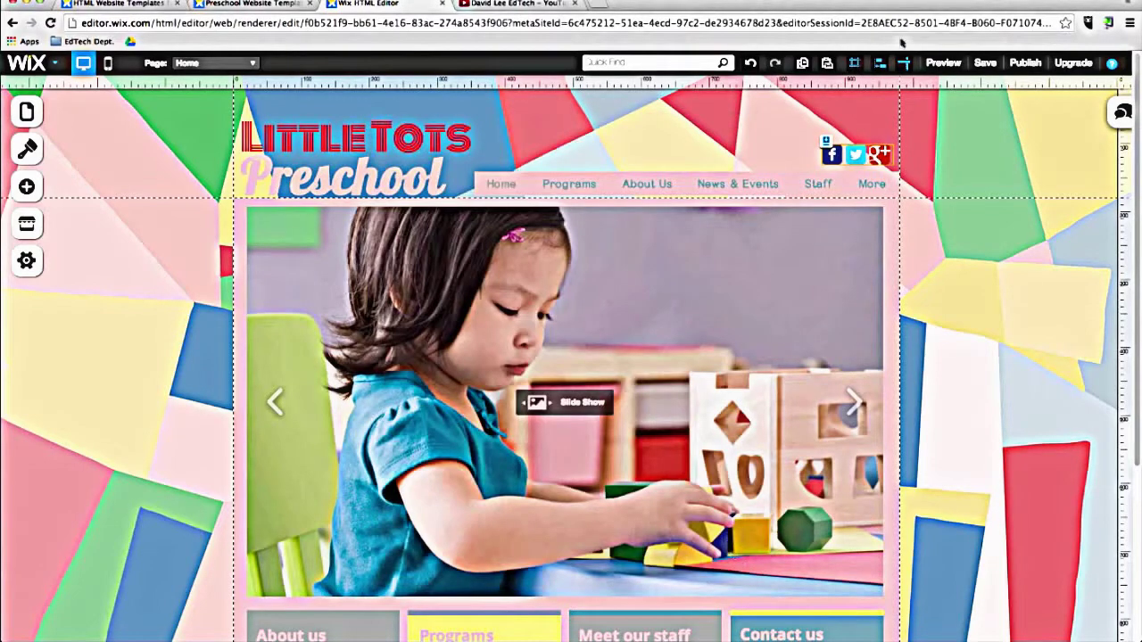
click(943, 62)
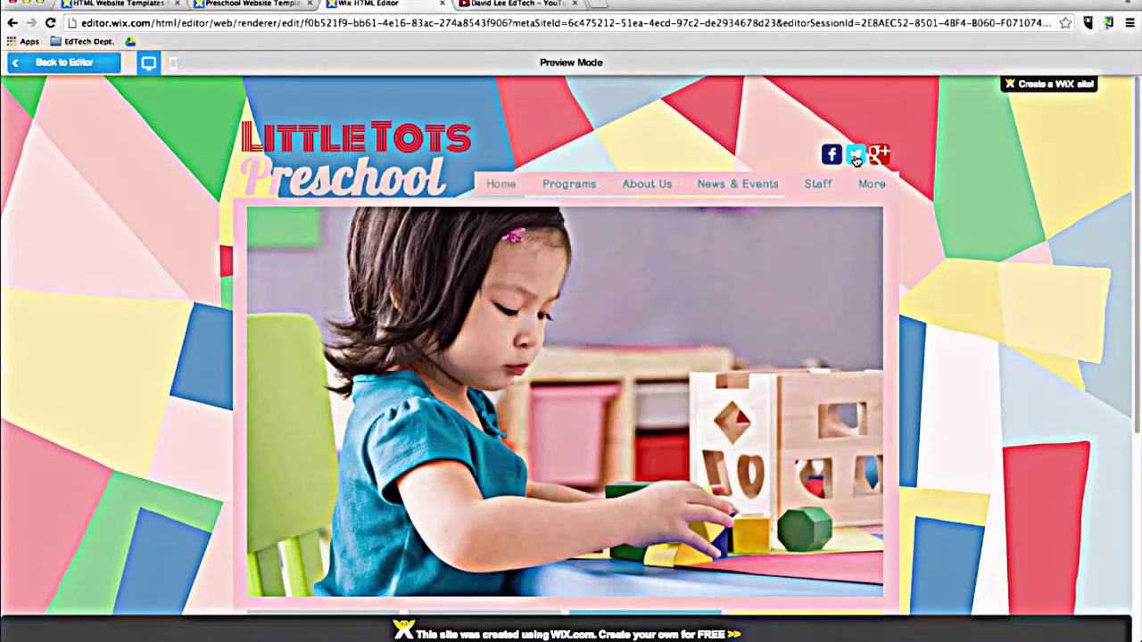
click(855, 155)
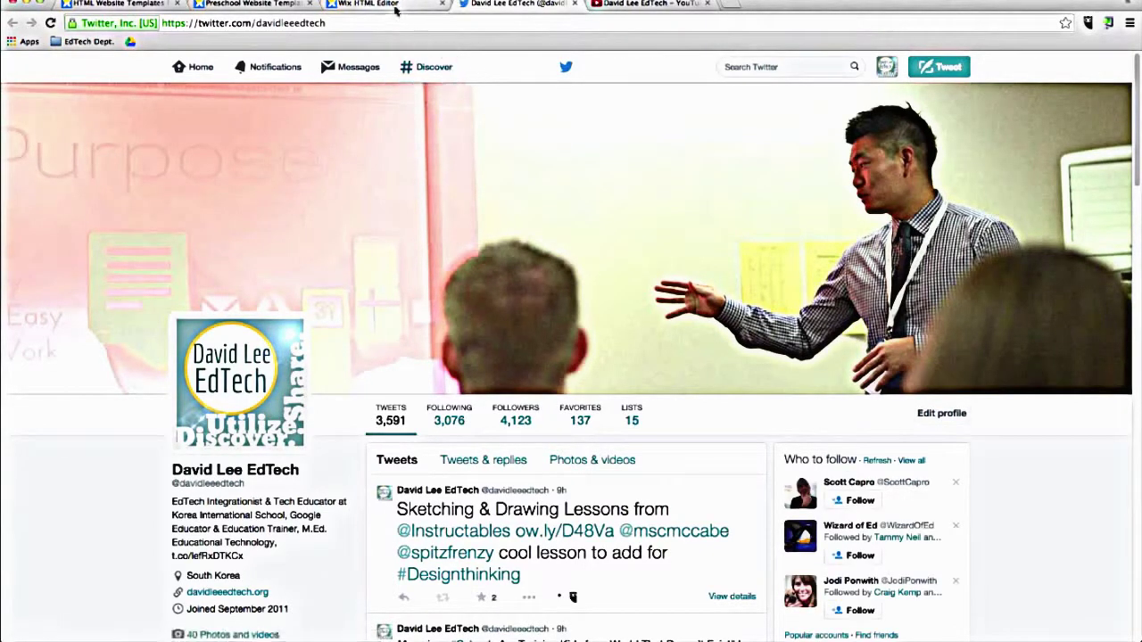
click(574, 4)
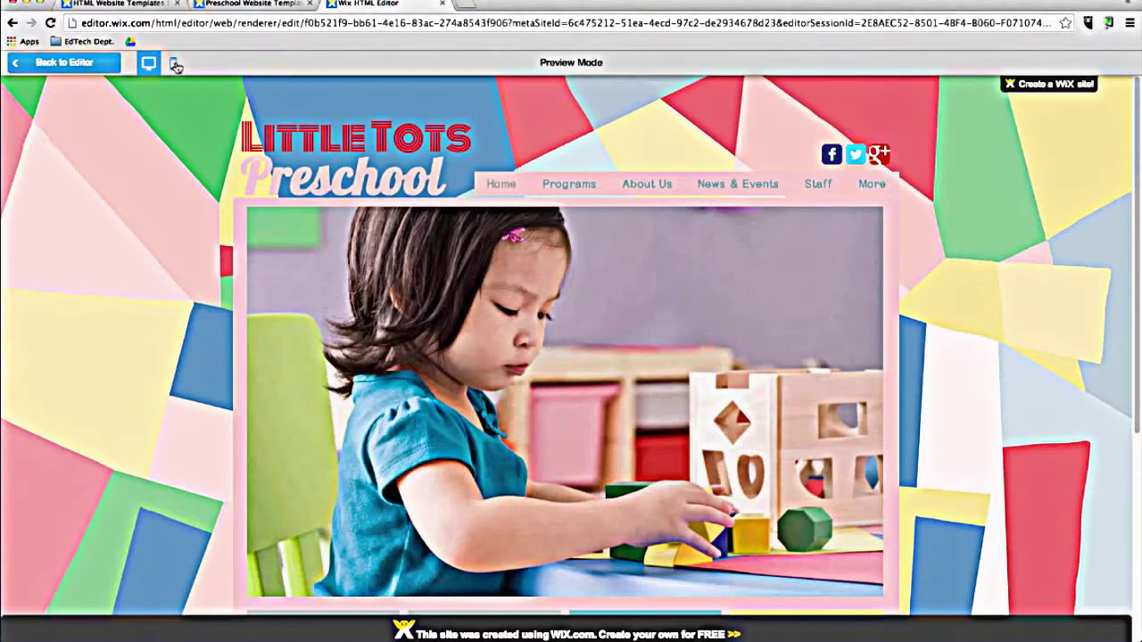
click(55, 63)
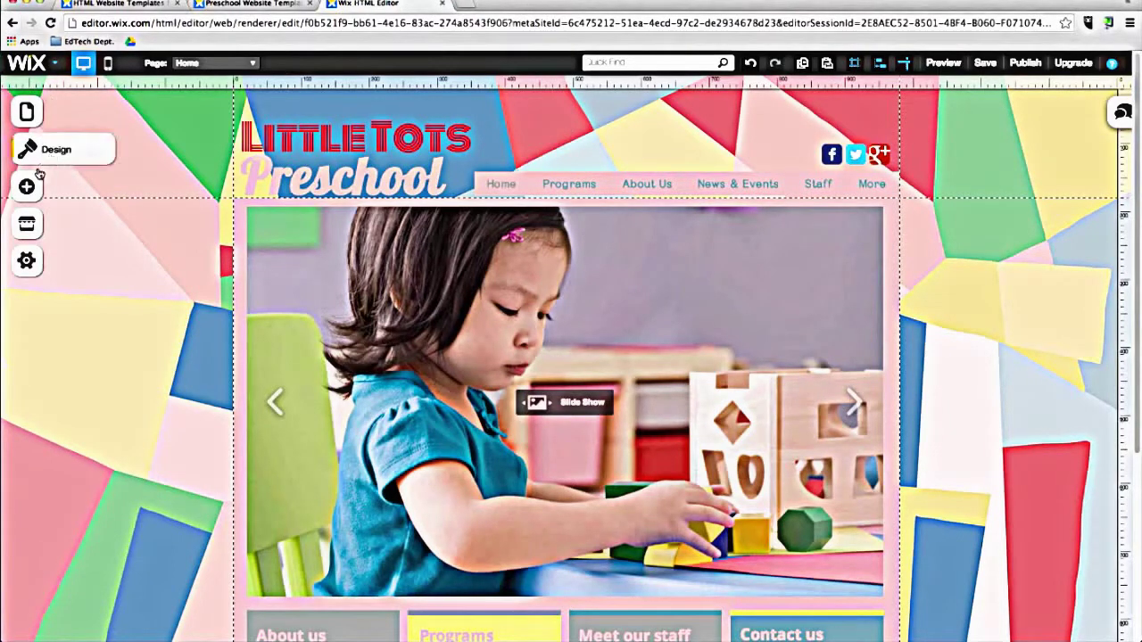
Browse the App Market and close it without adding any app.
click(28, 226)
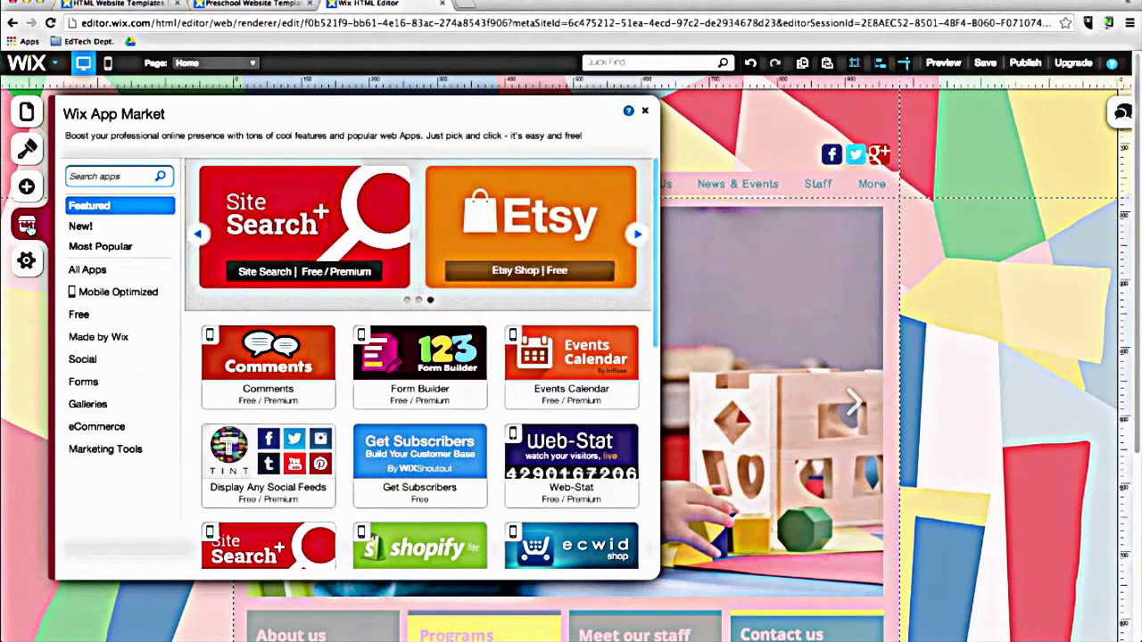
click(648, 112)
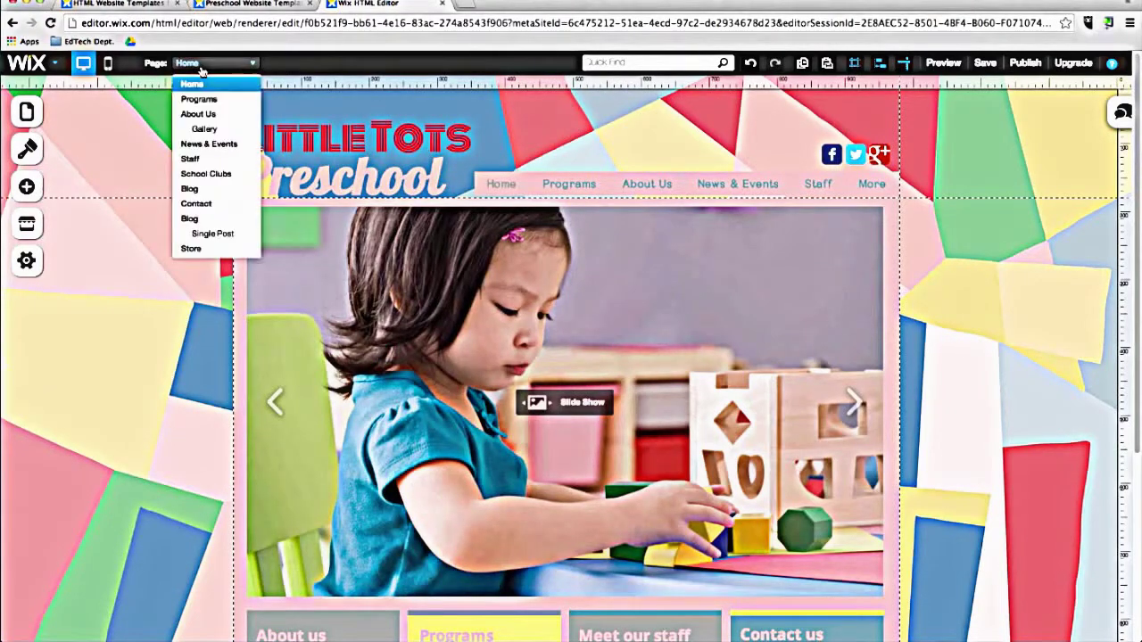
On the Contact page, replace the old map with a taller Google Maps element left of the details.
click(190, 205)
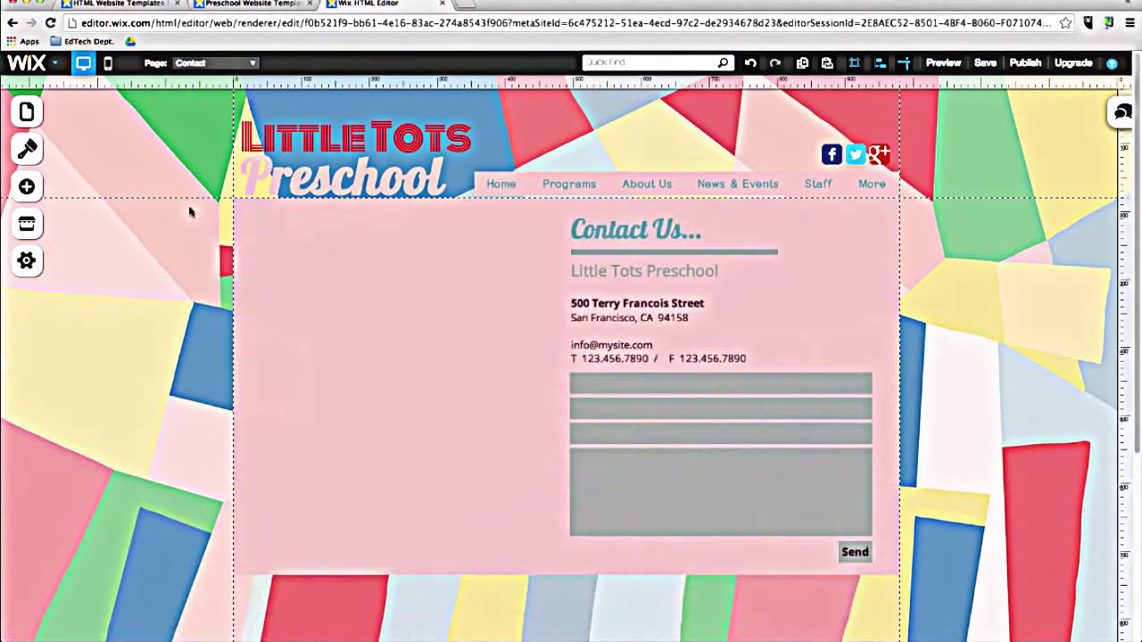
click(268, 258)
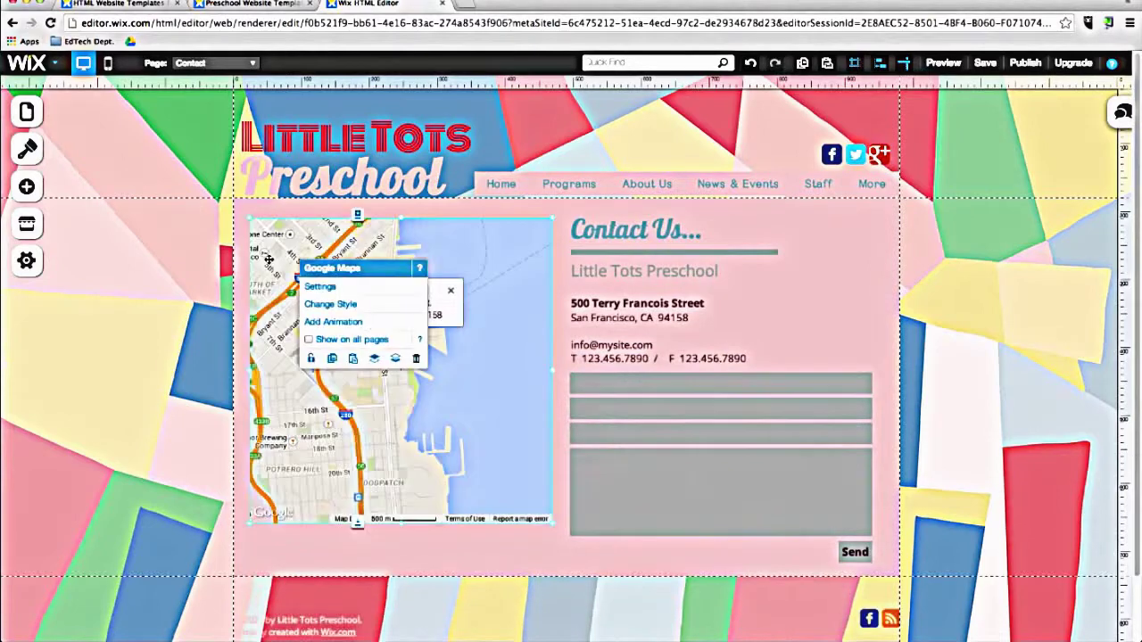
key(Delete)
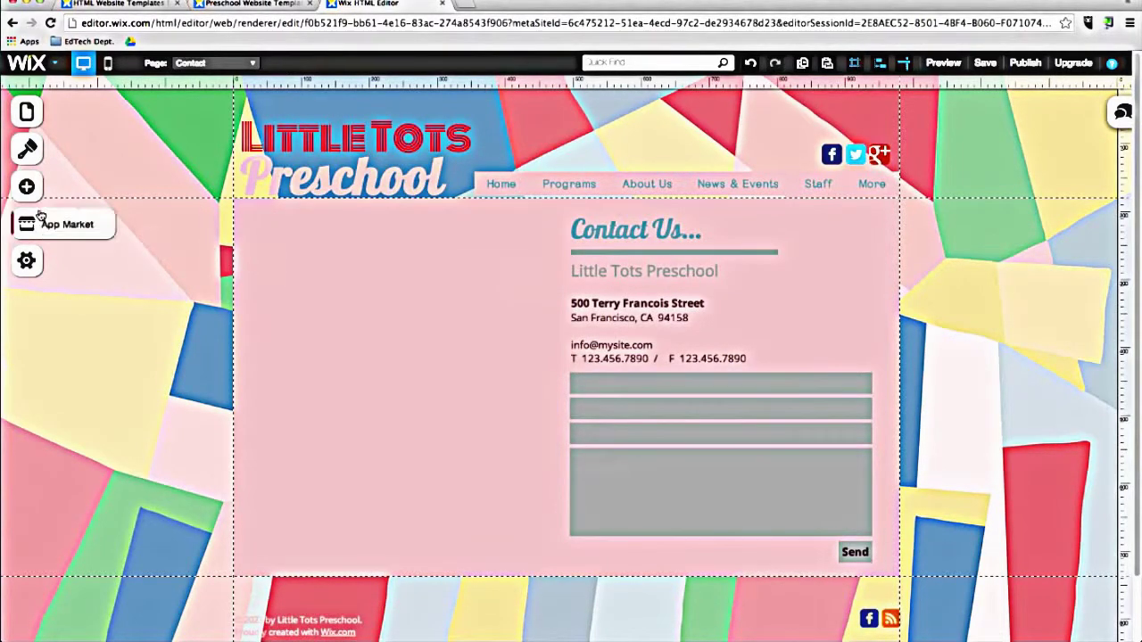
click(26, 188)
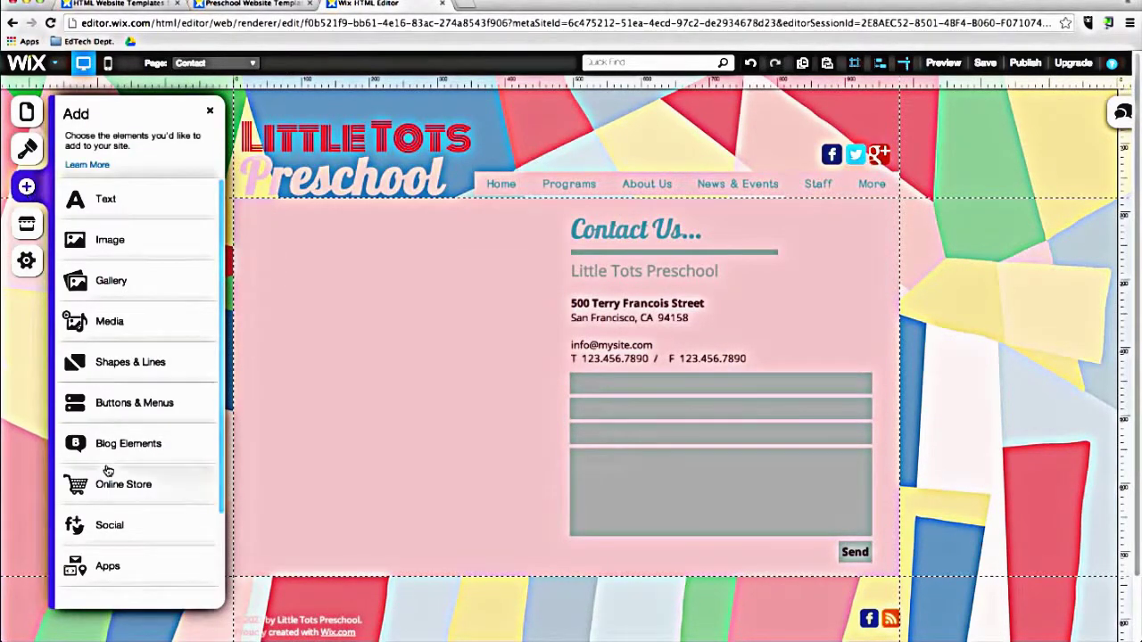
click(109, 560)
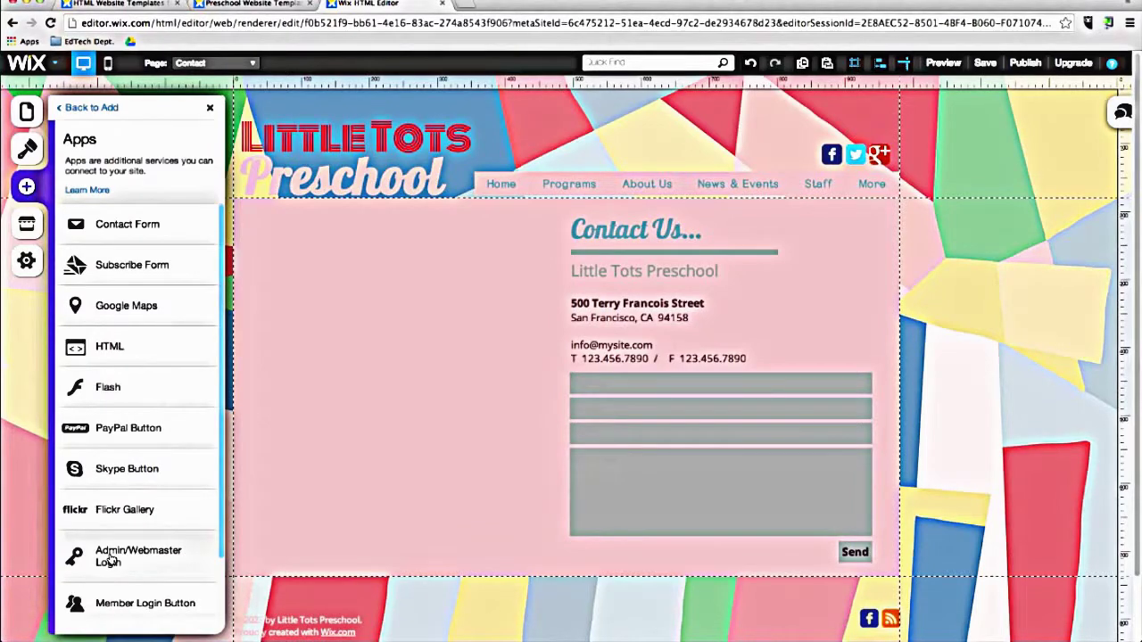
click(139, 313)
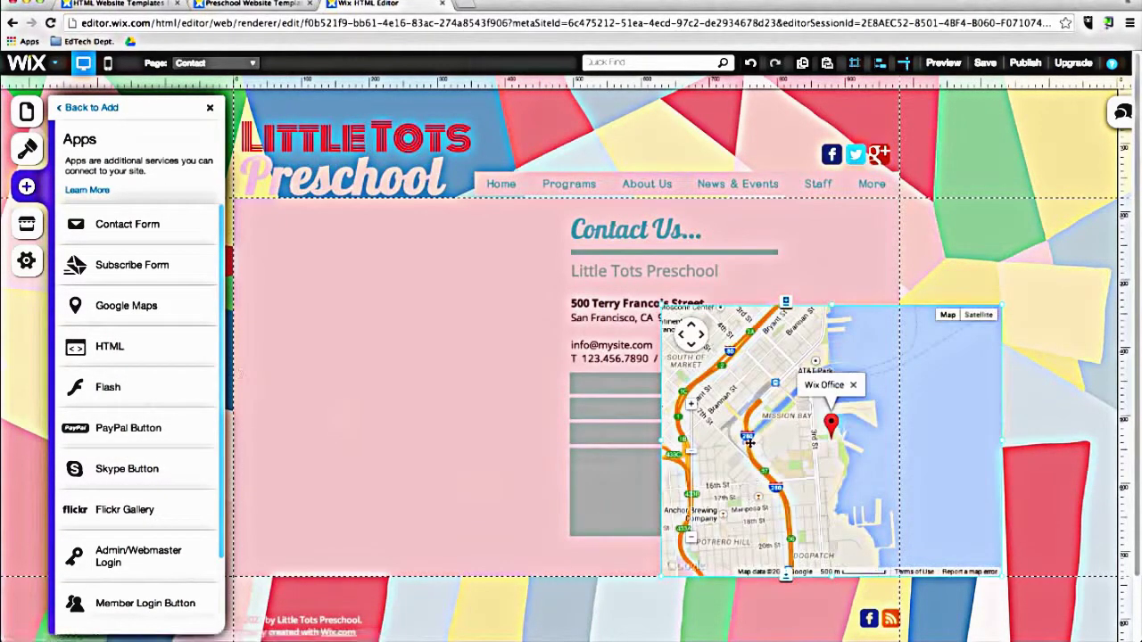
drag(750, 444, 337, 368)
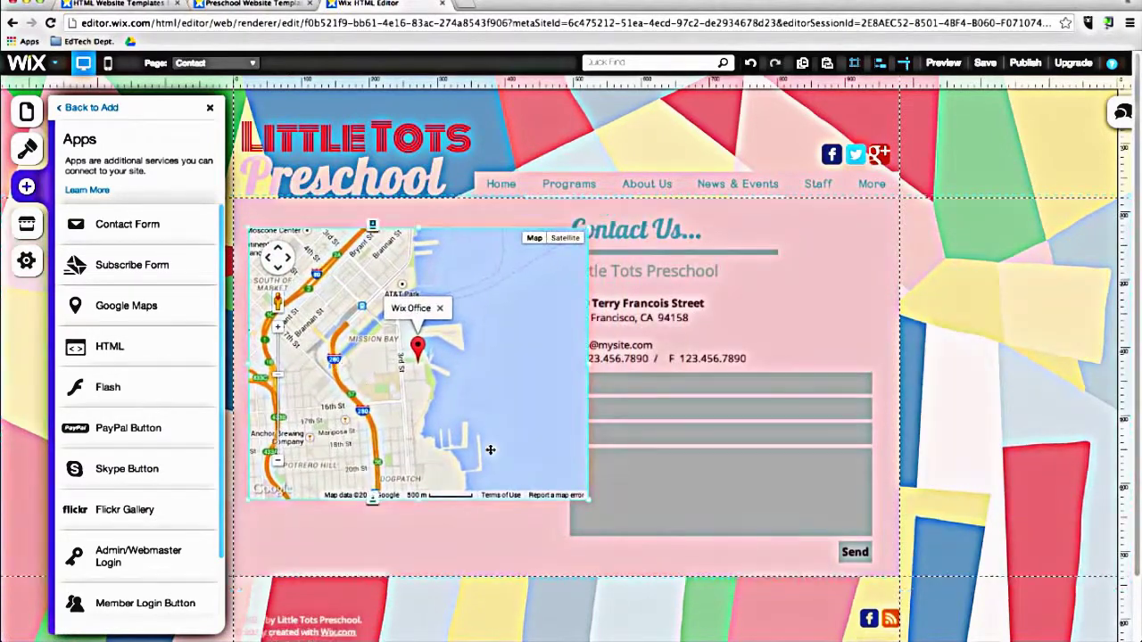
drag(583, 494, 550, 528)
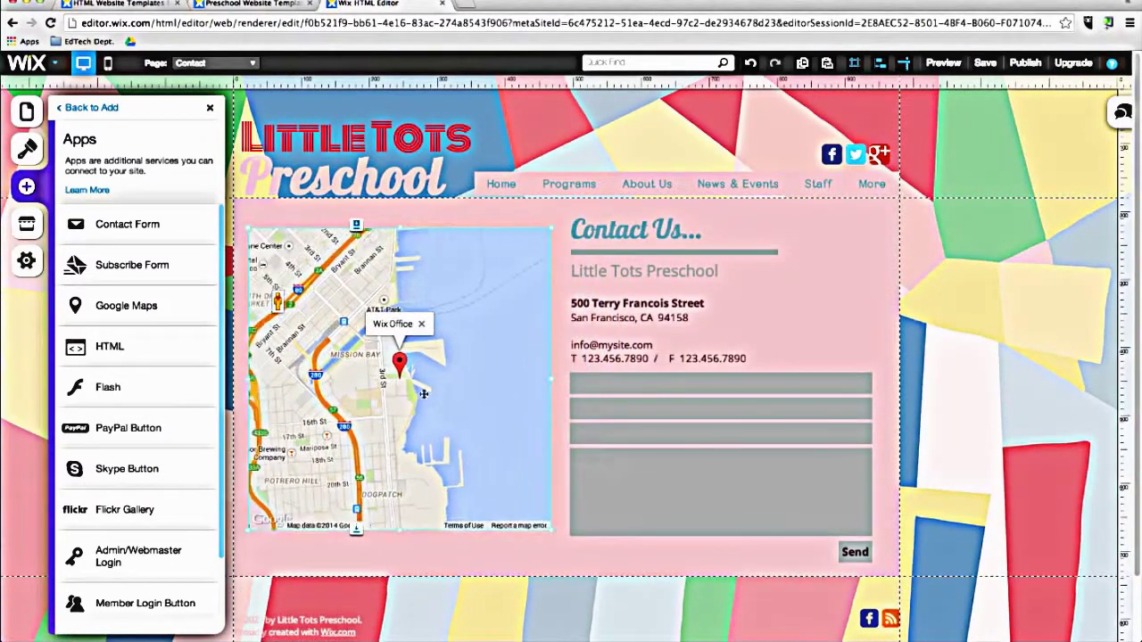
Point the map at the pasted Korea International School address.
click(440, 374)
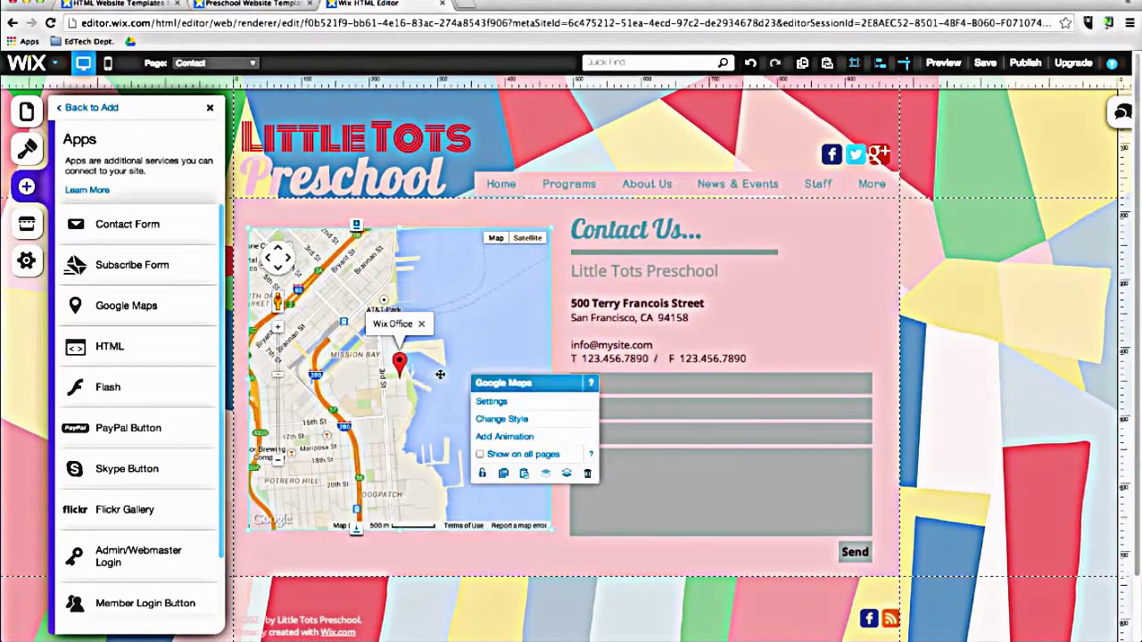
click(490, 403)
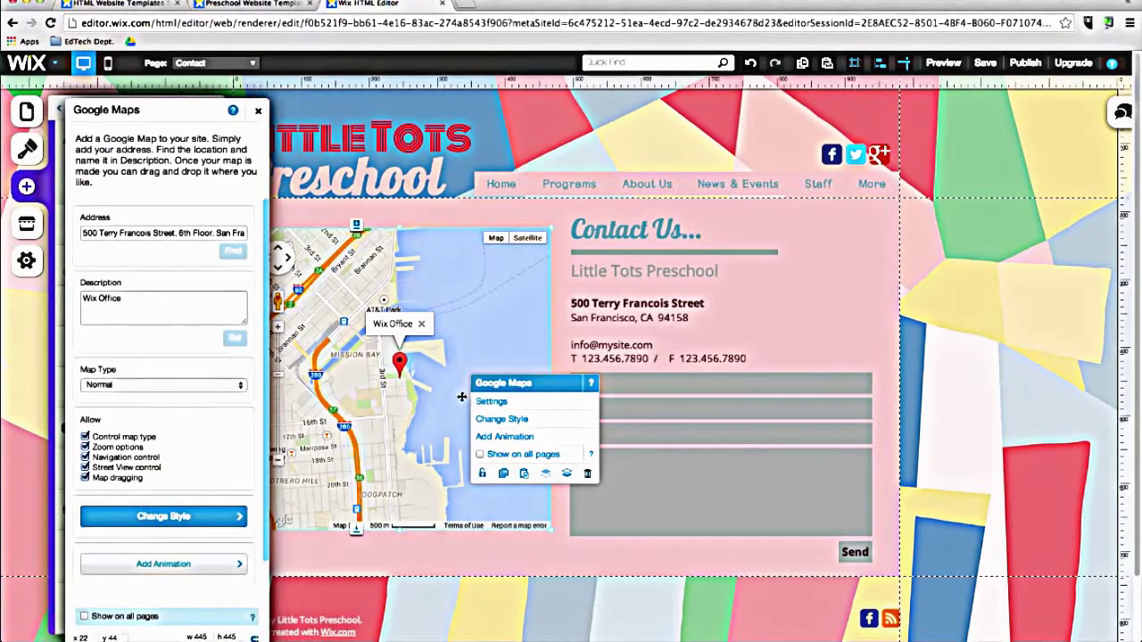
triple_click(131, 234)
key(BackSpace)
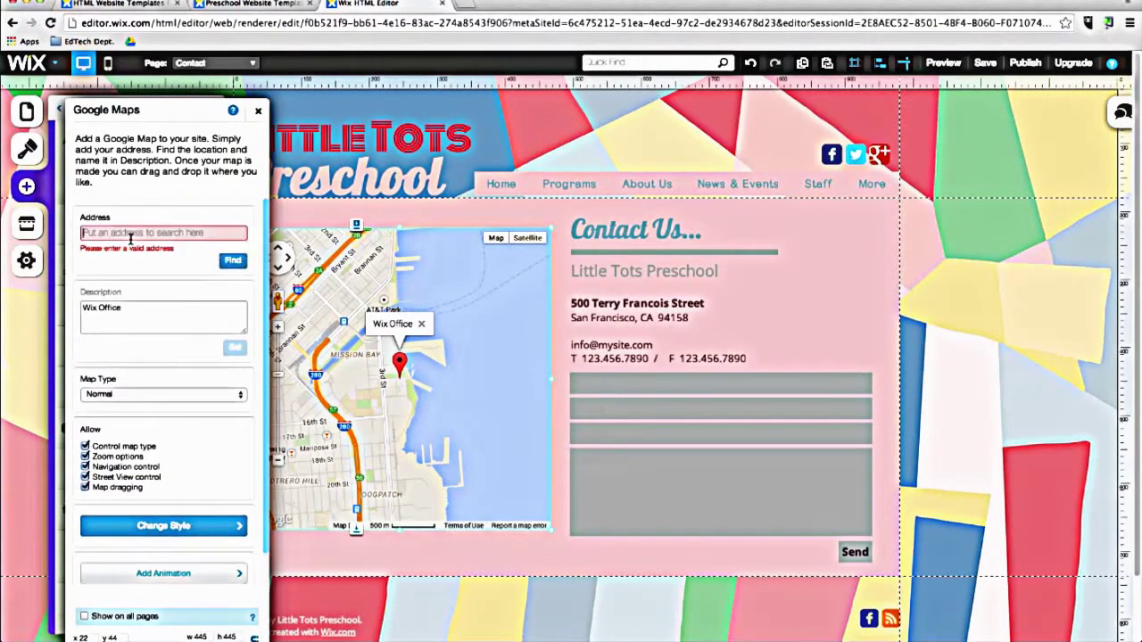
key(ctrl+v)
click(232, 261)
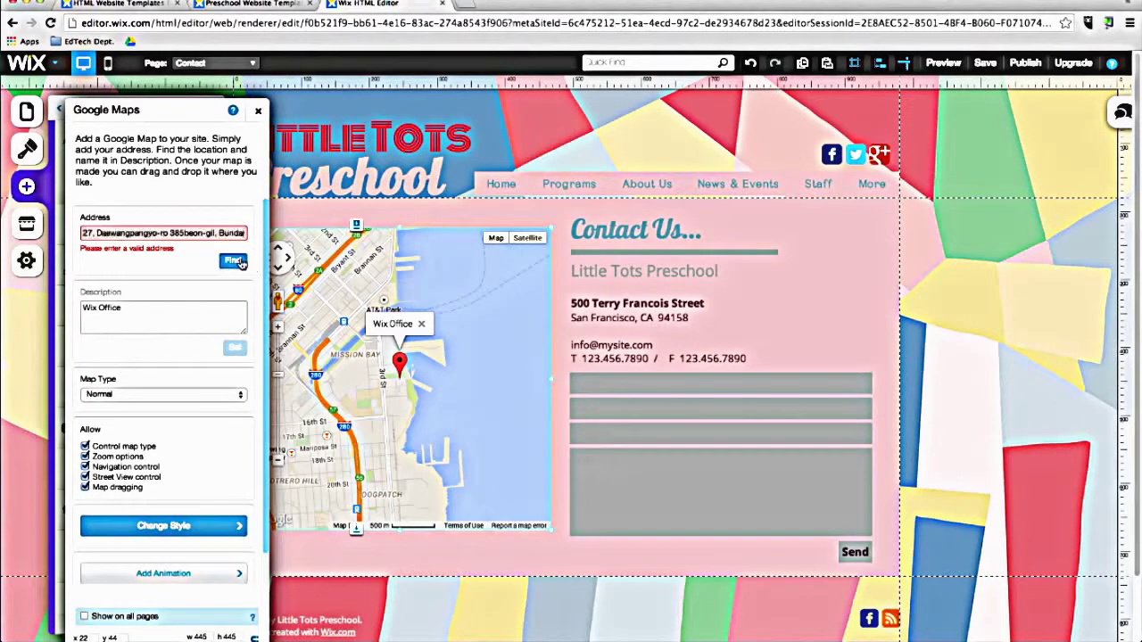
Label the map marker Korea International School and close the side panels.
click(150, 298)
triple_click(150, 298)
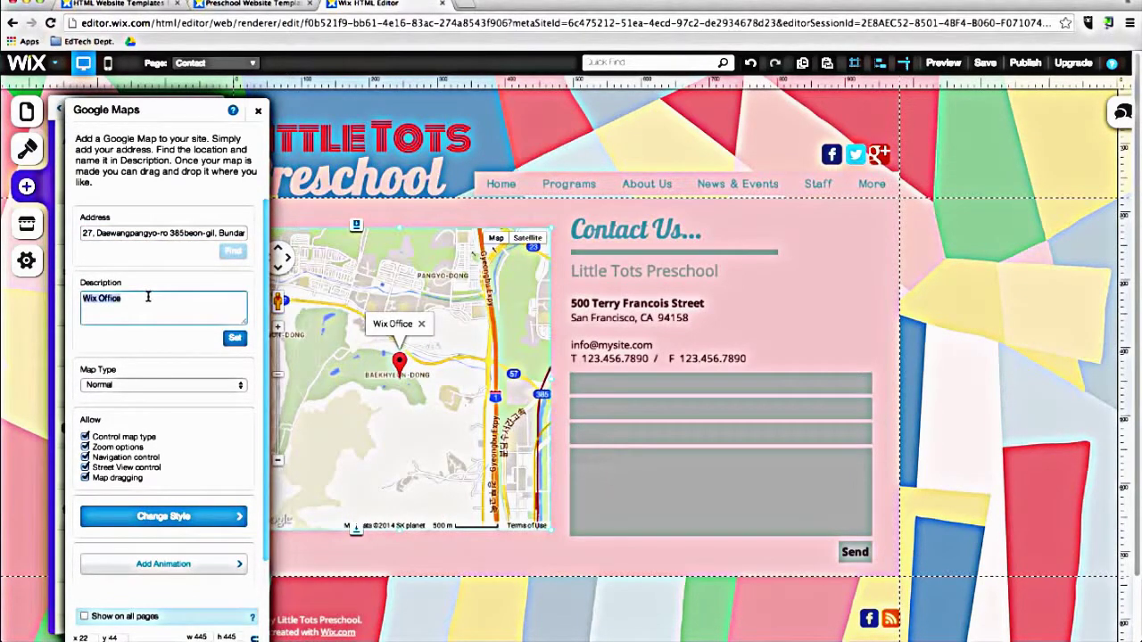
text(Korea International School)
click(234, 341)
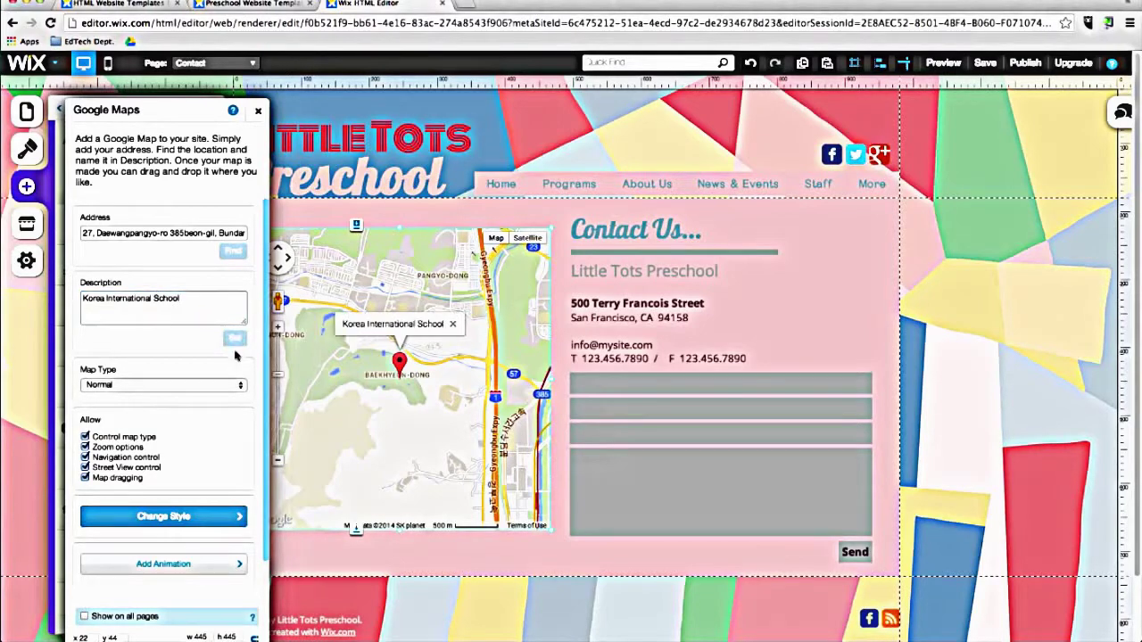
click(258, 110)
click(217, 111)
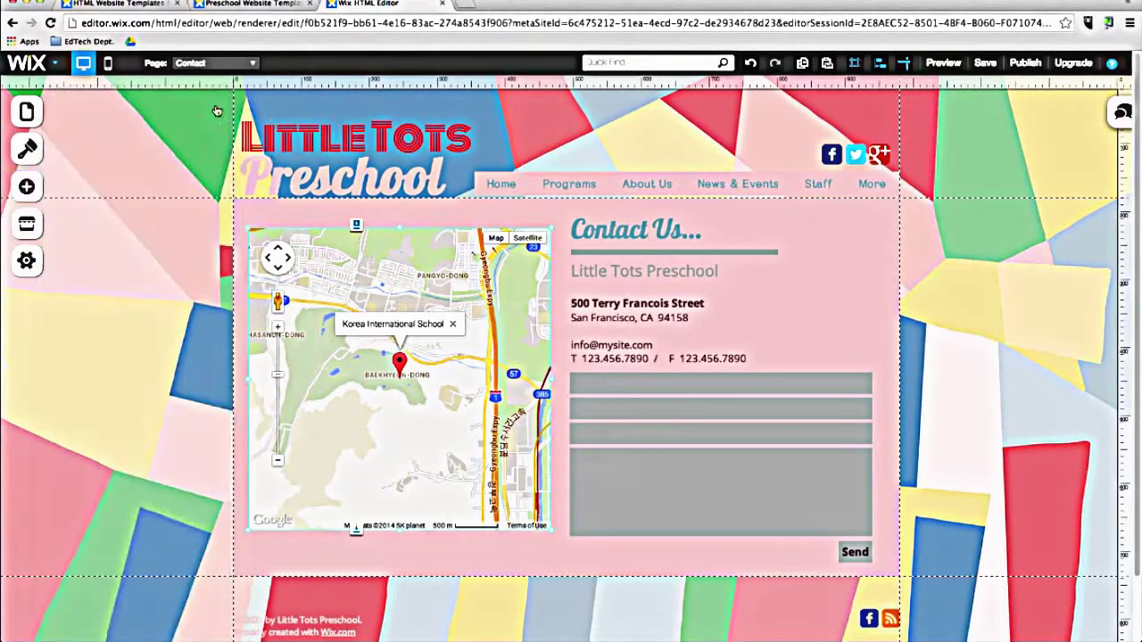
Add an HTML embed box set to HTML code mode, then delete it.
click(26, 189)
click(89, 583)
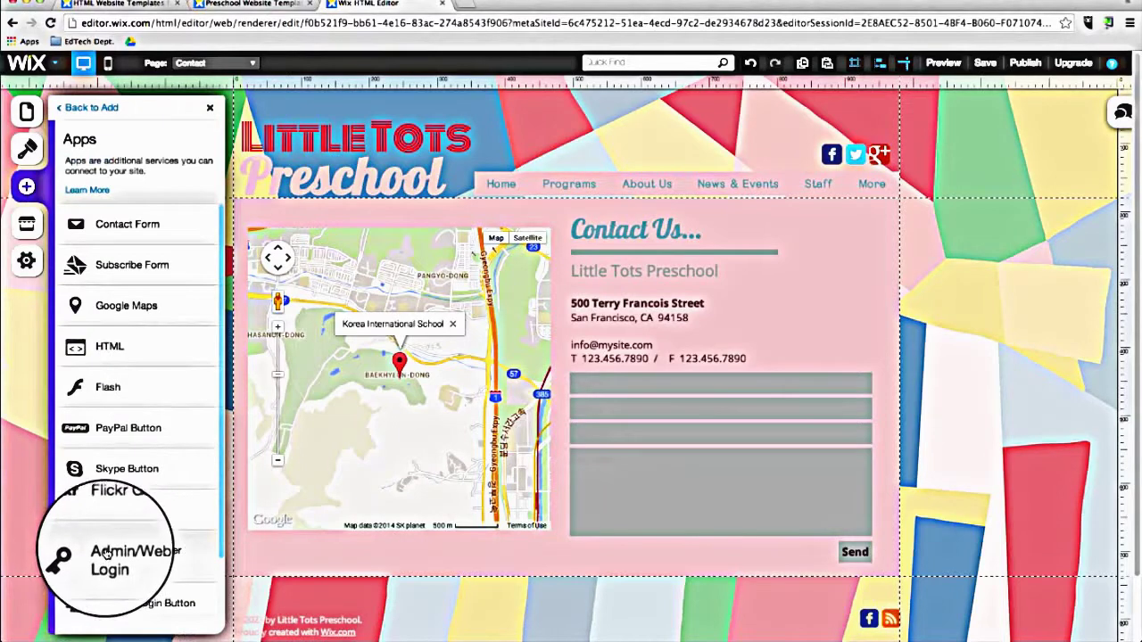
click(145, 357)
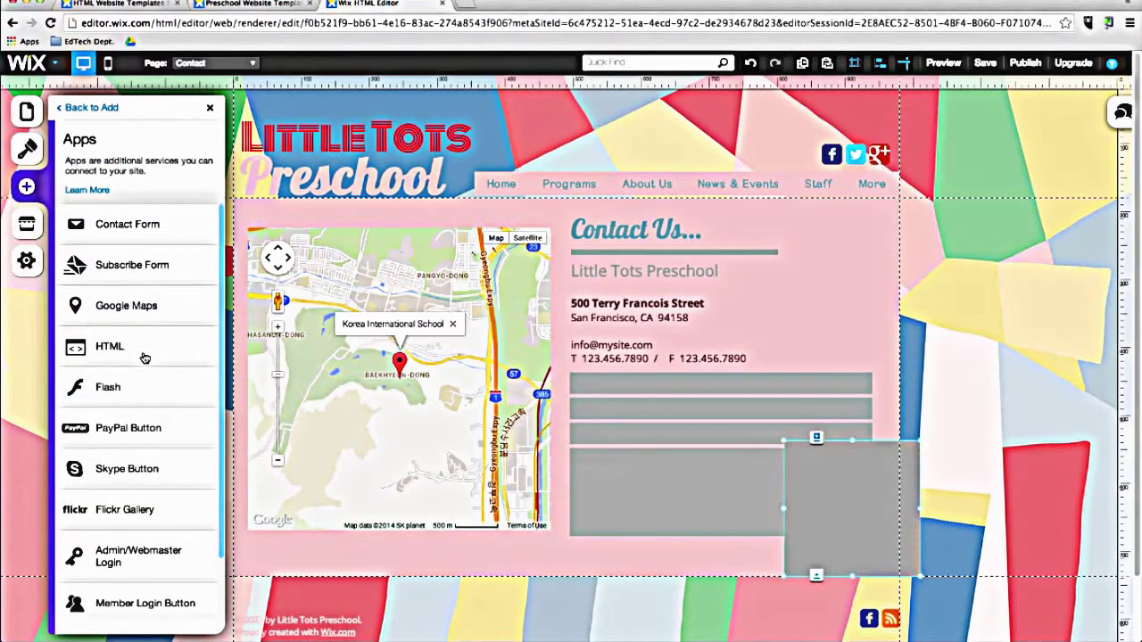
click(903, 556)
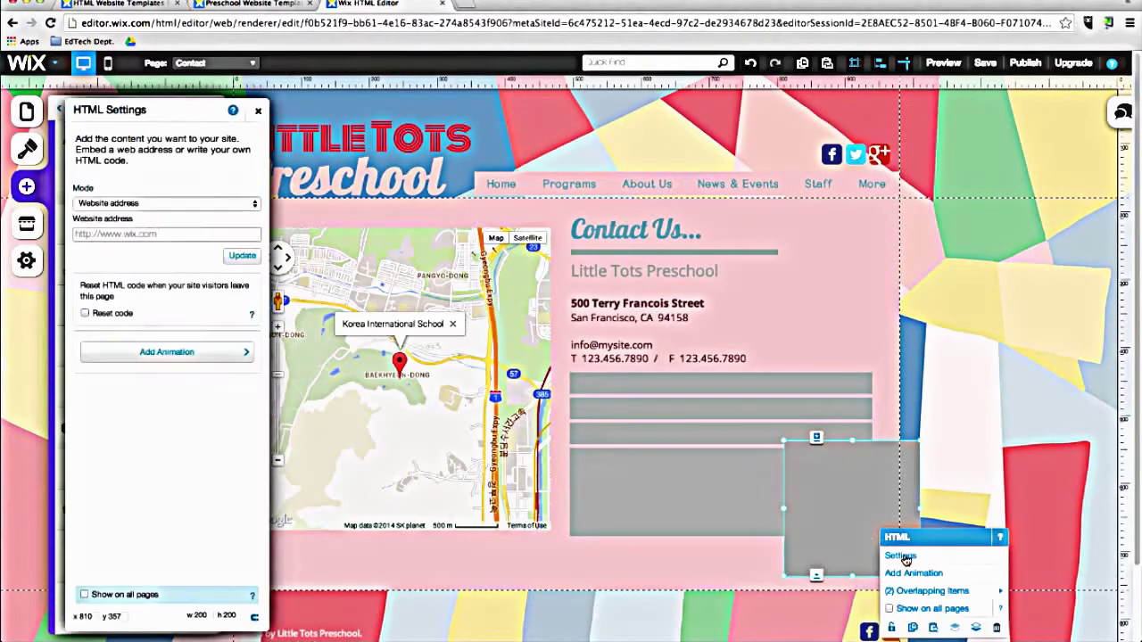
click(134, 203)
click(125, 216)
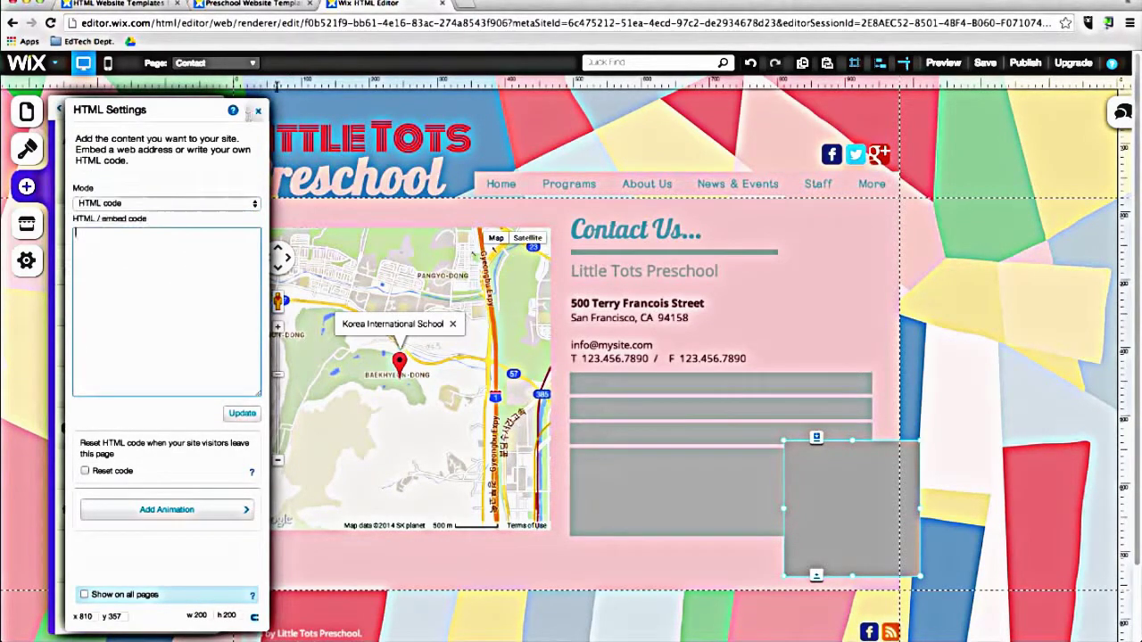
click(258, 113)
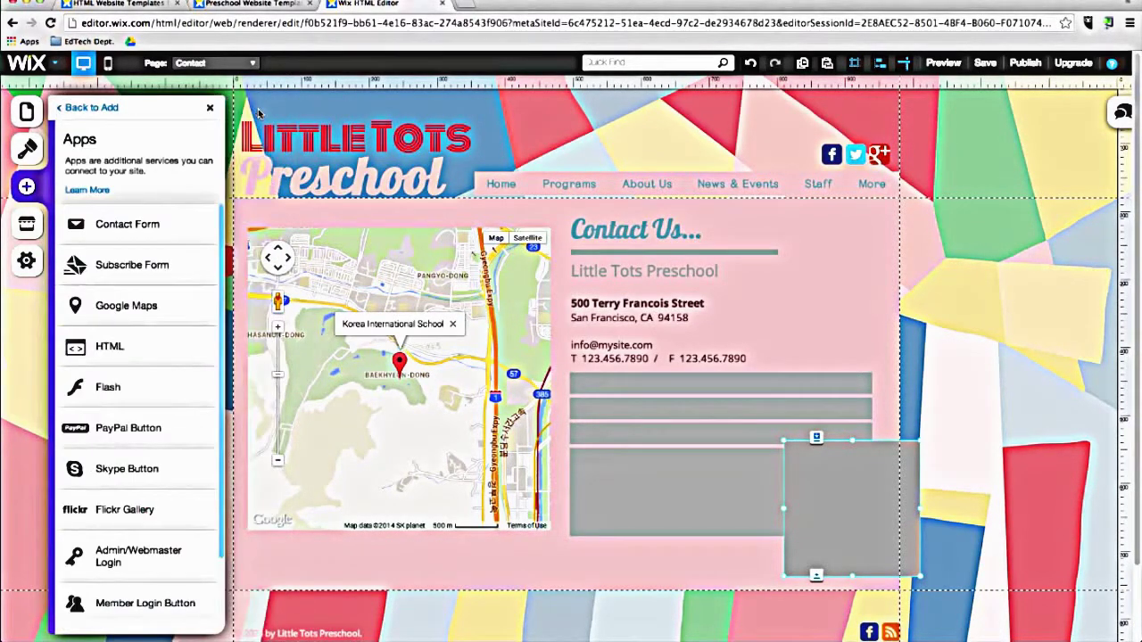
click(817, 484)
key(Delete)
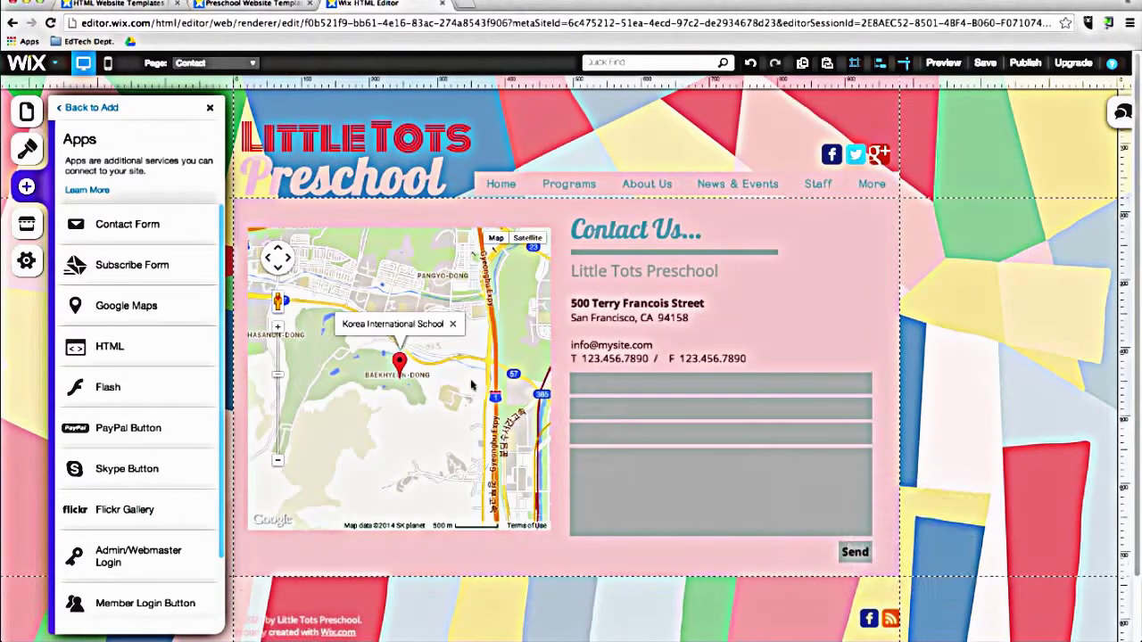
Close the apps list and switch to editing the Home page.
click(212, 111)
click(214, 62)
click(220, 83)
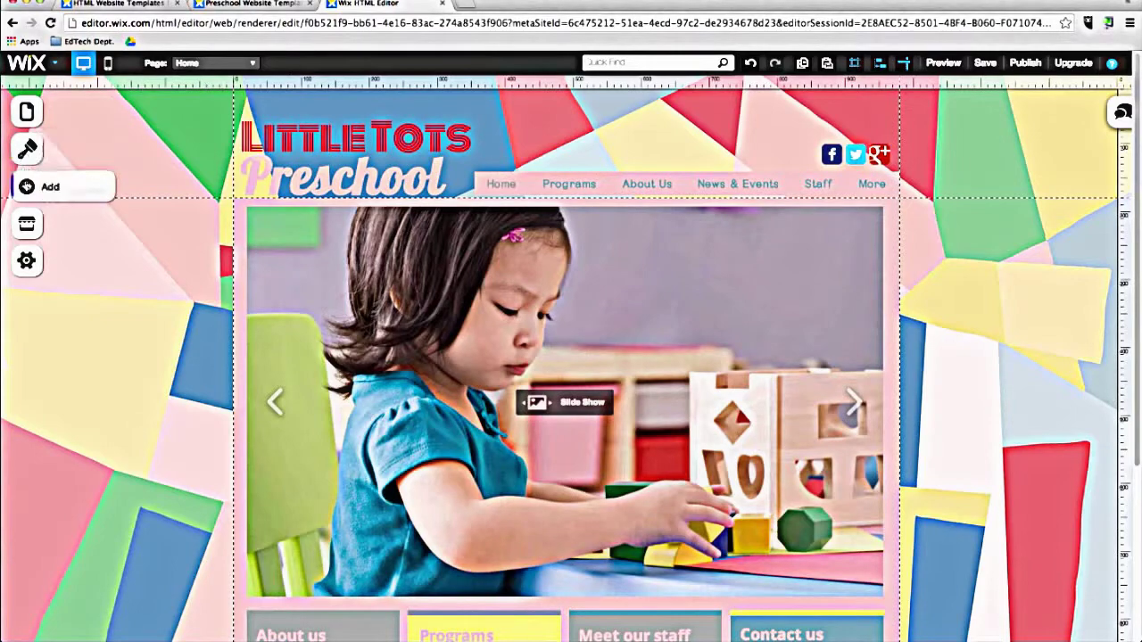
click(26, 187)
Add the FAQs list template with three placeholder questions below the four info boxes.
scroll(67, 397, down, 2)
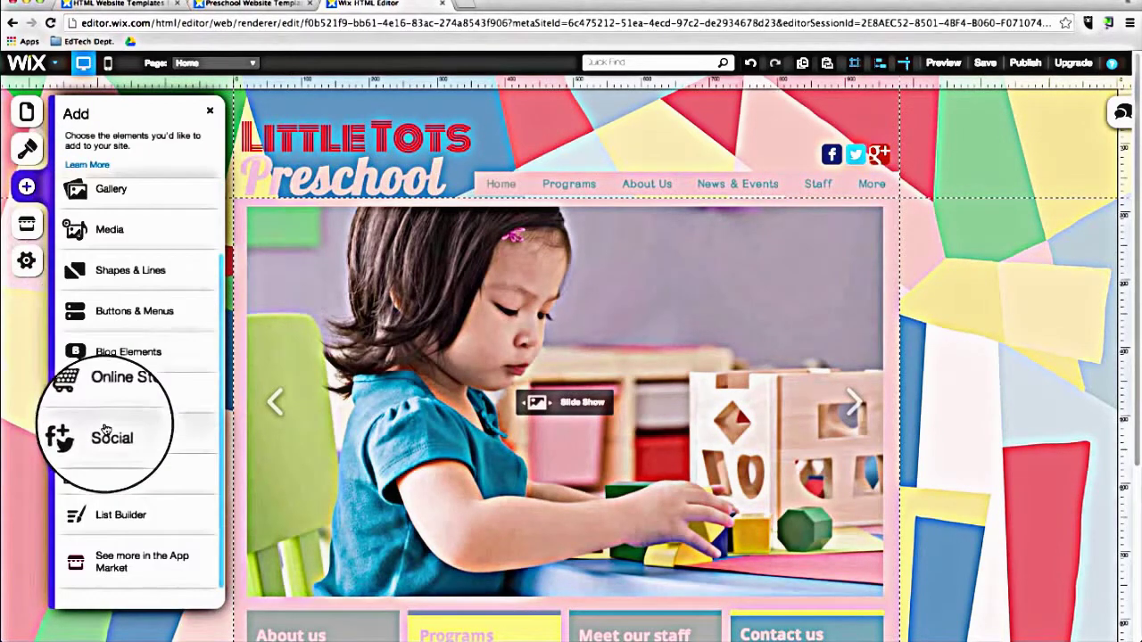
click(93, 517)
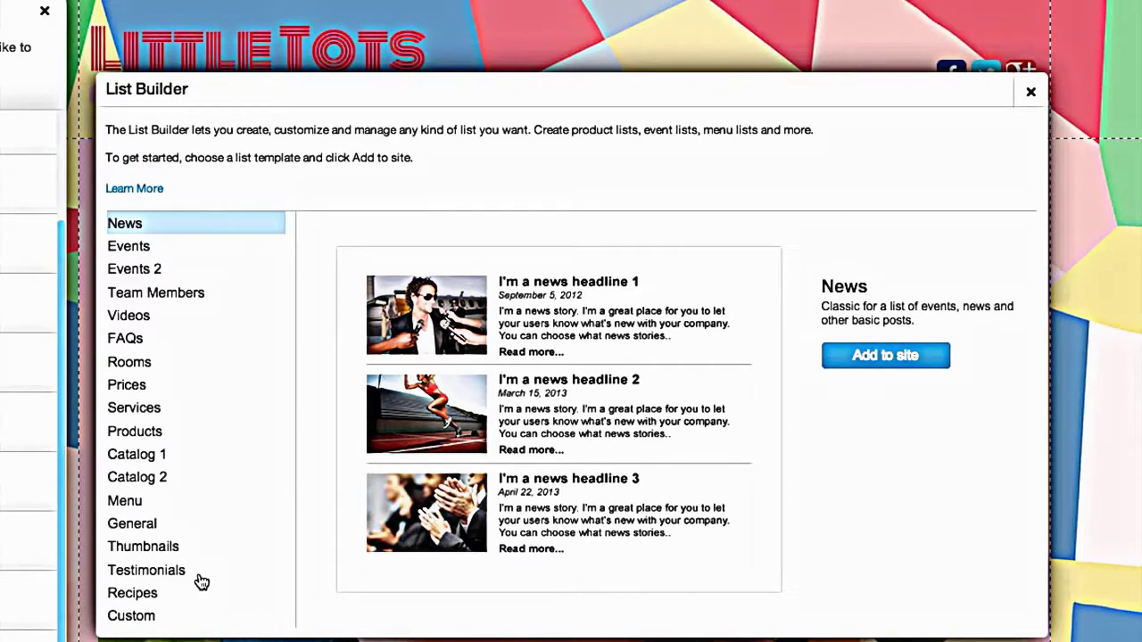
click(134, 340)
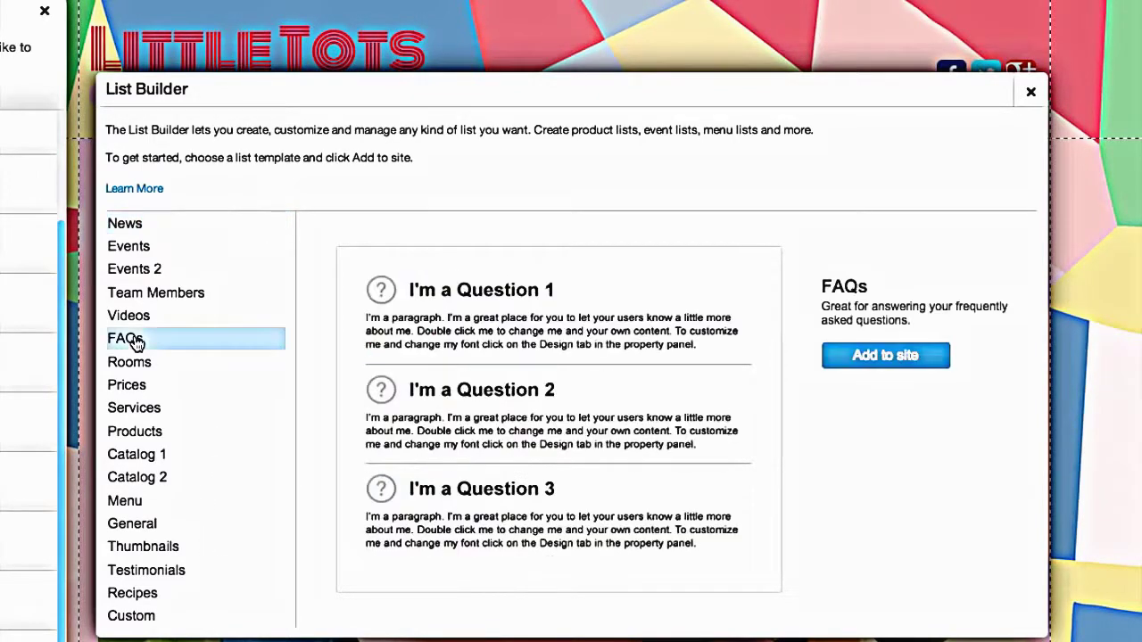
click(881, 355)
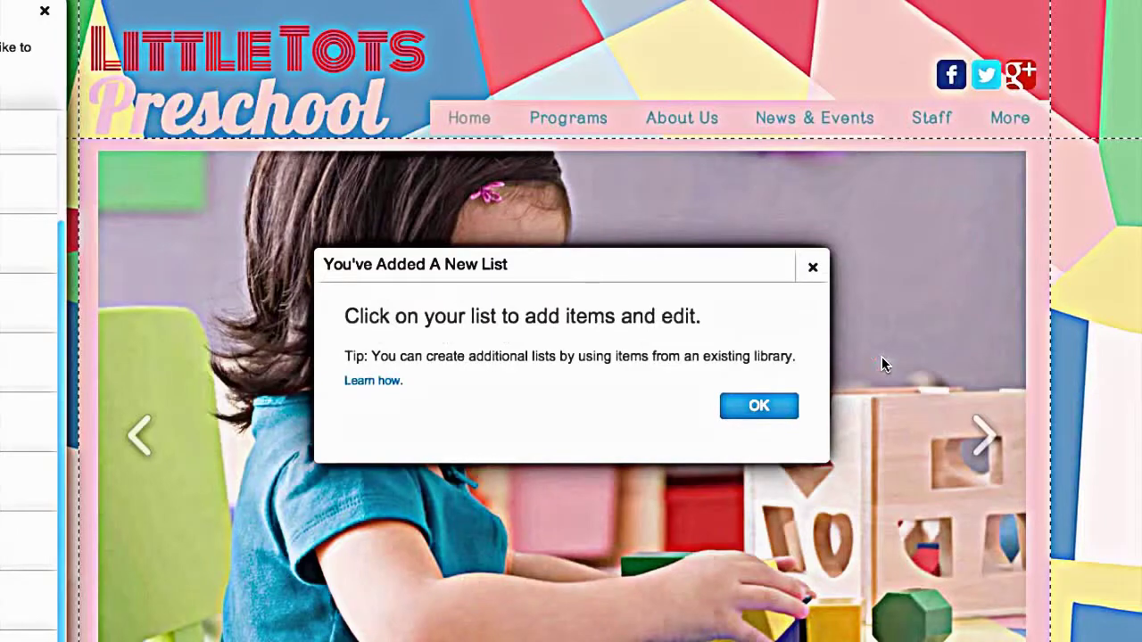
click(765, 406)
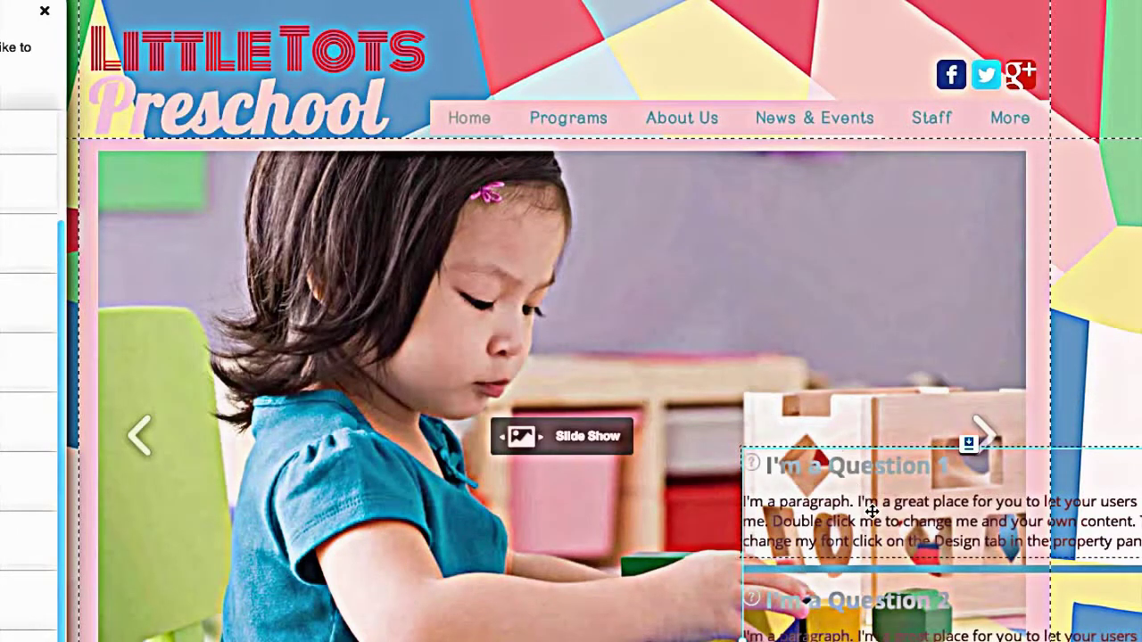
mouse_move(870, 506)
mouse_down()
mouse_move(701, 326)
mouse_move(375, 345)
mouse_up()
right_click(375, 345)
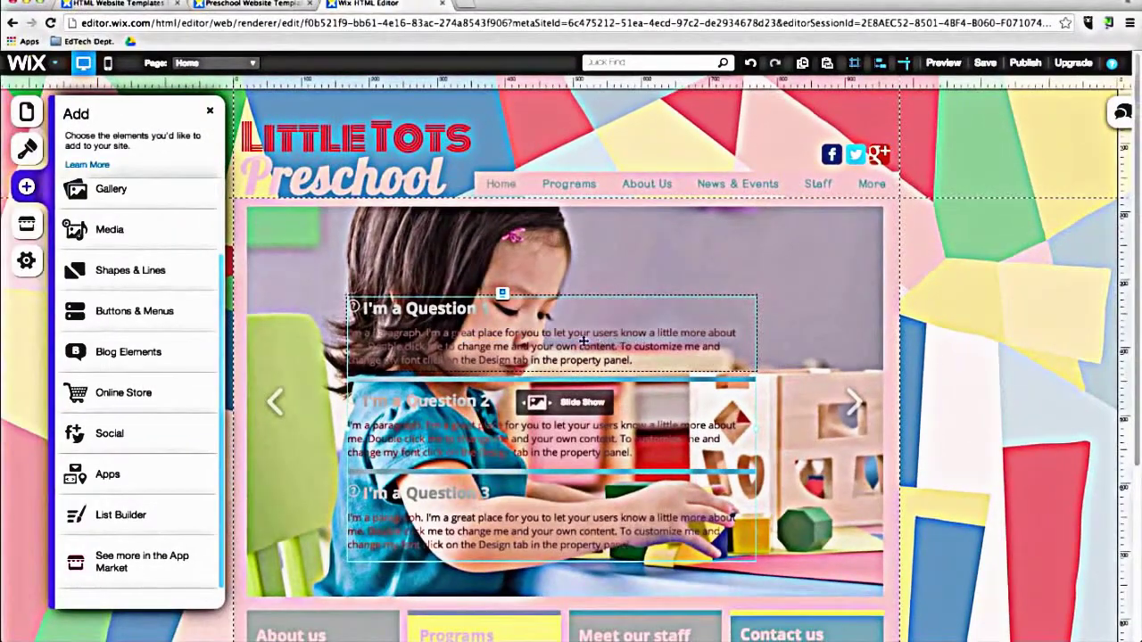
mouse_move(583, 341)
mouse_down()
mouse_move(655, 364)
mouse_move(669, 551)
mouse_up()
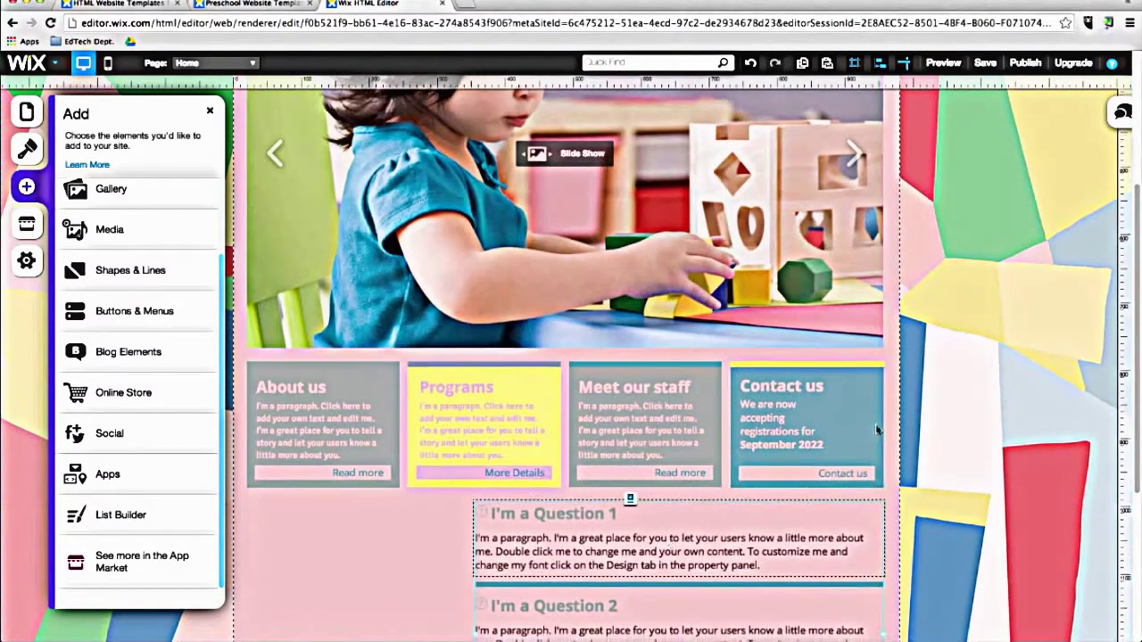
scroll(490, 504, down, 3)
Browse the App Market's New apps, view Twitter Feed's details, then list the Social apps.
scroll(413, 526, down, 2)
click(413, 520)
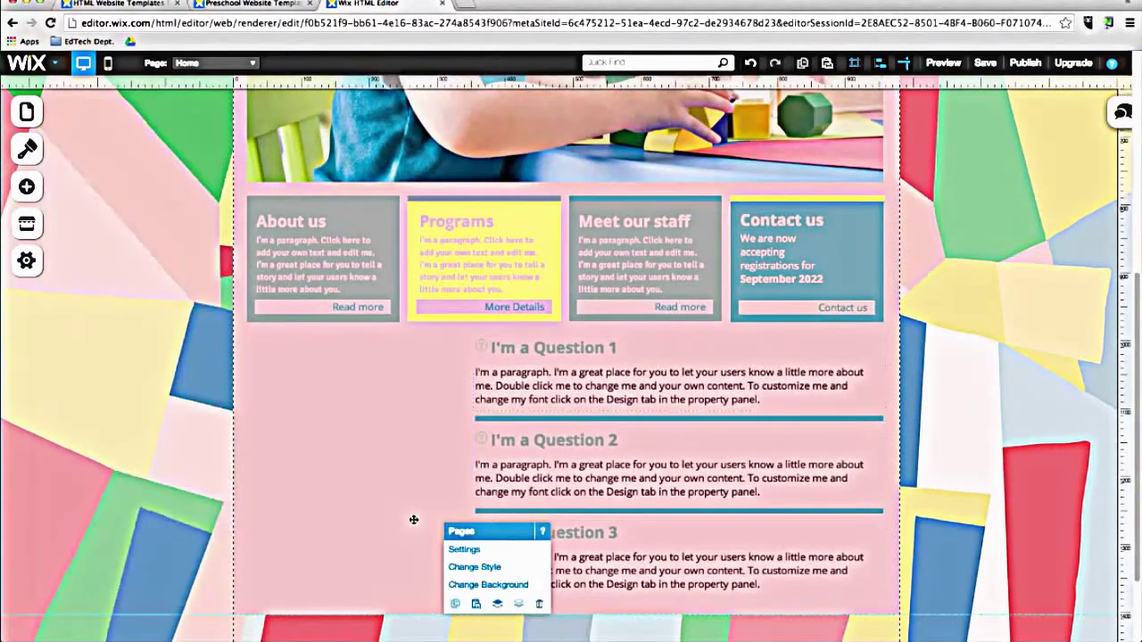
click(27, 225)
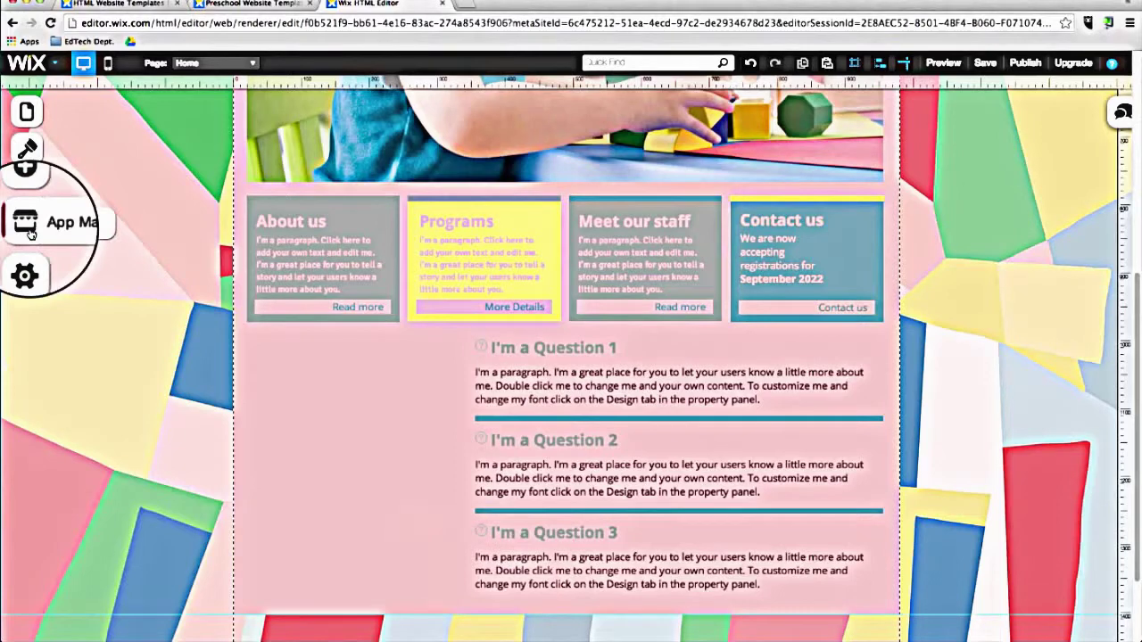
click(27, 223)
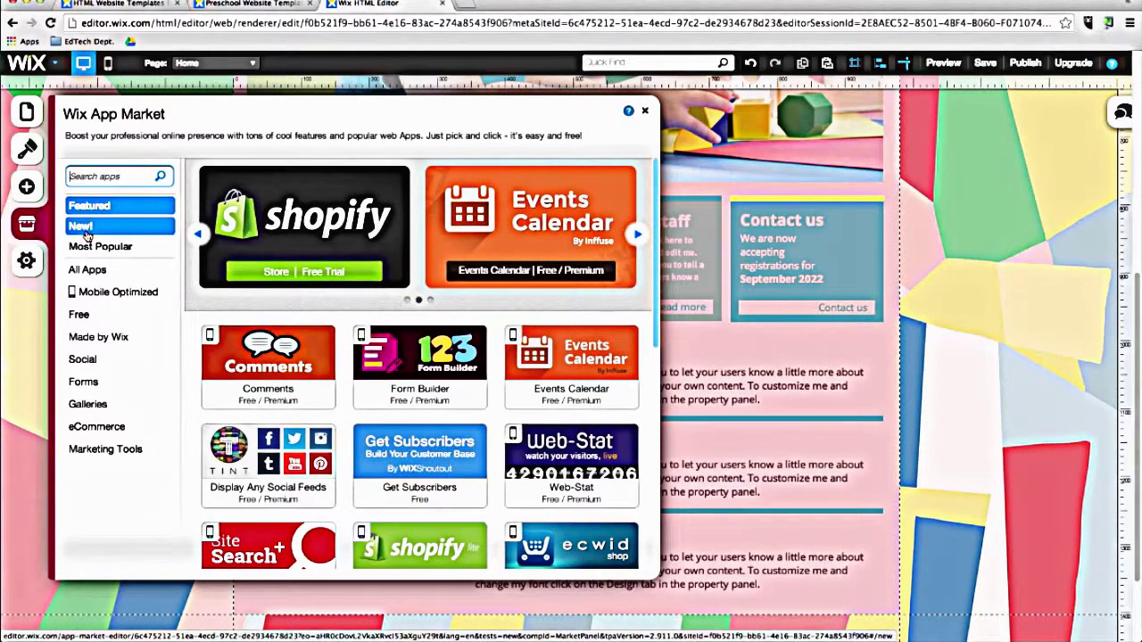
click(86, 229)
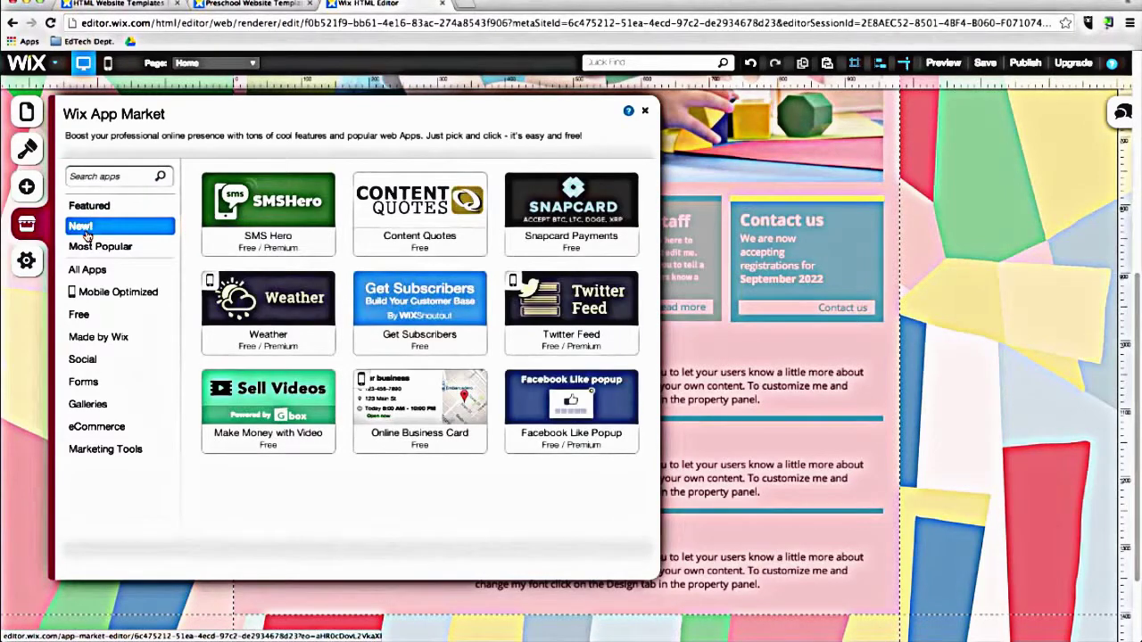
click(581, 311)
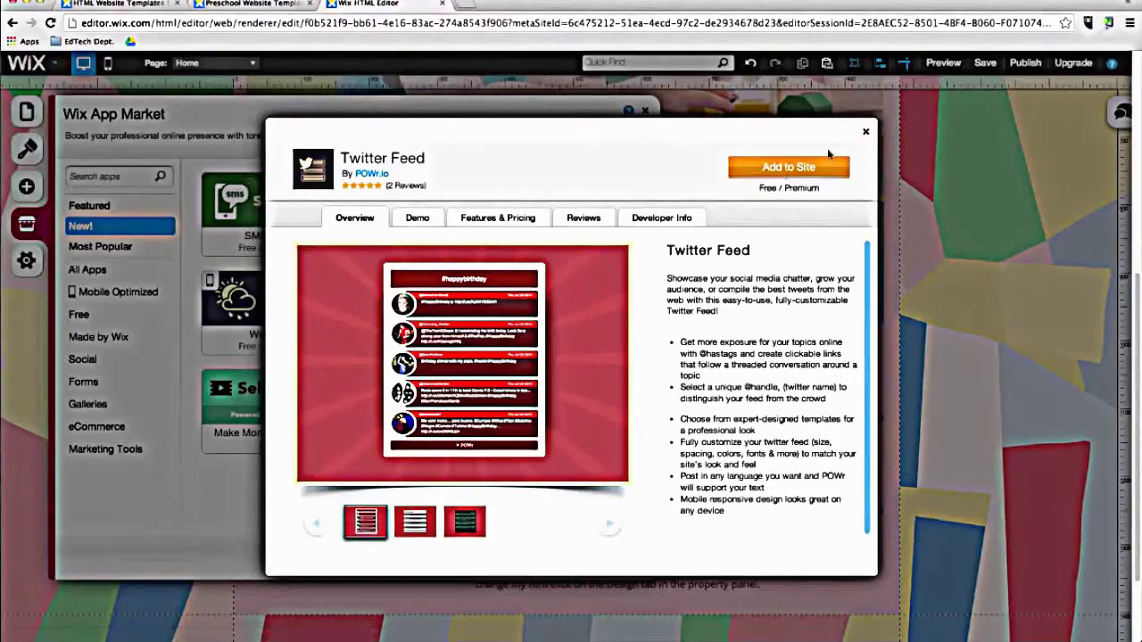
click(866, 131)
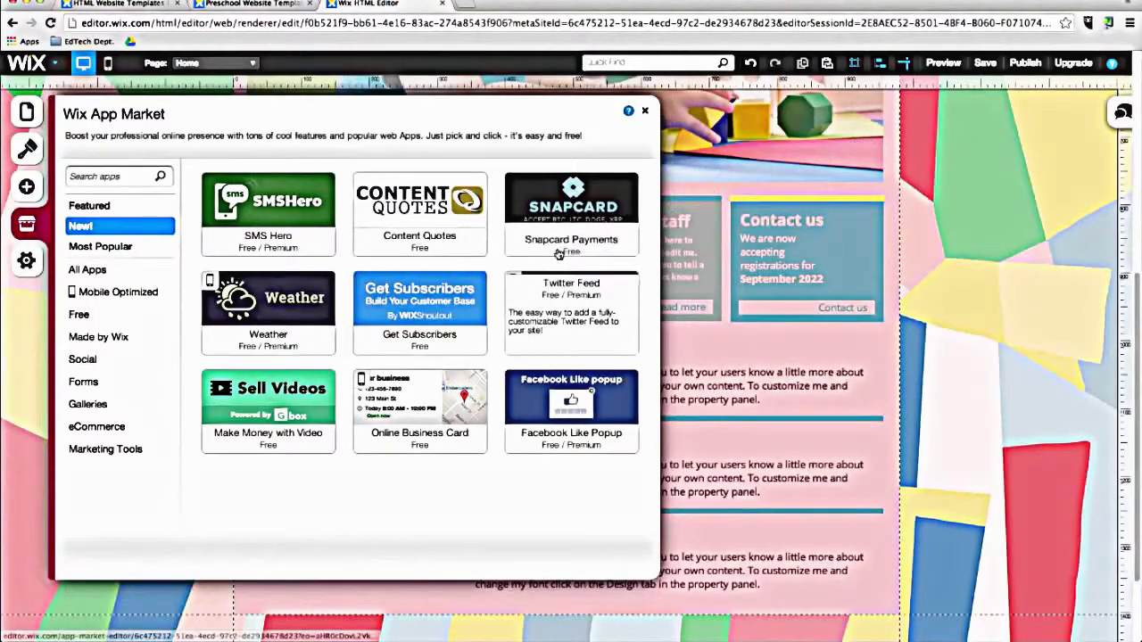
click(129, 361)
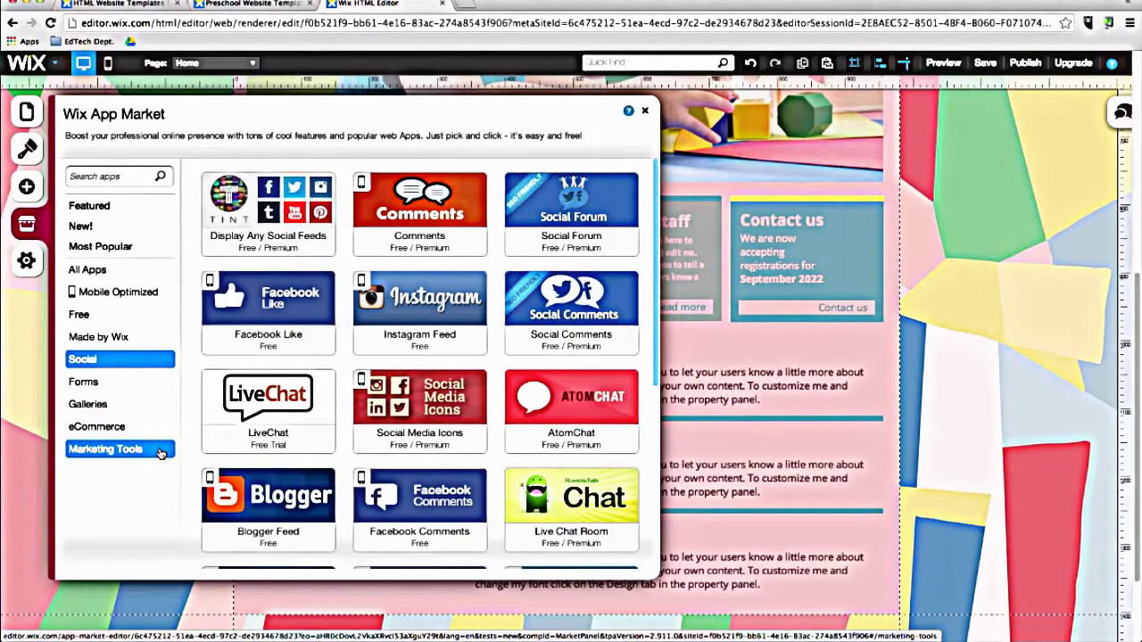
click(214, 63)
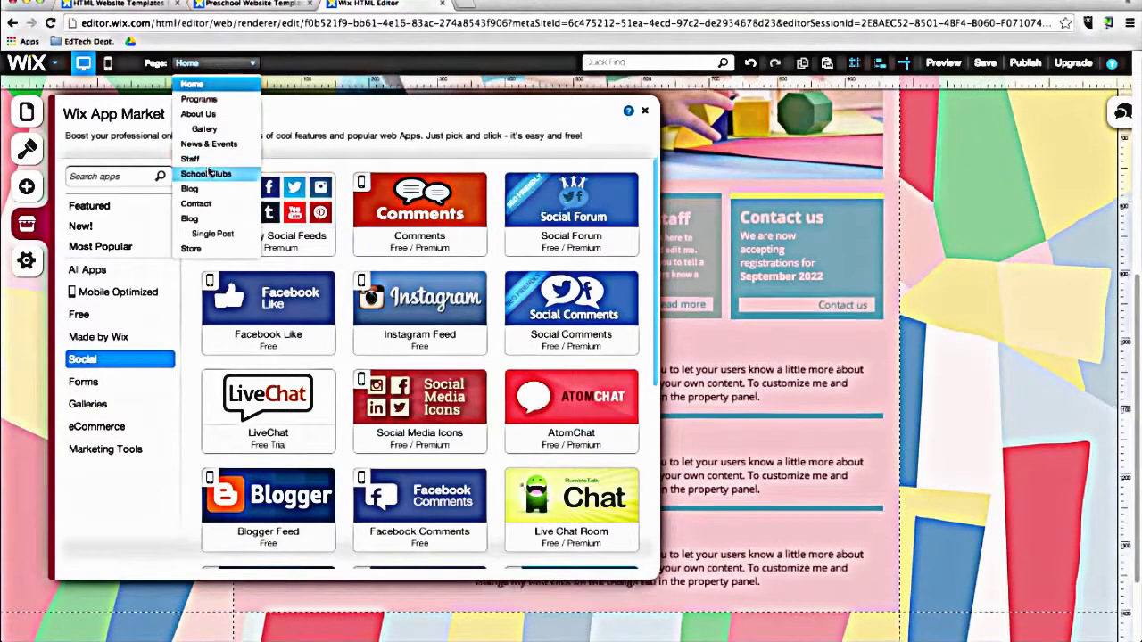
Replace the Gallery page's photo gallery with an Instagram Feed under the Gallery heading.
click(204, 130)
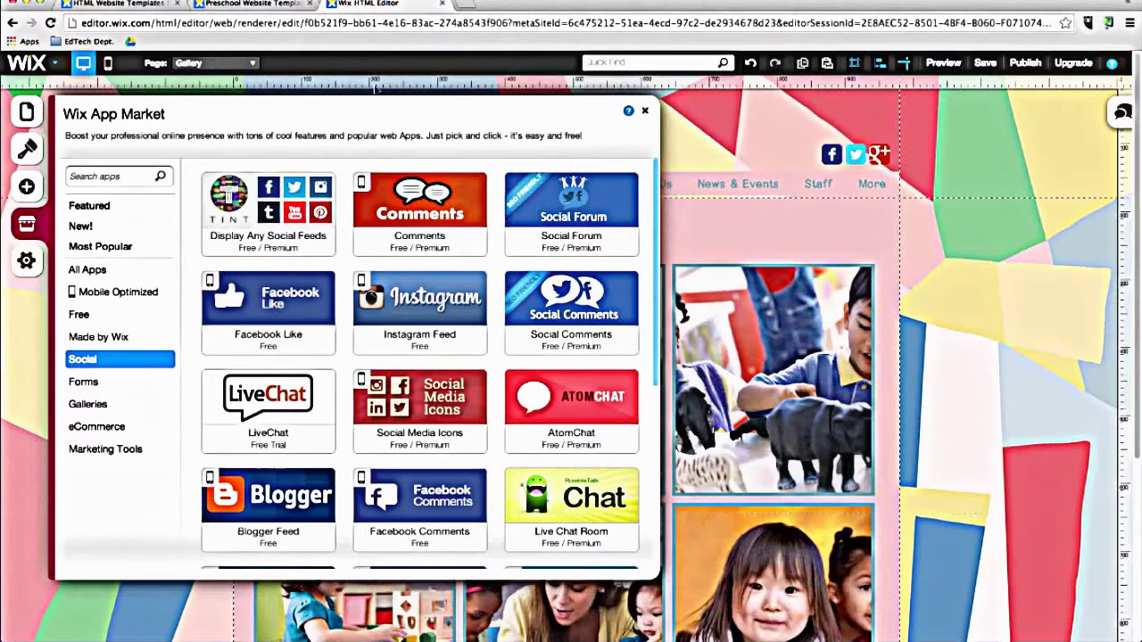
click(739, 294)
key(Delete)
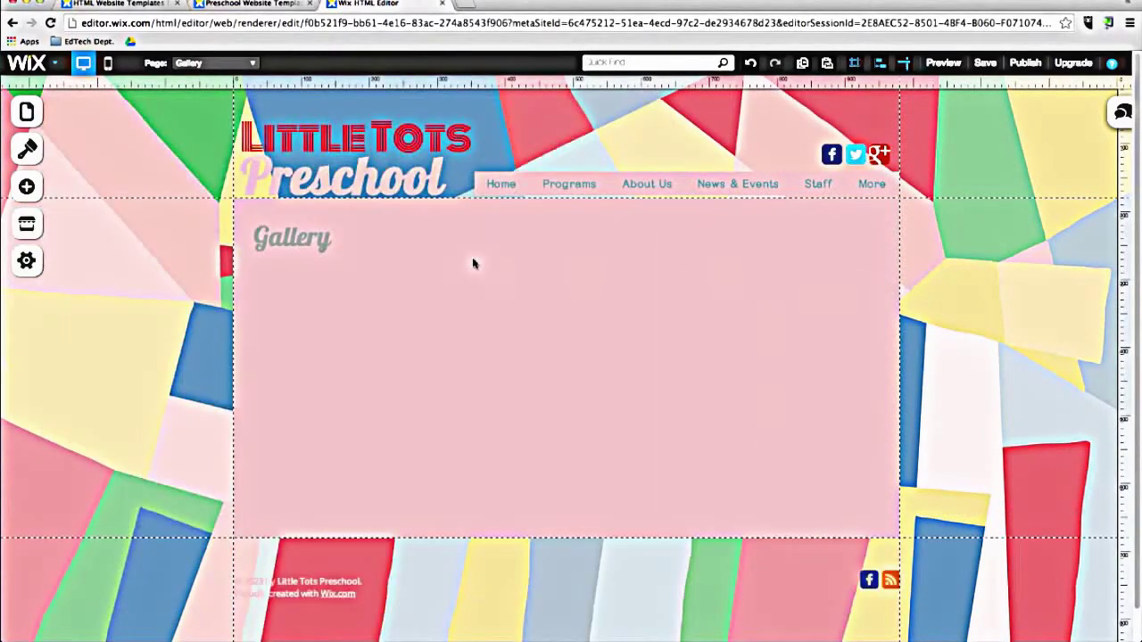
click(29, 225)
click(82, 358)
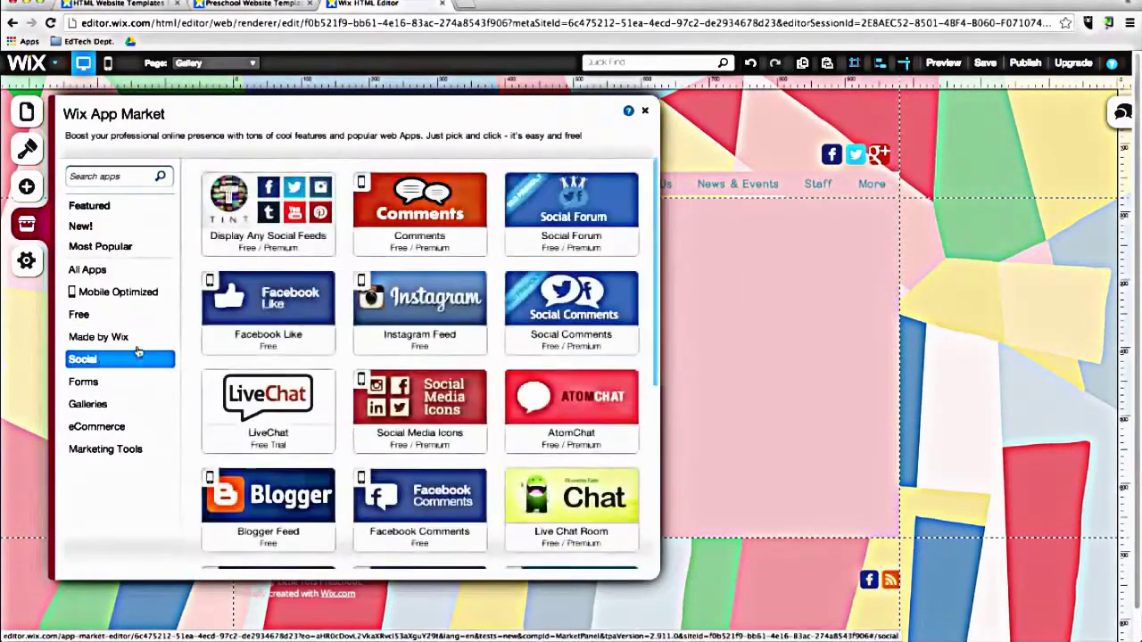
click(441, 300)
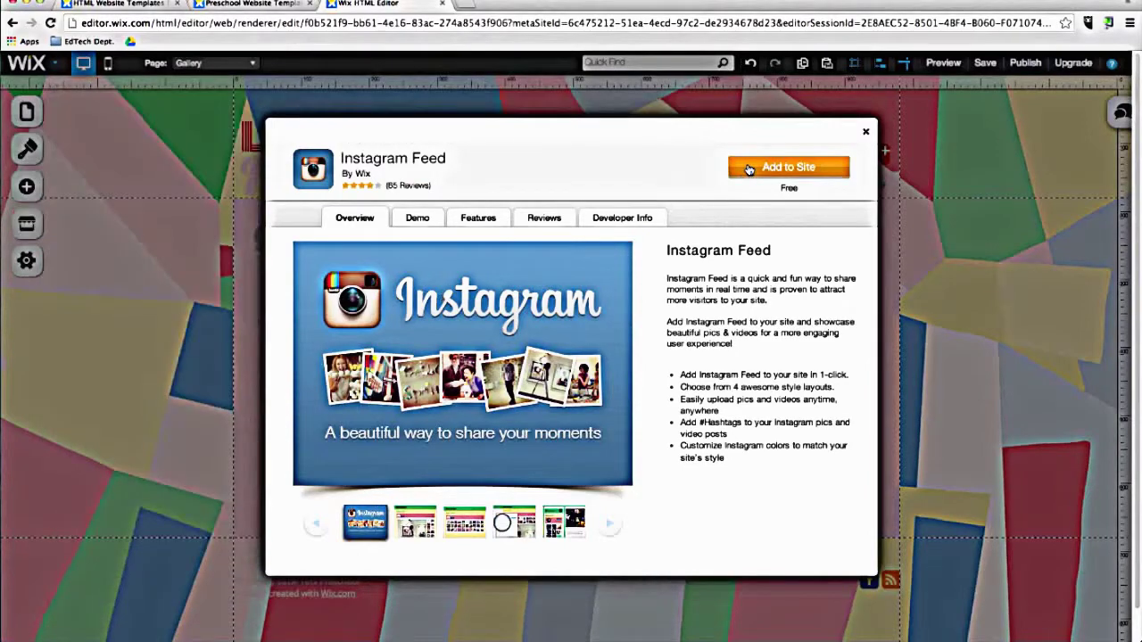
click(750, 170)
drag(777, 293, 306, 371)
Connect an Instagram account to the feed in its settings.
click(466, 395)
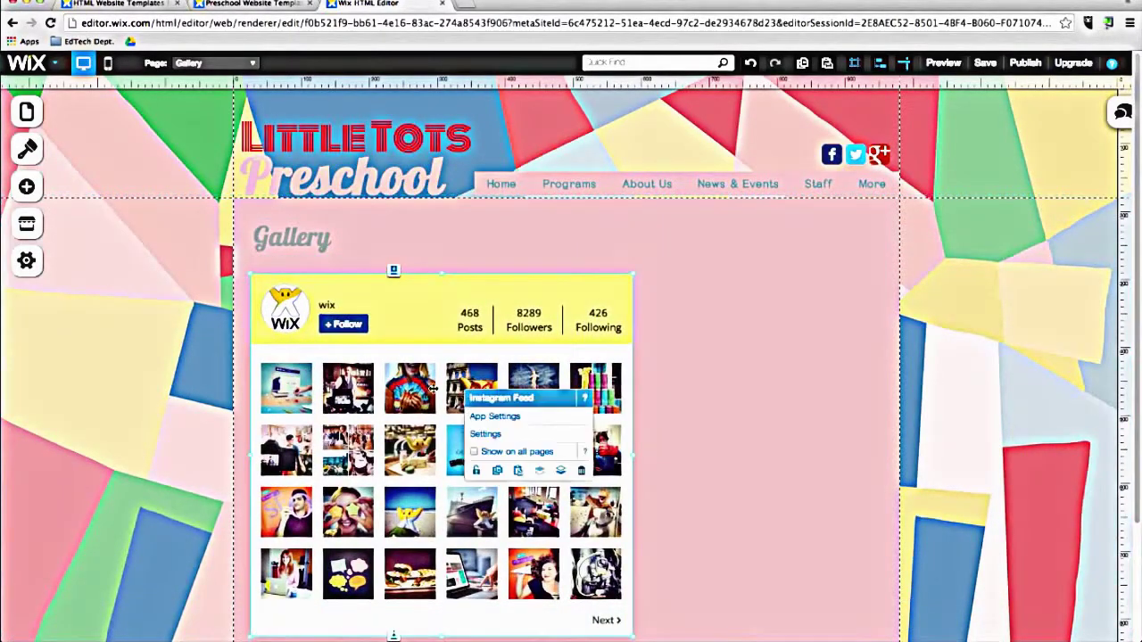
click(500, 431)
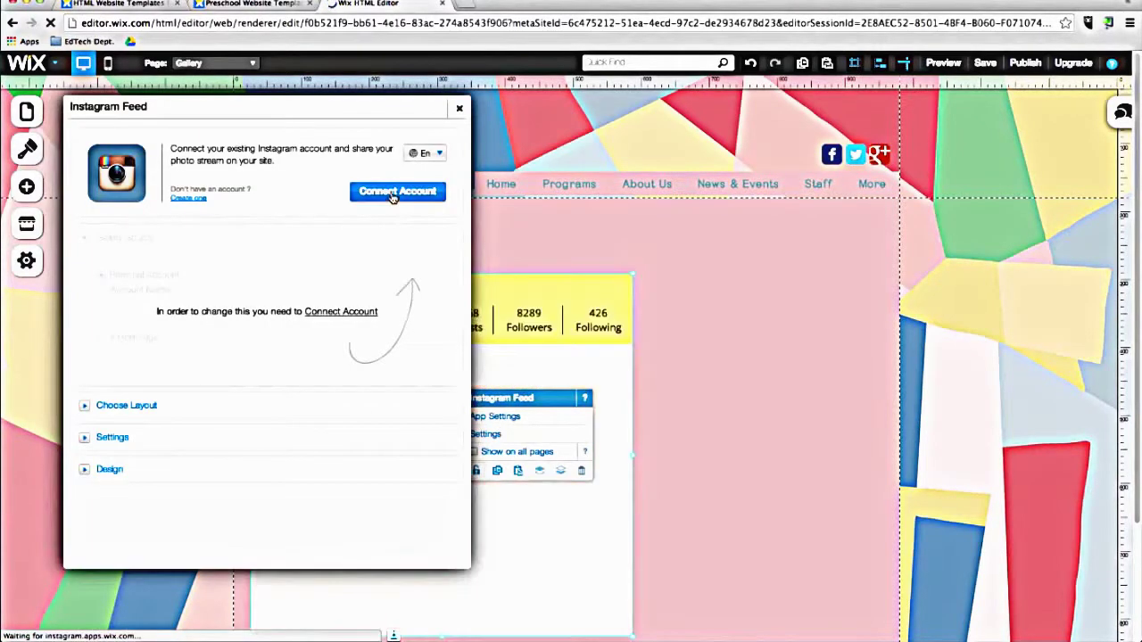
click(389, 196)
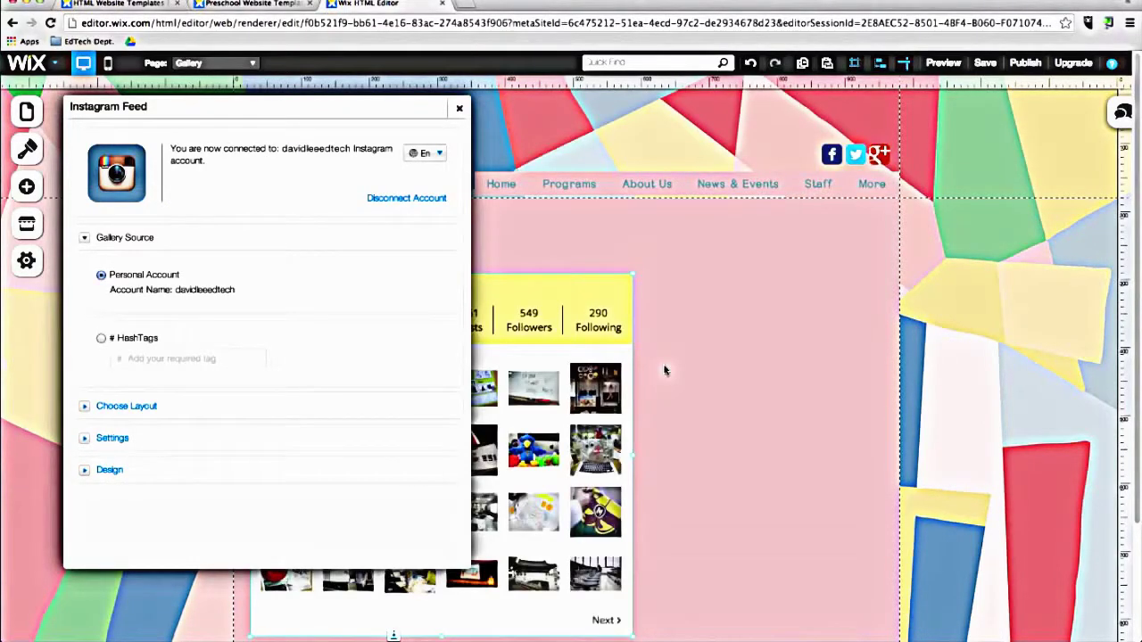
click(458, 108)
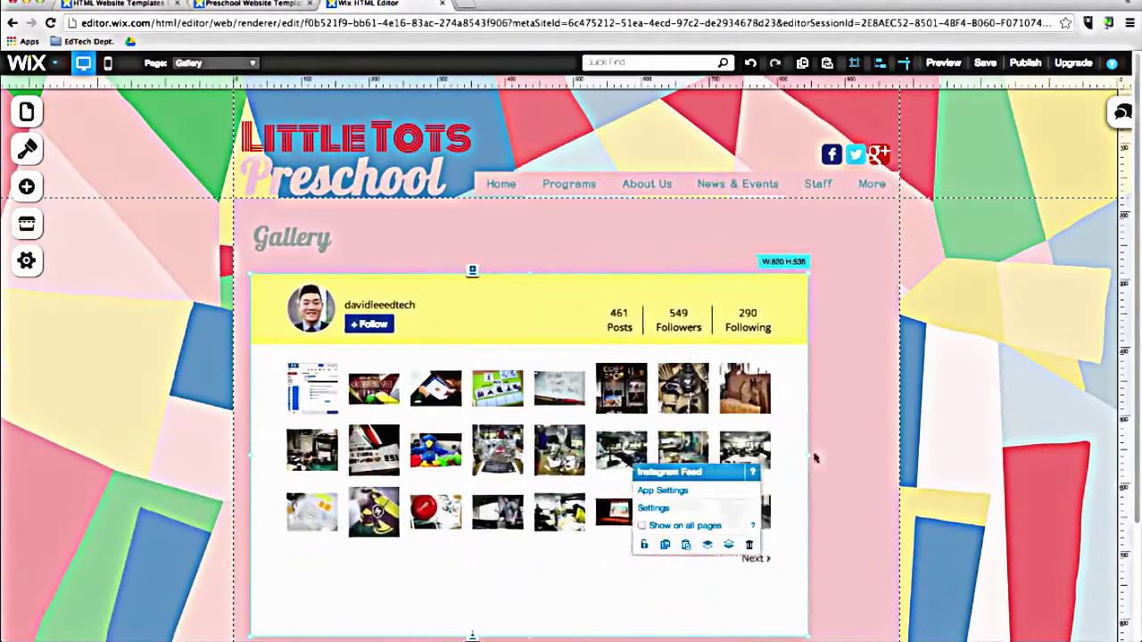
scroll(759, 428, down, 2)
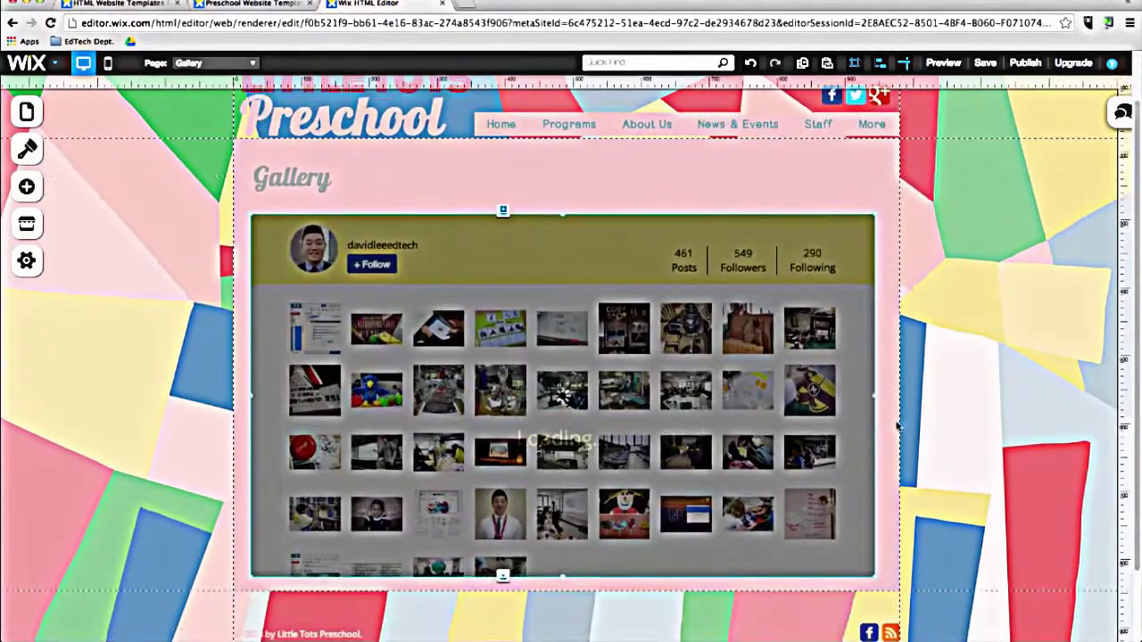
Preview the Gallery page, enlarge one feed photo, then return to the editor.
click(943, 62)
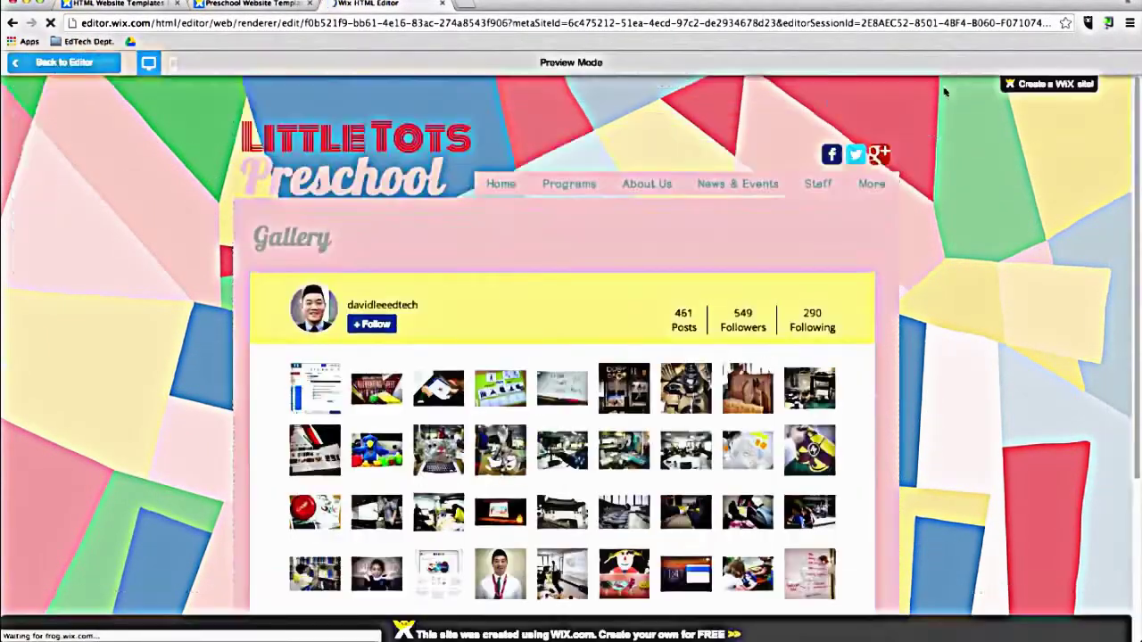
click(558, 518)
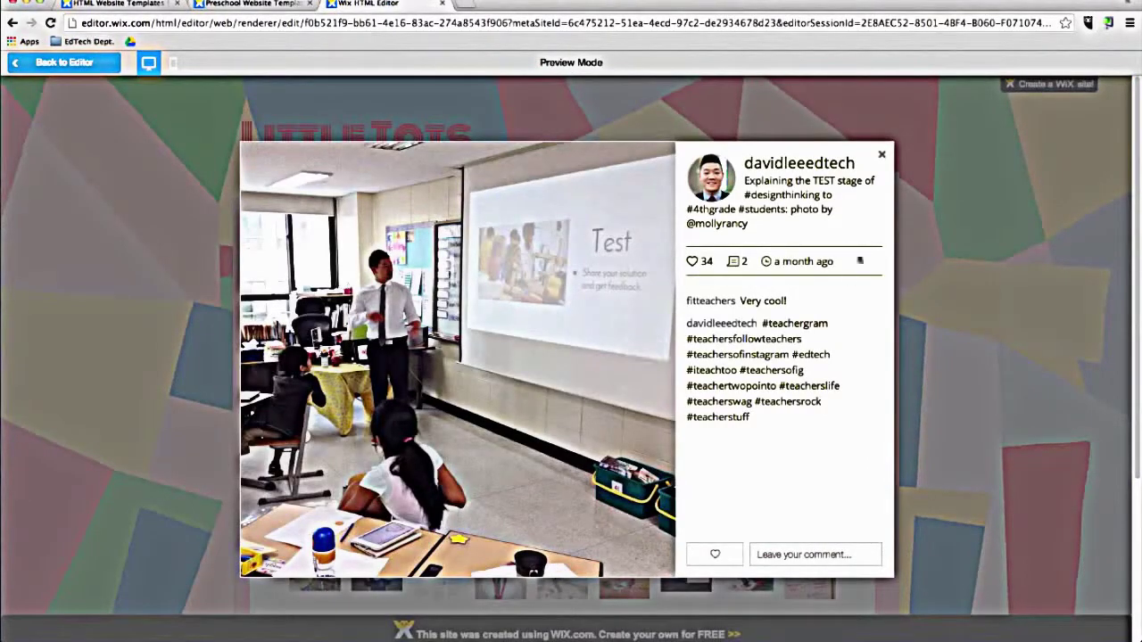
click(880, 157)
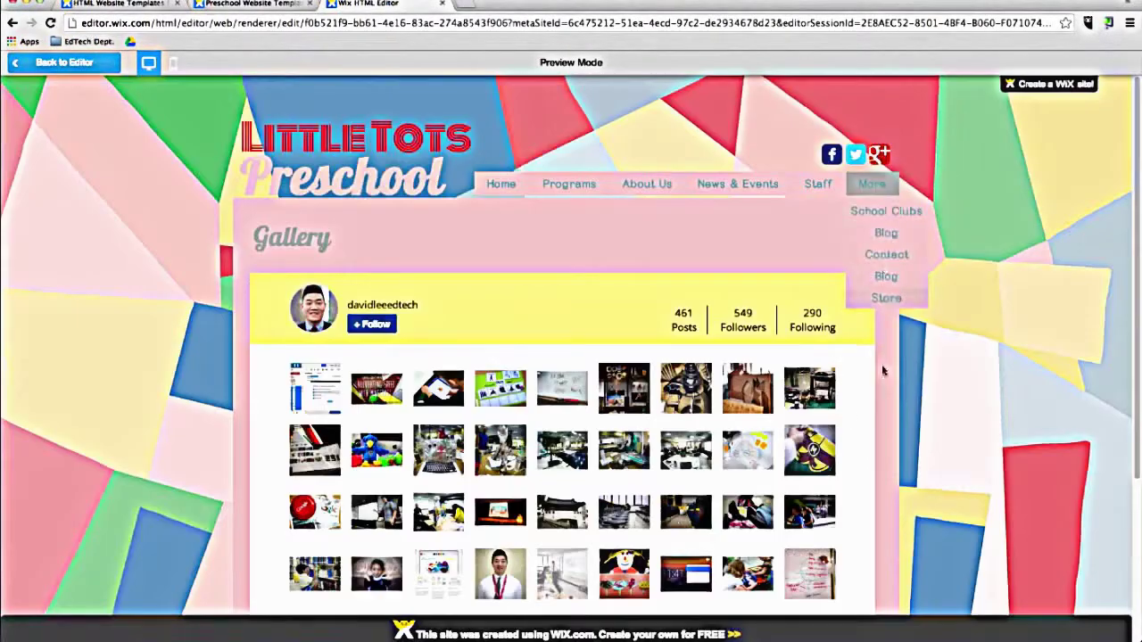
click(102, 65)
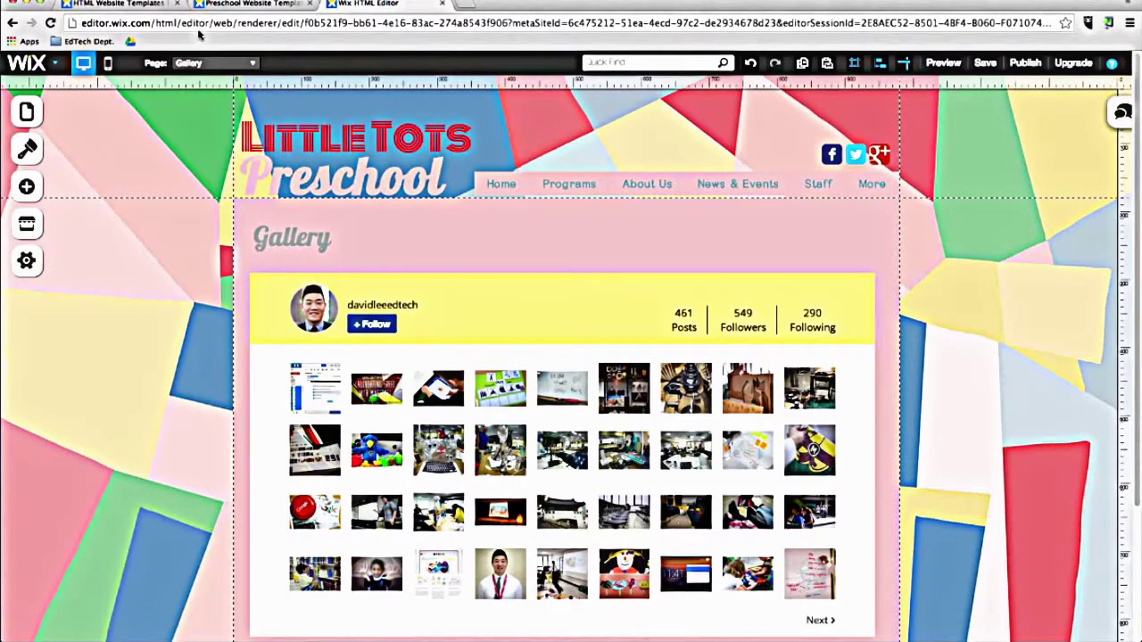
Add the Google Event Calendar app from Most Popular to the Contact page.
click(194, 63)
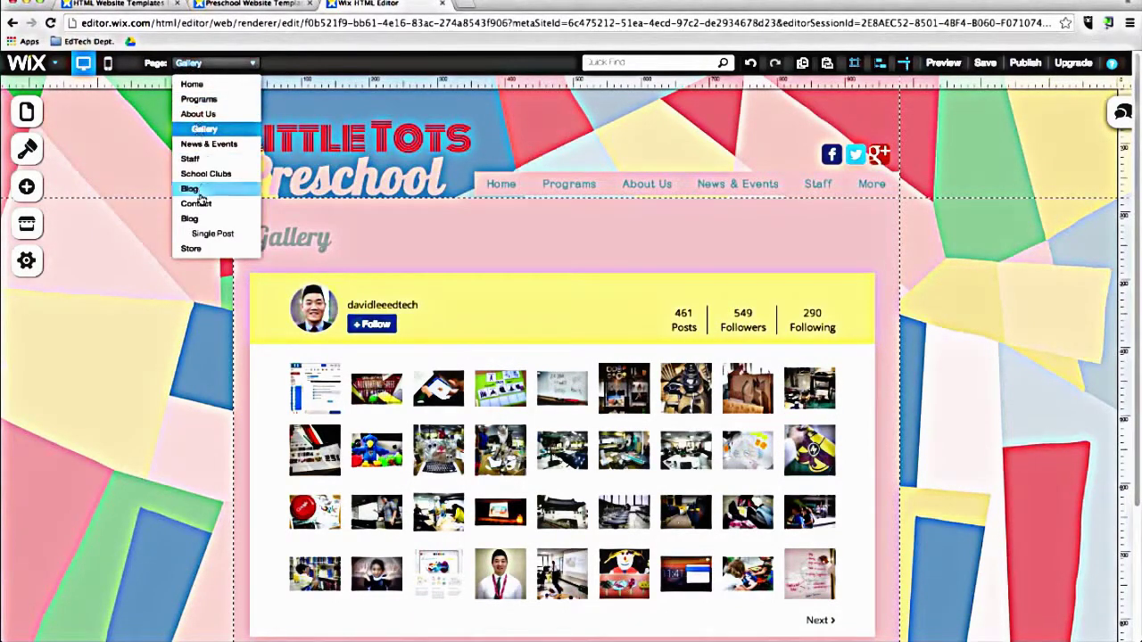
click(200, 206)
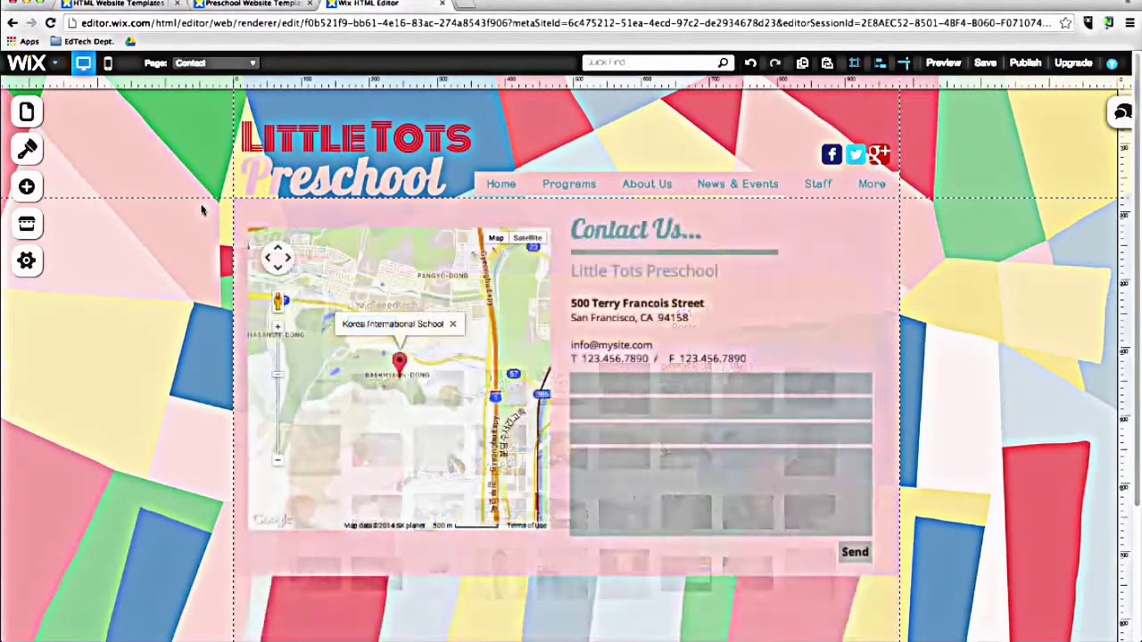
click(27, 226)
click(100, 246)
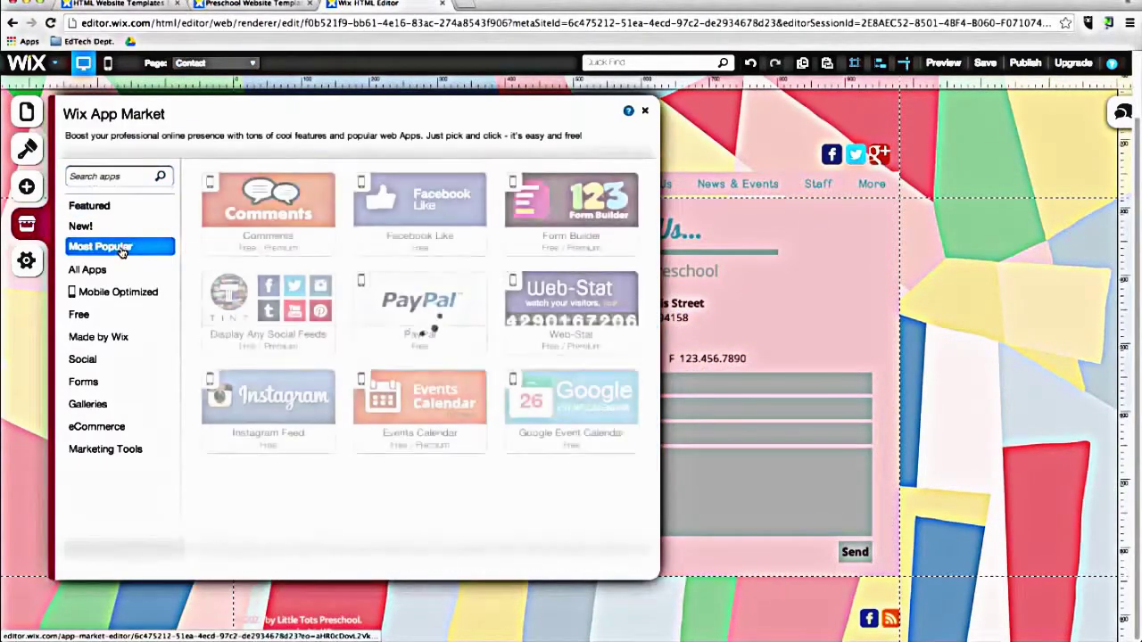
click(571, 405)
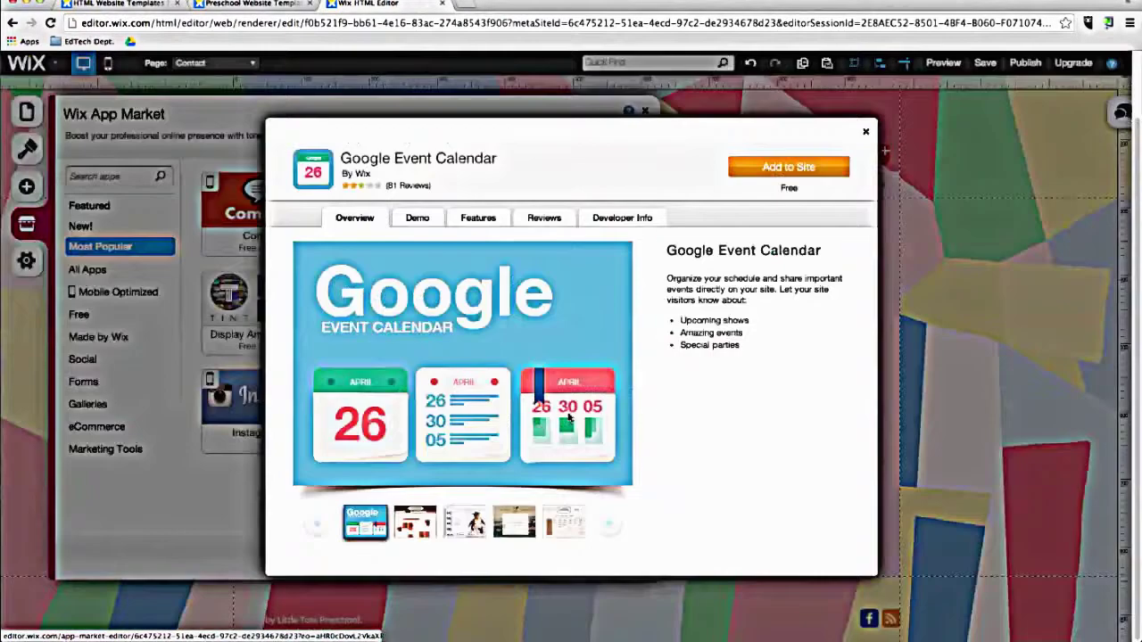
click(765, 170)
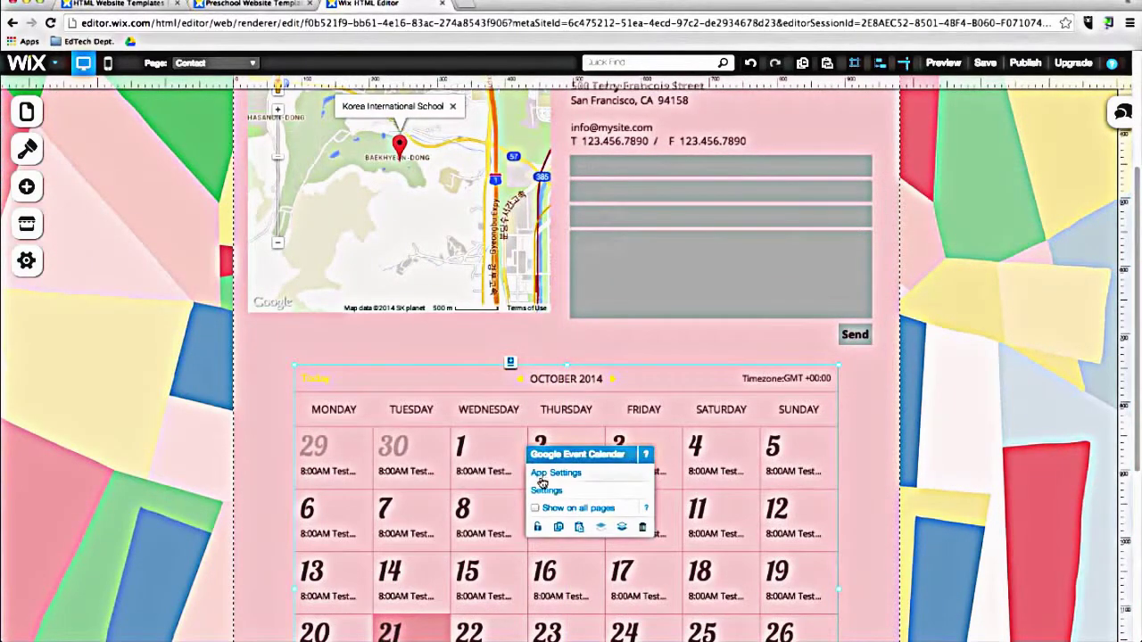
Connect a Google account and display the teacher's calendar with its October 2014 events.
click(539, 473)
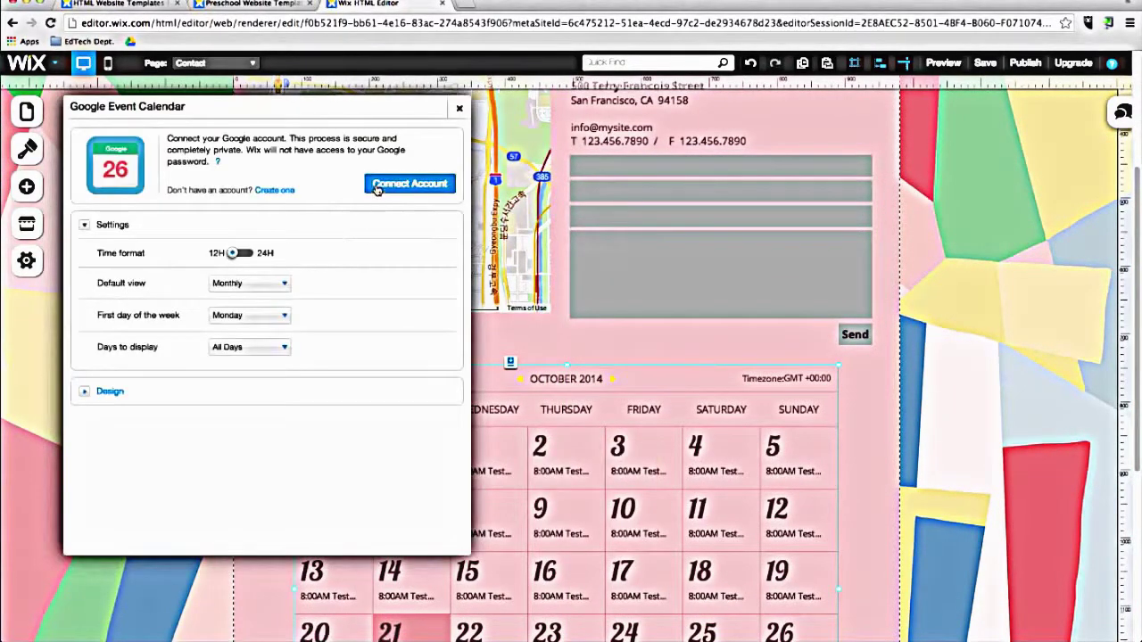
click(377, 186)
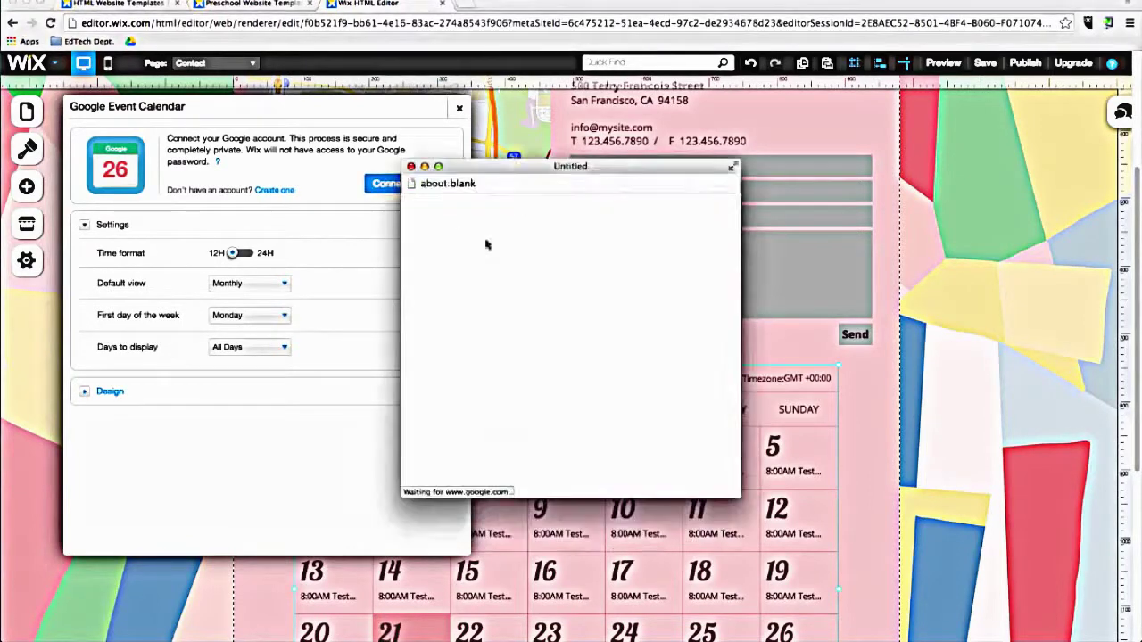
click(554, 344)
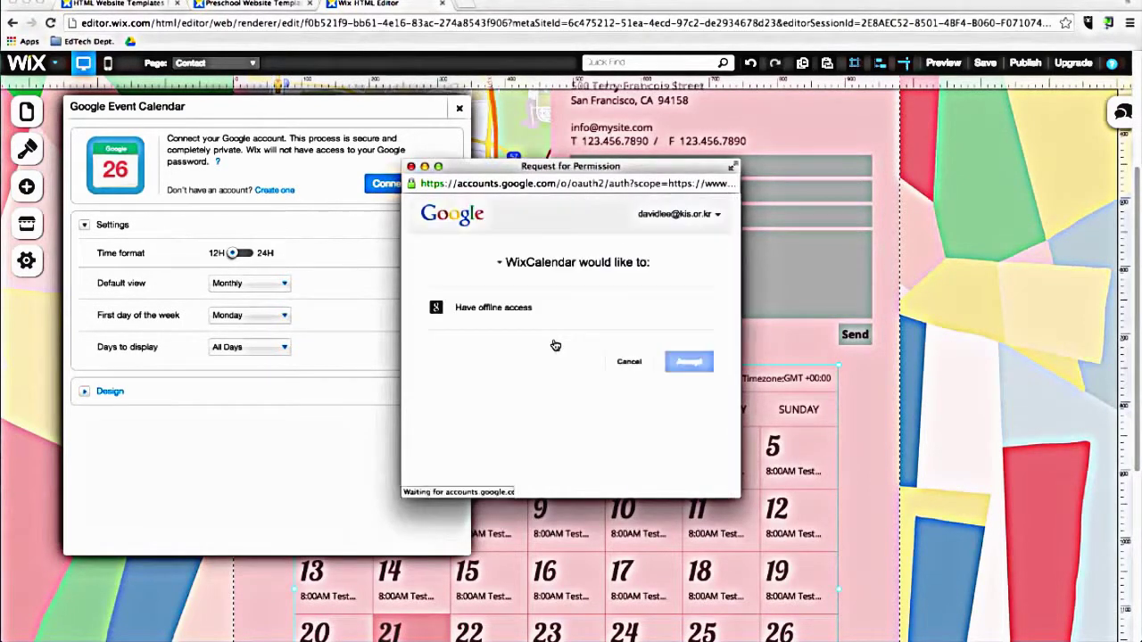
click(689, 361)
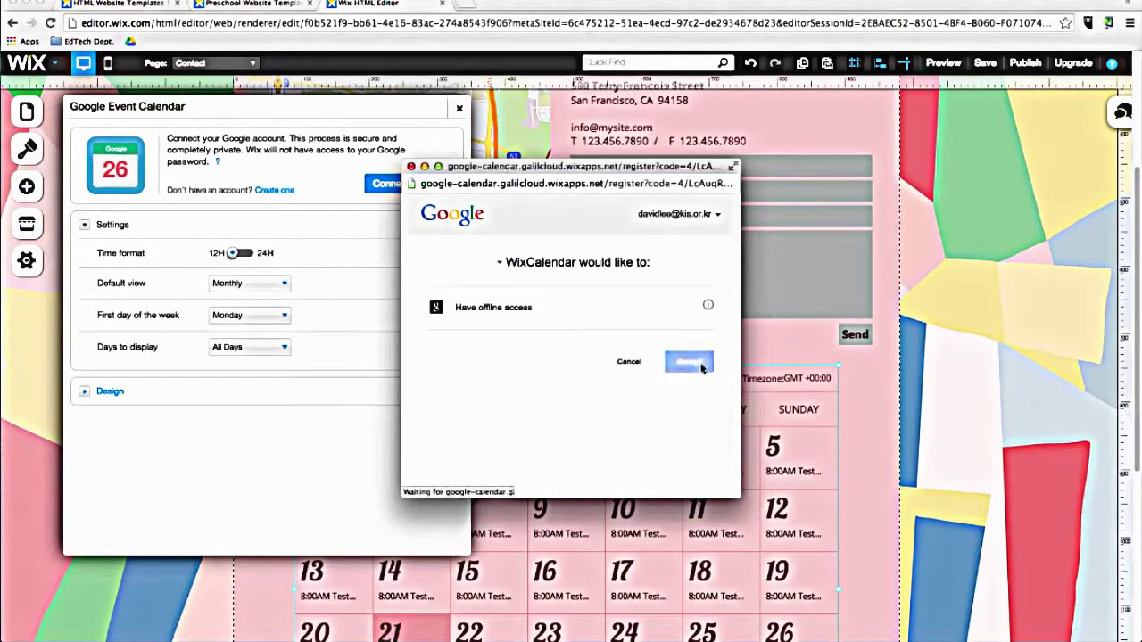
click(400, 171)
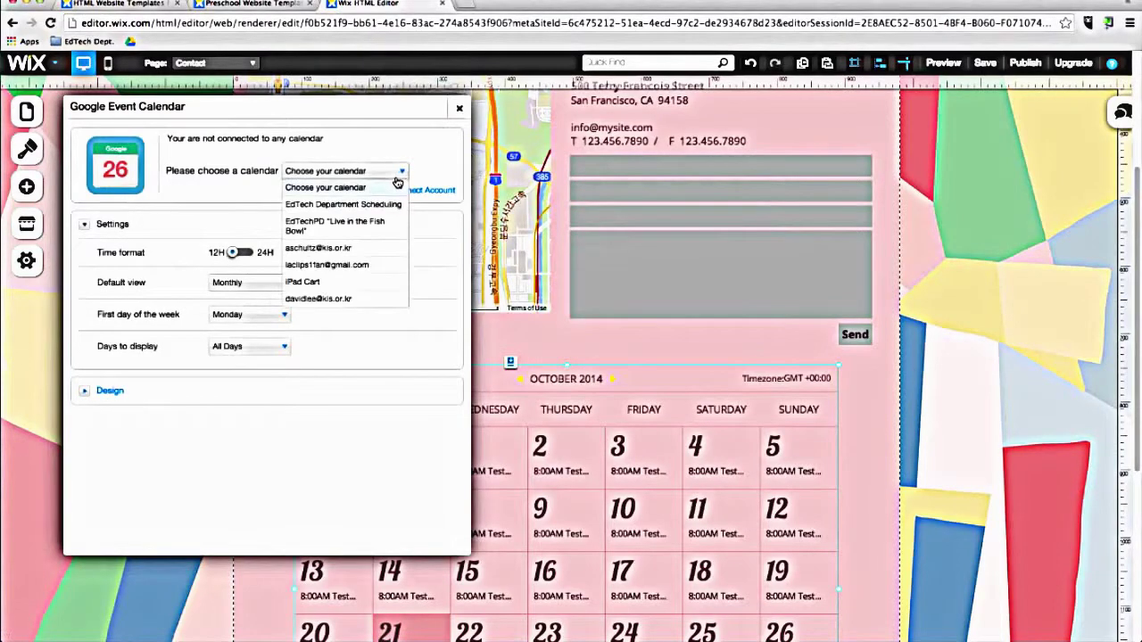
click(374, 249)
click(456, 110)
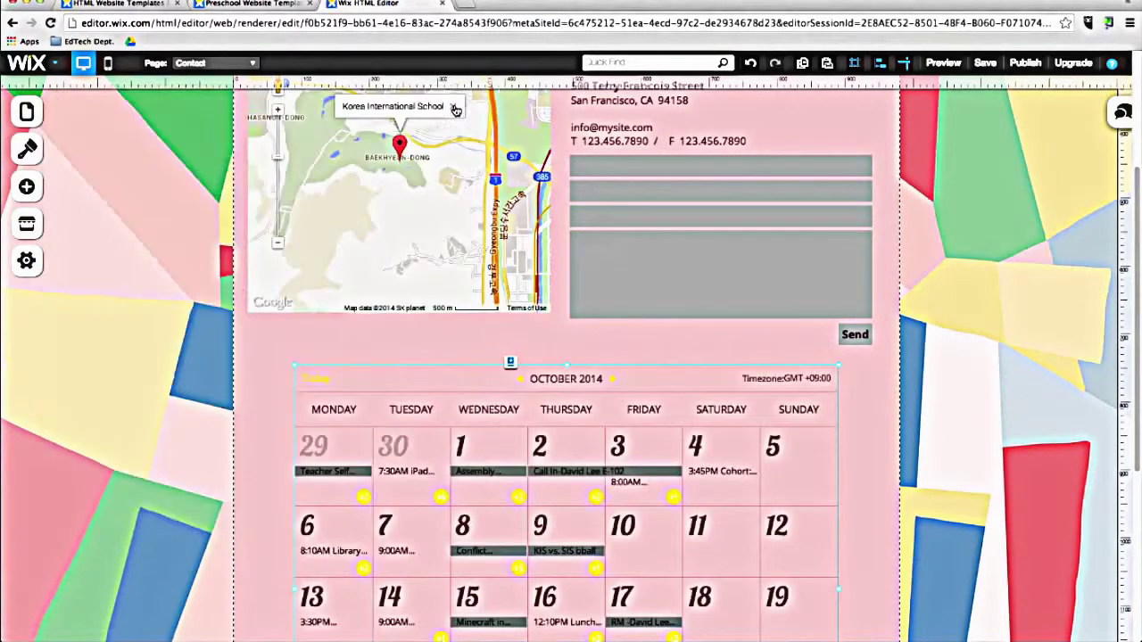
scroll(536, 513, down, 5)
scroll(536, 513, down, 1)
scroll(535, 513, down, 1)
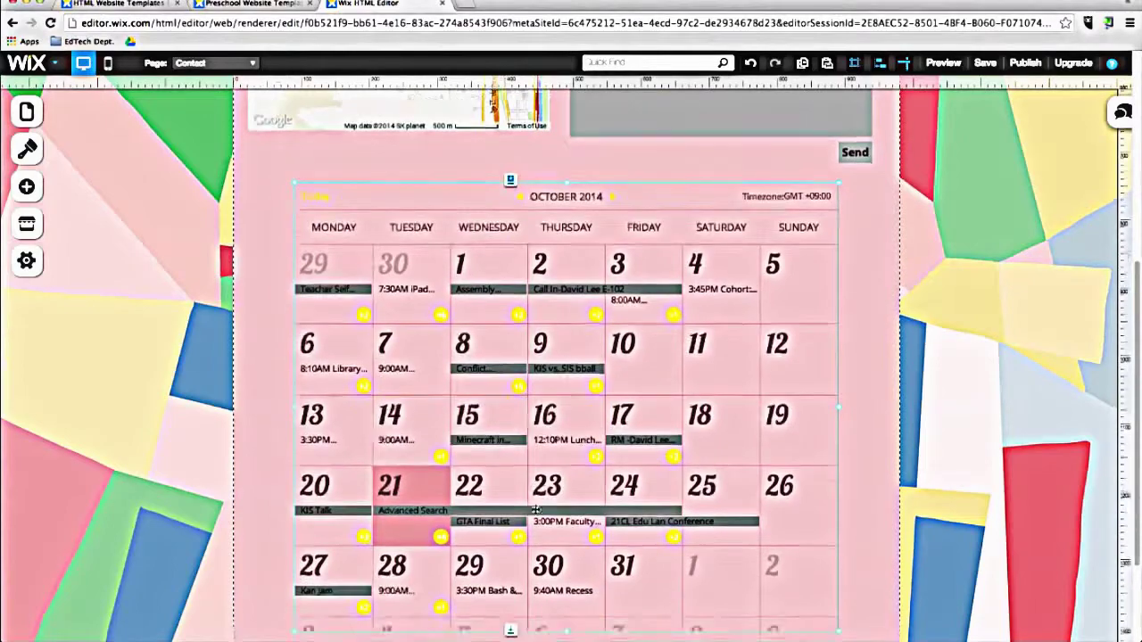
scroll(534, 511, down, 2)
Find Intelligent Live Chat by searching 'chat' and place its widget beside Contact Us.
scroll(534, 509, down, 1)
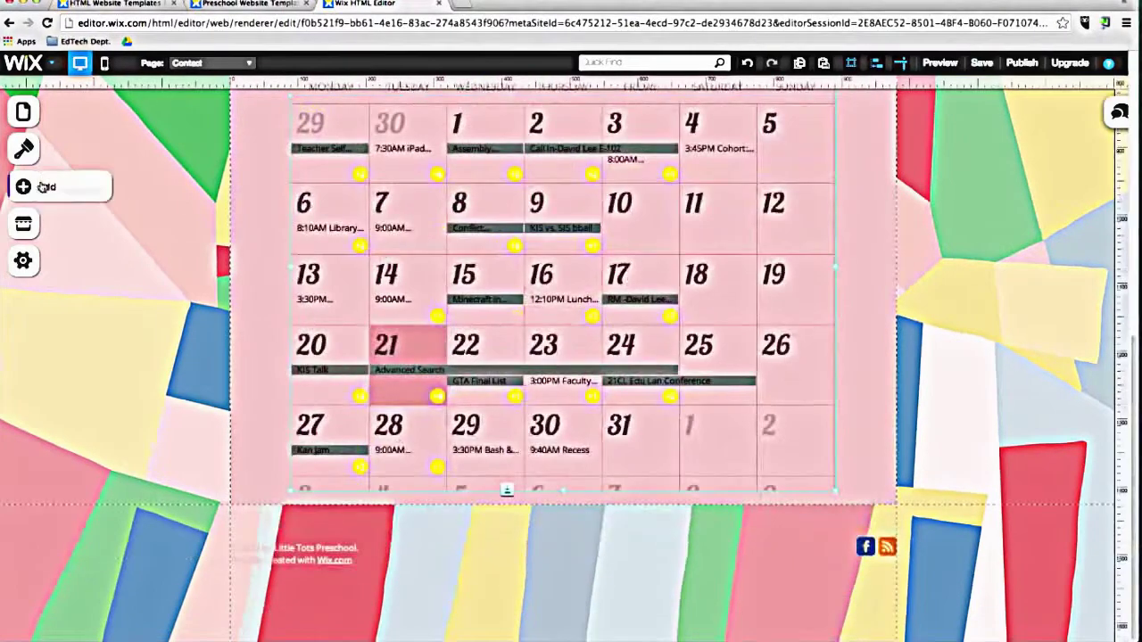
click(25, 185)
click(103, 566)
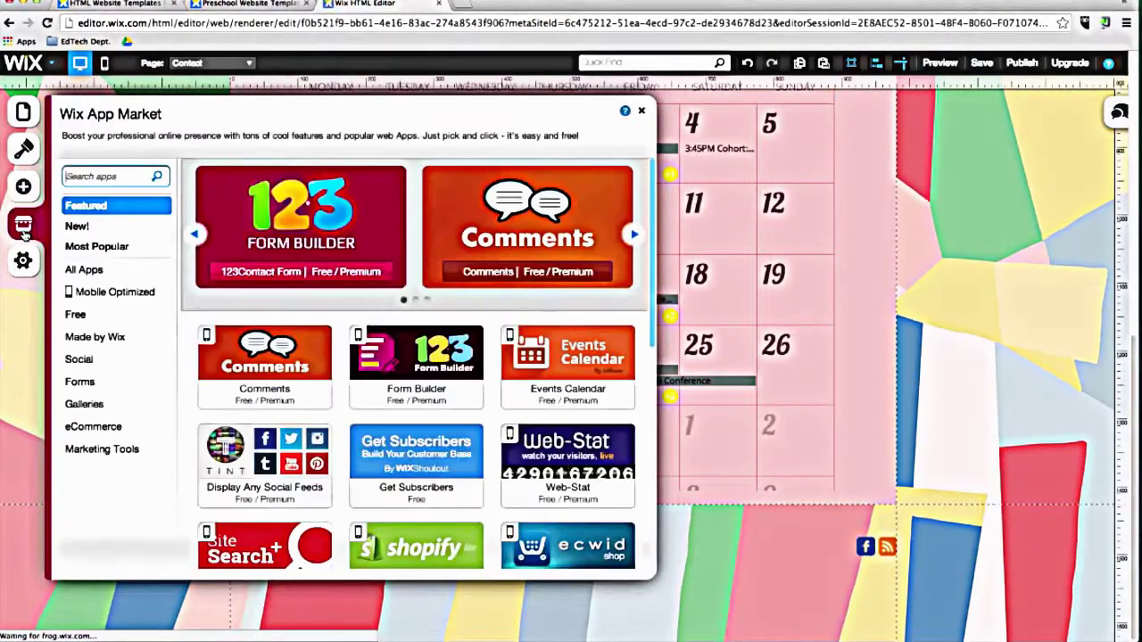
text(chat)
click(157, 177)
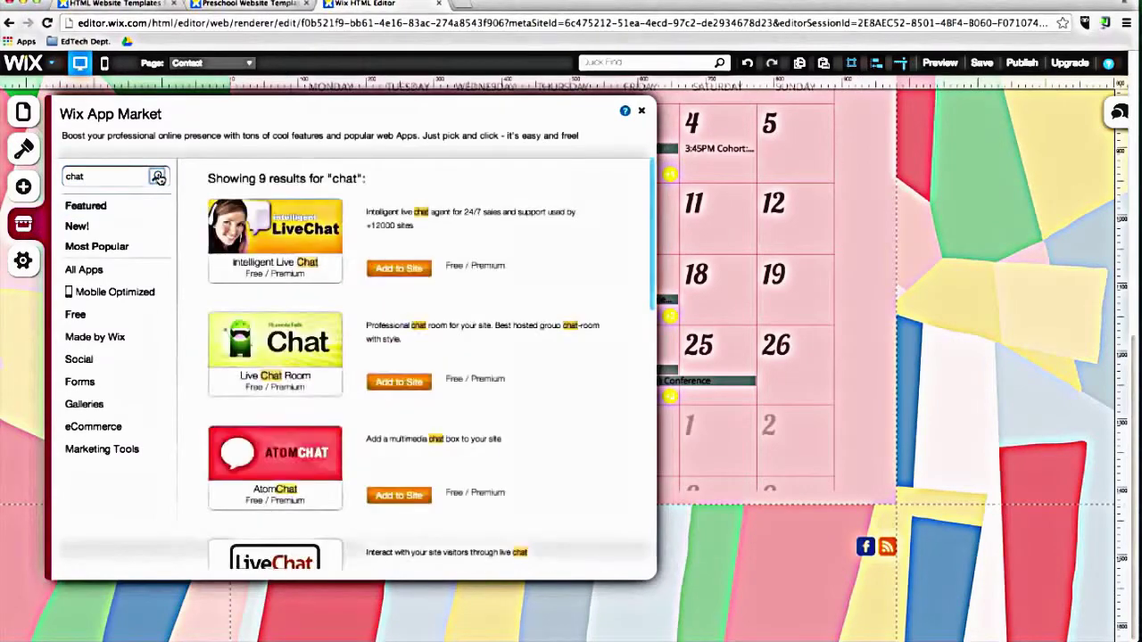
click(399, 268)
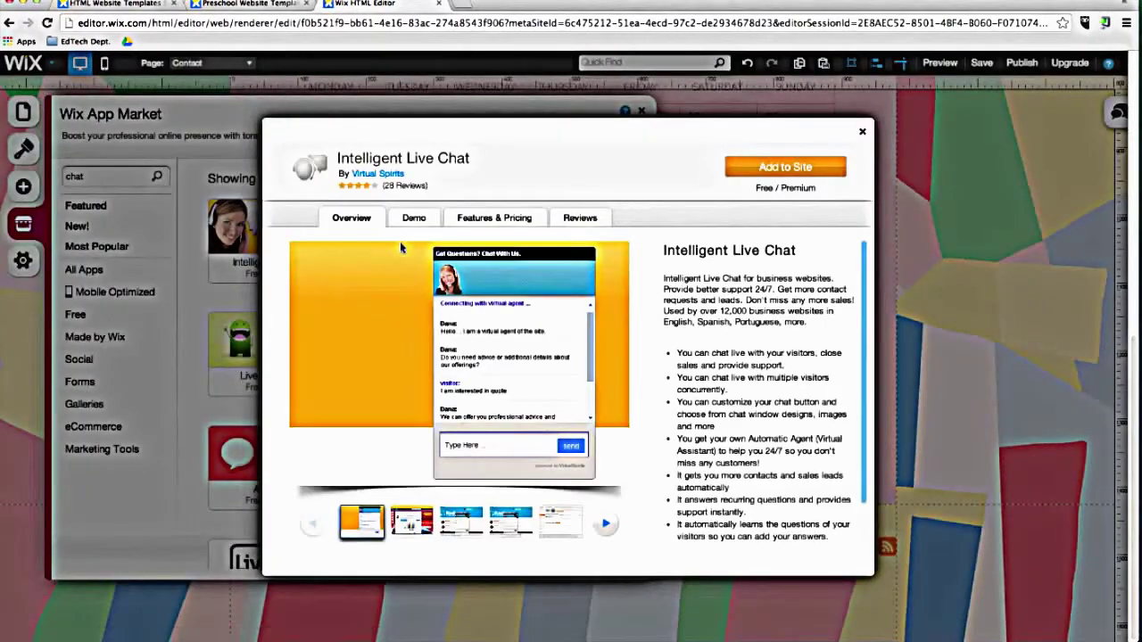
click(786, 167)
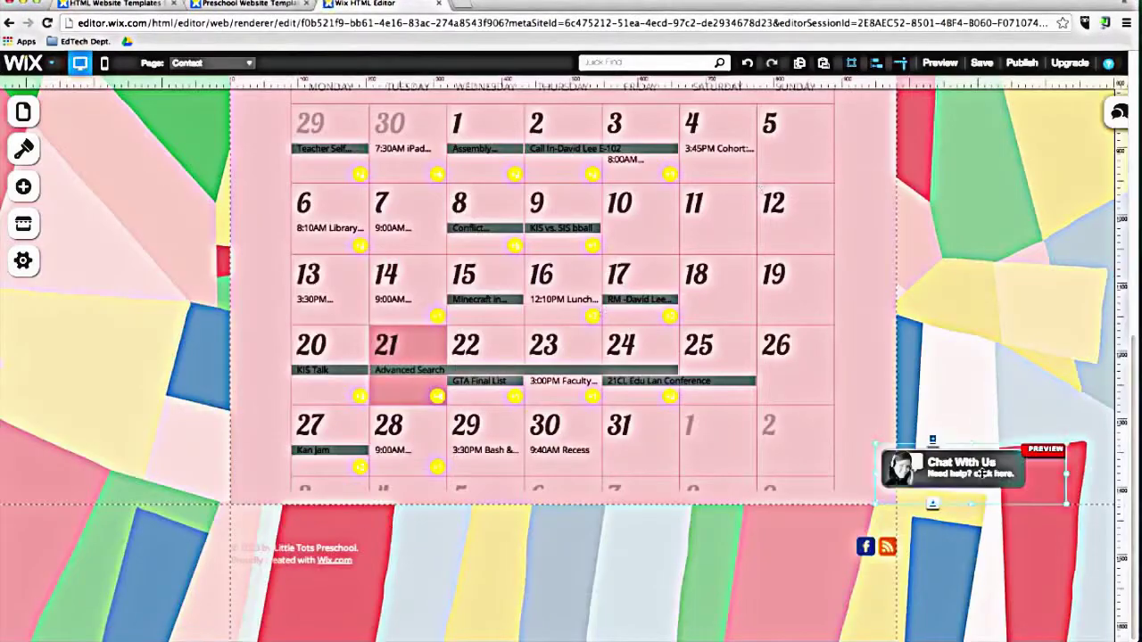
mouse_move(945, 464)
mouse_down()
mouse_move(783, 570)
mouse_move(828, 229)
mouse_move(814, 230)
mouse_move(828, 228)
mouse_up()
Open and dismiss the live chat widget's account setup.
click(897, 253)
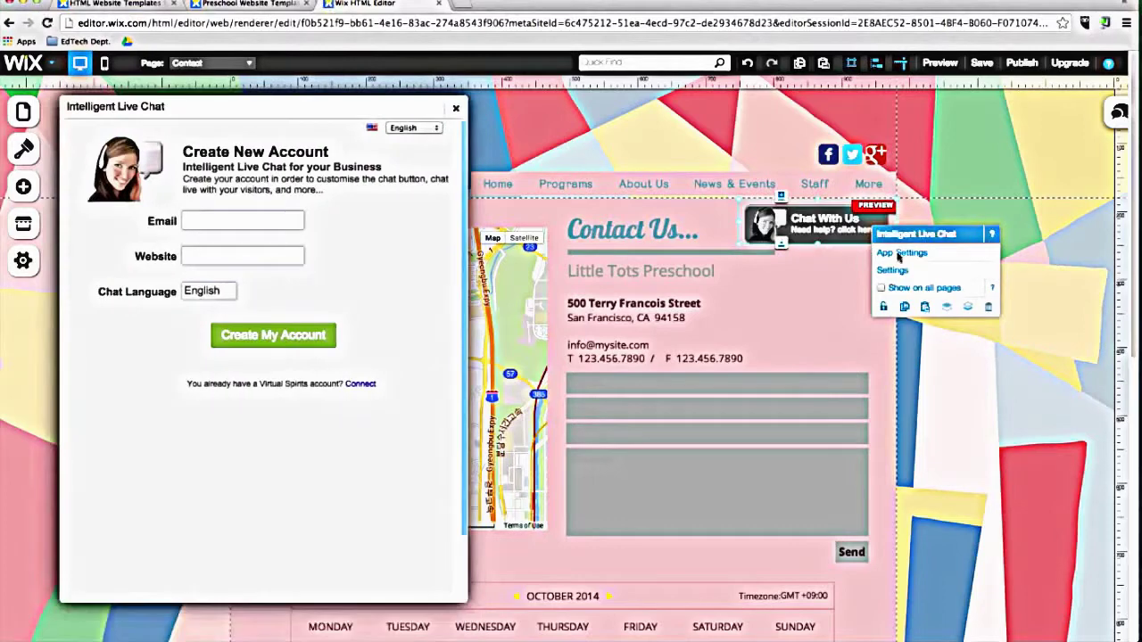
click(455, 108)
click(23, 263)
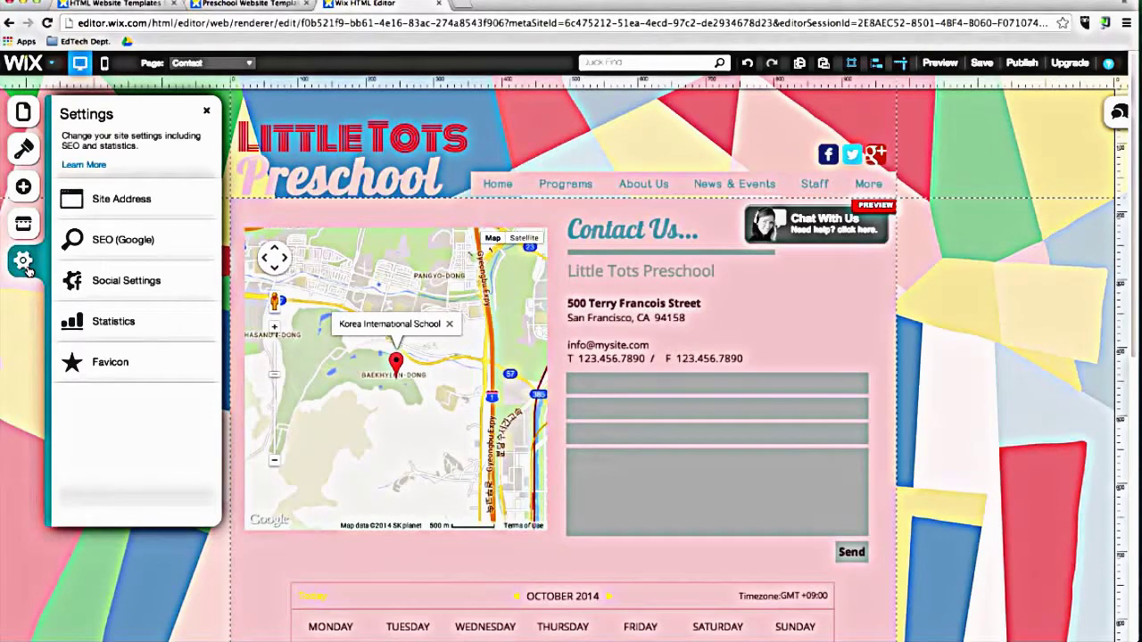
Look through the Site Address, SEO, Social, Statistics and Favicon settings, then close the panel.
click(102, 212)
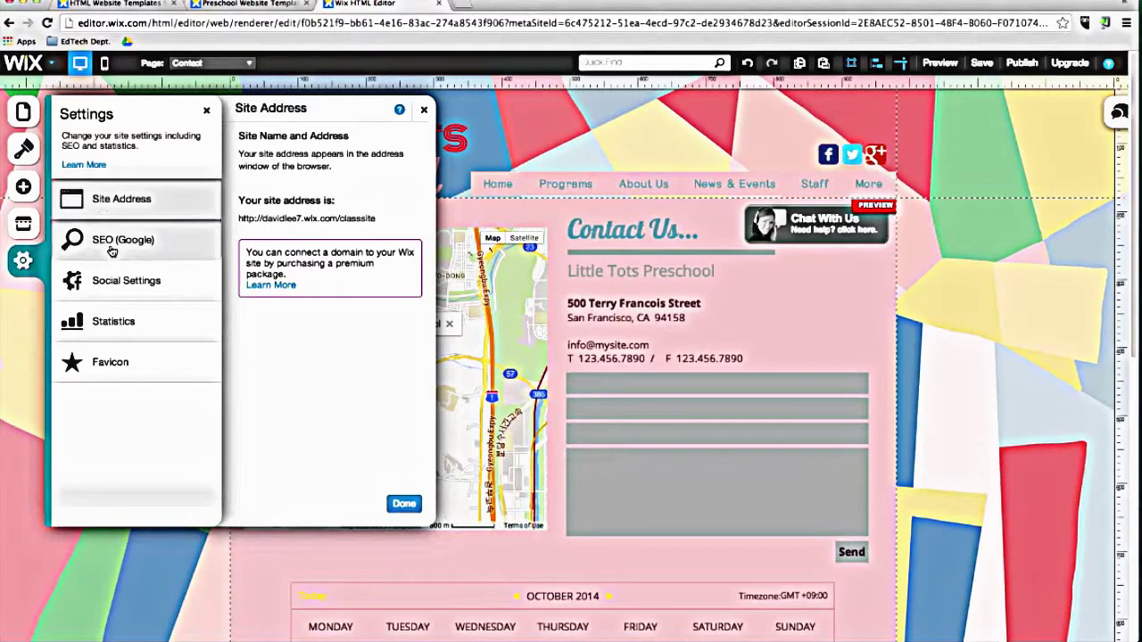
click(112, 250)
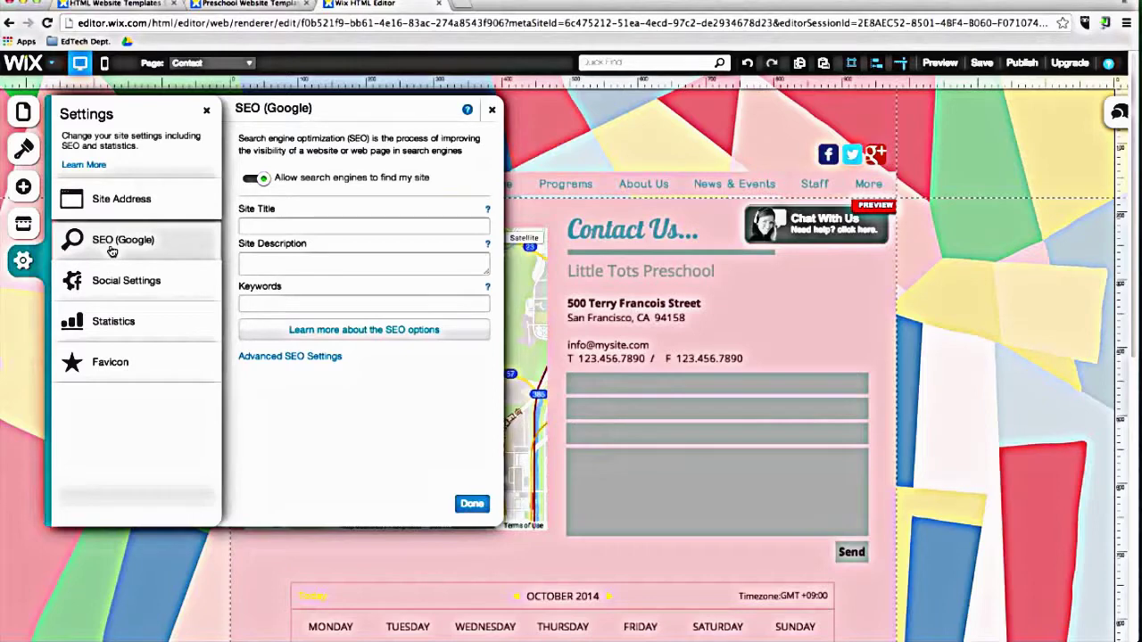
click(125, 291)
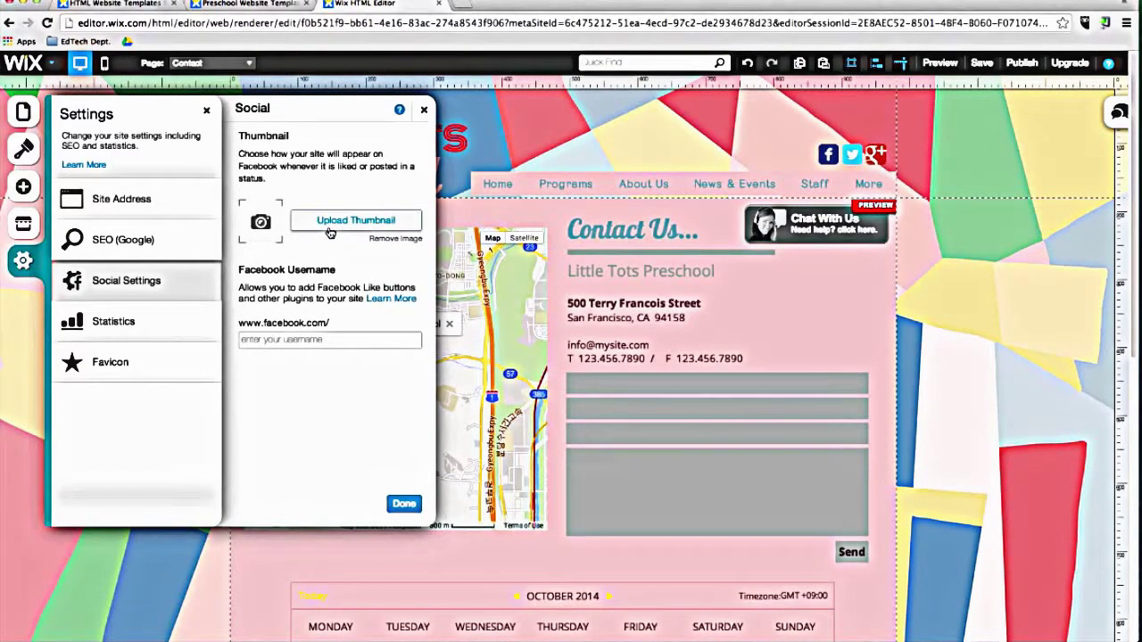
click(164, 329)
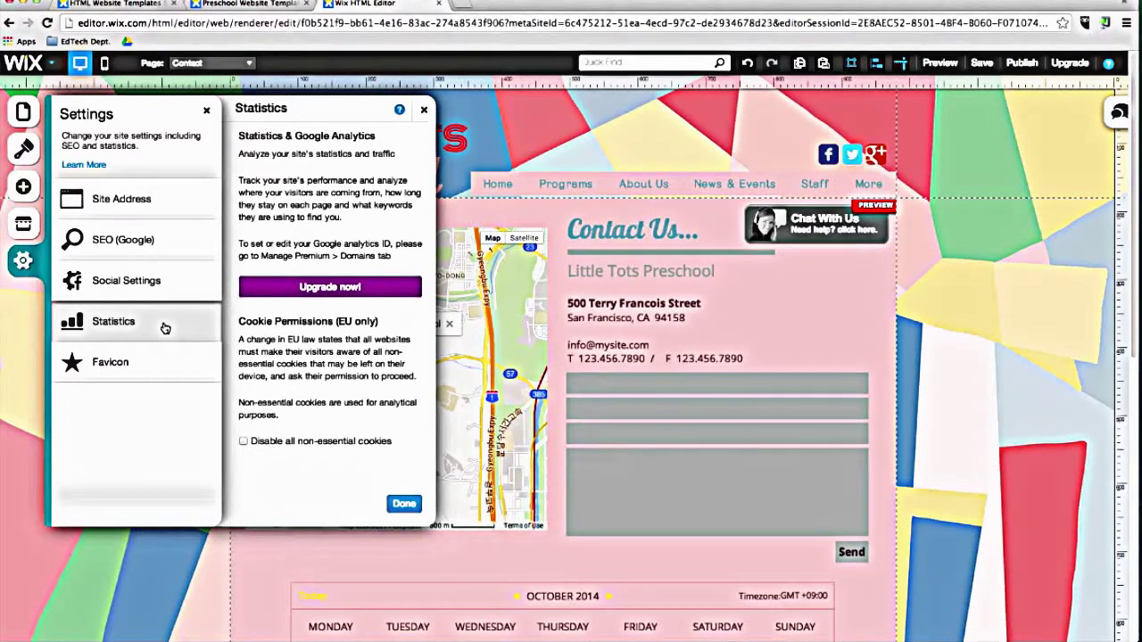
click(166, 368)
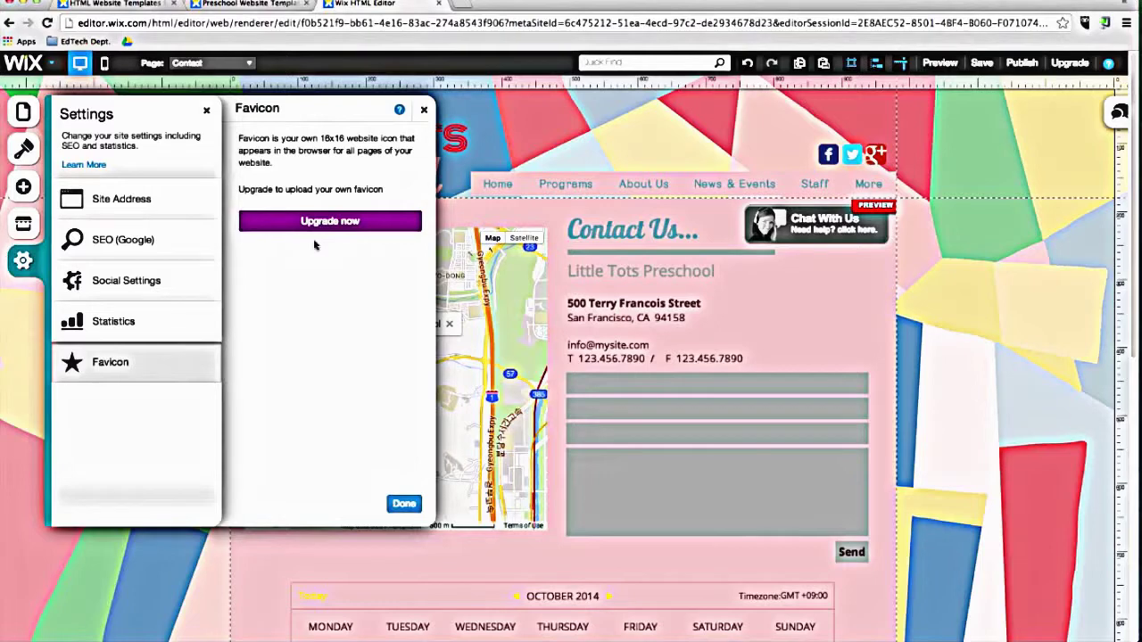
click(404, 504)
Retitle the header to "Mr.Lee's" over "ClassSite" on two lines and publish the site.
click(349, 121)
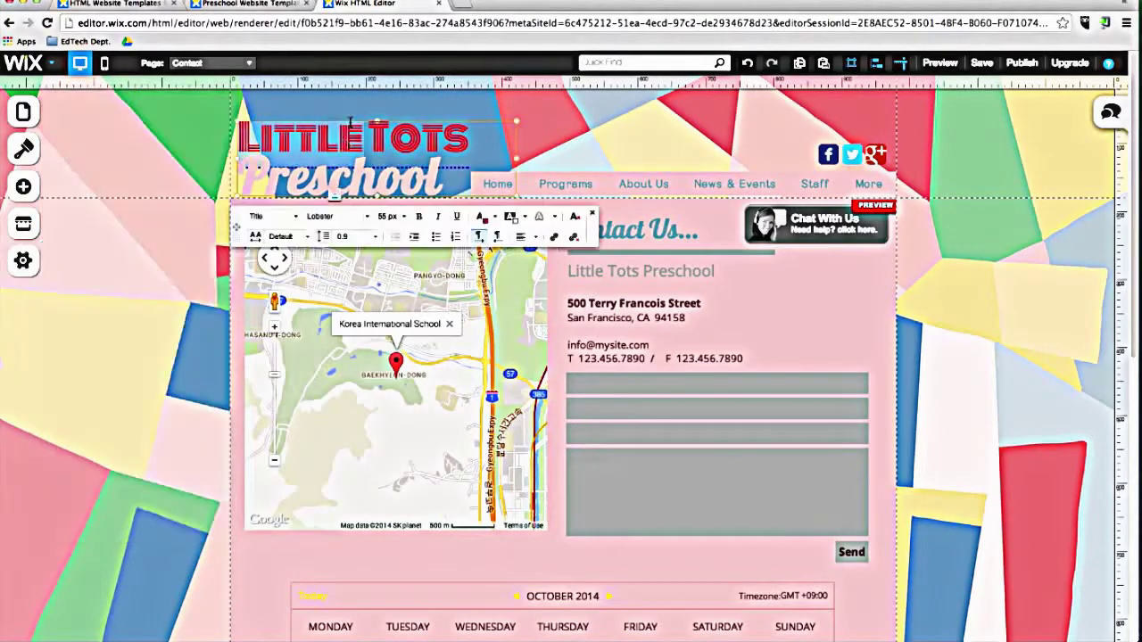
text(Mr.Le)
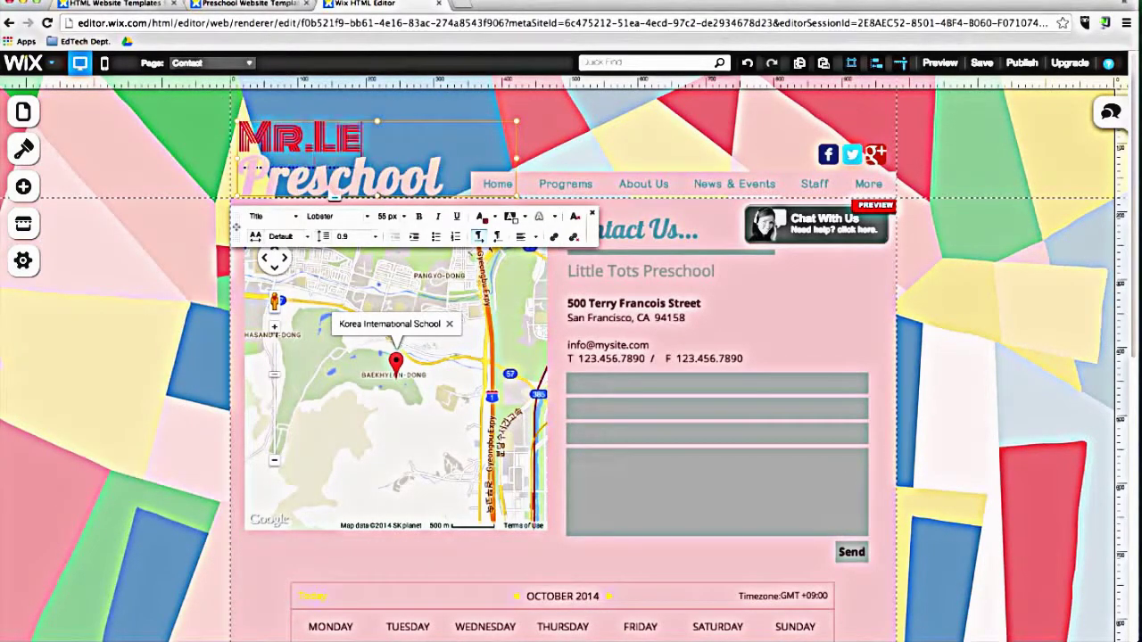
text(e's)
key(shift+Down)
text(Cla)
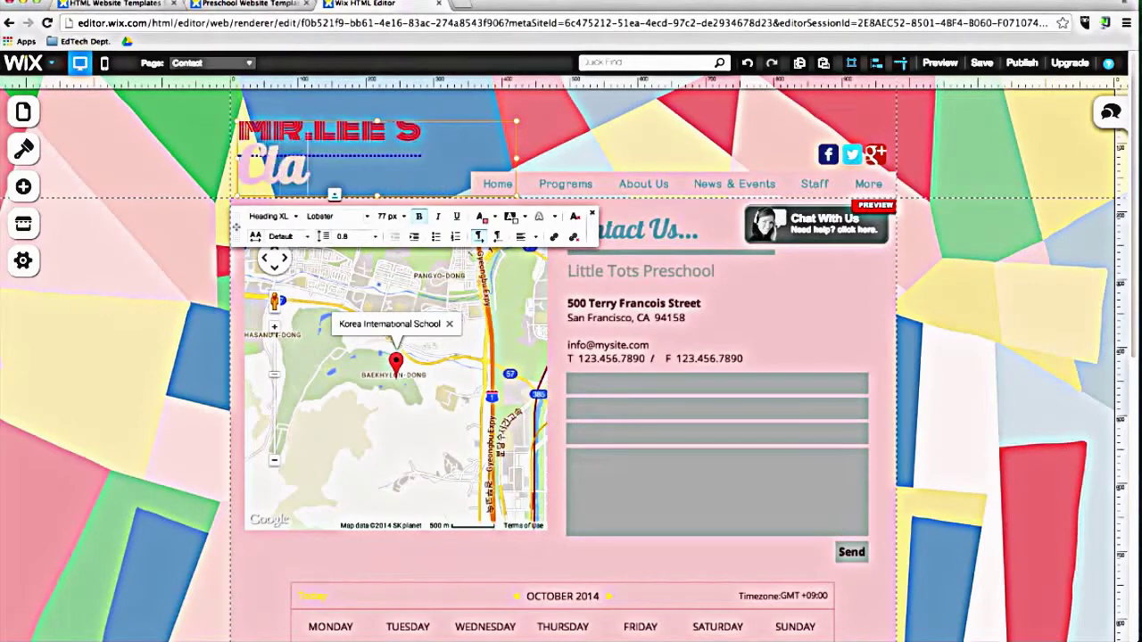
text(ssSite)
click(150, 292)
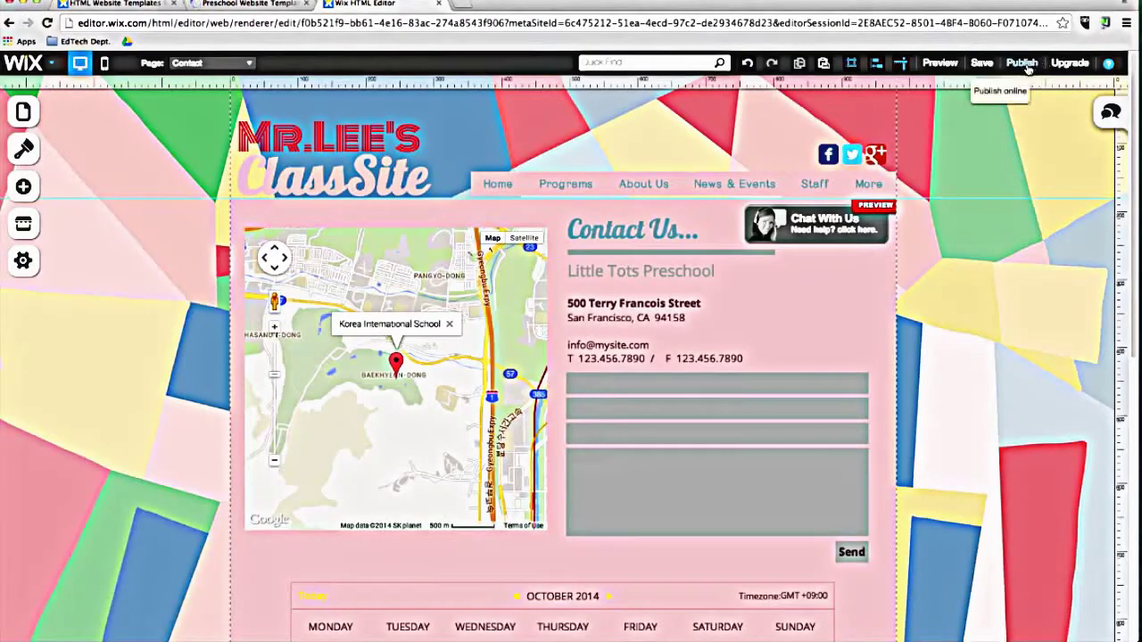
click(1022, 63)
click(566, 294)
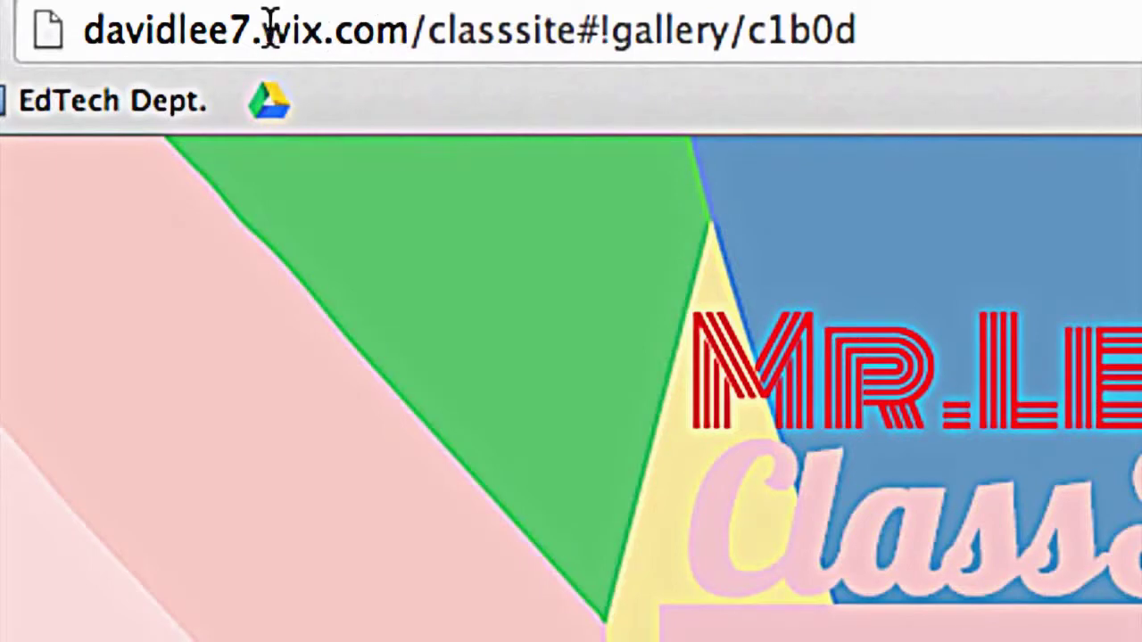
Load the live site at davidleeedtech.org, then return to the editor.
drag(261, 32, 420, 36)
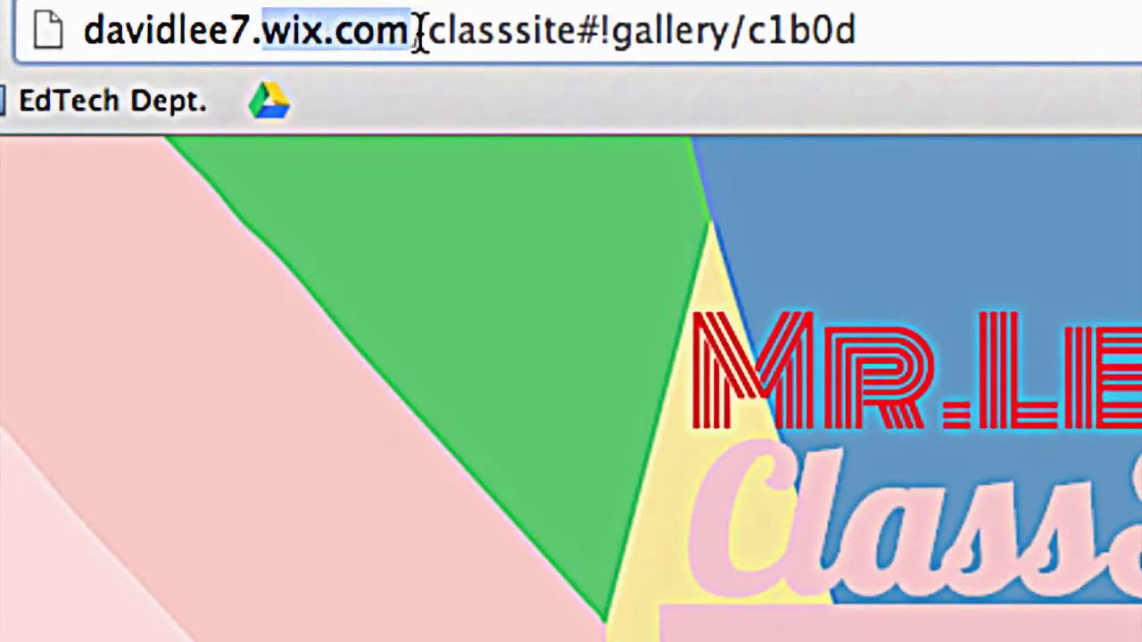
triple_click(419, 36)
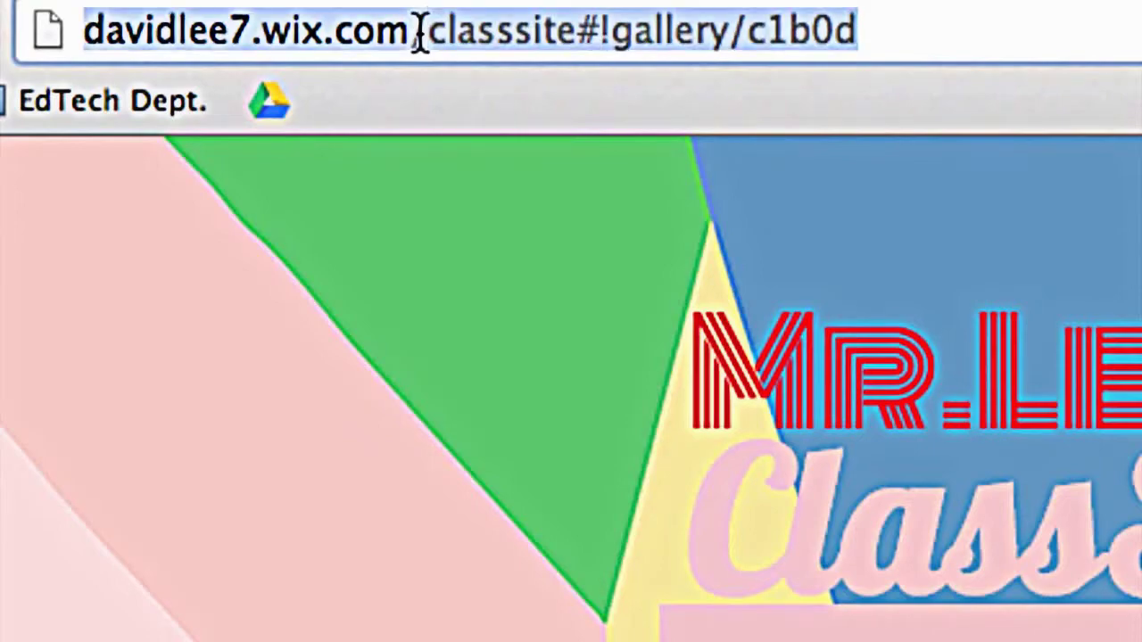
text(davidleeedte)
key(BackSpace)
text(dtech.)
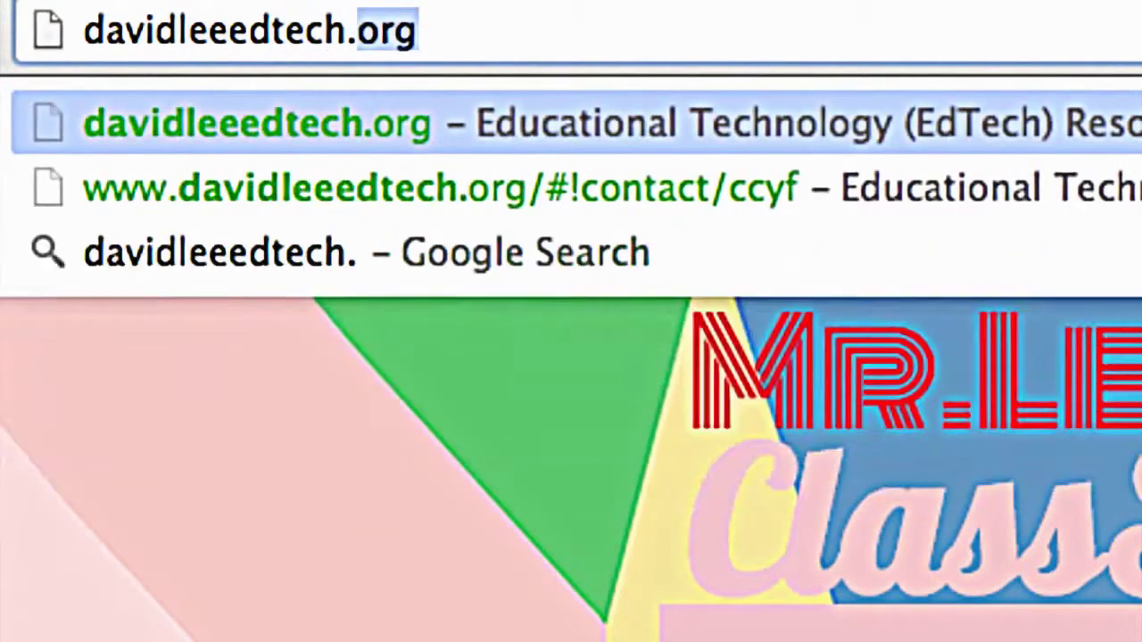
text(org)
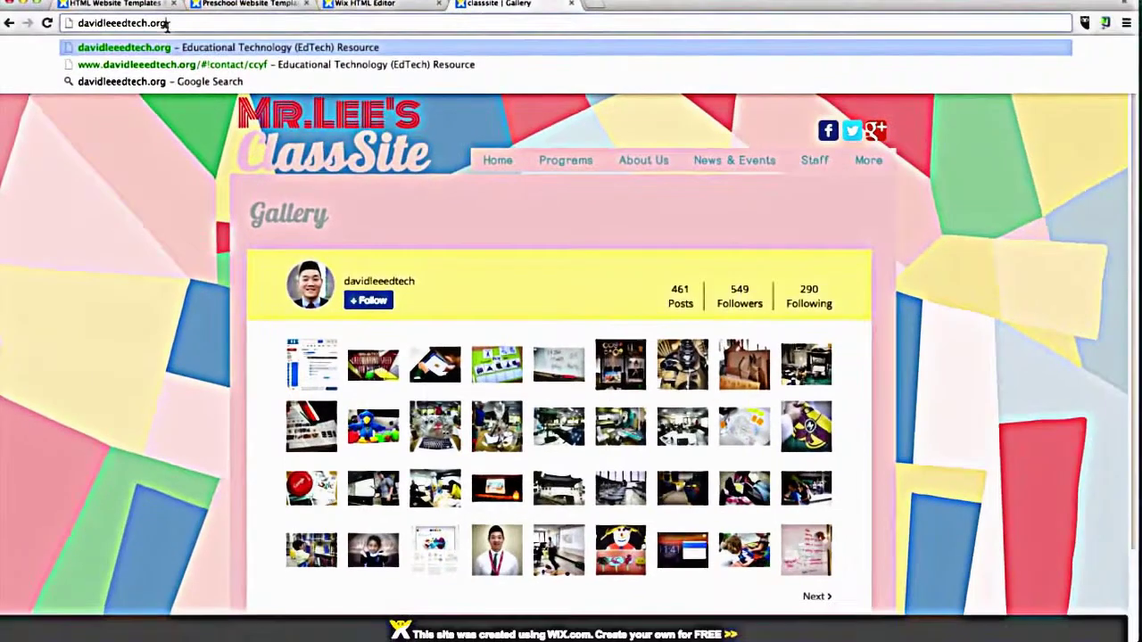
key(Return)
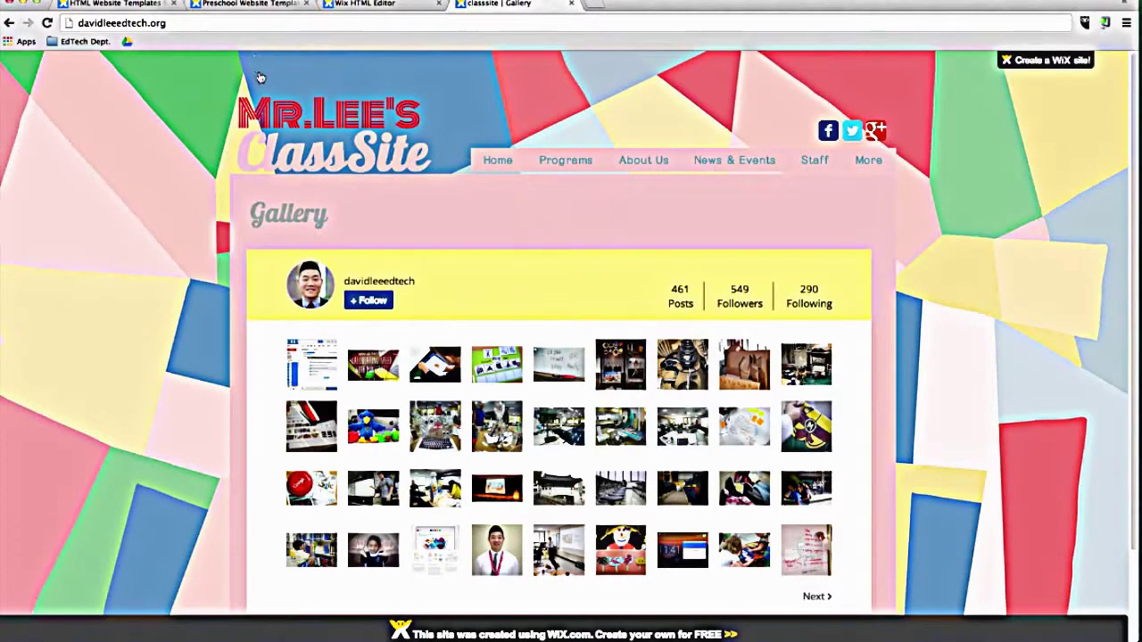
click(408, 6)
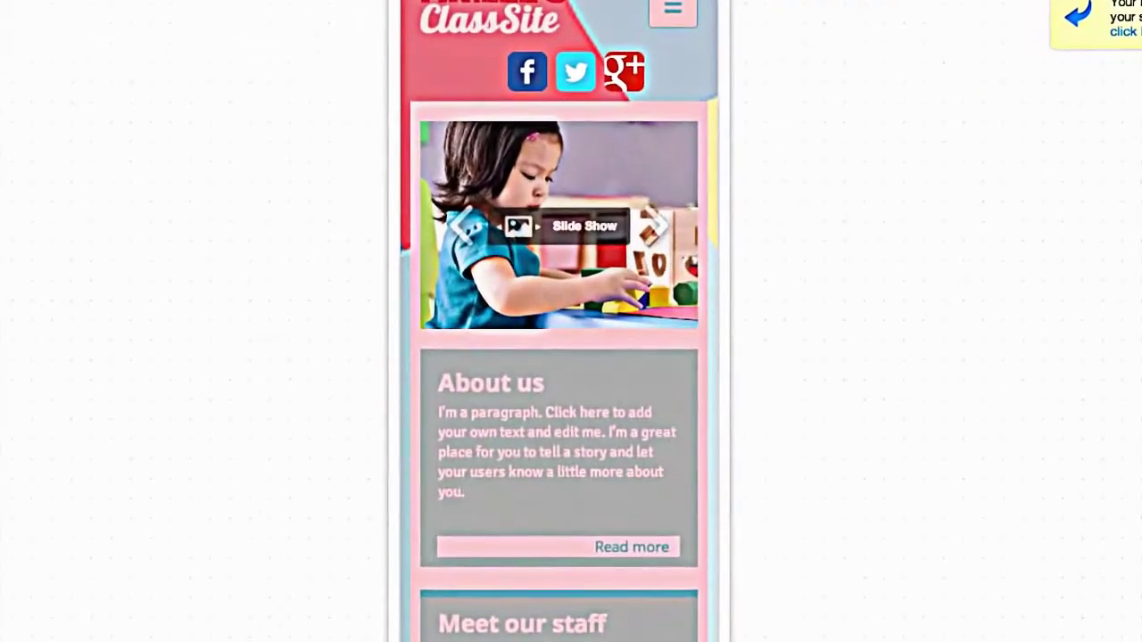
On the mobile layout, move the social icons right and hide the slideshow.
click(622, 71)
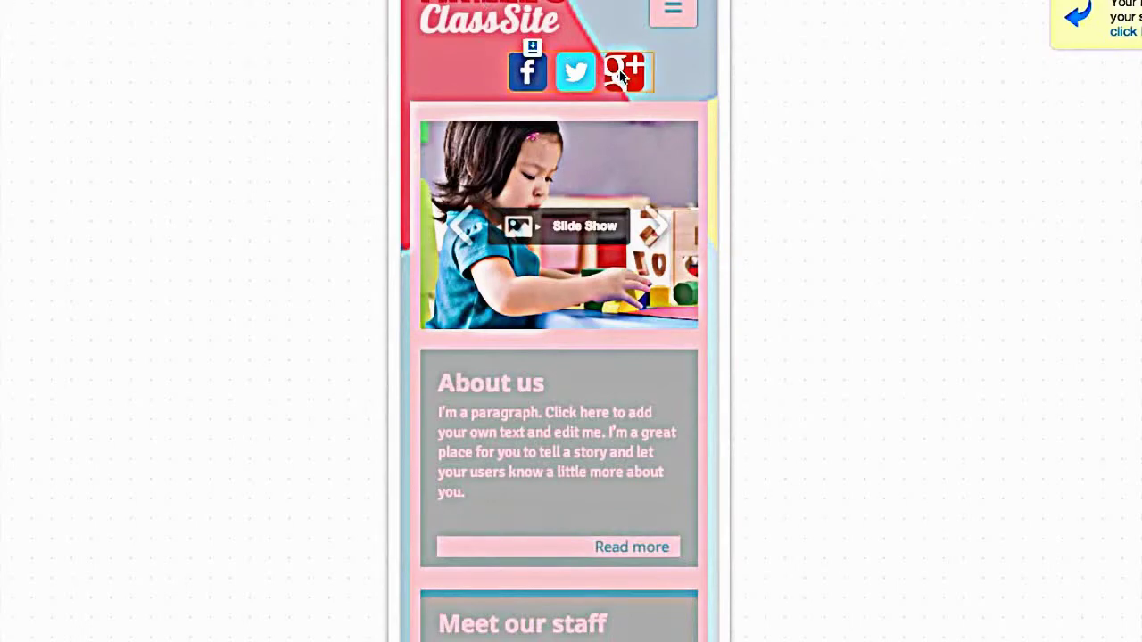
drag(622, 71, 677, 71)
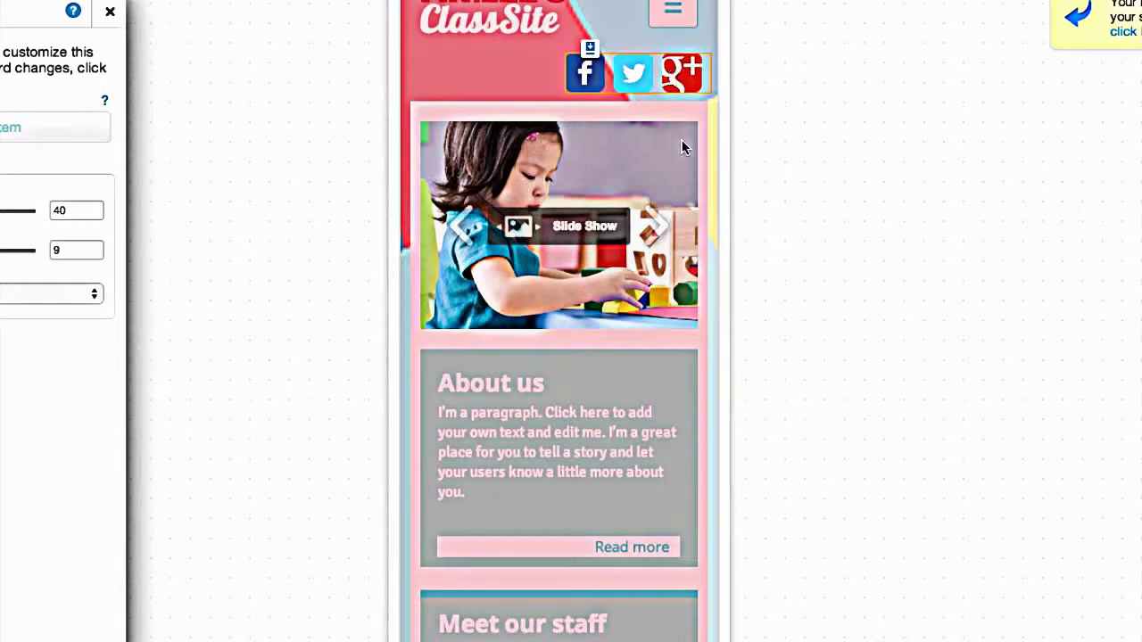
click(568, 295)
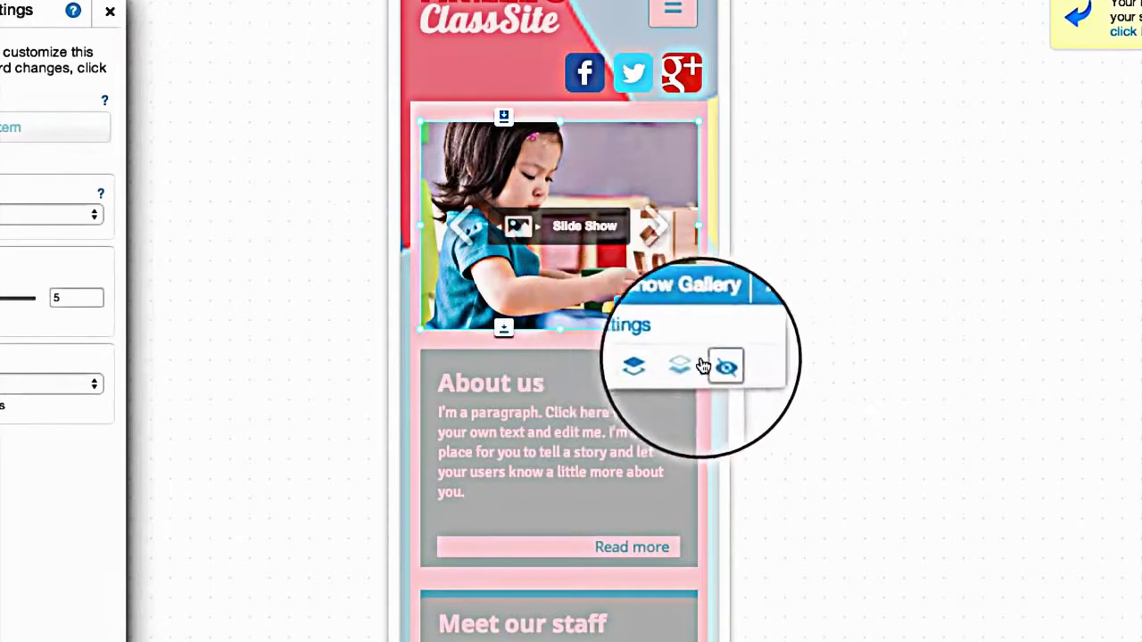
click(719, 368)
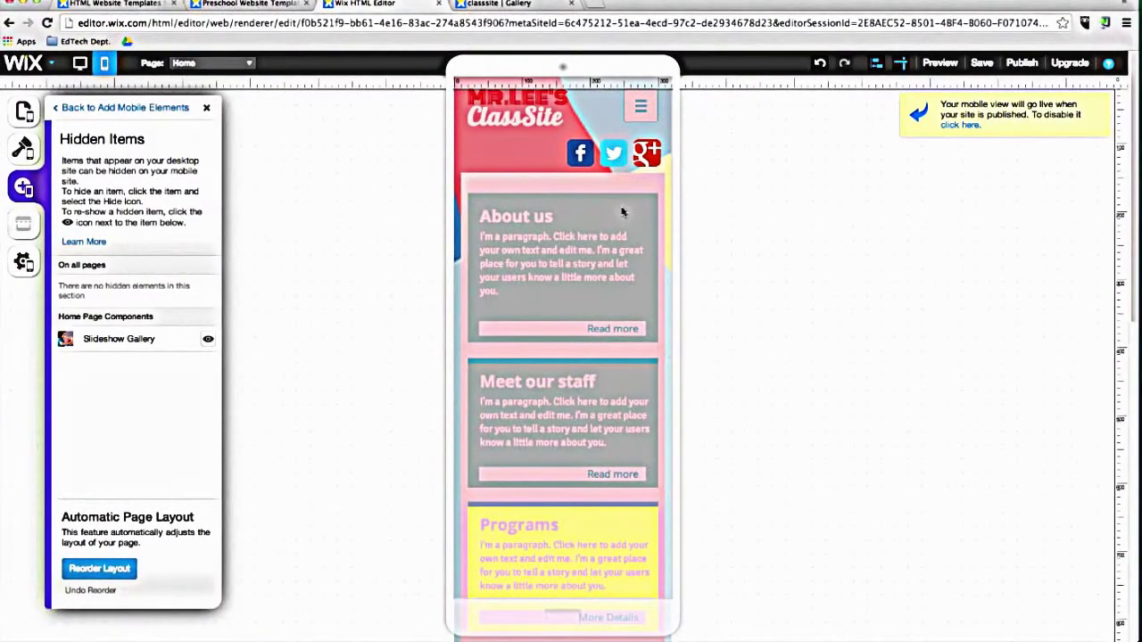
Restore the hidden slideshow from Hidden Items and preview the mobile site.
click(207, 346)
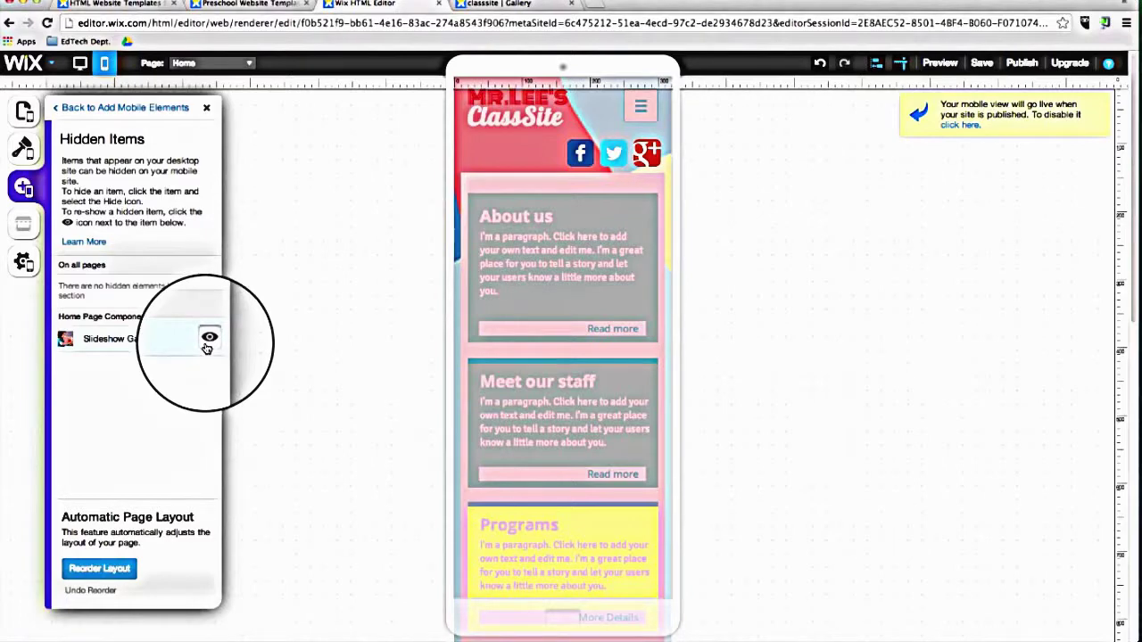
click(207, 347)
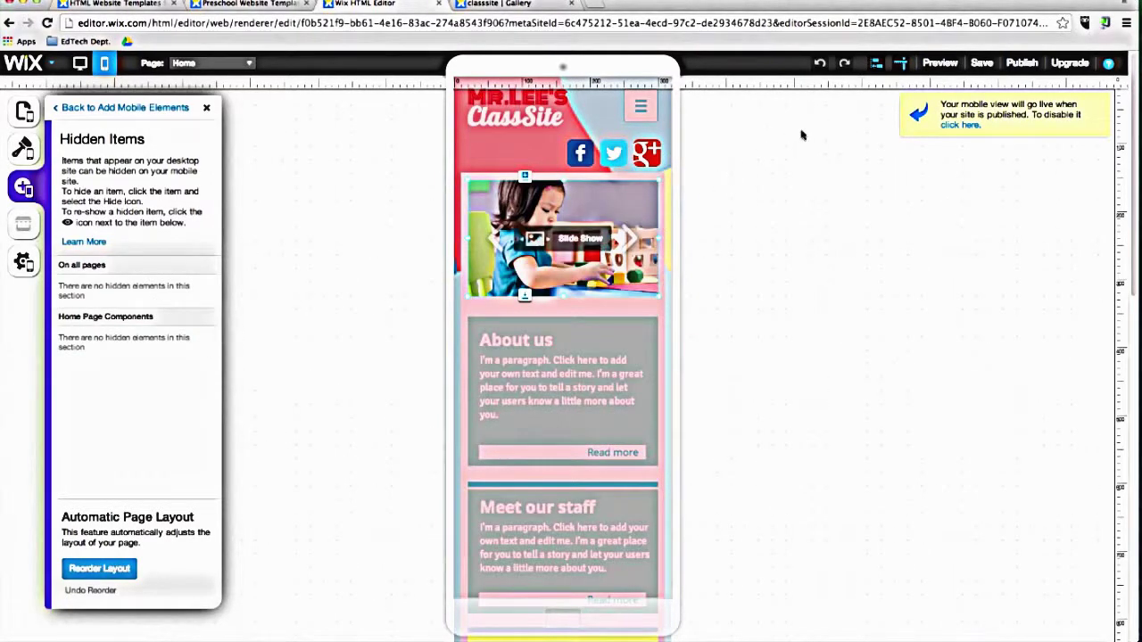
click(940, 64)
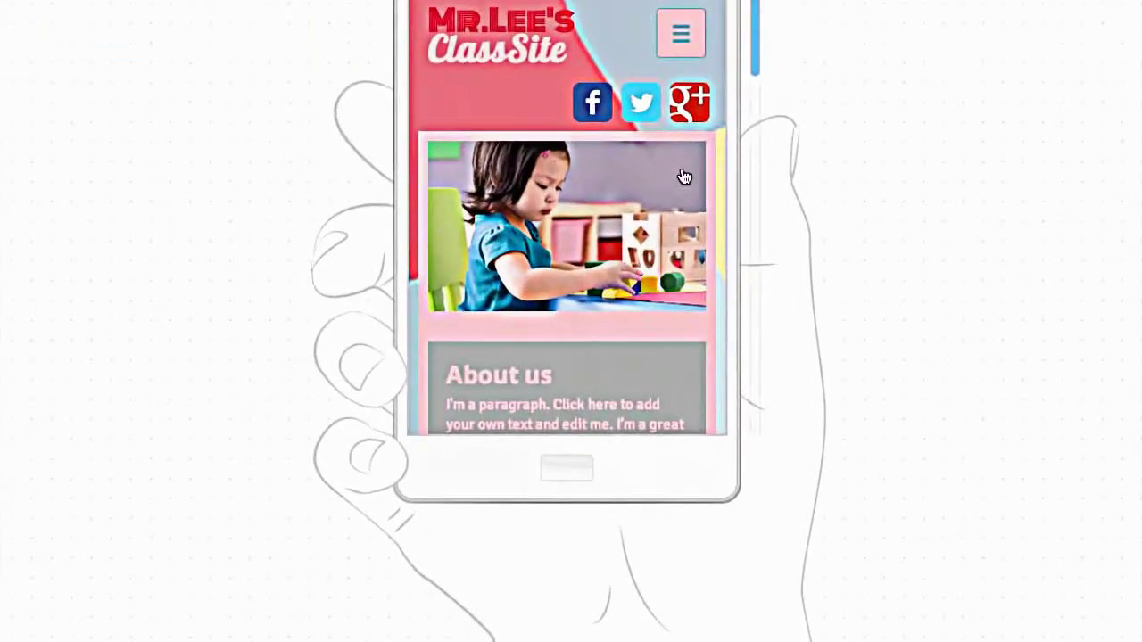
In the mobile preview, scroll the home page and open the full About us page.
scroll(684, 173, down, 2)
scroll(662, 136, down, 5)
click(662, 136)
scroll(662, 136, down, 5)
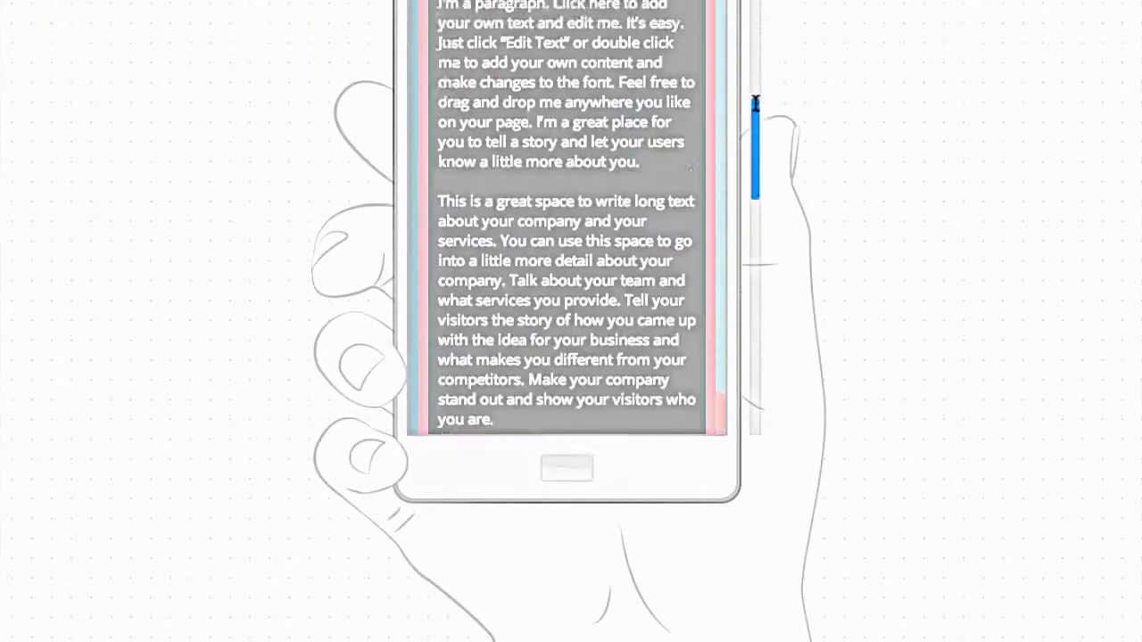
scroll(749, 71, up, 3)
scroll(749, 71, down, 5)
Go to About Us > Gallery through the mobile menu, then open the account dashboard.
click(684, 31)
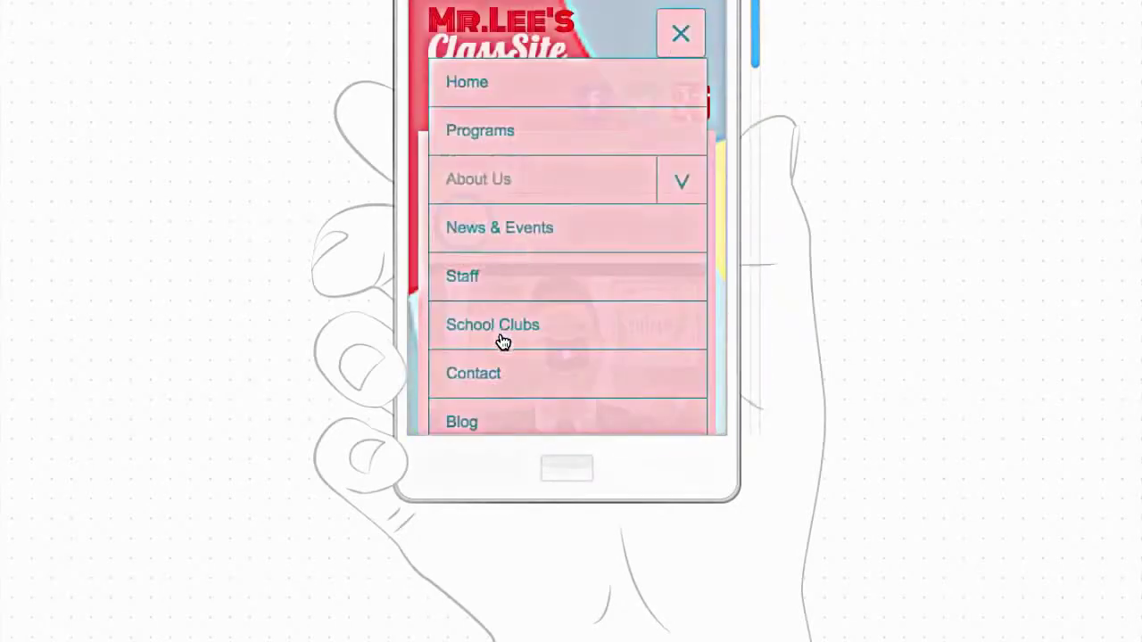
scroll(535, 252, down, 2)
scroll(534, 244, down, 2)
scroll(540, 250, up, 4)
click(676, 160)
click(477, 201)
mouse_move(755, 71)
mouse_down()
mouse_move(755, 273)
mouse_move(757, 25)
mouse_up()
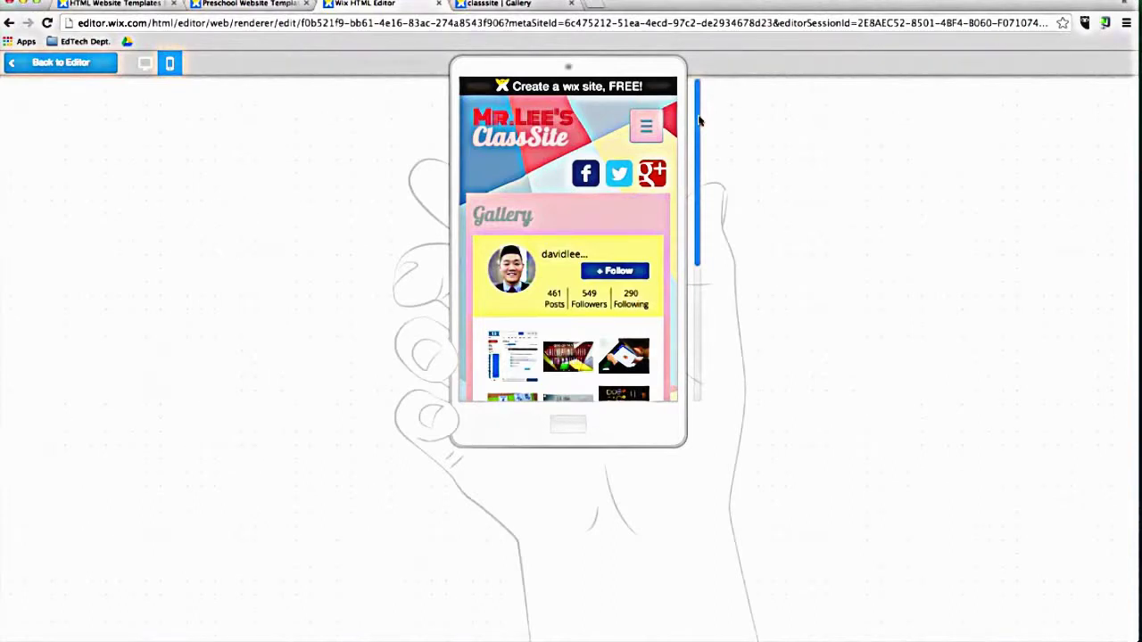
click(581, 6)
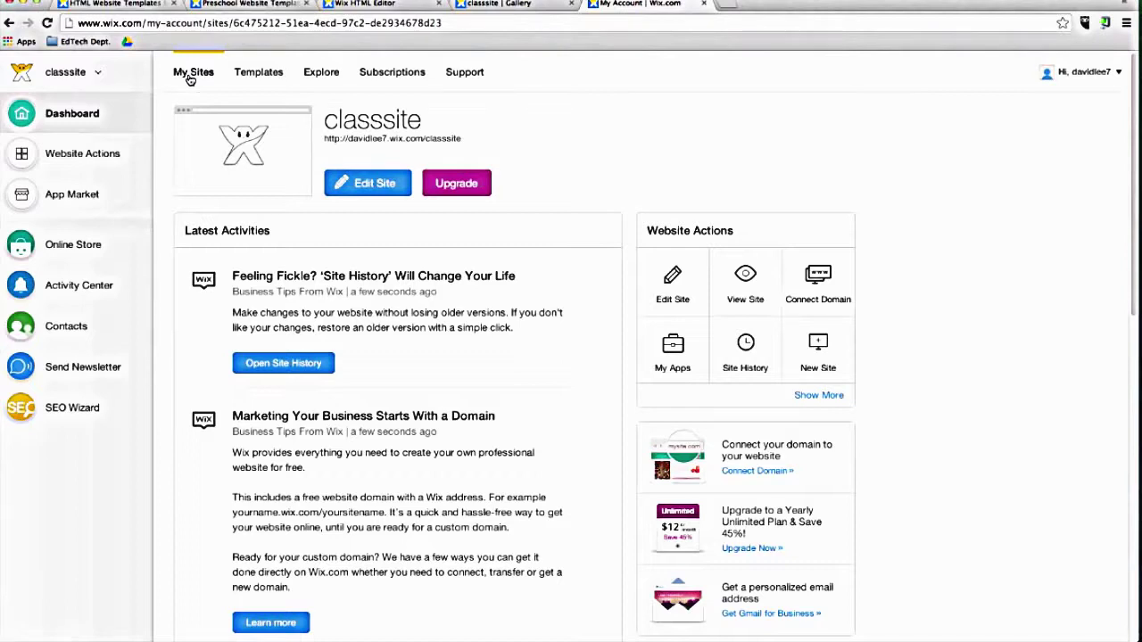
Open the App Market from the classsite dashboard sidebar.
click(91, 205)
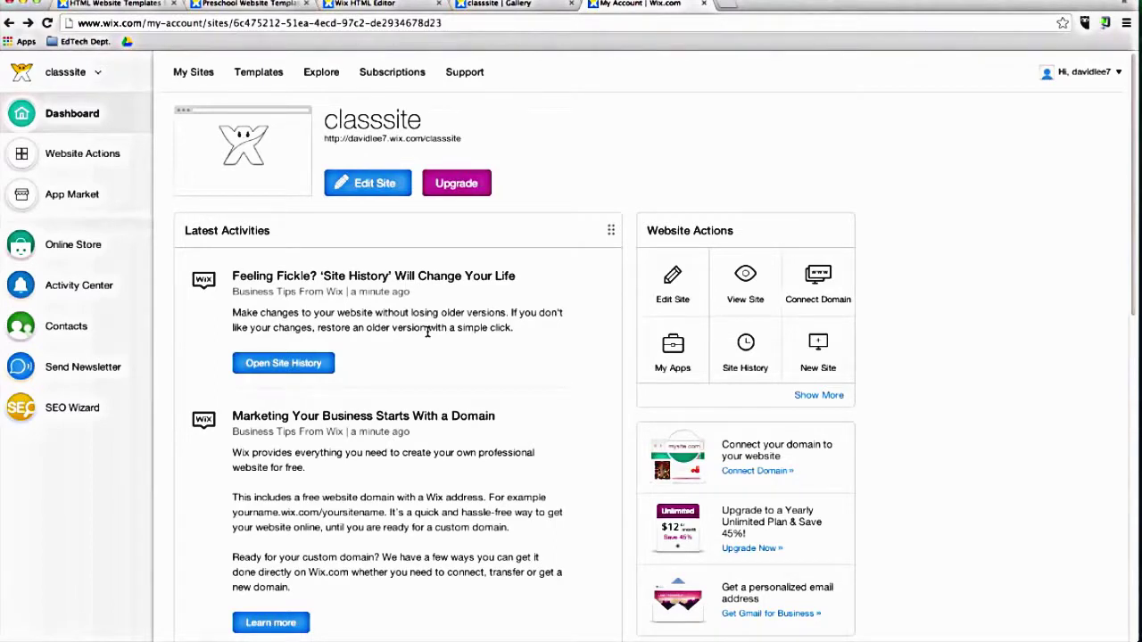
Compare the premium plans, select Unlimited, and return to the classsite dashboard.
click(472, 194)
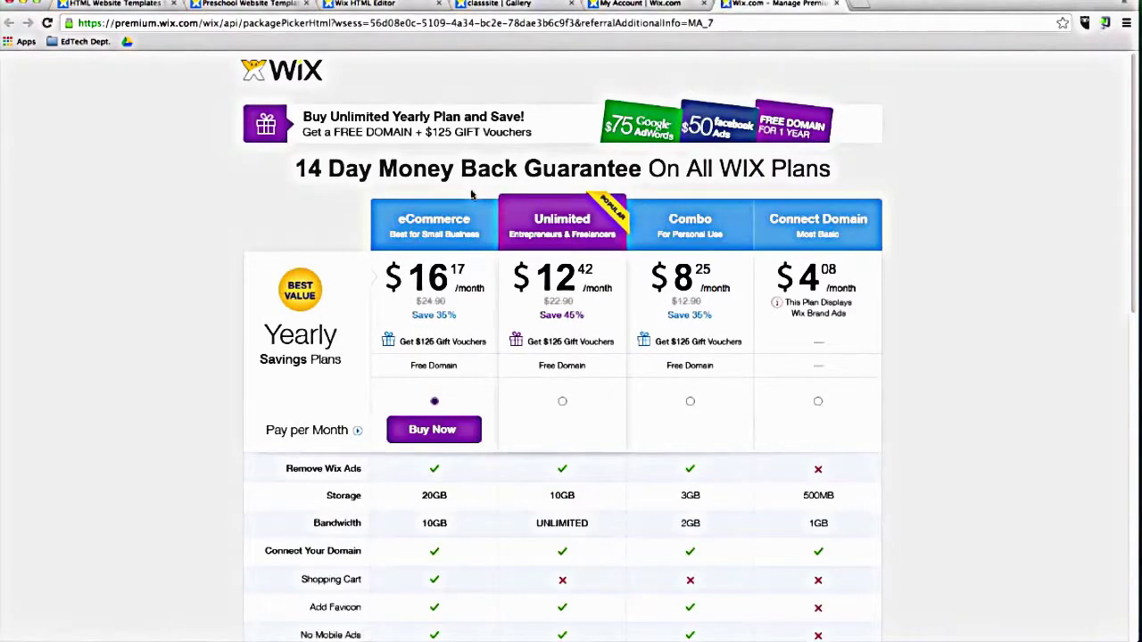
click(561, 396)
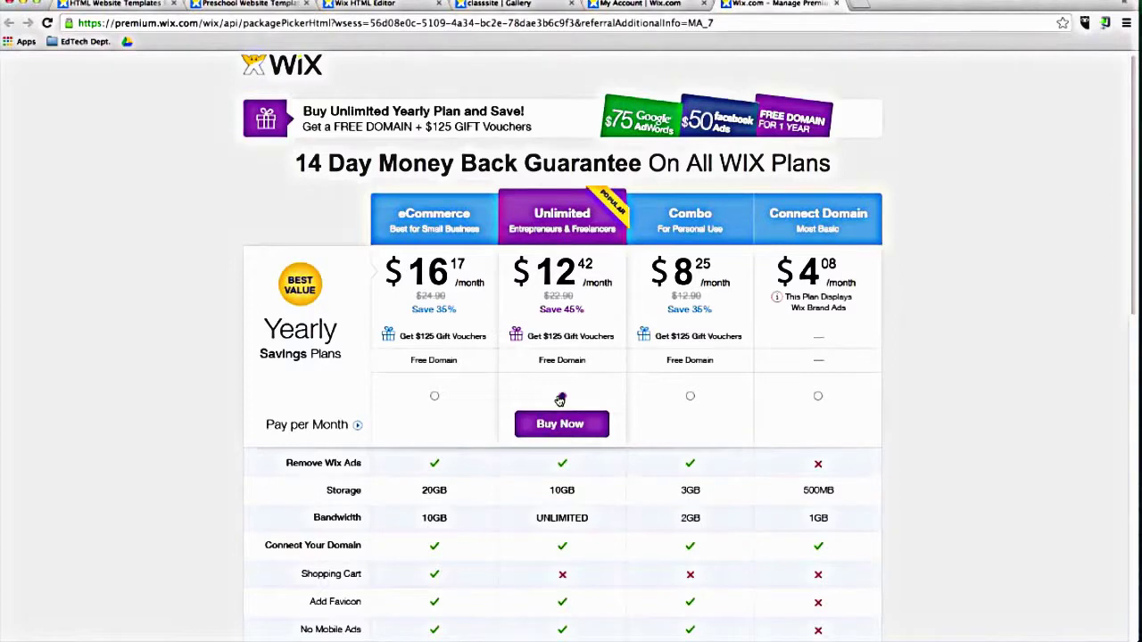
click(561, 397)
click(647, 5)
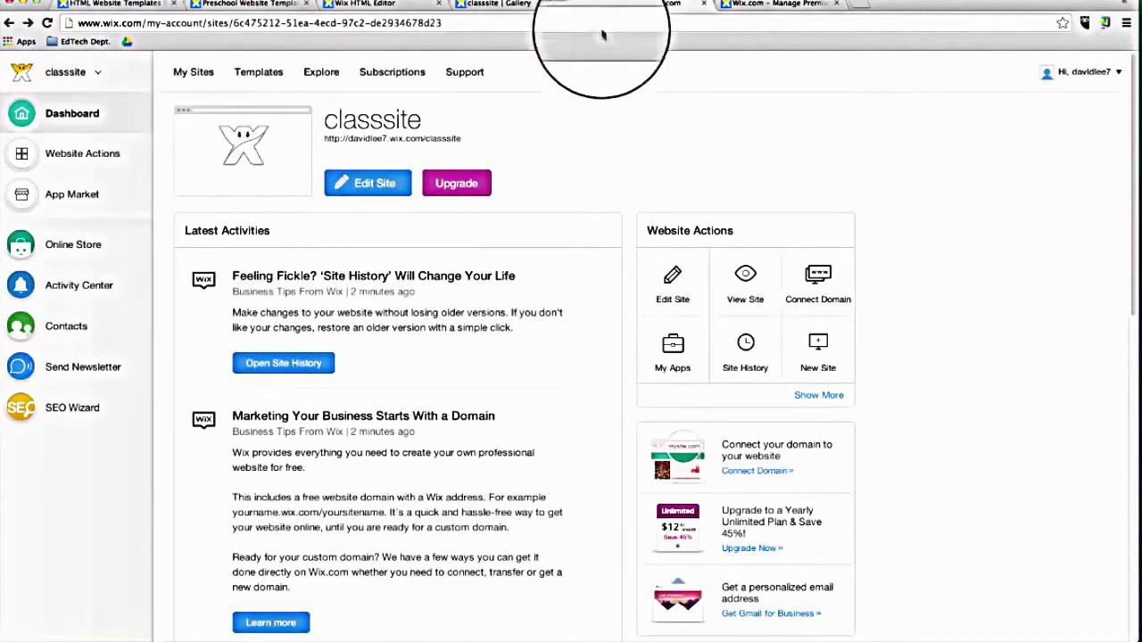
Search help for 'how to add animation to my site' and play the tutorial video.
click(481, 80)
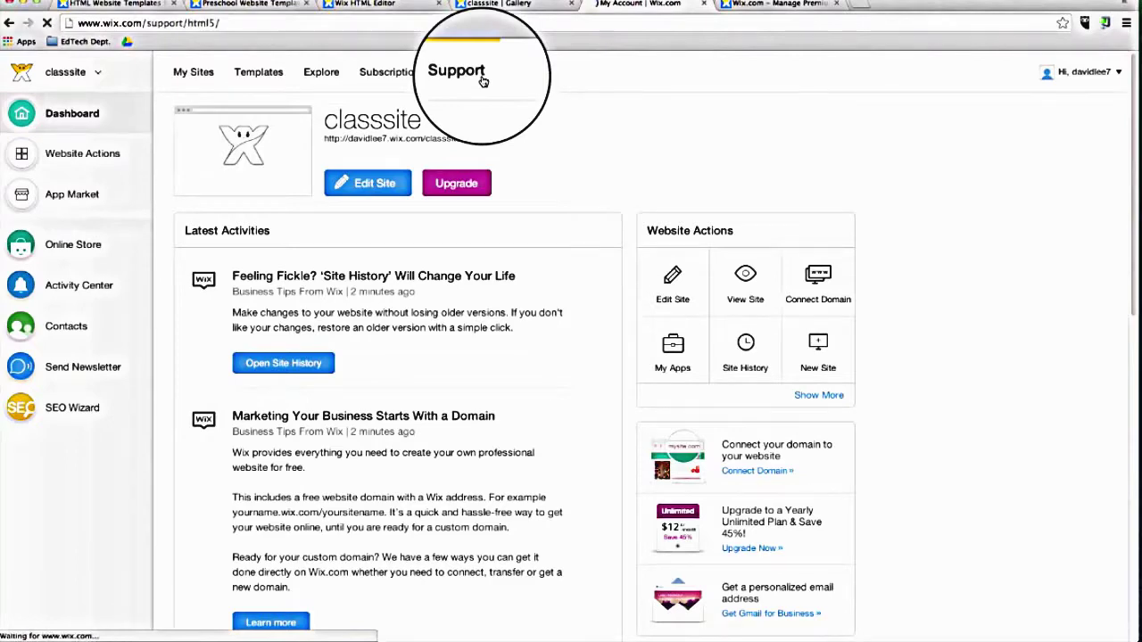
text(how to add animation to my si)
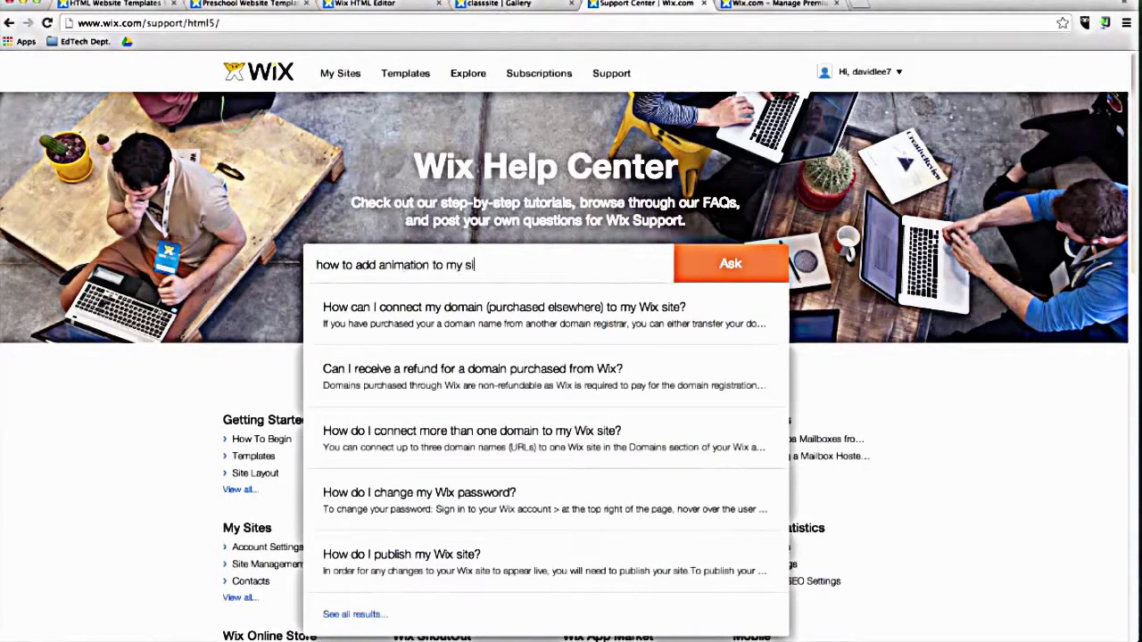
text(te)
click(507, 371)
scroll(509, 372, down, 5)
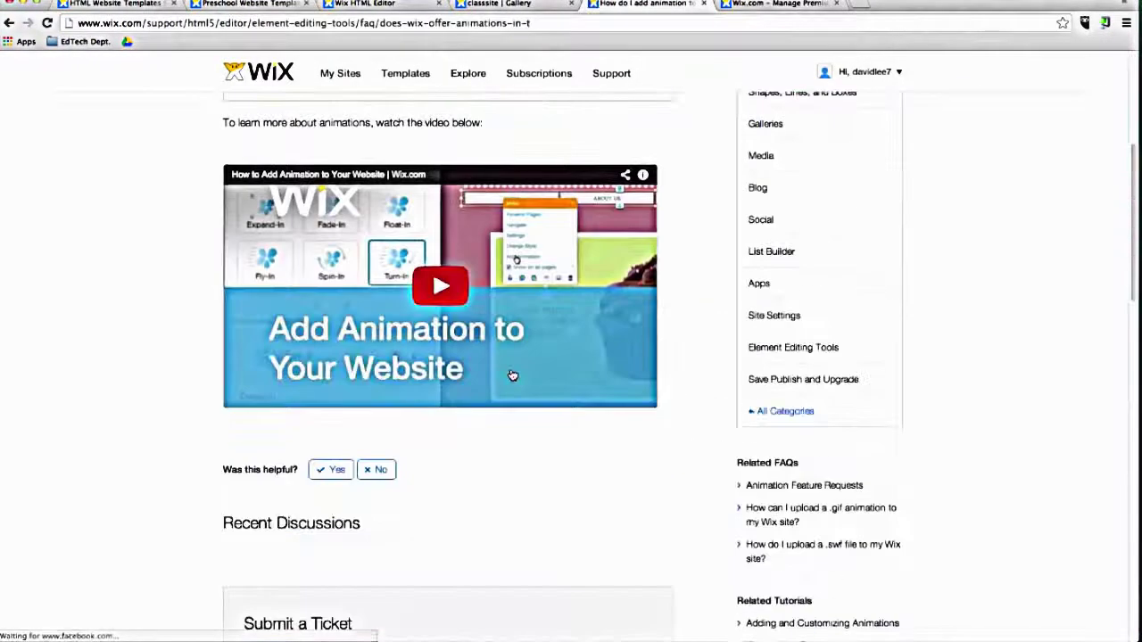
click(446, 294)
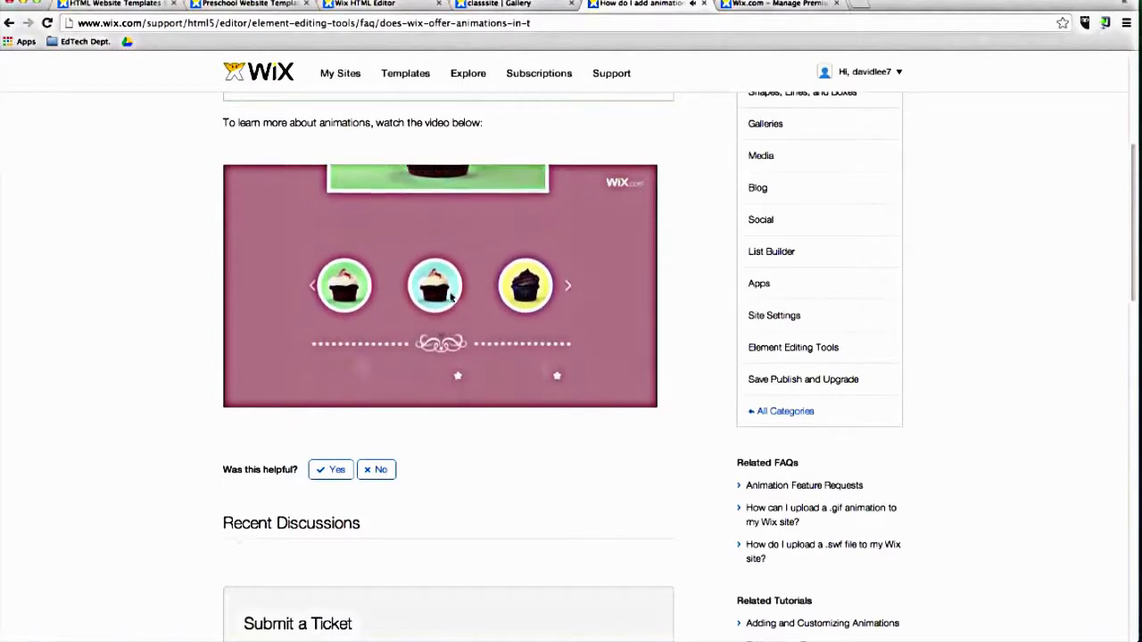
Scroll down the help page and open the Wix Blog's recent design articles.
scroll(450, 297, down, 5)
scroll(450, 296, down, 10)
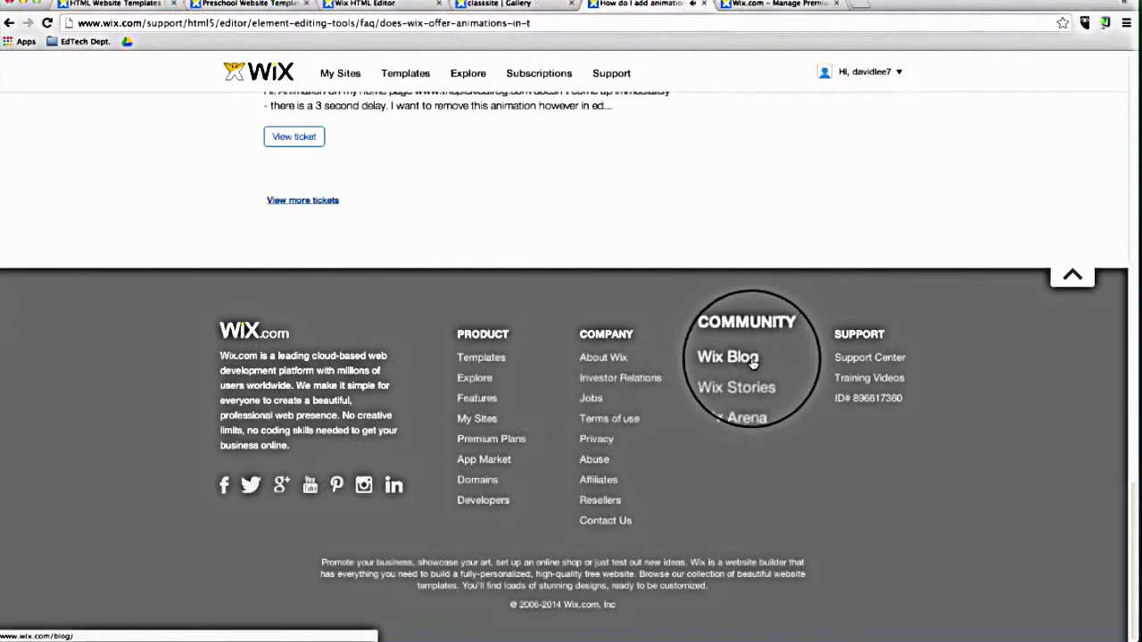
click(749, 358)
scroll(714, 412, down, 4)
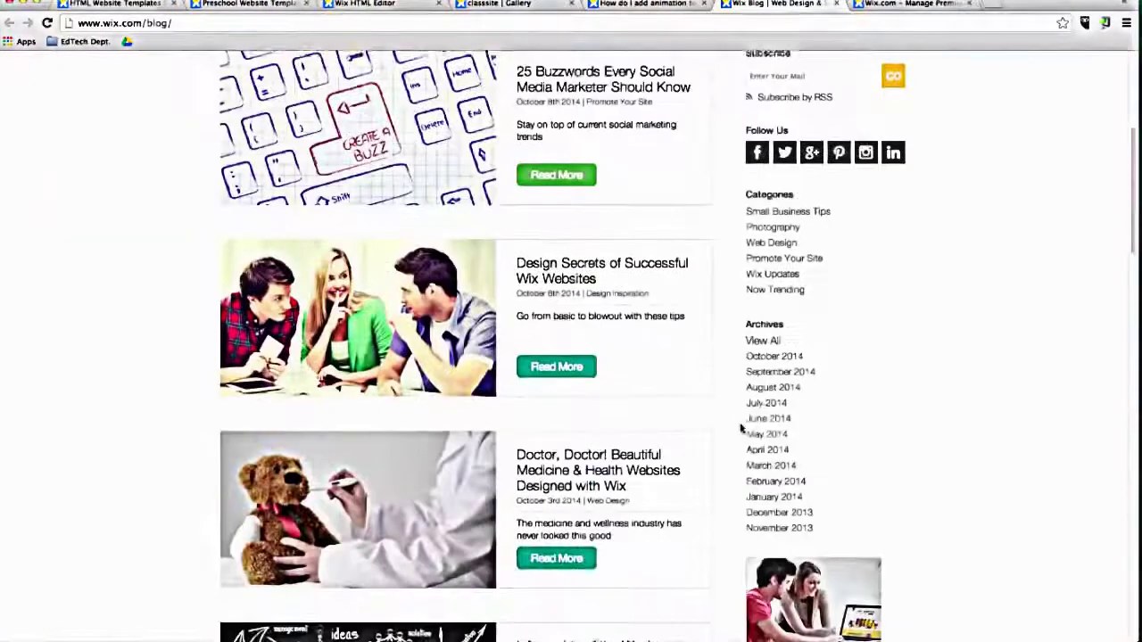